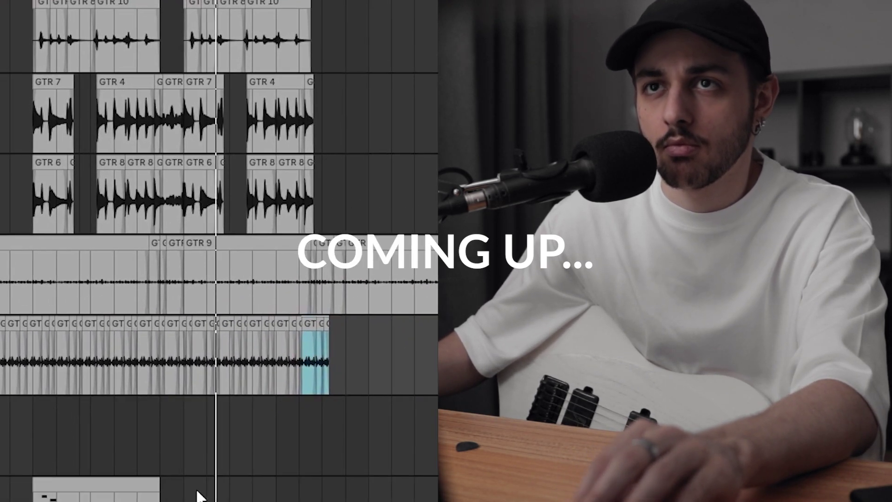
Duplicate the selected stretch of the MIDI clip on the track below the guitar clips
{"action": "left_click_drag", "start_coordinate": [184, 498], "coordinate": [33, 499]}
{"action": "key", "text": "ctrl+d"}
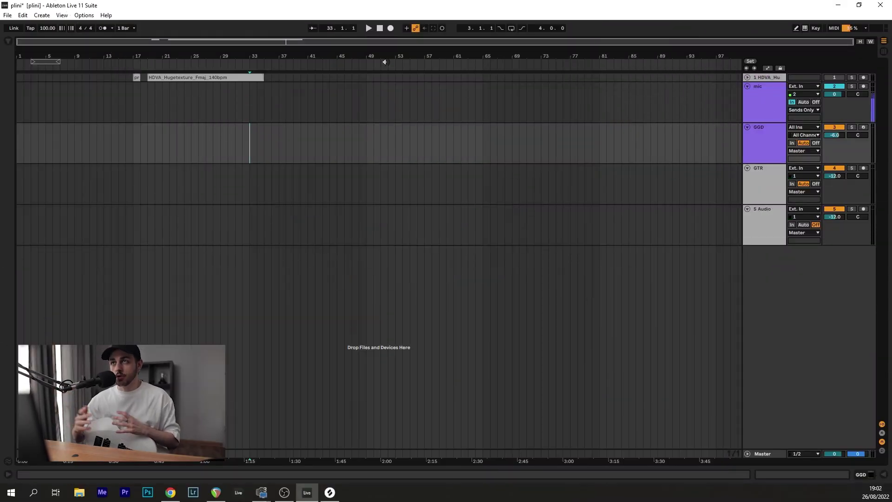
Switch to the browser to view the reference video for Plini's Electric Sunrise, and return to Ableton Live
{"action": "left_click", "coordinate": [172, 496]}
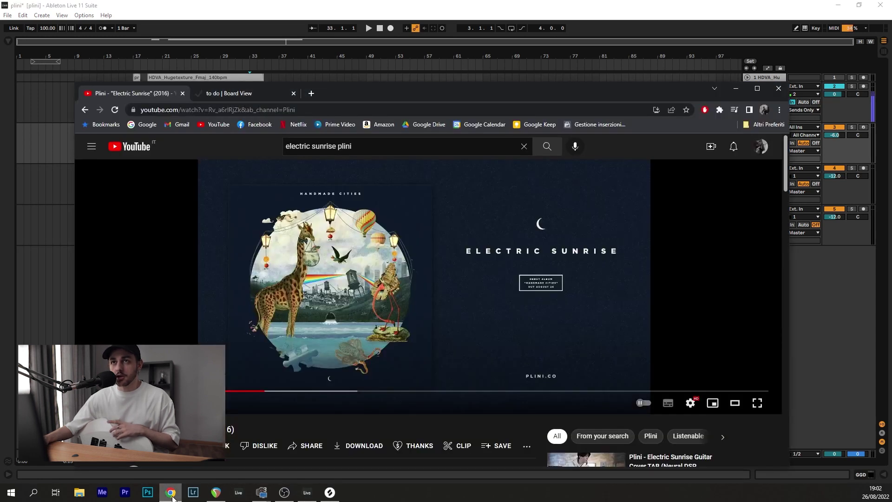
{"action": "left_click", "coordinate": [172, 496]}
Arm the GTR track for recording and view the settings of its Archetype Plini amp plugin
{"action": "left_click", "coordinate": [759, 189]}
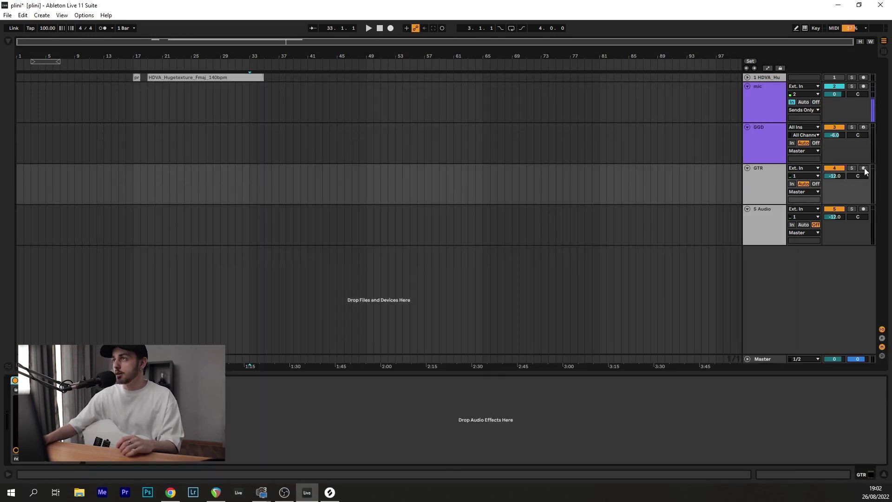
{"action": "left_click", "coordinate": [863, 168]}
{"action": "left_click", "coordinate": [760, 189]}
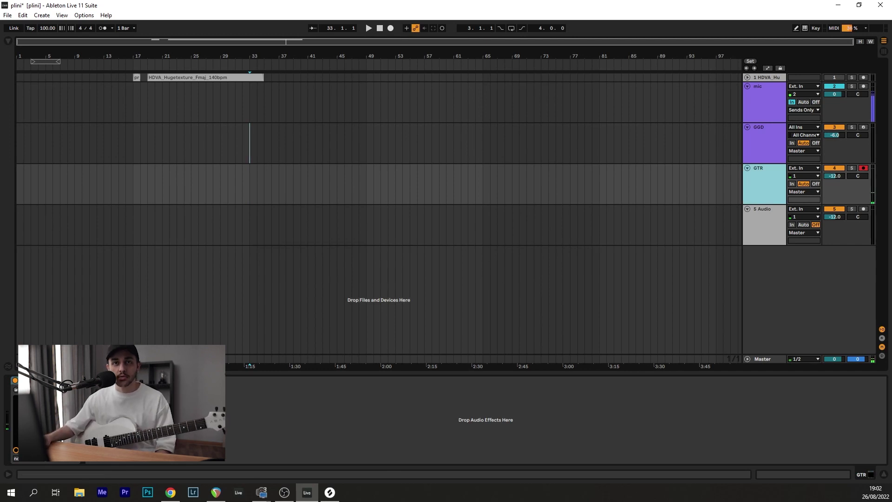
{"action": "left_click", "coordinate": [28, 379]}
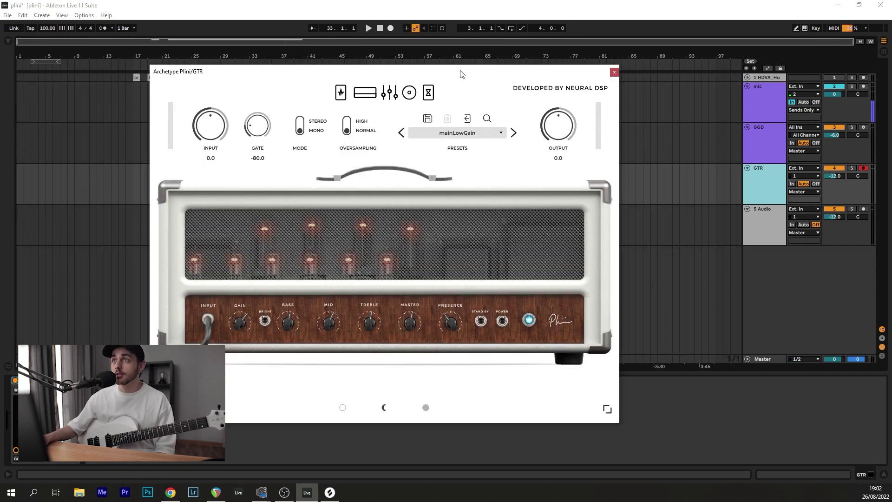
{"action": "left_click", "coordinate": [614, 73]}
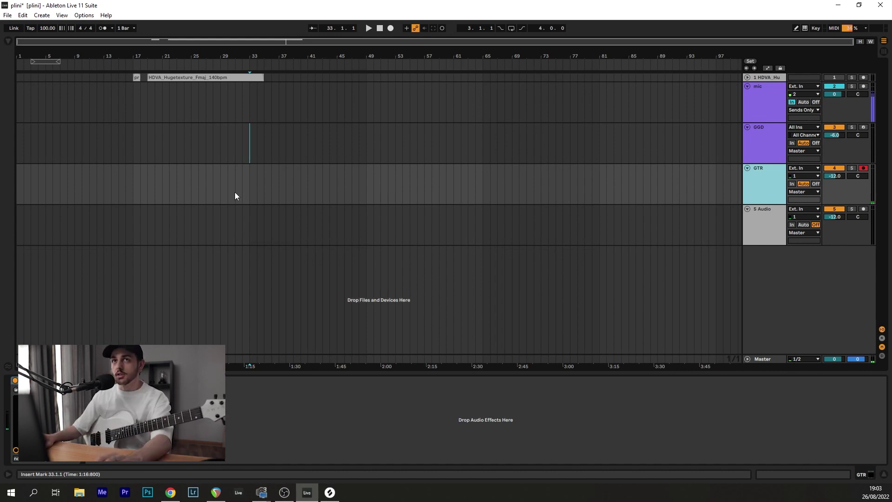
Set the GTR track's insert point at bar 49 and load the user preset "lead" in its Archetype Plini plugin
{"action": "left_click", "coordinate": [366, 187]}
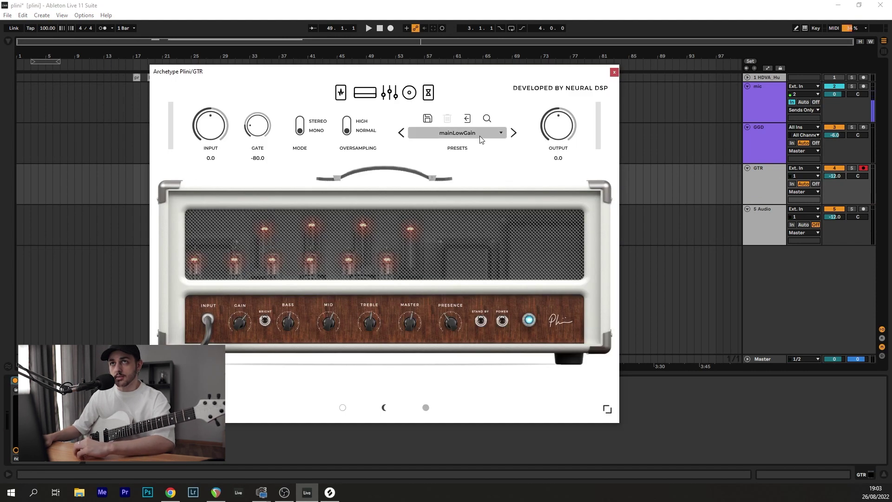
{"action": "left_click", "coordinate": [481, 139]}
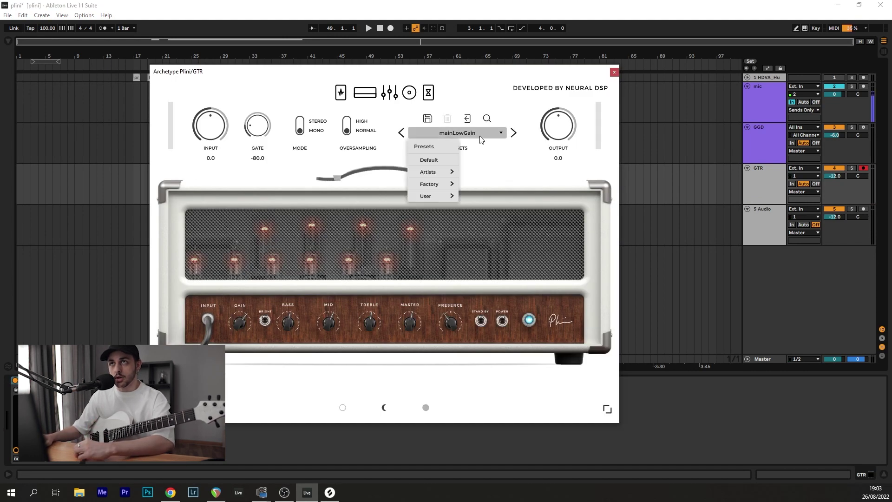
{"action": "mouse_move", "coordinate": [436, 196]}
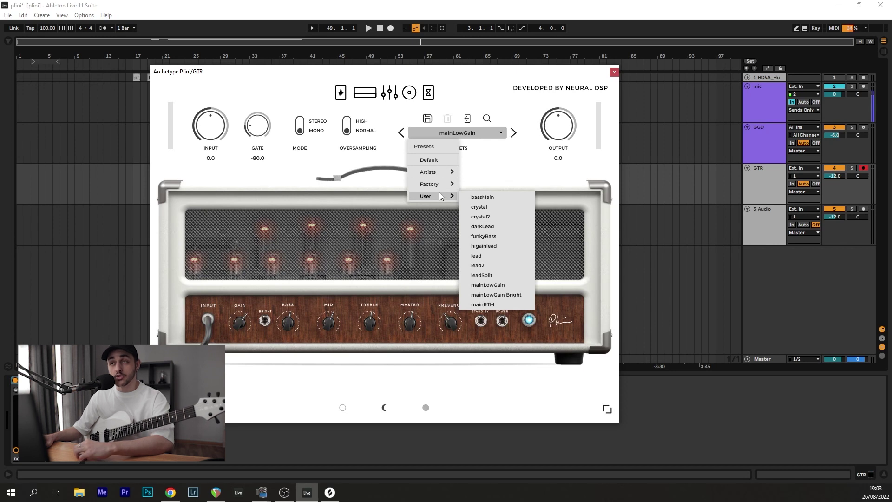
{"action": "left_click", "coordinate": [485, 256]}
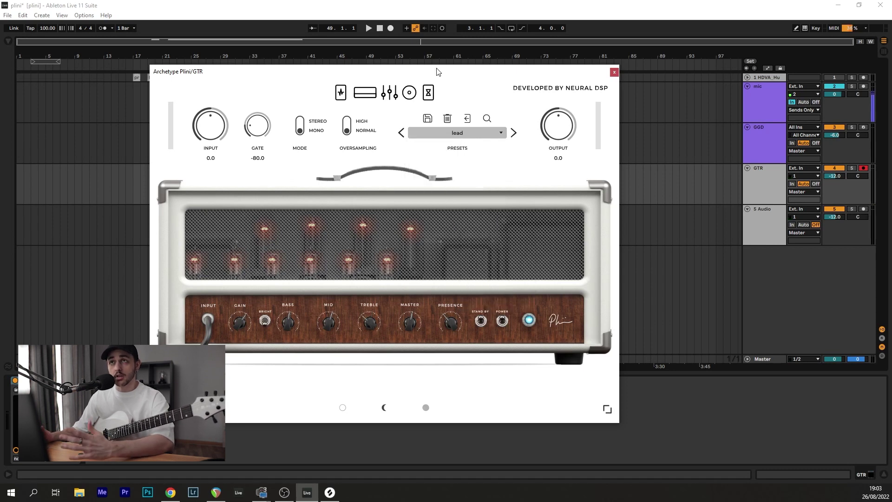
{"action": "left_click", "coordinate": [614, 72]}
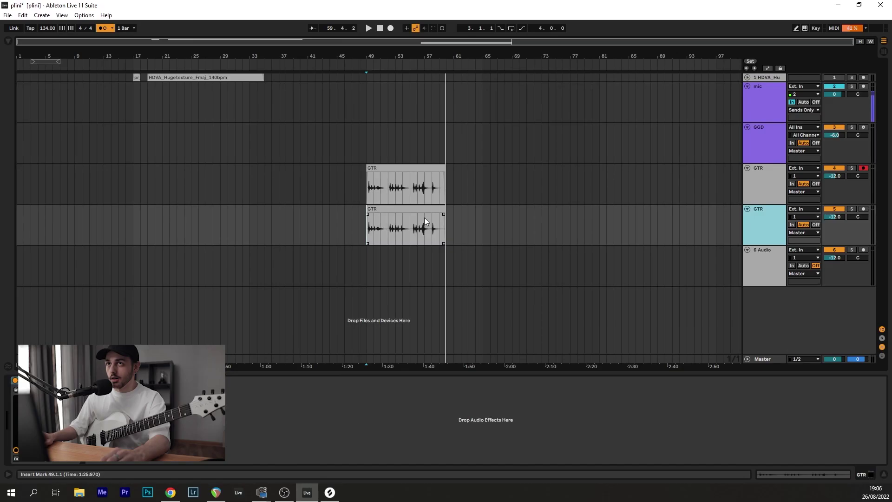
Clear the copied recording from the duplicate GTR track and arm that track for recording
{"action": "left_click_drag", "start_coordinate": [518, 224], "coordinate": [344, 224]}
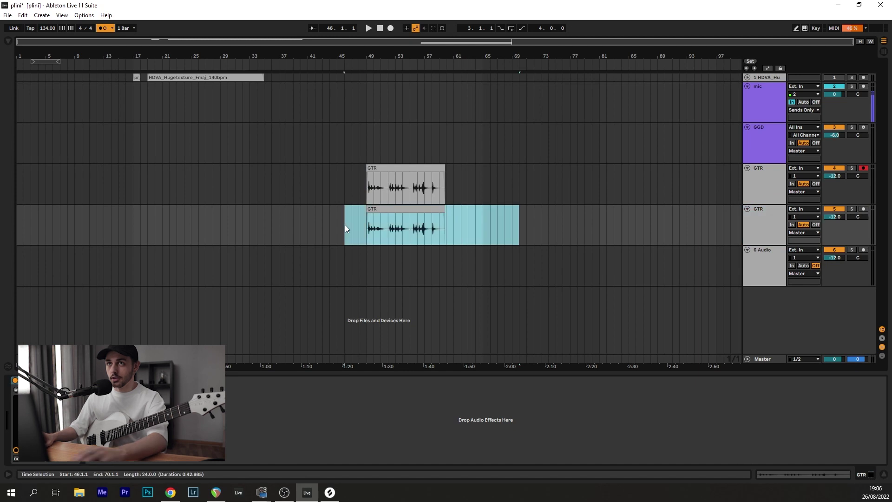
{"action": "key", "text": "Delete"}
{"action": "left_click", "coordinate": [758, 223]}
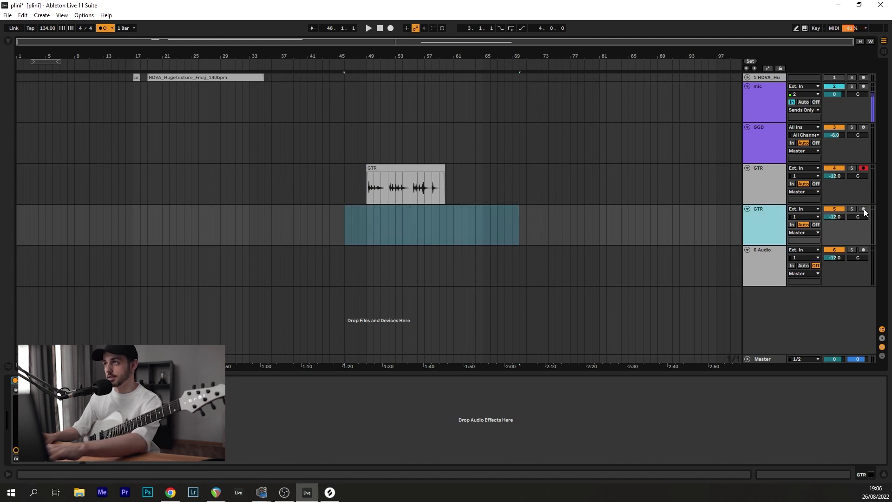
{"action": "left_click", "coordinate": [863, 210]}
{"action": "left_click", "coordinate": [592, 221]}
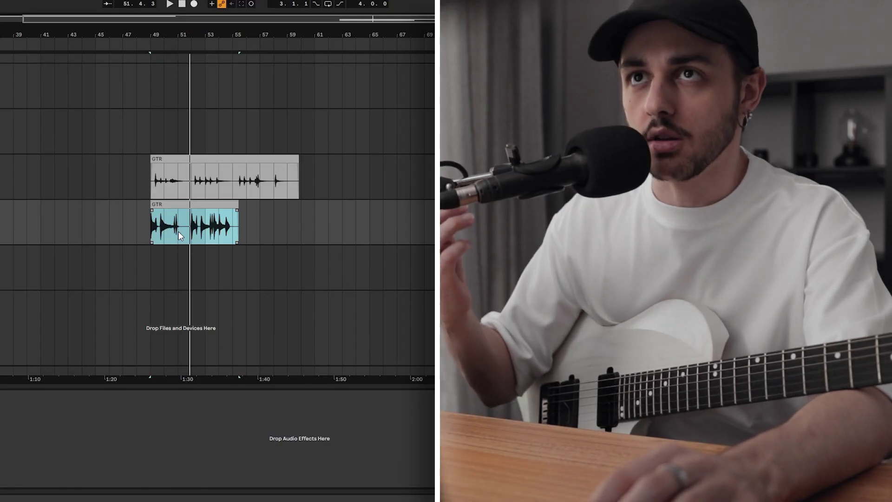
Play back the second guitar take together with the first from bar 49 to check its timing
{"action": "key", "text": "space"}
{"action": "scroll", "coordinate": [195, 227], "scroll_direction": "up", "scroll_amount": 5}
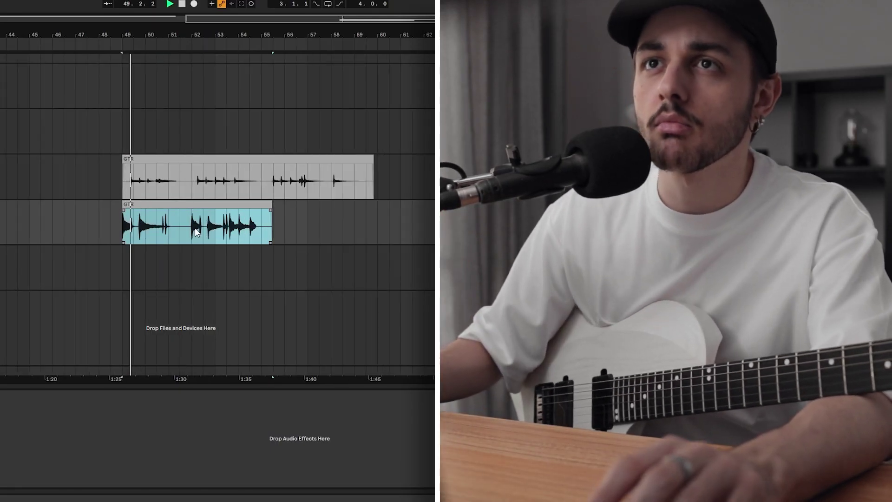
{"action": "left_click_drag", "start_coordinate": [162, 243], "coordinate": [155, 244]}
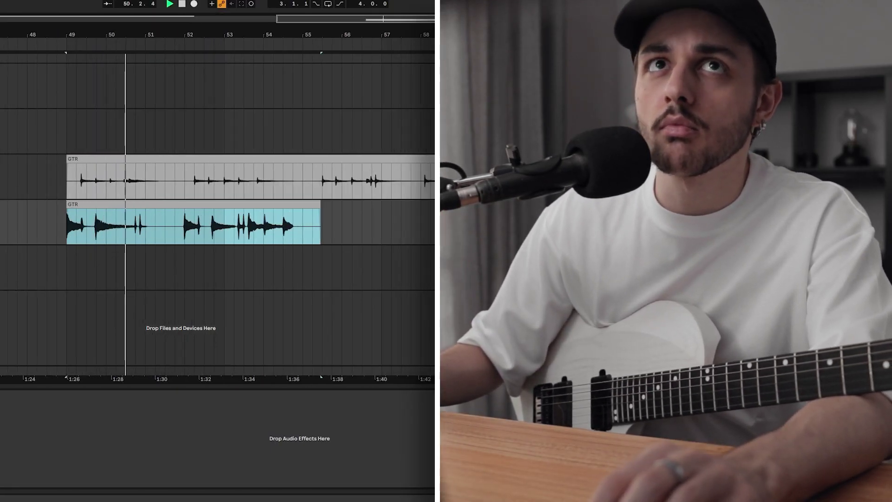
{"action": "key", "text": "space"}
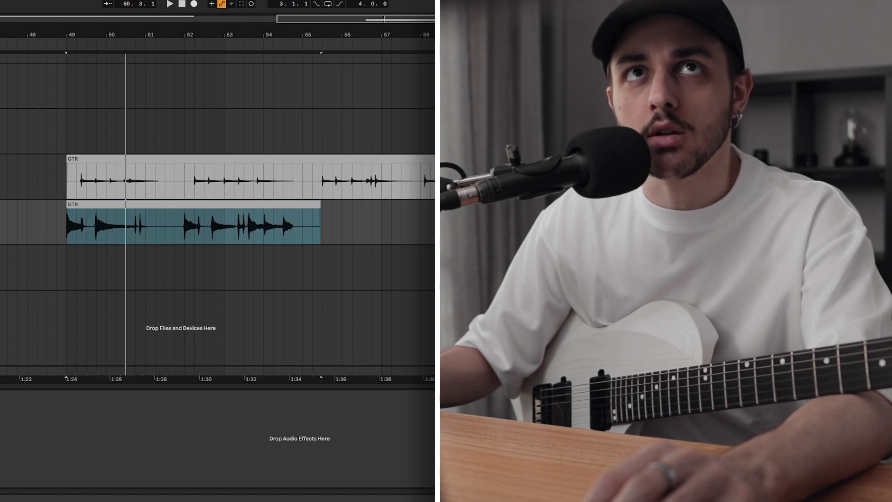
{"action": "left_click", "coordinate": [88, 237]}
{"action": "key", "text": "space"}
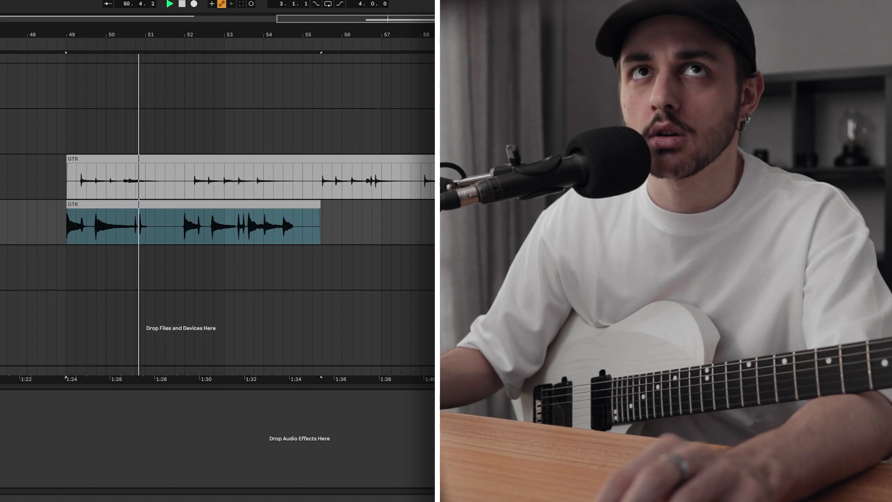
{"action": "key", "text": "space"}
{"action": "scroll", "coordinate": [123, 224], "scroll_direction": "up", "scroll_amount": 3}
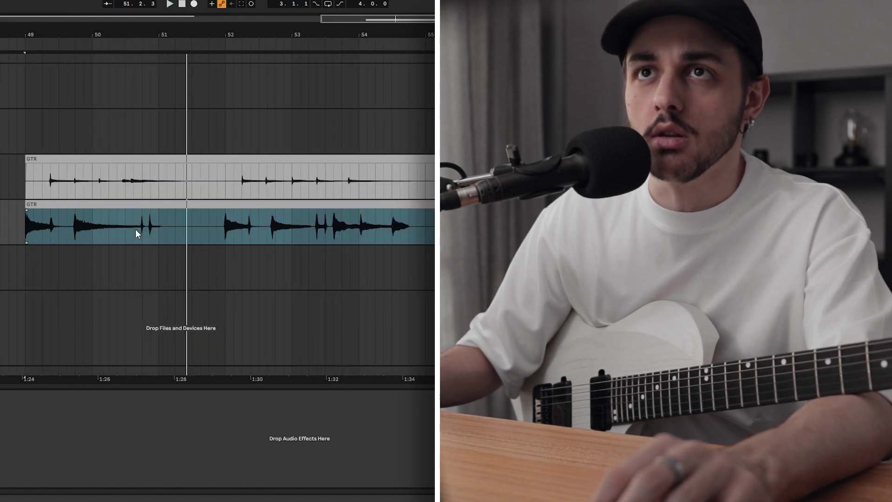
Split off the two short notes near bar 51 on the second GTR track, move them about one beat earlier and play the result
{"action": "left_click_drag", "start_coordinate": [135, 229], "coordinate": [147, 208]}
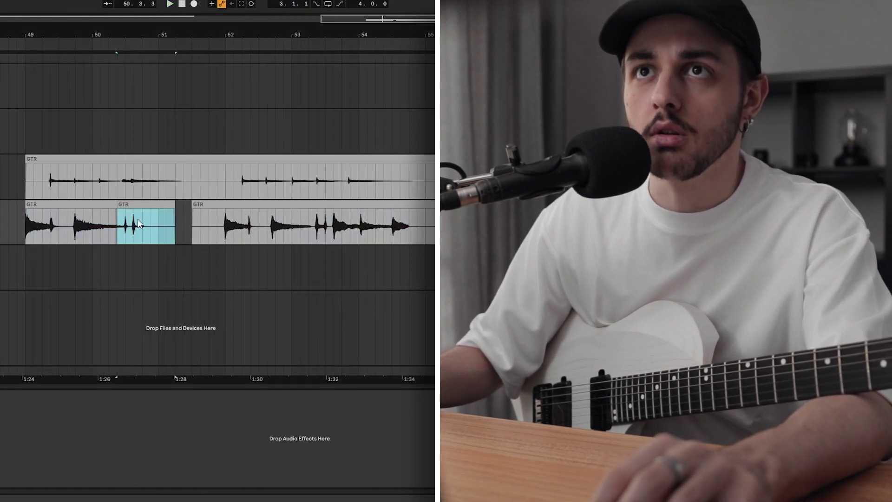
{"action": "left_click", "coordinate": [79, 229]}
{"action": "key", "text": "space"}
{"action": "scroll", "coordinate": [117, 218], "scroll_direction": "up", "scroll_amount": 3}
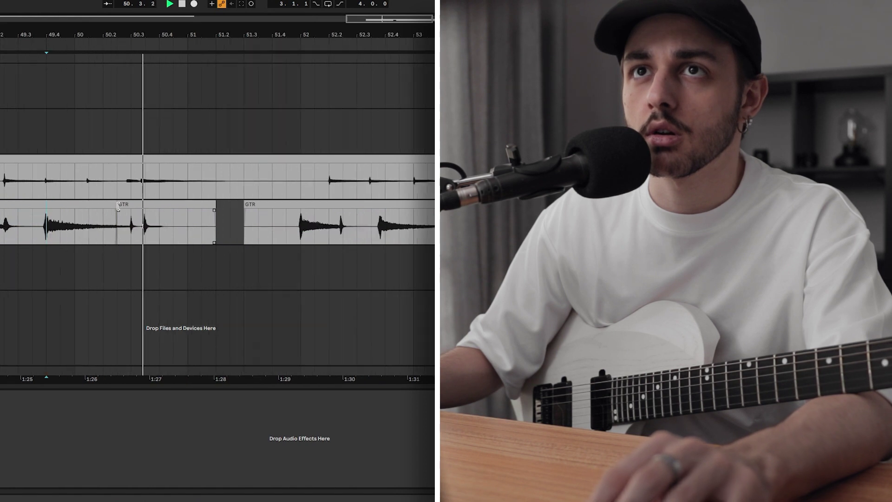
{"action": "left_click", "coordinate": [117, 206]}
{"action": "scroll", "coordinate": [236, 230], "scroll_direction": "down", "scroll_amount": 3}
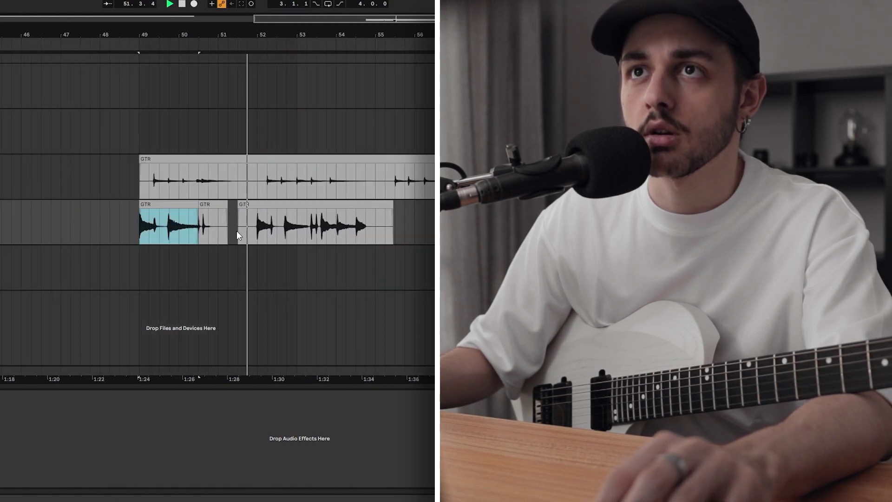
{"action": "scroll", "coordinate": [285, 232], "scroll_direction": "up", "scroll_amount": 3}
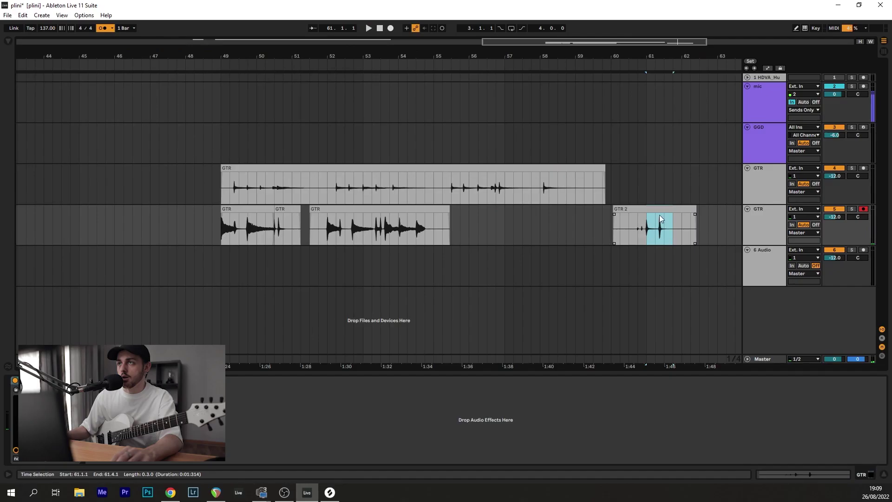
Copy the short hit from the GTR 2 take near bar 61 into the gap around bar 51 and trim its join with the preceding clip
{"action": "left_click", "coordinate": [464, 214]}
{"action": "key", "text": "ctrl+v"}
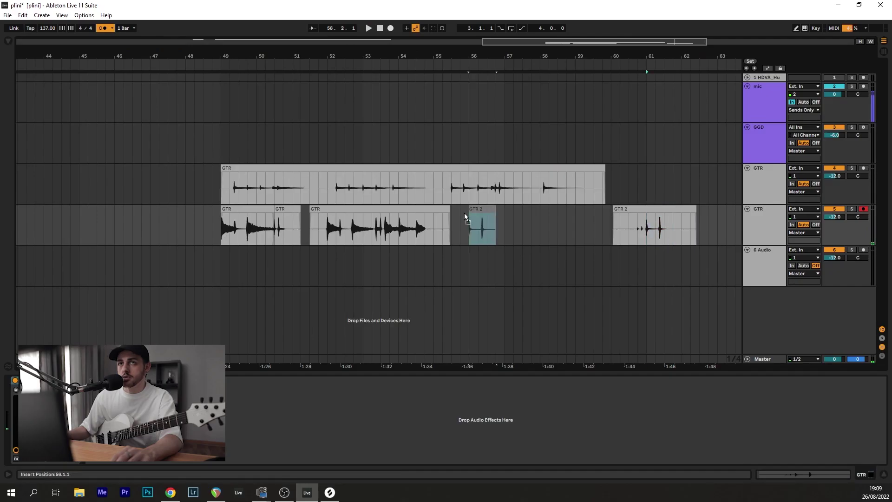
{"action": "left_click_drag", "start_coordinate": [476, 227], "coordinate": [297, 238]}
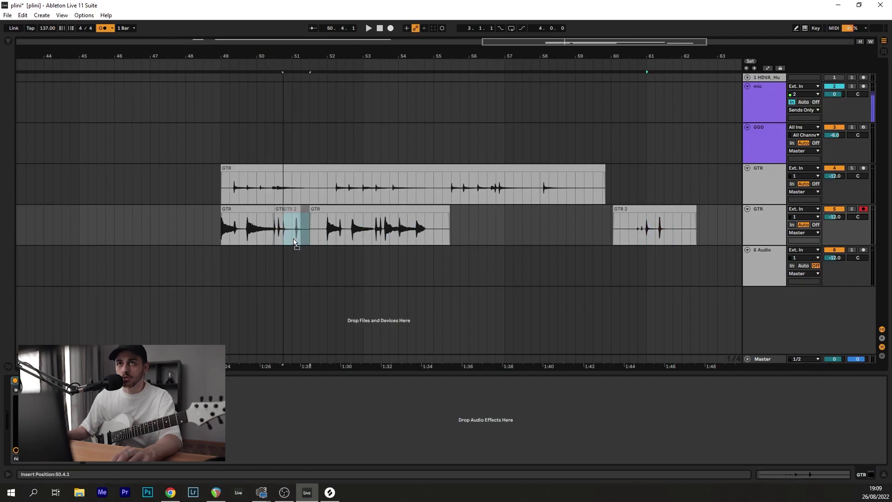
{"action": "scroll", "coordinate": [296, 232], "scroll_direction": "up", "scroll_amount": 3}
{"action": "mouse_move", "coordinate": [297, 228]}
{"action": "left_mouse_down"}
{"action": "mouse_move", "coordinate": [310, 228]}
{"action": "mouse_move", "coordinate": [298, 211]}
{"action": "left_mouse_up"}
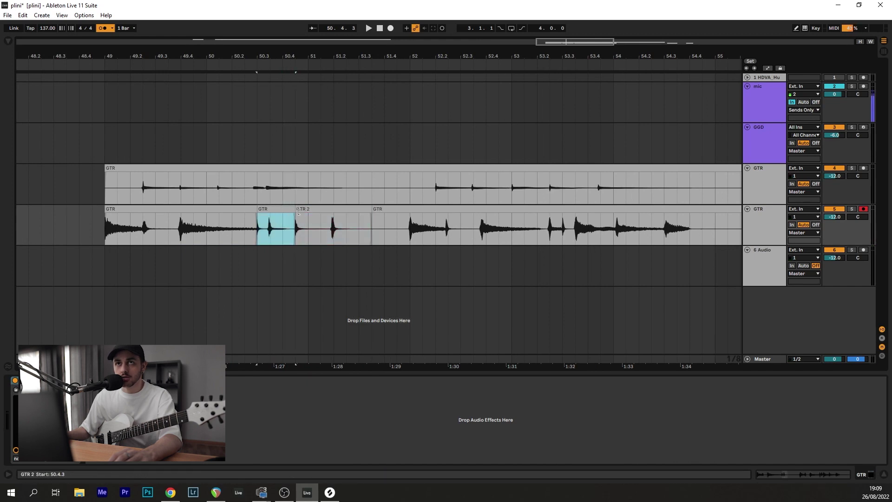
Move the pasted GTR 2 piece about one beat earlier, over the second short note, and play it back
{"action": "left_click", "coordinate": [257, 227]}
{"action": "key", "text": "space"}
{"action": "key", "text": "space"}
{"action": "left_click_drag", "start_coordinate": [311, 209], "coordinate": [324, 217]}
{"action": "left_click", "coordinate": [259, 232]}
{"action": "key", "text": "space"}
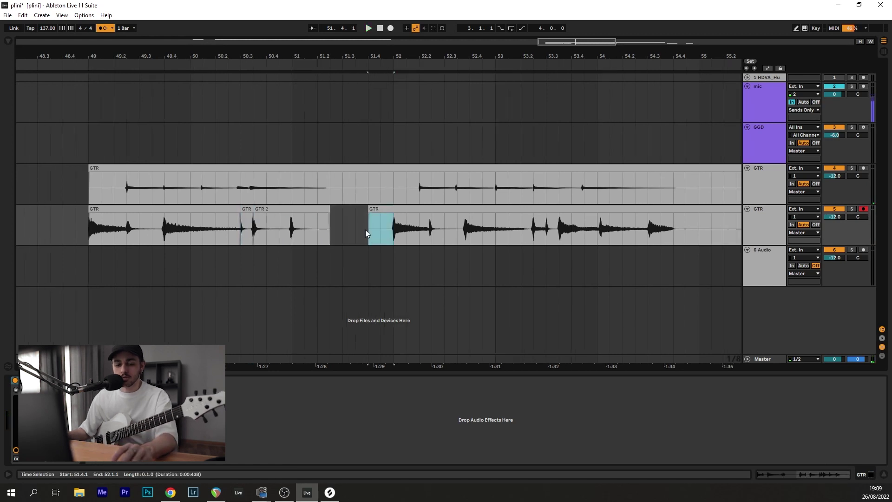
Delete the time from 51.4.1 to 52.1.1 across all tracks and play from the end of the GTR 2 piece
{"action": "key", "text": "ctrl+shift+Delete"}
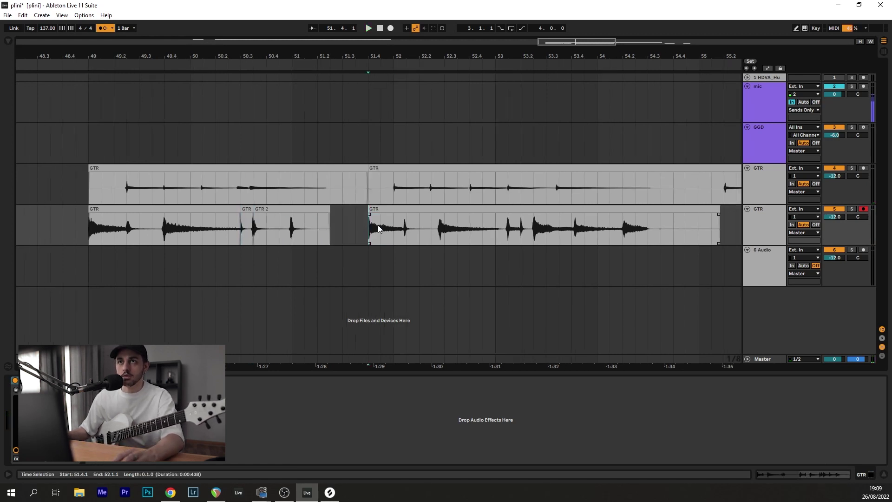
{"action": "left_click", "coordinate": [331, 229]}
{"action": "key", "text": "space"}
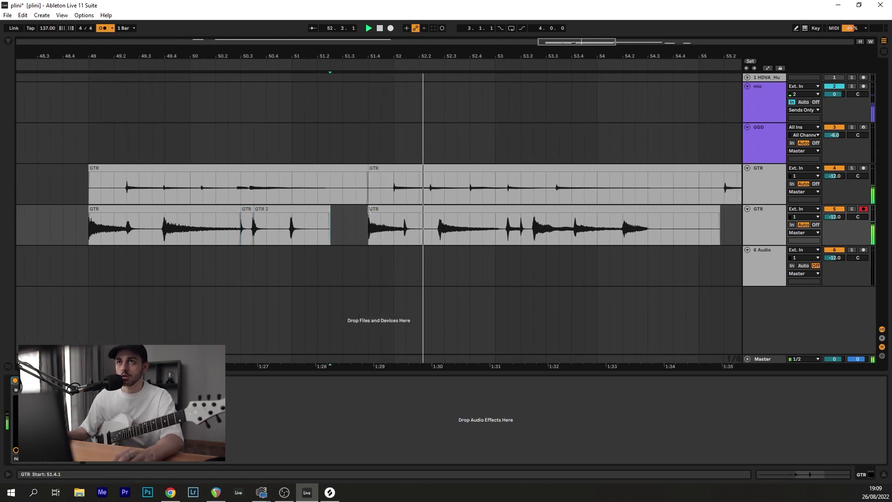
Move the second clip on the first GTR track half a beat earlier, to start at 51.3.3
{"action": "left_click_drag", "start_coordinate": [399, 176], "coordinate": [387, 176]}
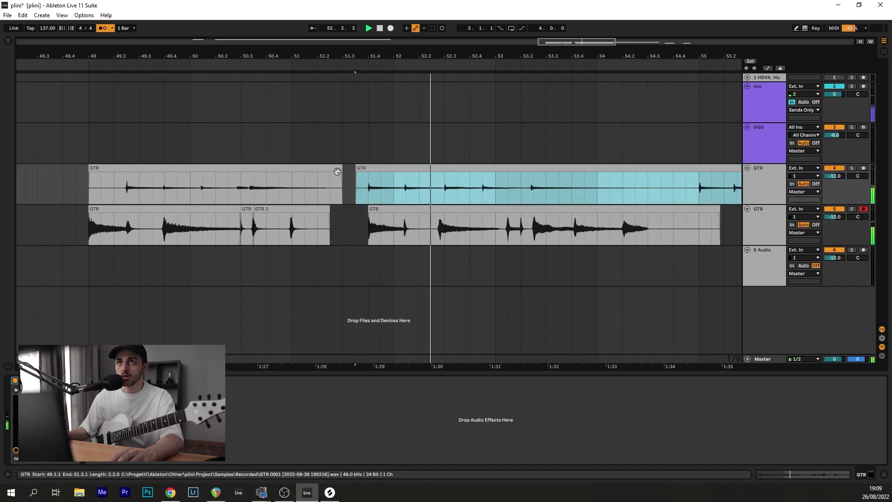
{"action": "left_click", "coordinate": [338, 171]}
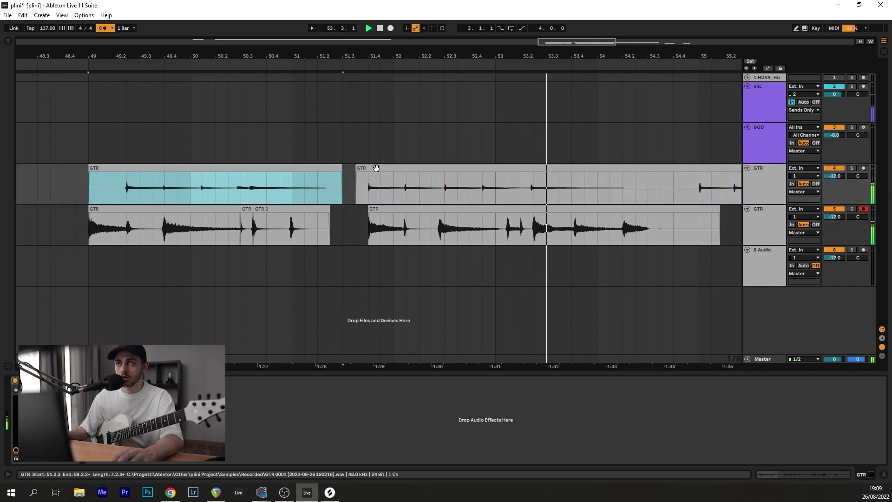
{"action": "key", "text": "space"}
Quantize the audio of the second clip on the first GTR track and play it
{"action": "double_click", "coordinate": [526, 171]}
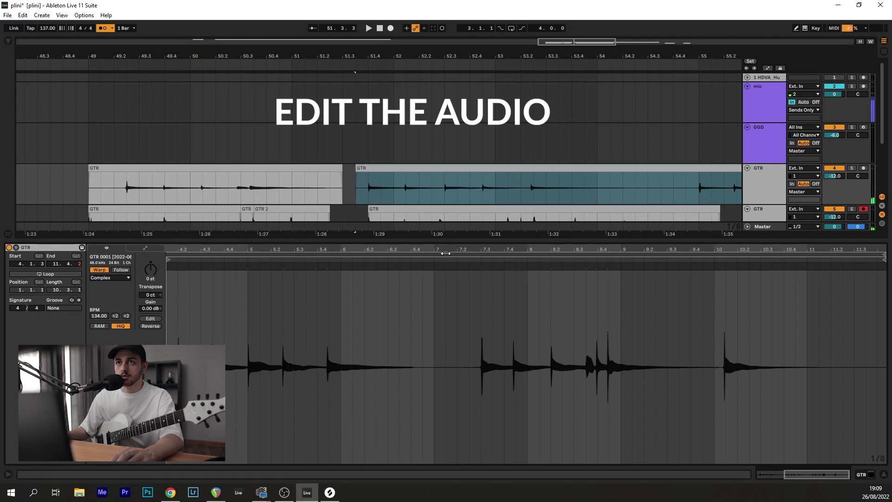
{"action": "key", "text": "ctrl+shift+u"}
{"action": "key", "text": "Return"}
{"action": "key", "text": "space"}
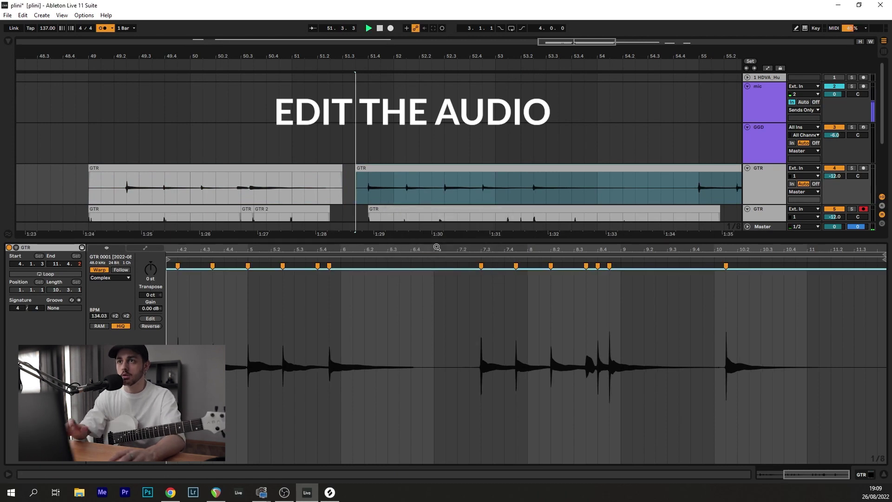
Quantize the last clip on the second GTR track during playback and hide the clip detail view
{"action": "left_click_drag", "start_coordinate": [502, 201], "coordinate": [494, 173]}
{"action": "left_click", "coordinate": [492, 200]}
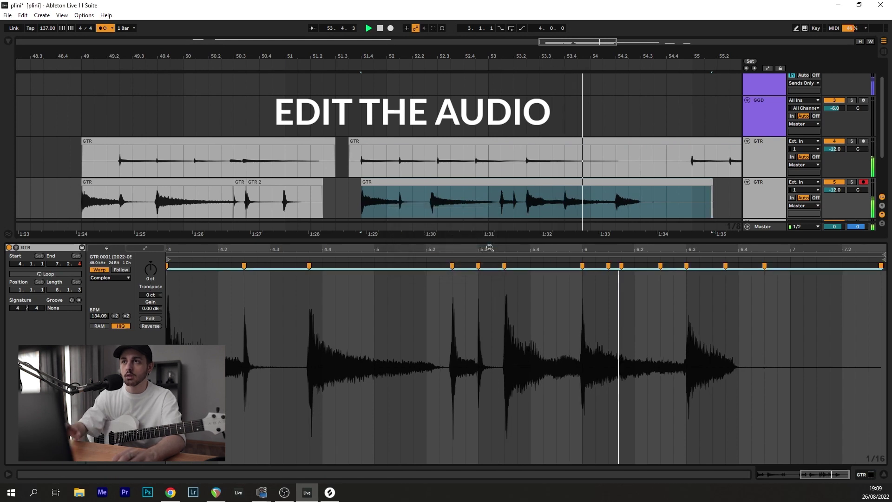
{"action": "left_click", "coordinate": [883, 473]}
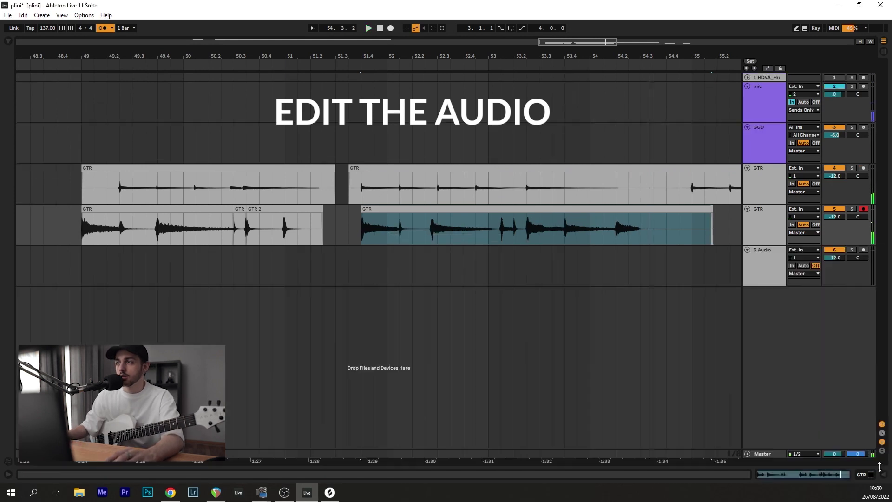
Try recording a new take on the second GTR track from 51.4.1, and undo it
{"action": "left_click", "coordinate": [375, 240]}
{"action": "key", "text": "space"}
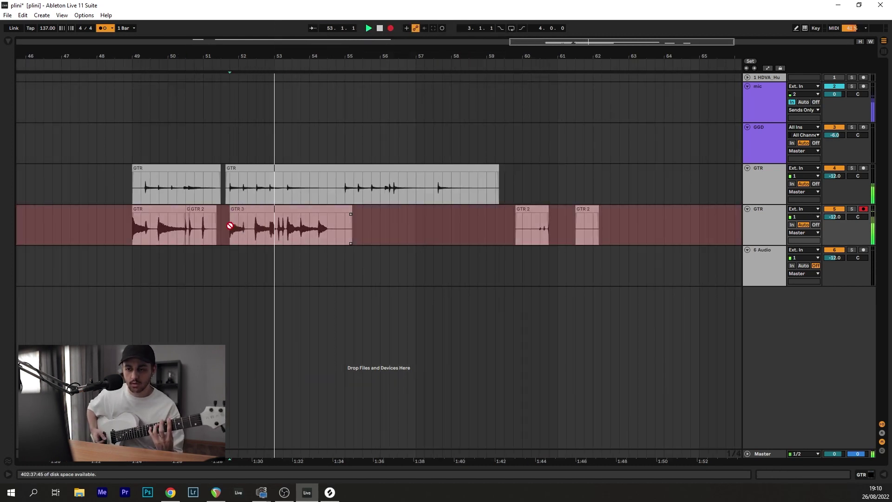
{"action": "key", "text": "F9"}
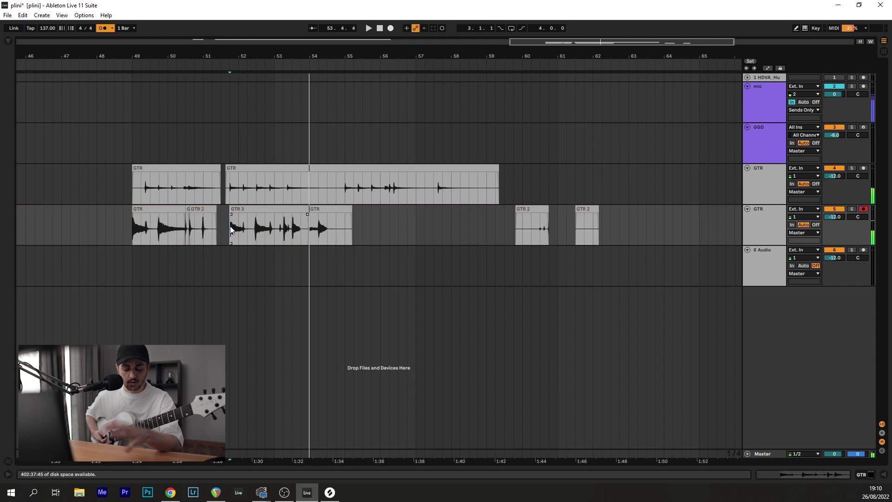
{"action": "key", "text": "ctrl+z"}
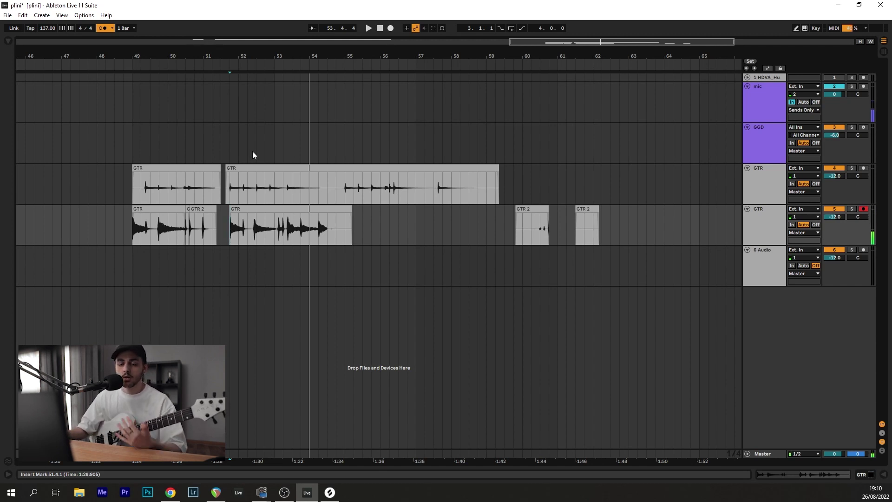
Record a new take on the second GTR track from 51.4.1 to just past bar 55 and play it back
{"action": "key", "text": "F9"}
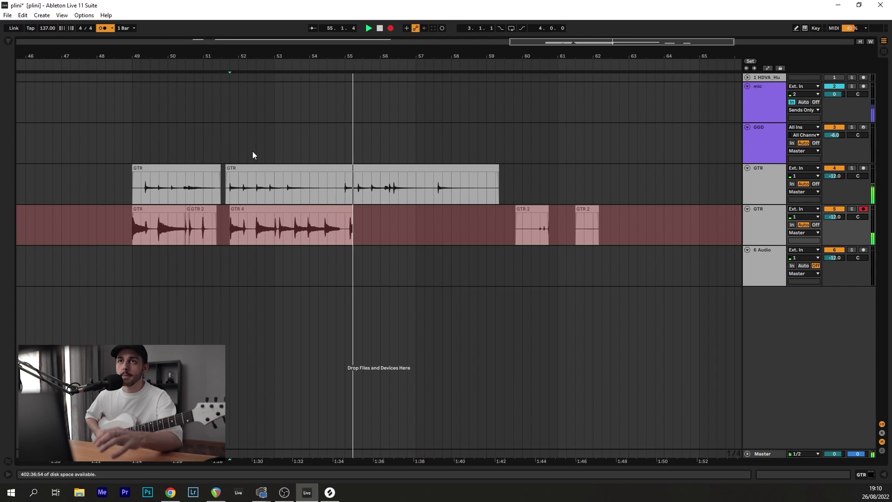
{"action": "key", "text": "space"}
{"action": "key", "text": "space"}
Quantize the new take on the second GTR track and move its fourth note's warp marker to 3.1.1
{"action": "scroll", "coordinate": [260, 222], "scroll_direction": "up", "scroll_amount": 5}
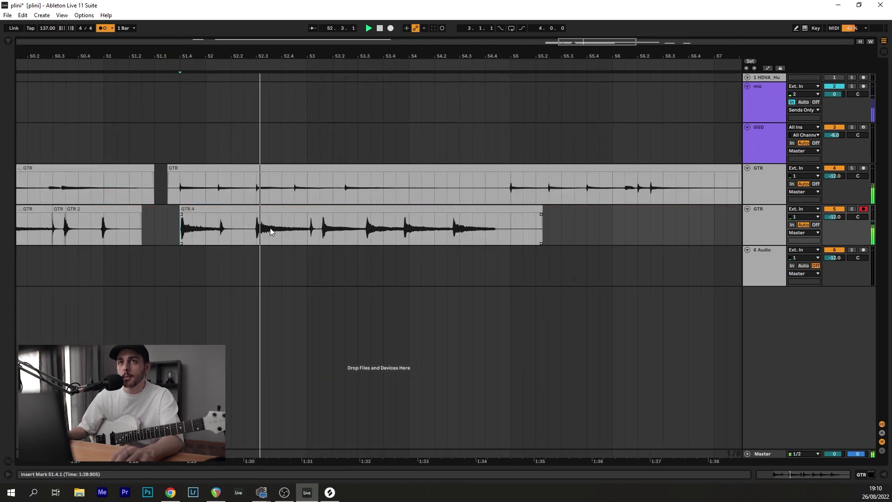
{"action": "left_click", "coordinate": [325, 208]}
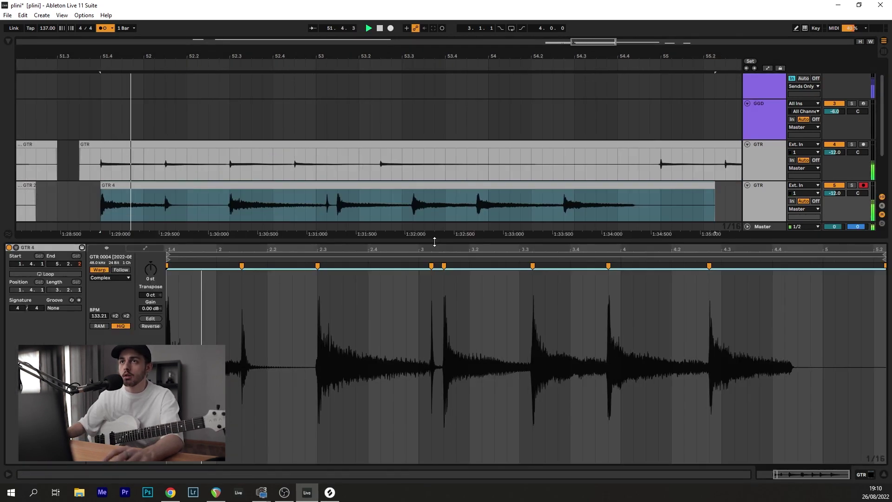
{"action": "left_click", "coordinate": [431, 266]}
{"action": "left_click_drag", "start_coordinate": [430, 265], "coordinate": [420, 267]}
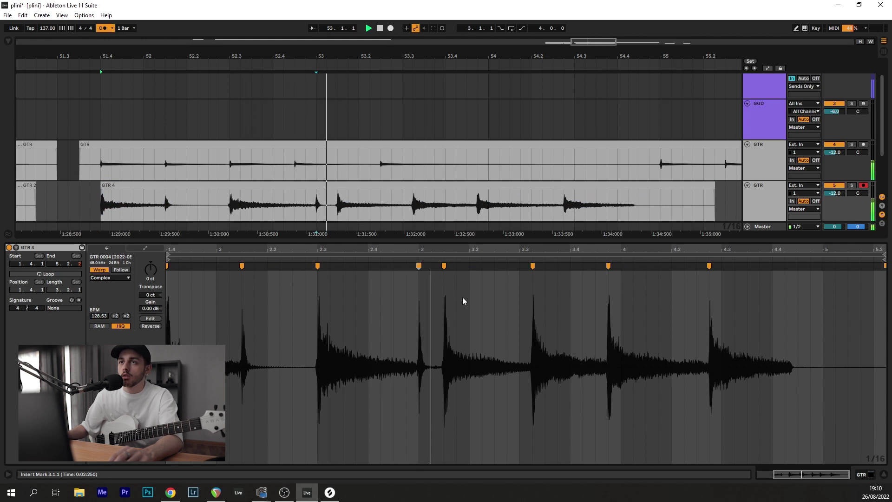
Listen to the first GTR track from 52.4.3 and from 53.2.1
{"action": "left_click", "coordinate": [293, 166]}
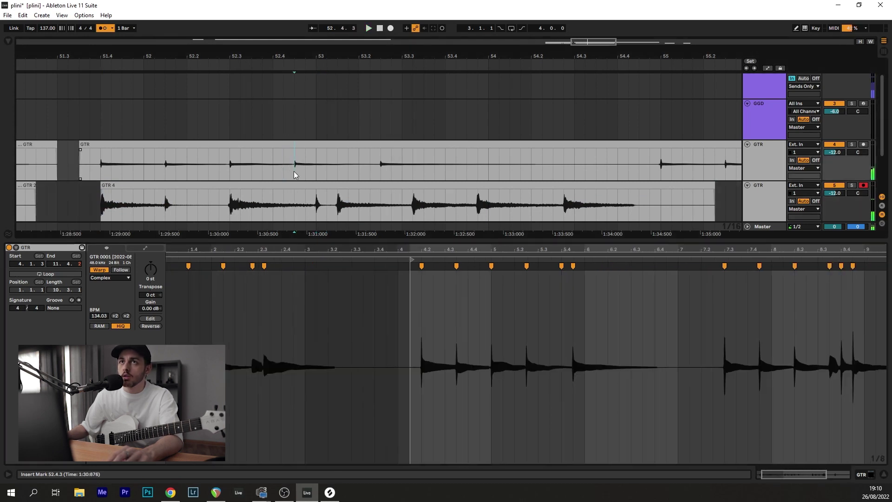
{"action": "key", "text": "space"}
{"action": "left_click", "coordinate": [358, 176]}
{"action": "key", "text": "space"}
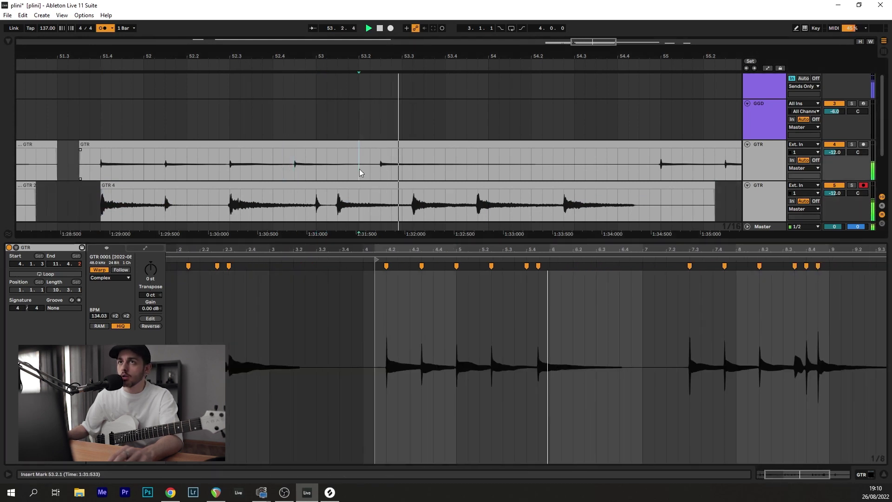
{"action": "key", "text": "space"}
Move the first GTR track's audio between 53.2.1 and 54.1.1 one beat earlier, to start at 53.1.1, and hide the clip detail view
{"action": "left_click_drag", "start_coordinate": [359, 168], "coordinate": [488, 163]}
{"action": "left_click_drag", "start_coordinate": [391, 145], "coordinate": [348, 145]}
{"action": "left_click_drag", "start_coordinate": [369, 169], "coordinate": [378, 156]}
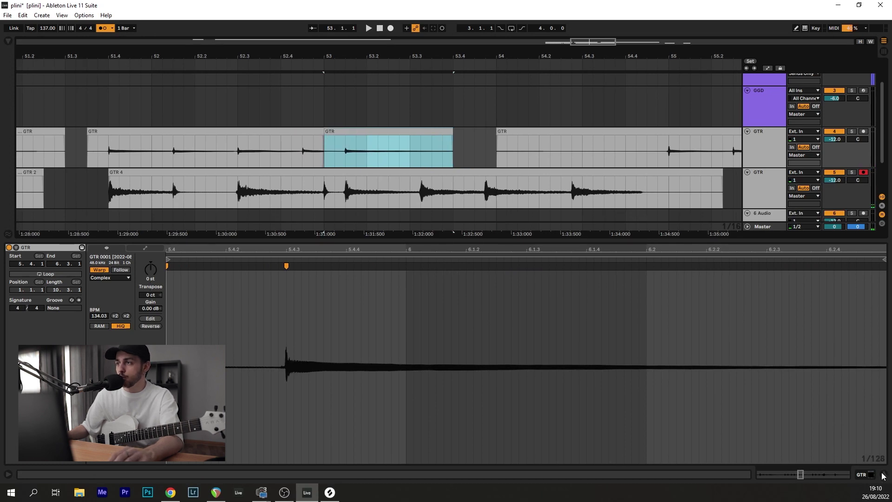
{"action": "left_click", "coordinate": [882, 475]}
Play both guitar tracks from 52.3.1 to check the moved piece against the new take
{"action": "left_click", "coordinate": [449, 201]}
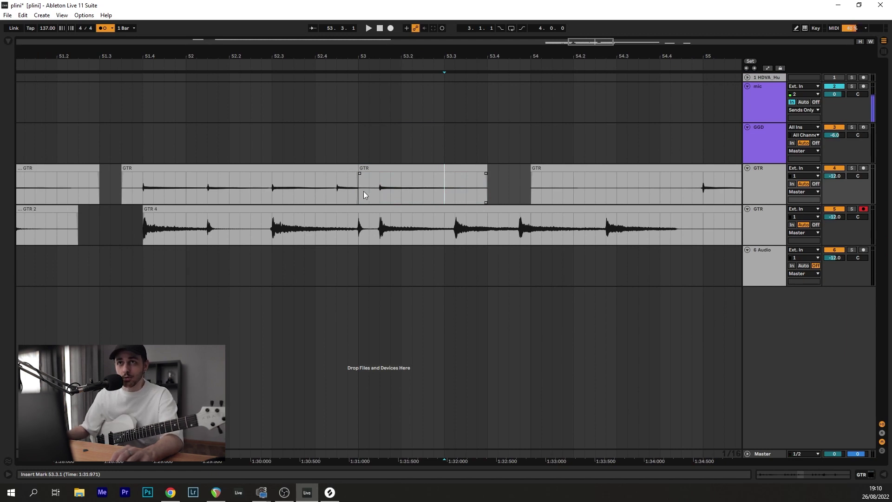
{"action": "left_click_drag", "start_coordinate": [399, 184], "coordinate": [393, 200]}
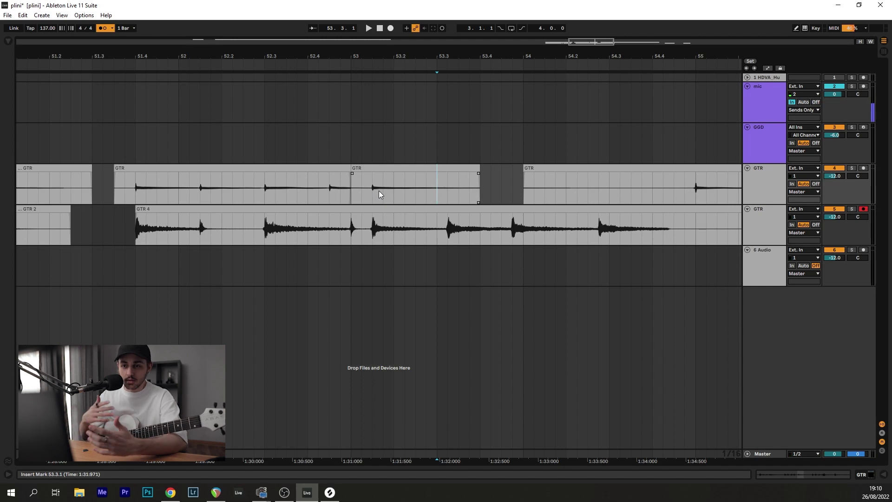
{"action": "left_click", "coordinate": [352, 185]}
{"action": "scroll", "coordinate": [414, 192], "scroll_direction": "left", "scroll_amount": 5}
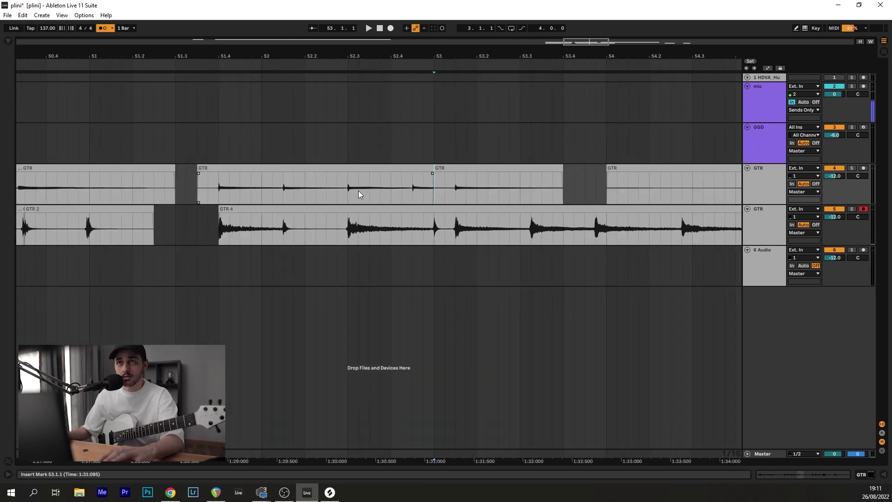
{"action": "left_click", "coordinate": [348, 190]}
{"action": "key", "text": "space"}
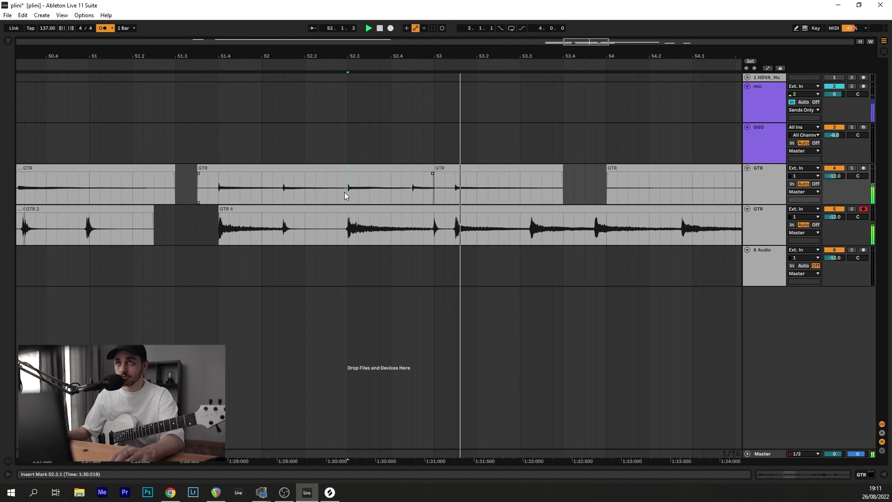
Move the last three note warp markers of the second GTR track's GTR 4 take to 3.3.1, 3.4.3 and 4.2.3
{"action": "double_click", "coordinate": [411, 211]}
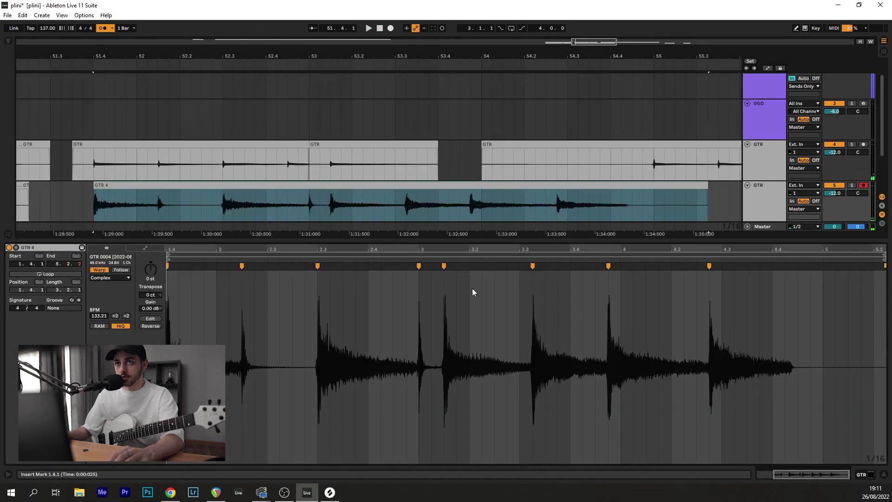
{"action": "left_click", "coordinate": [532, 266]}
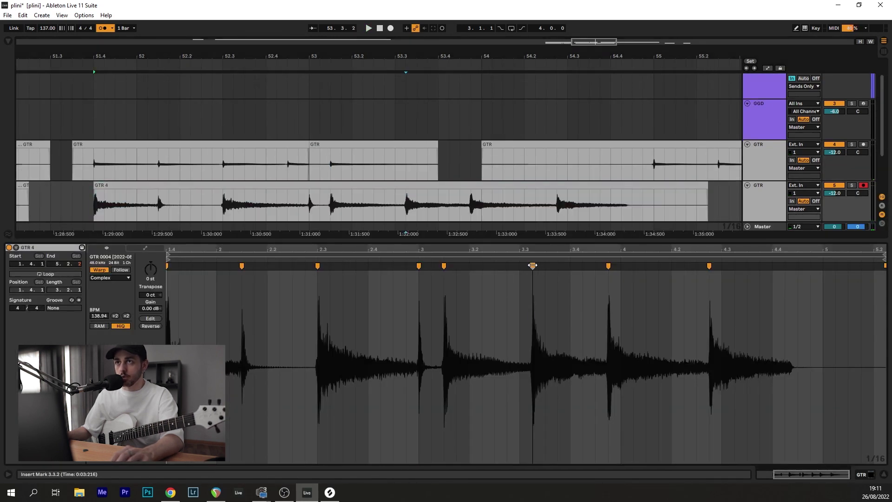
{"action": "left_click_drag", "start_coordinate": [533, 266], "coordinate": [519, 265]}
{"action": "left_click_drag", "start_coordinate": [608, 266], "coordinate": [595, 266]}
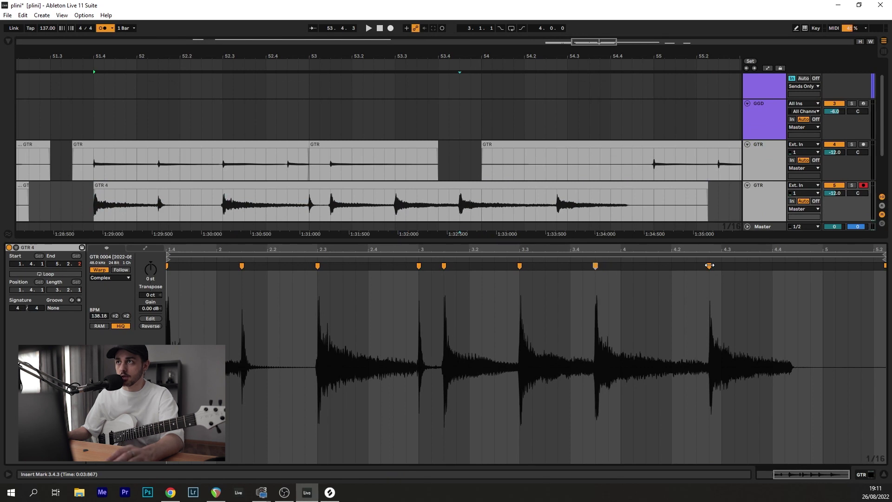
{"action": "left_click_drag", "start_coordinate": [710, 266], "coordinate": [697, 266]}
{"action": "key", "text": "ctrl+alt+l"}
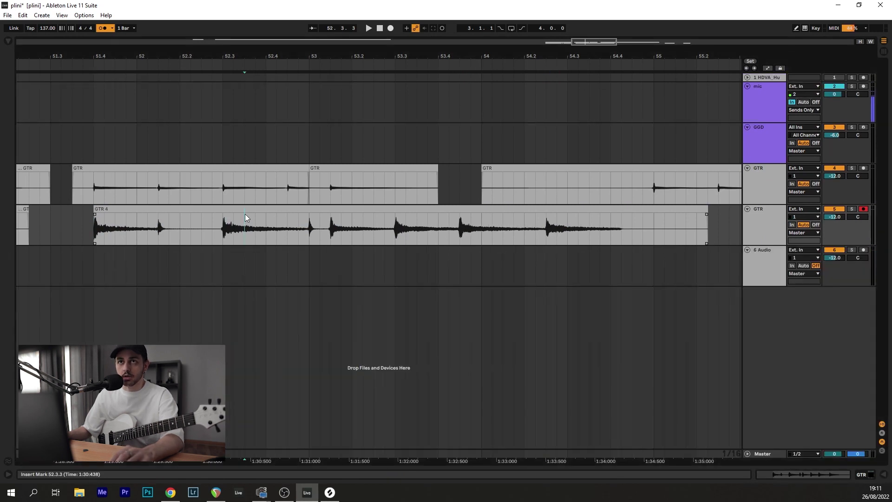
Delete the audio from 54.1.1 to 55.1.1 on the first GTR track and everything after 55.1.1 on the second
{"action": "left_click_drag", "start_coordinate": [428, 195], "coordinate": [487, 194]}
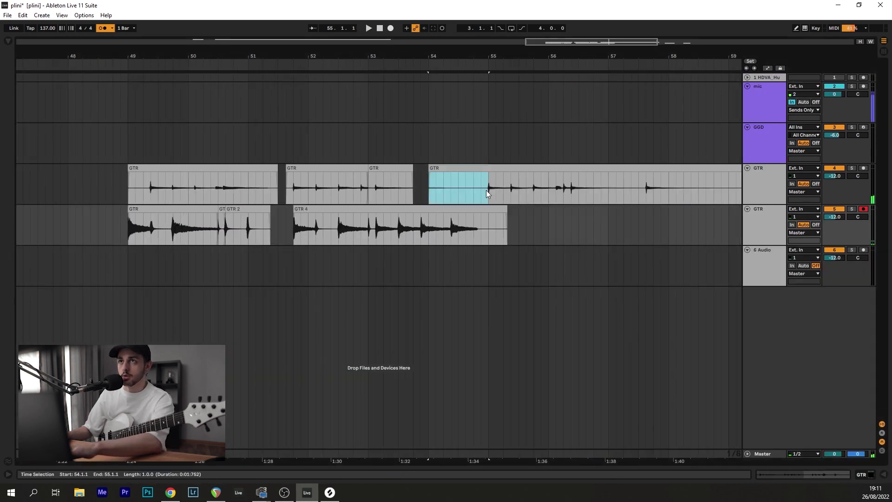
{"action": "key", "text": "Delete"}
{"action": "left_click", "coordinate": [487, 195]}
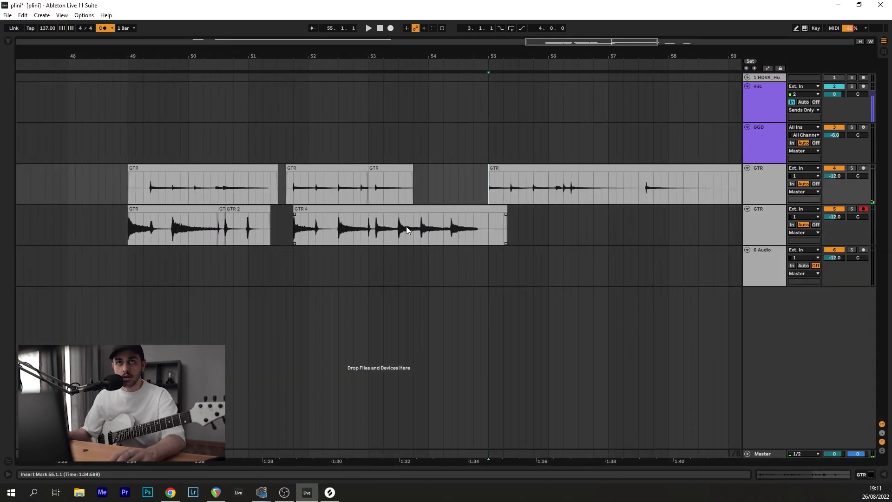
{"action": "scroll", "coordinate": [501, 223], "scroll_direction": "down", "scroll_amount": 3}
{"action": "left_click_drag", "start_coordinate": [534, 218], "coordinate": [410, 238]}
Play both guitar tracks from 49.1.1 and trim the end of the GTR 4 take to 54.4.1
{"action": "left_click", "coordinate": [155, 237]}
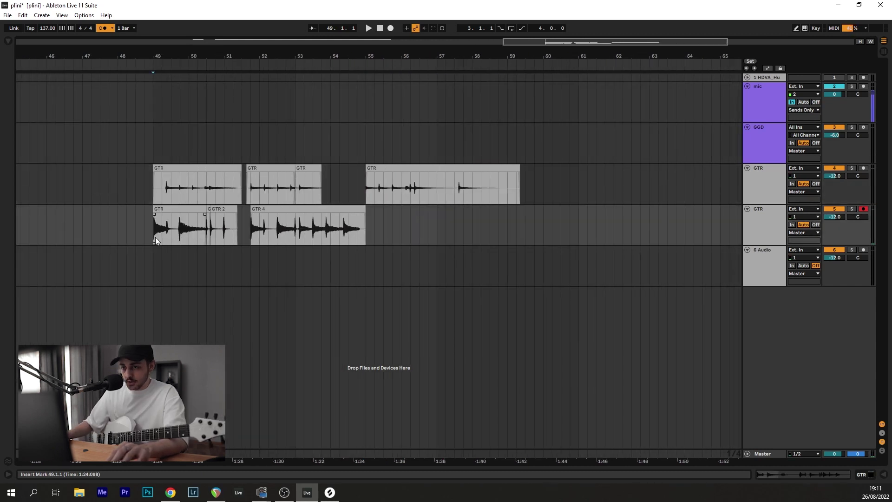
{"action": "key", "text": "space"}
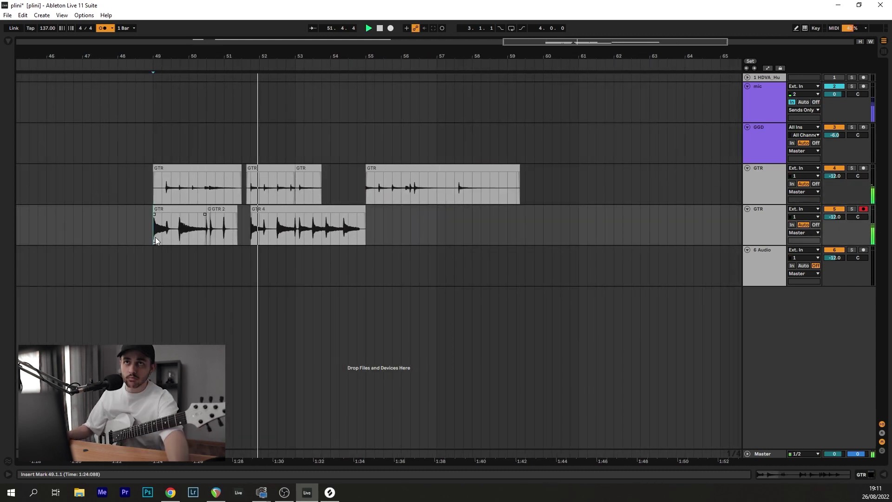
{"action": "left_click", "coordinate": [361, 223]}
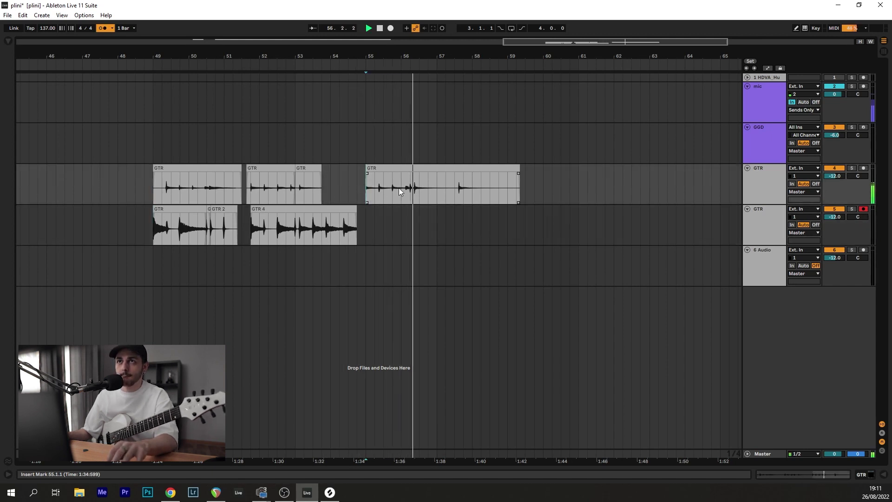
Move the last clip on the first GTR track to start at 51.4.1 and delete its audio after 54.4.1
{"action": "left_click_drag", "start_coordinate": [381, 168], "coordinate": [265, 168]}
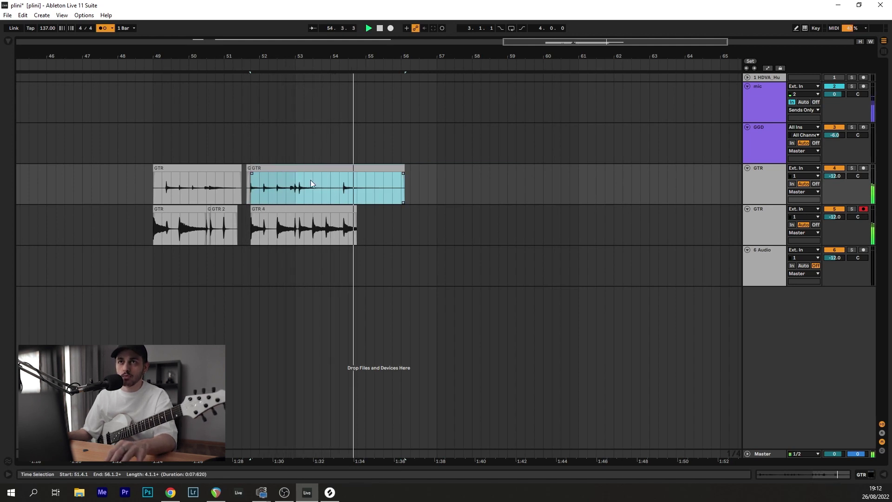
{"action": "scroll", "coordinate": [336, 196], "scroll_direction": "up", "scroll_amount": 5}
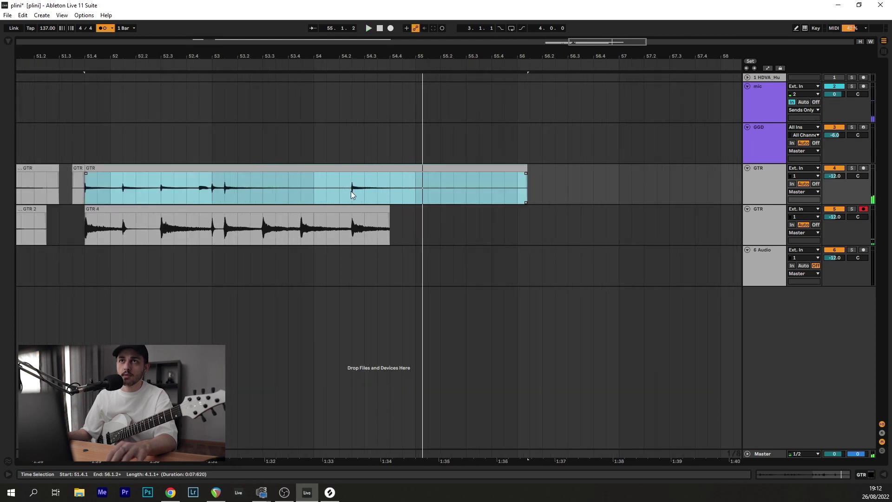
{"action": "left_click_drag", "start_coordinate": [389, 192], "coordinate": [555, 186]}
{"action": "key", "text": "Delete"}
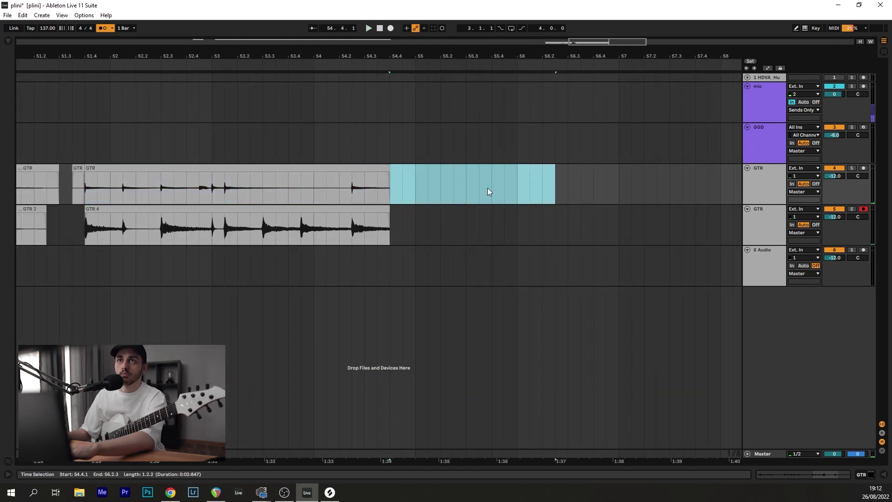
Move the first GTR track's note at 54.2.3 two beats earlier, to start at 53.4.3
{"action": "left_click", "coordinate": [217, 191]}
{"action": "left_click_drag", "start_coordinate": [352, 188], "coordinate": [427, 188]}
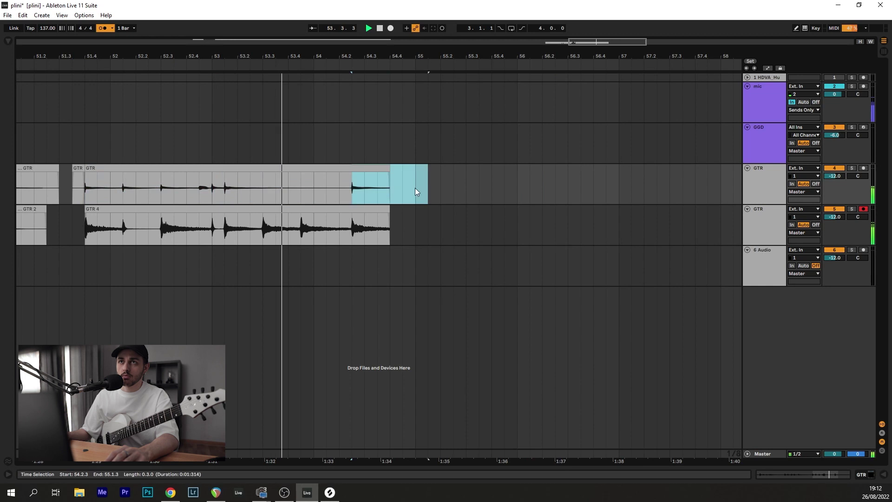
{"action": "left_click_drag", "start_coordinate": [367, 167], "coordinate": [315, 167]}
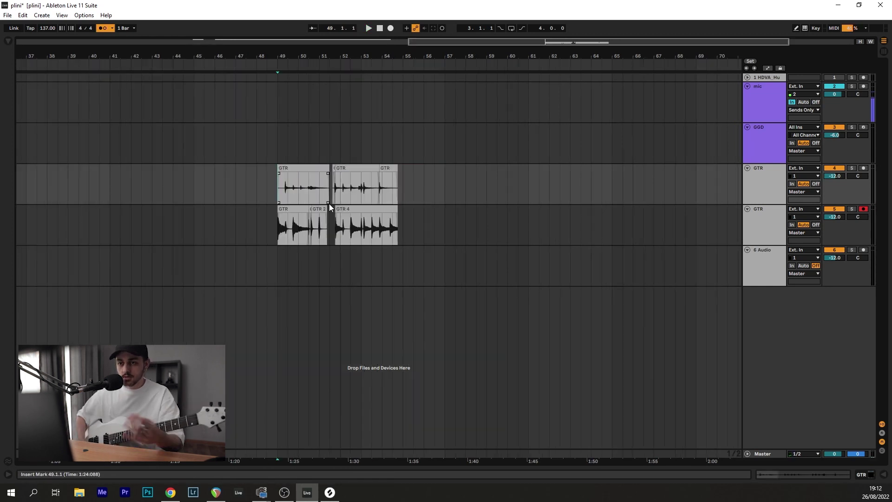
Create a MIDI clip on the GGD track from 49.1.1 to 53.1.1, with C0 notes at 1.1.1, 1.2.3 and 1.4.1
{"action": "left_click_drag", "start_coordinate": [277, 144], "coordinate": [361, 149]}
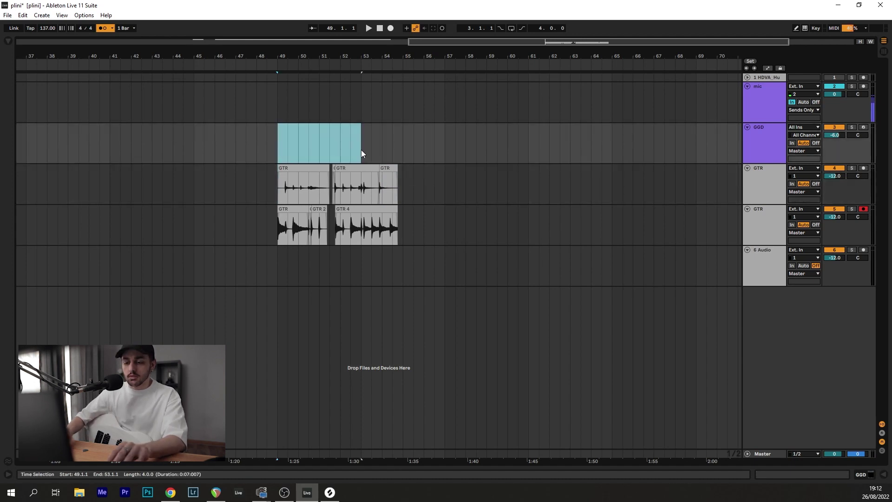
{"action": "key", "text": "ctrl+shift+m"}
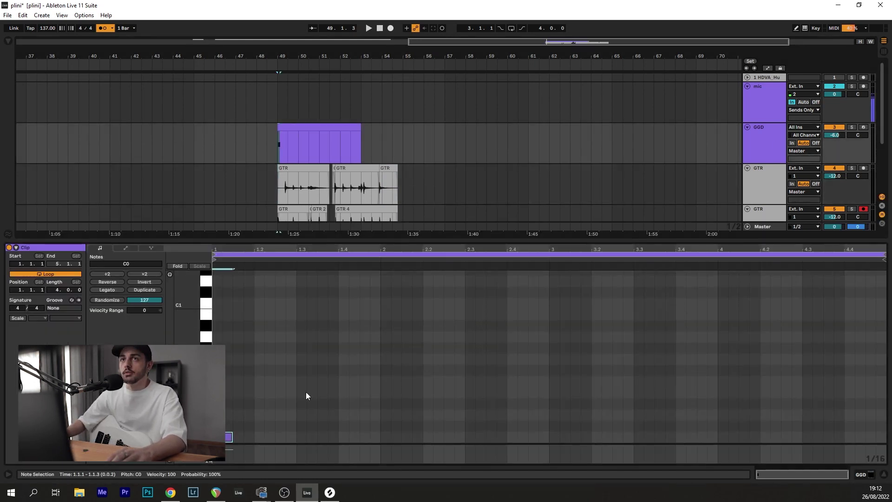
{"action": "left_click_drag", "start_coordinate": [257, 408], "coordinate": [203, 476]}
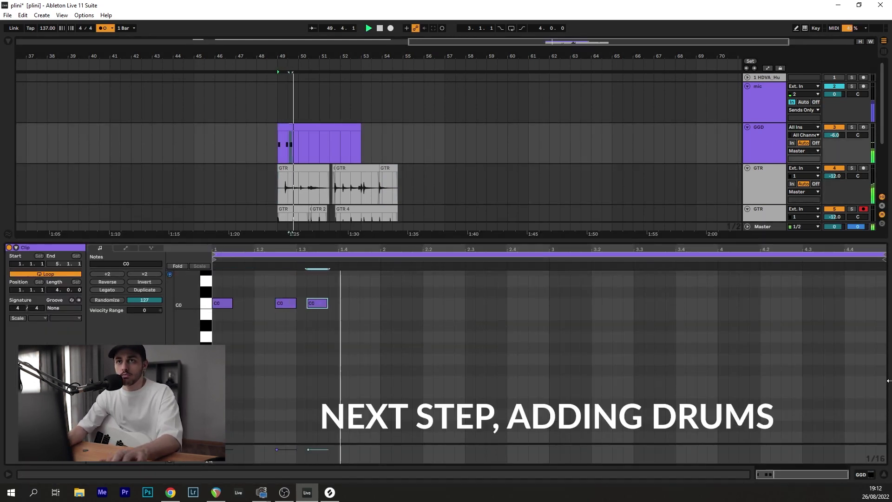
{"action": "double_click", "coordinate": [338, 303]}
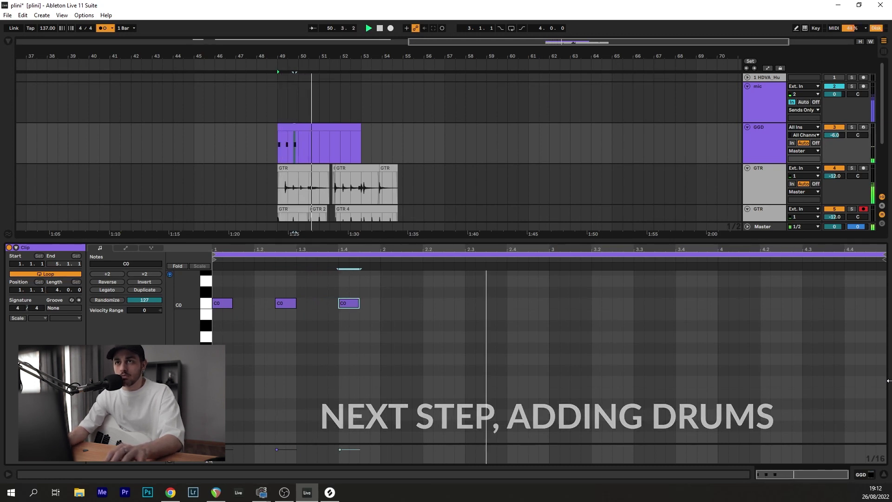
{"action": "key", "text": "space"}
Set the velocity of all C0 notes in the GGD clip to 110 and add a D3 note at 1.1.1
{"action": "scroll", "coordinate": [222, 324], "scroll_direction": "up", "scroll_amount": 5}
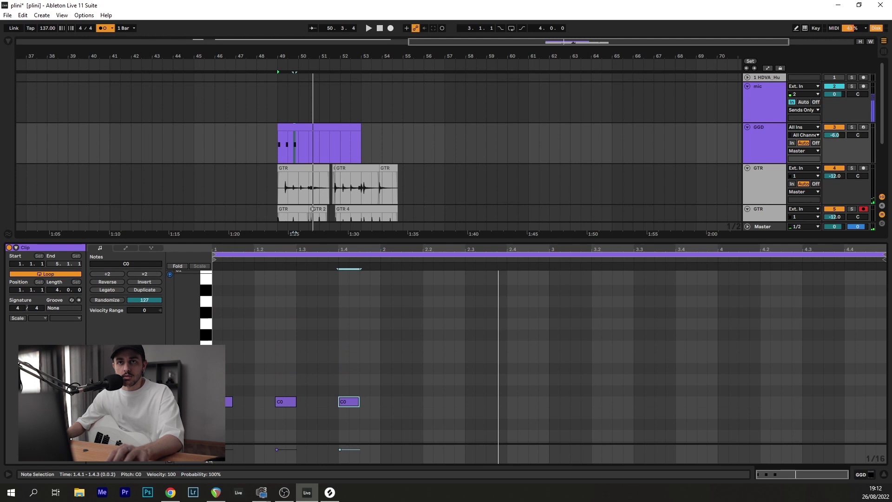
{"action": "key", "text": "ctrl+a"}
{"action": "scroll", "coordinate": [225, 372], "scroll_direction": "up", "scroll_amount": 1}
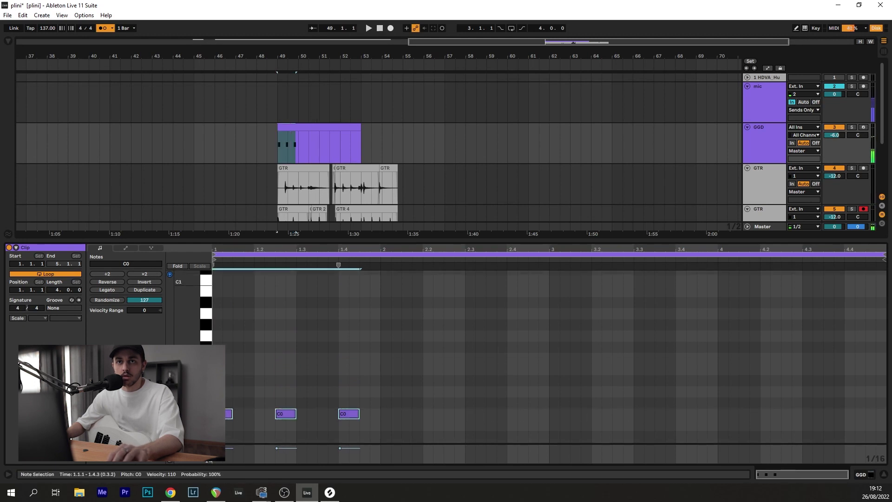
{"action": "left_click", "coordinate": [225, 391]}
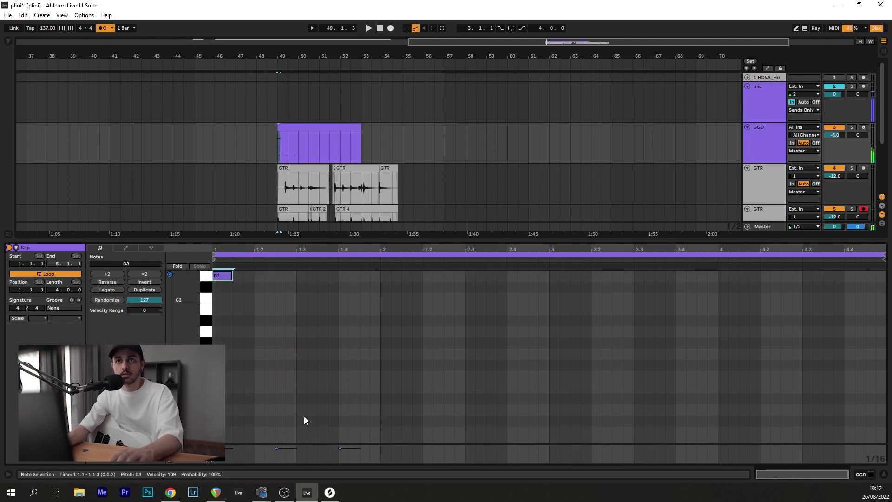
Add G3 notes at 1.1.1 and 1.2.3 and a D3 note at 1.4.1 in the GGD clip
{"action": "key", "text": "ctrl+d"}
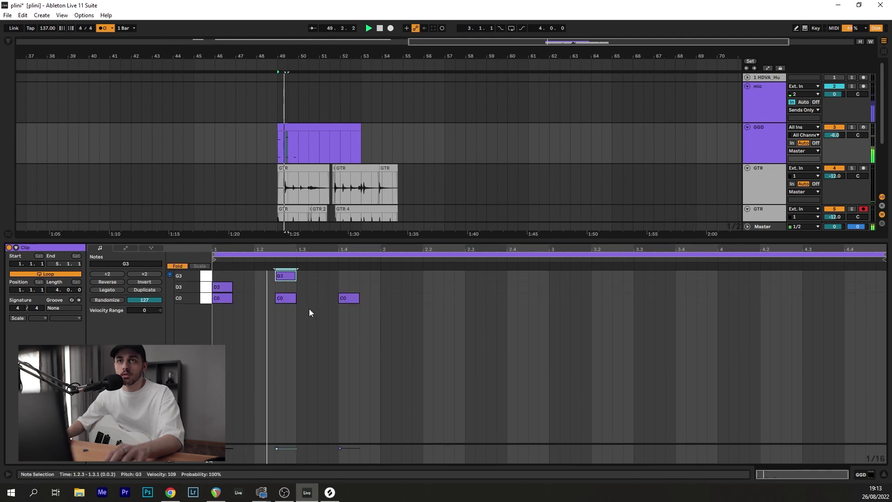
{"action": "left_click", "coordinate": [332, 324]}
{"action": "key", "text": "ctrl+v"}
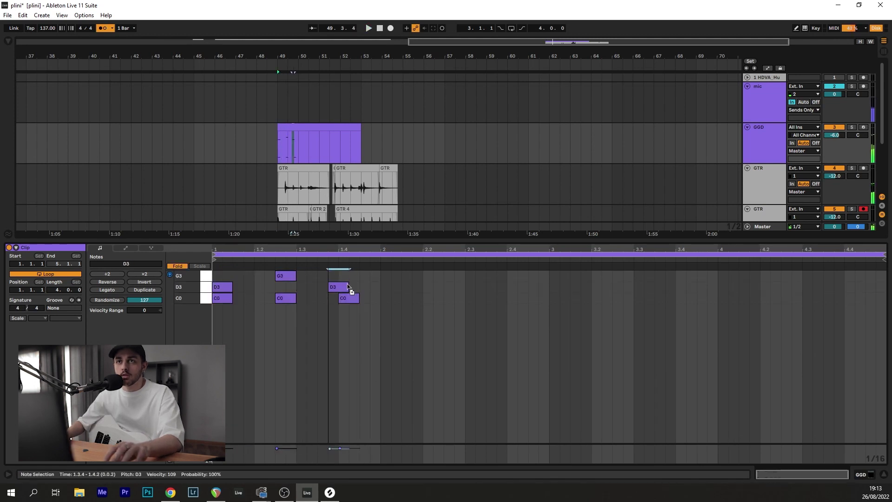
{"action": "double_click", "coordinate": [223, 275]}
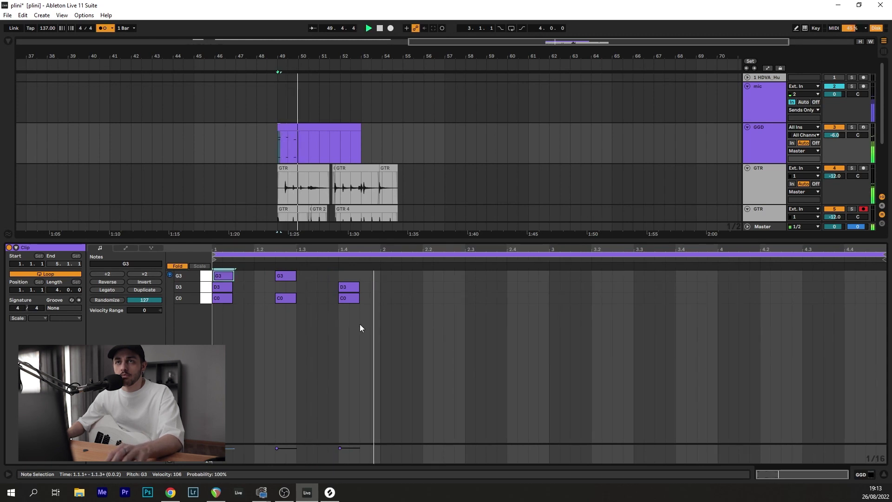
Copy the drum hits at 1.2.3 and 1.4.1 to later in the GGD clip, placing the copies at 2.3.1 and 2.3.3
{"action": "key", "text": "space"}
{"action": "left_click", "coordinate": [352, 288]}
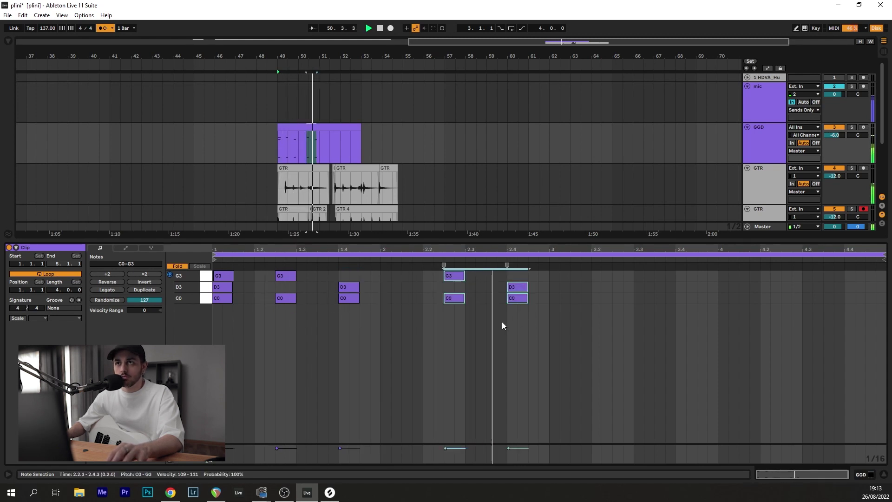
{"action": "key", "text": "space"}
{"action": "left_click_drag", "start_coordinate": [444, 315], "coordinate": [455, 278]}
{"action": "key", "text": "Right"}
{"action": "key", "text": "Right"}
{"action": "left_click_drag", "start_coordinate": [510, 313], "coordinate": [519, 287]}
{"action": "key", "text": "Left"}
{"action": "key", "text": "Left"}
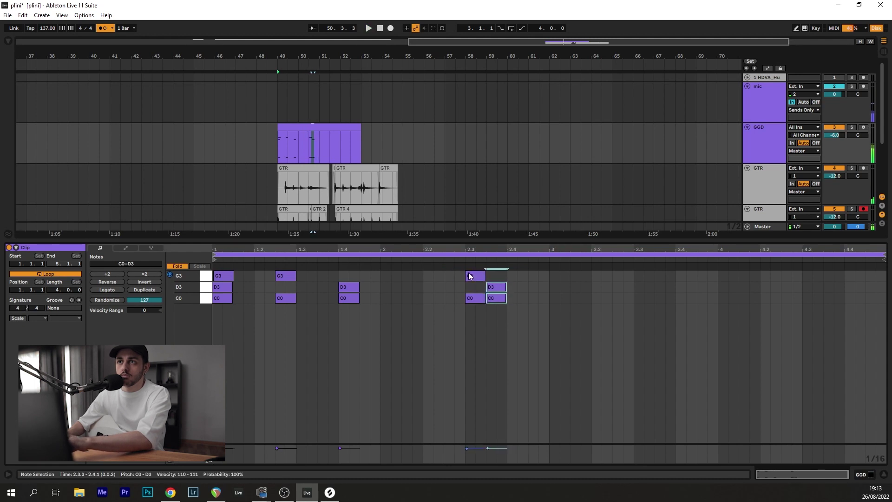
{"action": "key", "text": "space"}
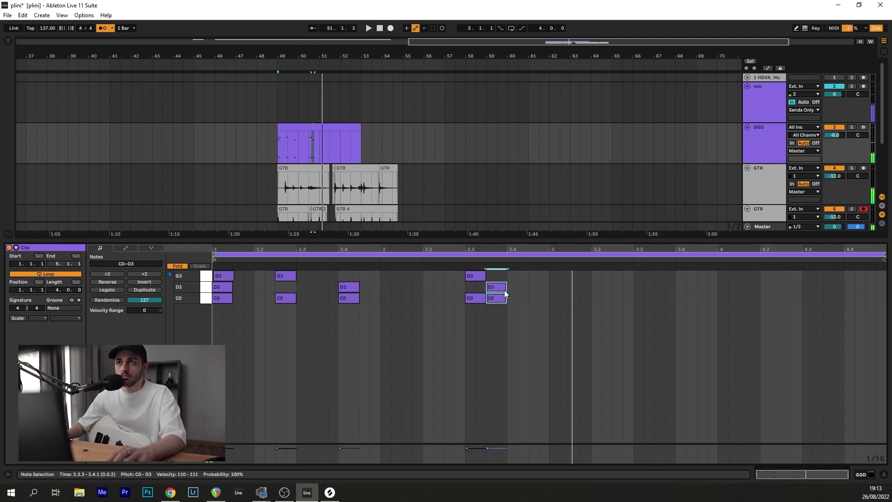
Raise the D3 note at 2.3.3 to E3 and the G3 note at 2.3.1 to A3, and audition the change
{"action": "scroll", "coordinate": [504, 290], "scroll_direction": "up", "scroll_amount": 2}
{"action": "left_click", "coordinate": [491, 281]}
{"action": "key", "text": "space"}
{"action": "key", "text": "f"}
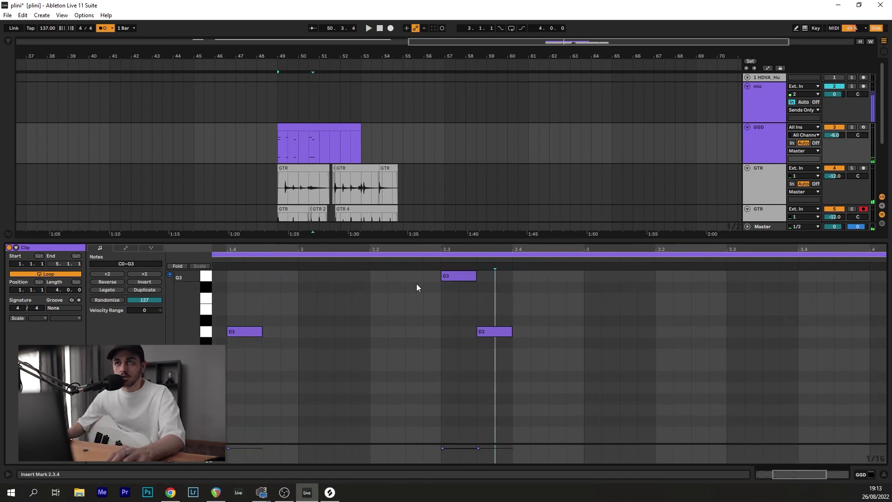
{"action": "left_click", "coordinate": [498, 331]}
{"action": "key", "text": "Up"}
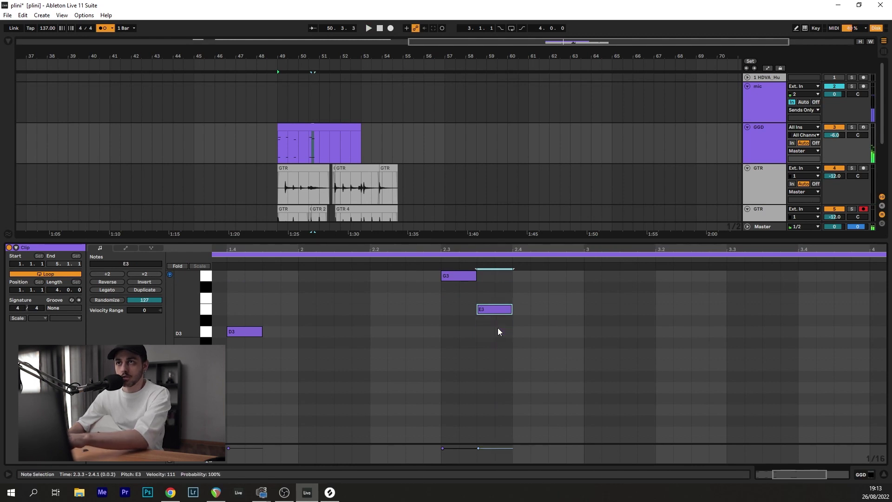
{"action": "left_click", "coordinate": [455, 274]}
{"action": "key", "text": "Up"}
{"action": "key", "text": "Up"}
{"action": "left_click", "coordinate": [398, 261]}
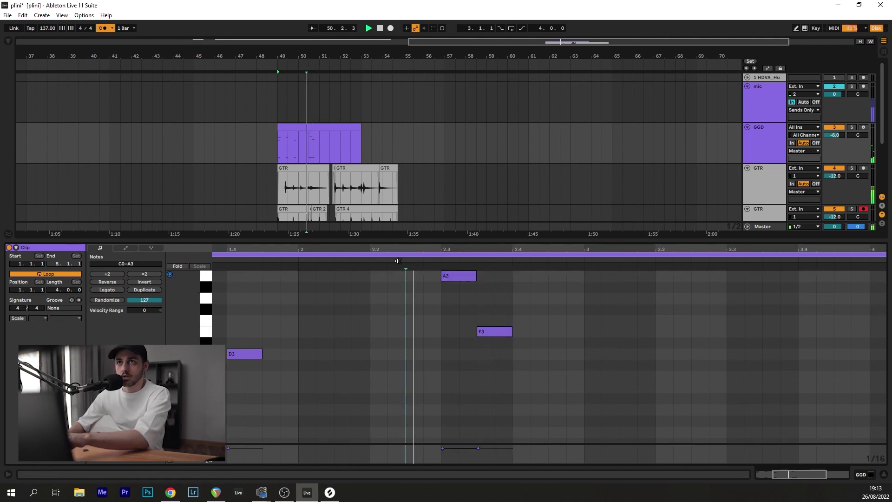
{"action": "left_click", "coordinate": [177, 266]}
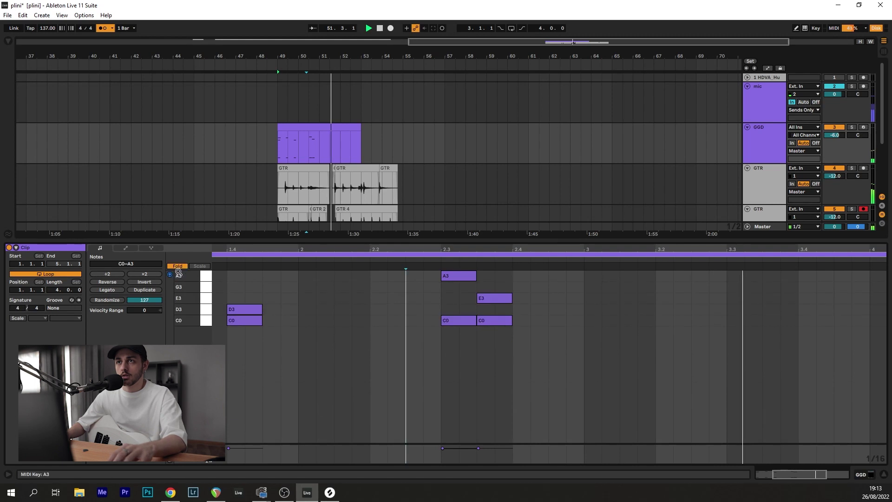
Delete the GTR 2 clip on the second GTR track, extend the short clip before it to 50.4.1, and play it back
{"action": "left_click", "coordinate": [884, 474]}
{"action": "scroll", "coordinate": [322, 239], "scroll_direction": "up", "scroll_amount": 5}
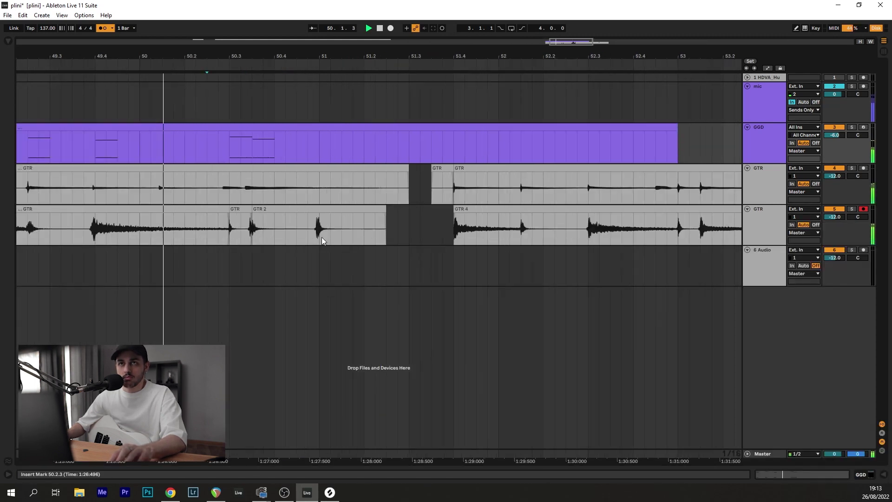
{"action": "key", "text": "space"}
{"action": "left_click", "coordinate": [293, 209]}
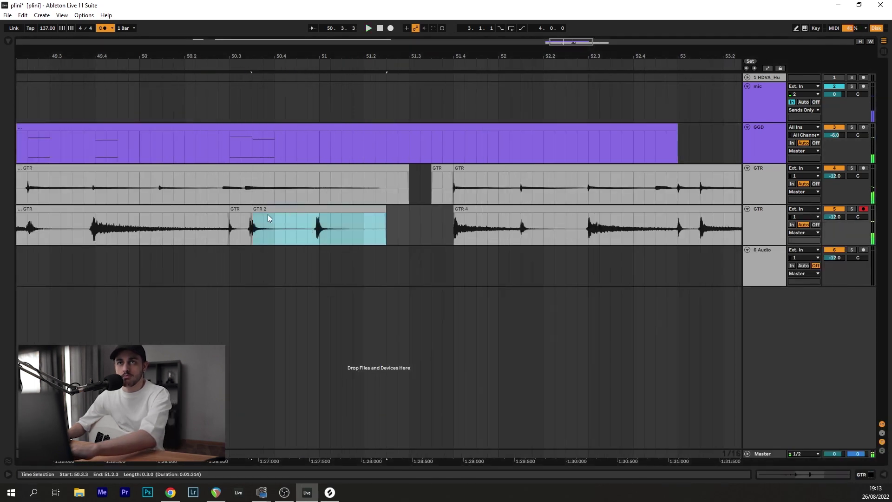
{"action": "key", "text": "Delete"}
{"action": "left_click_drag", "start_coordinate": [248, 209], "coordinate": [274, 210]}
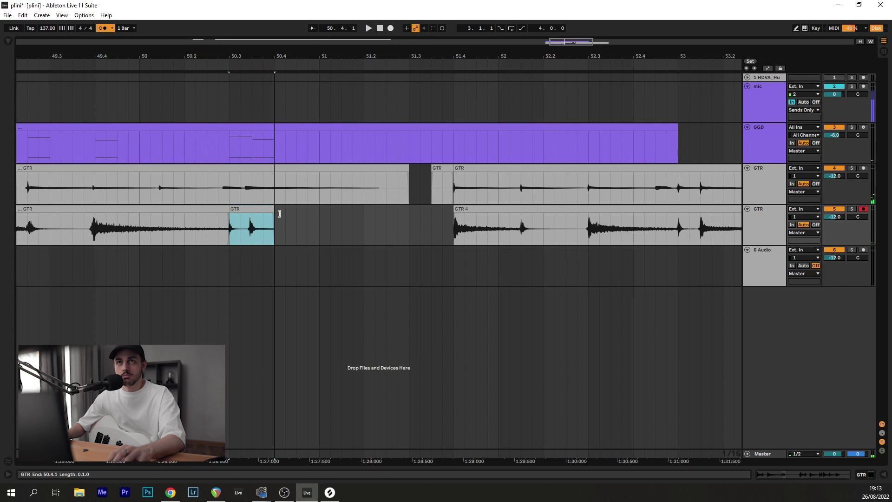
{"action": "left_click", "coordinate": [174, 232]}
{"action": "key", "text": "space"}
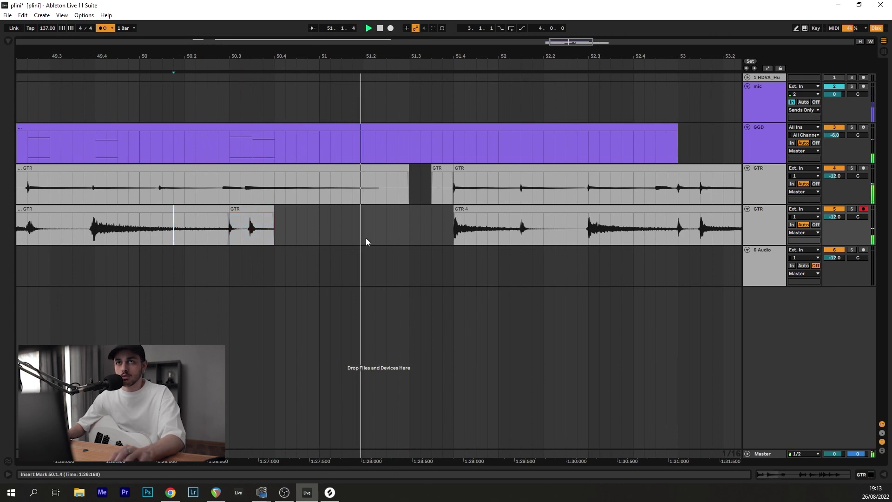
Copy the GGD clip's drum hits from 1.1.1, 1.2.3 and 1.4.1 to 3.4.1, 4.1.3 and 4.3.1
{"action": "key", "text": "minus"}
{"action": "key", "text": "minus"}
{"action": "scroll", "coordinate": [396, 229], "scroll_direction": "up", "scroll_amount": 3}
{"action": "scroll", "coordinate": [383, 205], "scroll_direction": "down", "scroll_amount": 3}
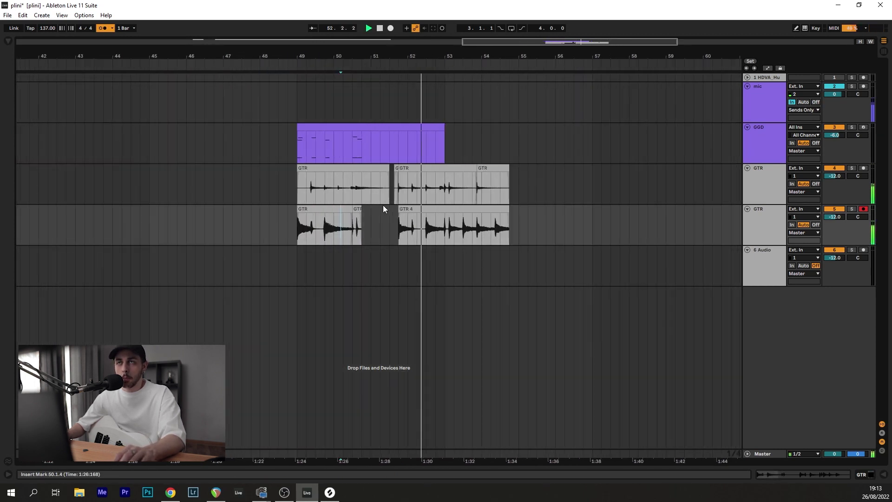
{"action": "left_click_drag", "start_coordinate": [473, 239], "coordinate": [447, 238]}
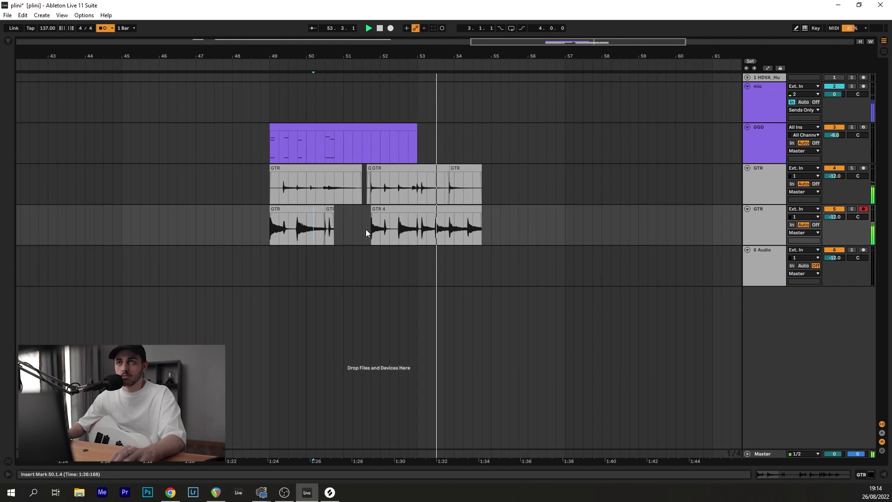
{"action": "double_click", "coordinate": [362, 127]}
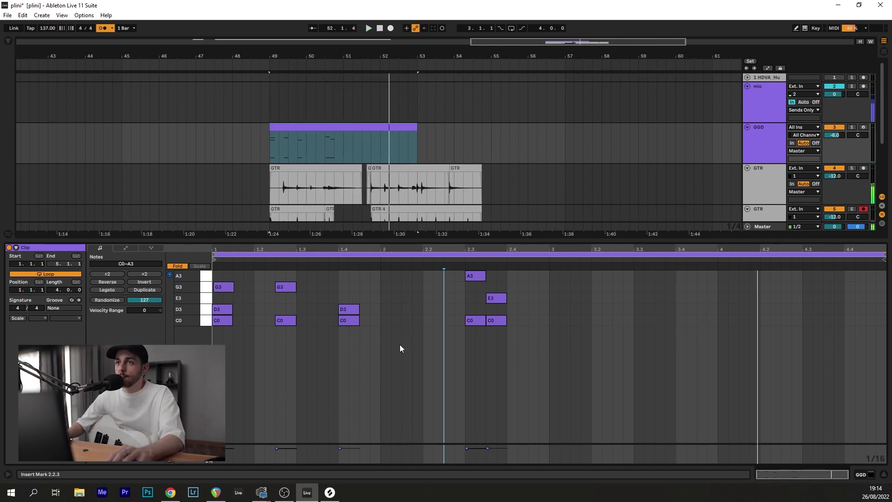
{"action": "left_click_drag", "start_coordinate": [229, 339], "coordinate": [286, 287]}
{"action": "left_click_drag", "start_coordinate": [220, 324], "coordinate": [658, 324]}
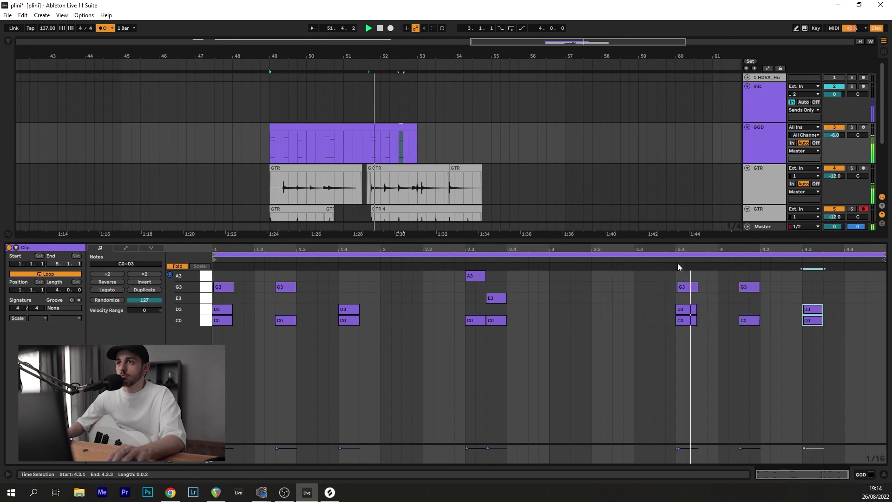
Turn off looping for the GGD clip and extend it to end at 54.4.1
{"action": "left_click", "coordinate": [65, 274]}
{"action": "left_click_drag", "start_coordinate": [416, 141], "coordinate": [483, 136]}
Add a C#1 note and a B0 note after the 4.3.1 hit, positioning them at 4.4.3 and 5.1.1
{"action": "scroll", "coordinate": [671, 316], "scroll_direction": "up", "scroll_amount": 3}
{"action": "left_click_drag", "start_coordinate": [672, 317], "coordinate": [587, 336]}
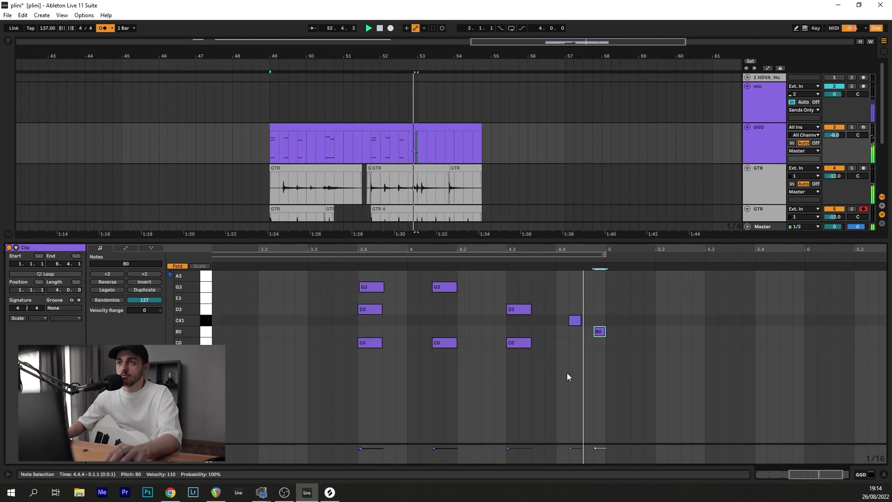
{"action": "left_click_drag", "start_coordinate": [579, 321], "coordinate": [591, 321]}
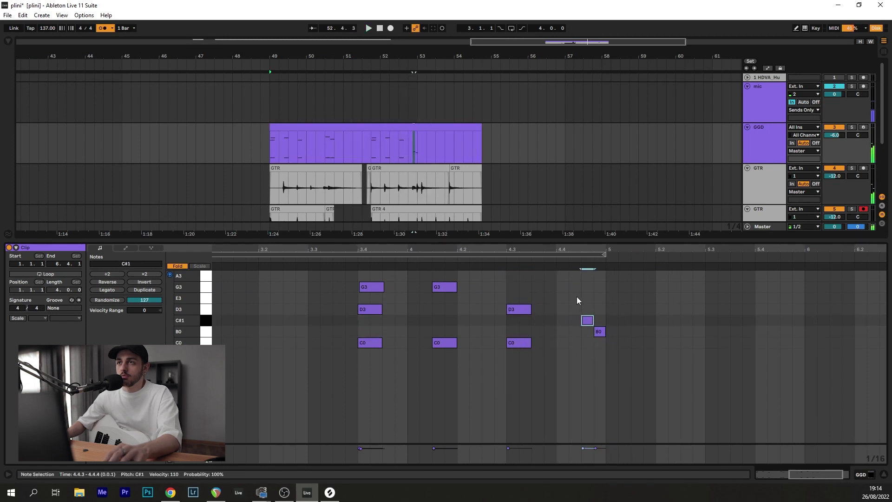
{"action": "left_click", "coordinate": [552, 266]}
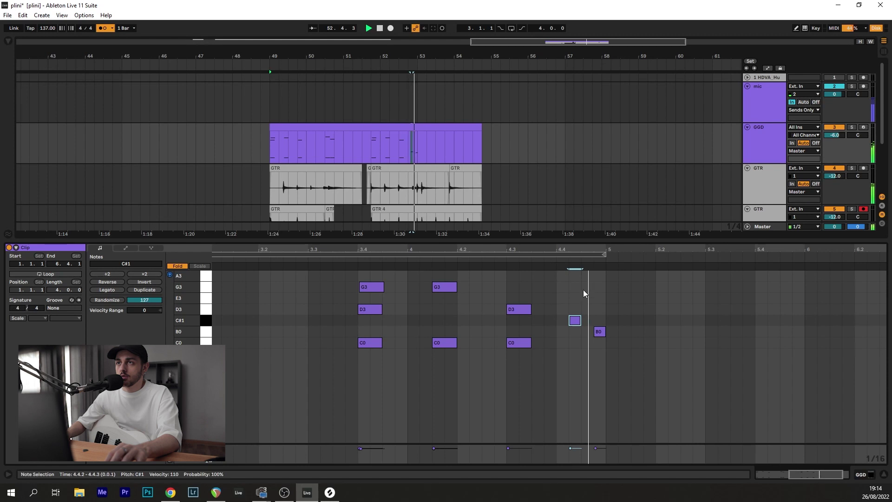
{"action": "key", "text": "space"}
{"action": "left_click_drag", "start_coordinate": [599, 332], "coordinate": [564, 320]}
{"action": "key", "text": "space"}
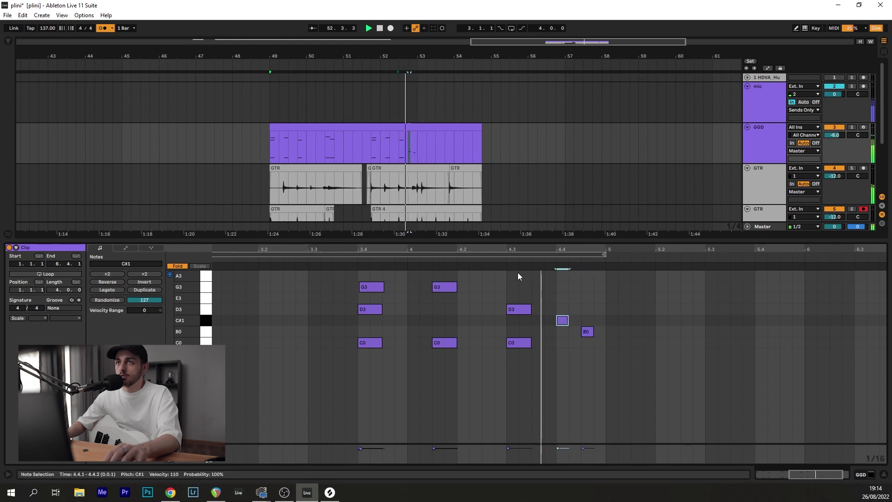
{"action": "key", "text": "space"}
{"action": "left_click_drag", "start_coordinate": [550, 303], "coordinate": [591, 336]}
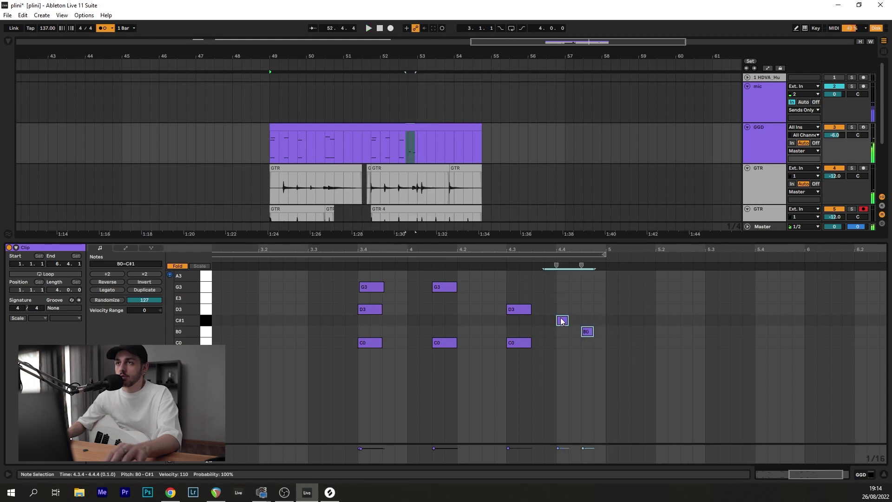
{"action": "key", "text": "Left"}
{"action": "key", "text": "space"}
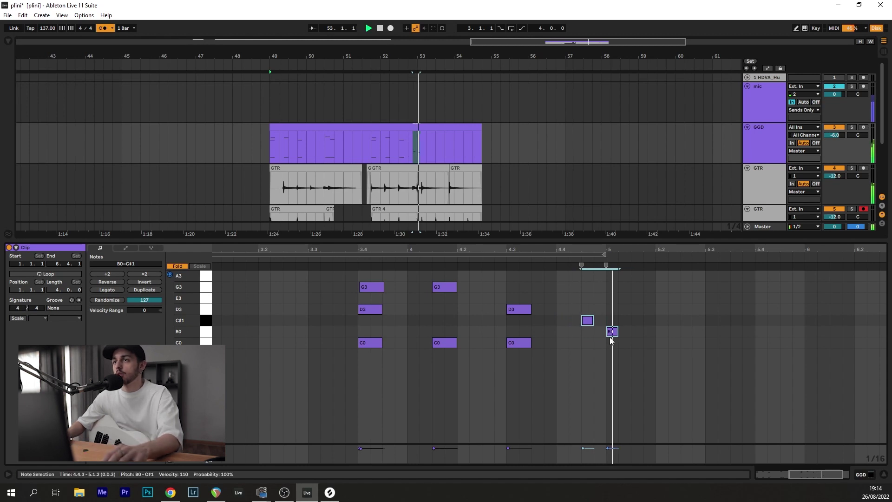
Set the B0 note's velocity to 119 and add a C#1 note with velocity 118 at 4.4.1
{"action": "left_click", "coordinate": [620, 362]}
{"action": "key", "text": "space"}
{"action": "left_click", "coordinate": [612, 331]}
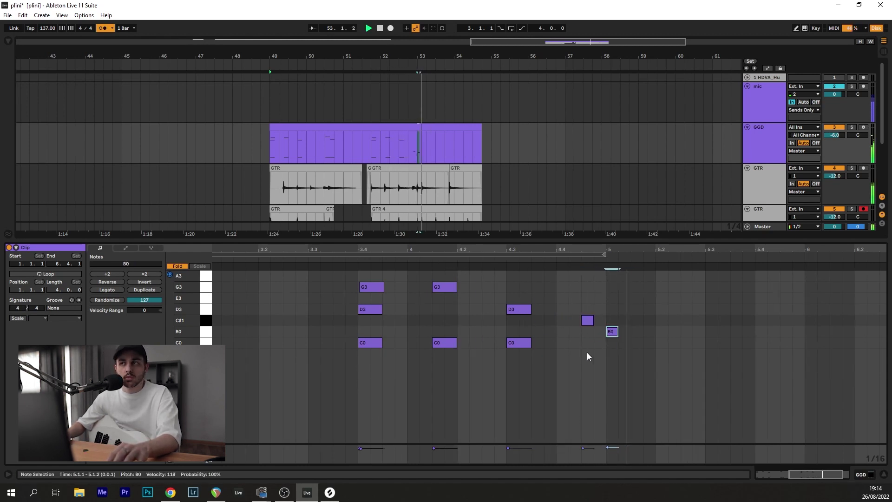
{"action": "key", "text": "space"}
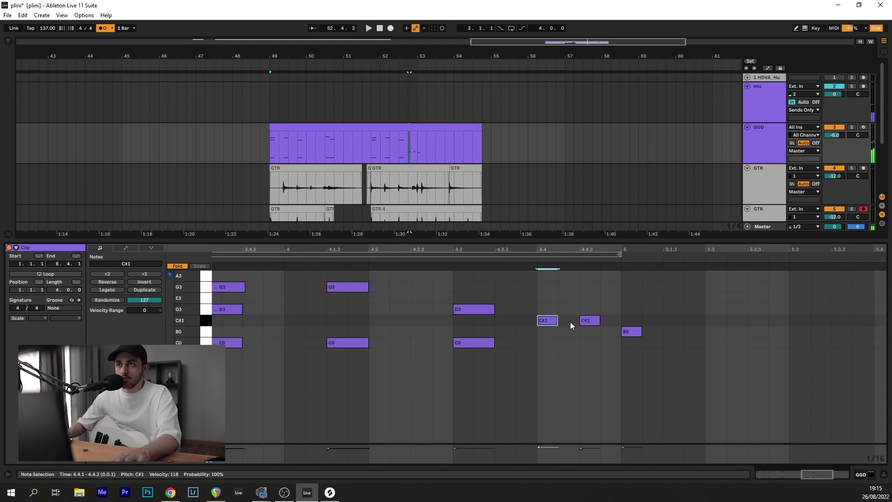
Split the C#1 note at 4.4.1 into two half-length notes and move the pair to start at 4.4.2
{"action": "scroll", "coordinate": [570, 322], "scroll_direction": "up", "scroll_amount": 2}
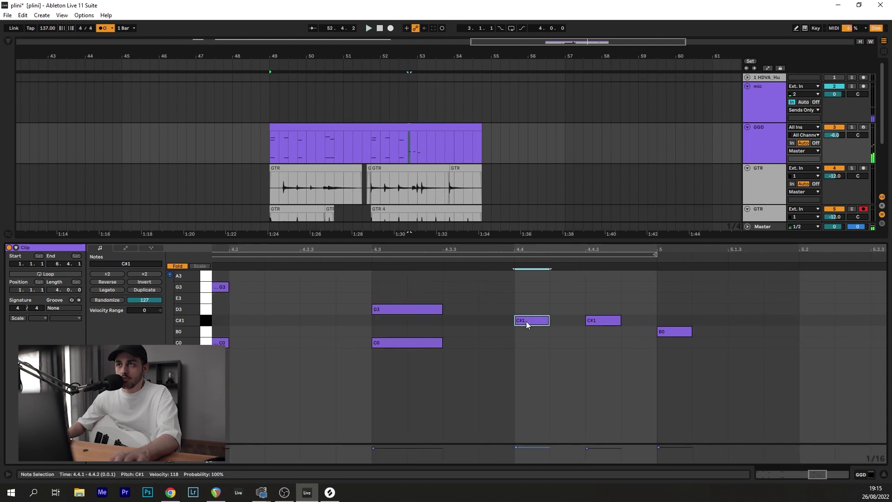
{"action": "left_click", "coordinate": [147, 273]}
{"action": "left_click", "coordinate": [108, 274]}
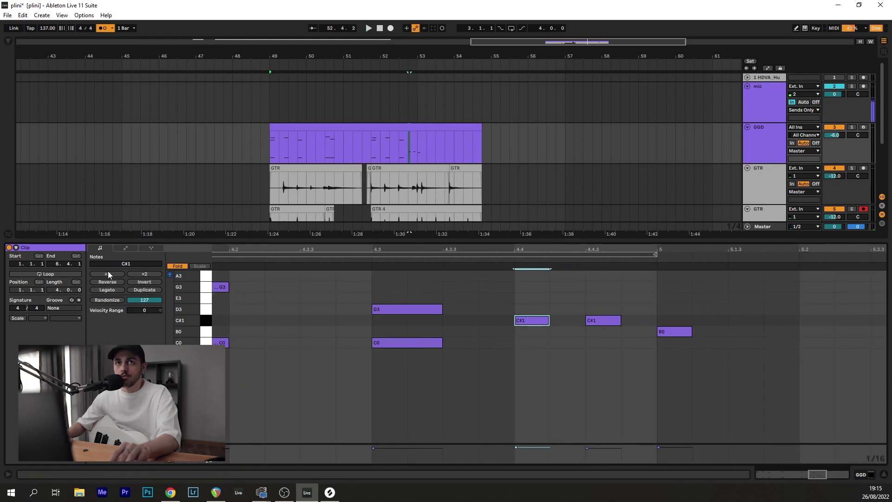
{"action": "left_click", "coordinate": [98, 274]}
{"action": "left_click_drag", "start_coordinate": [515, 446], "coordinate": [516, 449]}
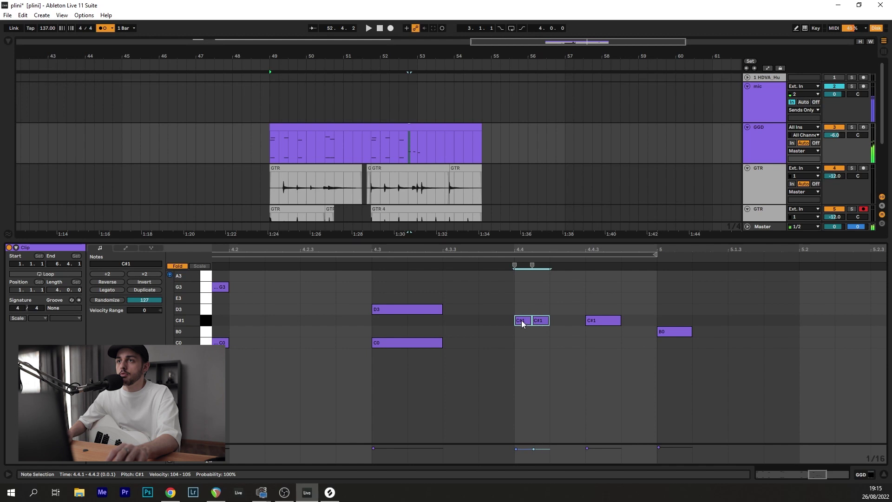
{"action": "left_click_drag", "start_coordinate": [522, 323], "coordinate": [553, 324]}
{"action": "left_click", "coordinate": [482, 259]}
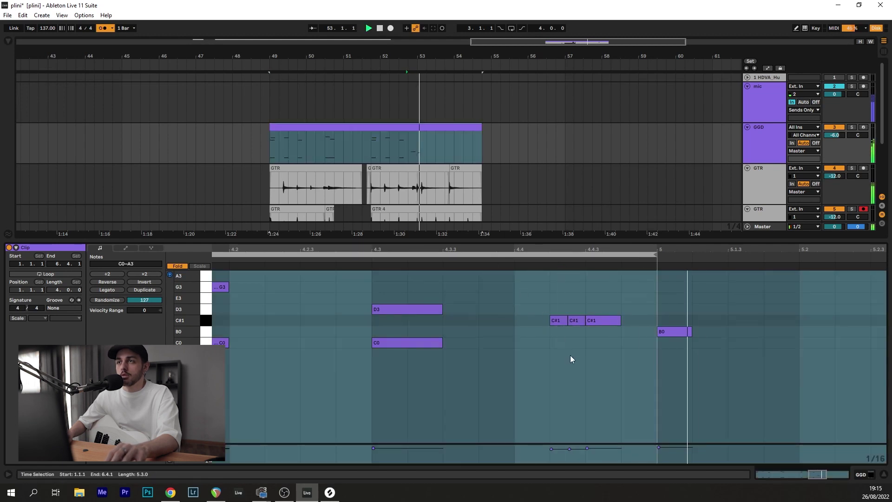
Lower the velocities of the two short C#1 notes to 71 and 72 and play the fill back
{"action": "key", "text": "space"}
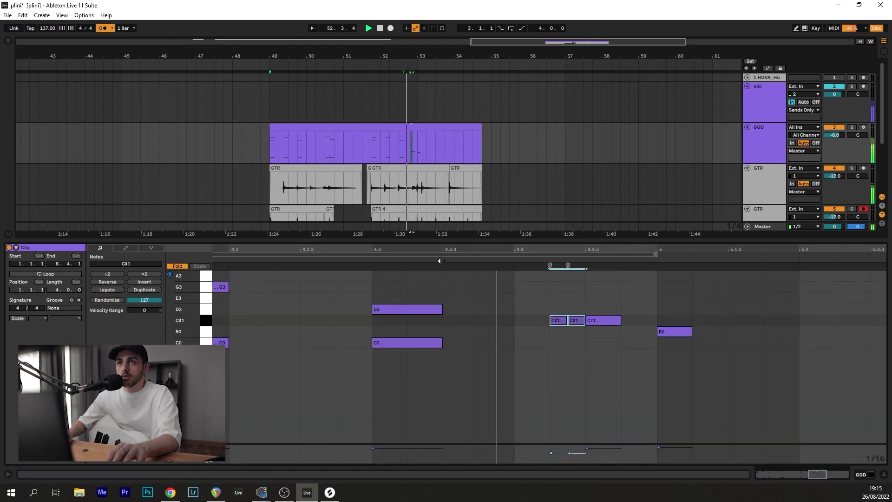
{"action": "scroll", "coordinate": [567, 343], "scroll_direction": "down", "scroll_amount": 3}
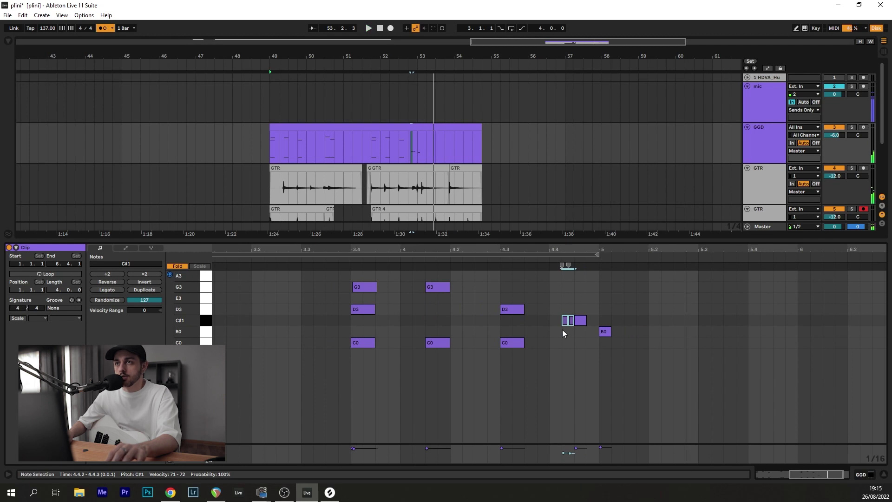
{"action": "left_click", "coordinate": [563, 333]}
{"action": "left_click", "coordinate": [498, 255]}
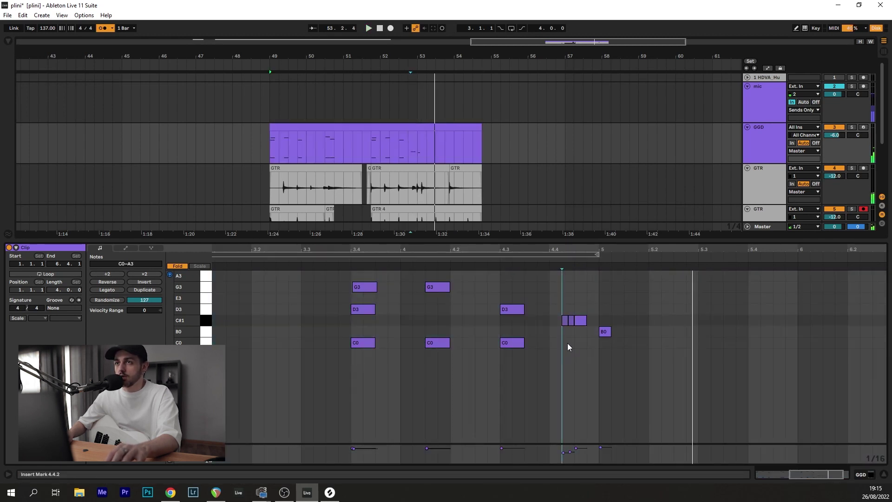
Copy the C0 and D3 notes from 4.3.1 to 5.1.3 and add a B0 note at 5.1.2
{"action": "scroll", "coordinate": [567, 343], "scroll_direction": "up", "scroll_amount": 3}
{"action": "scroll", "coordinate": [571, 336], "scroll_direction": "down", "scroll_amount": 2}
{"action": "left_click", "coordinate": [418, 261]}
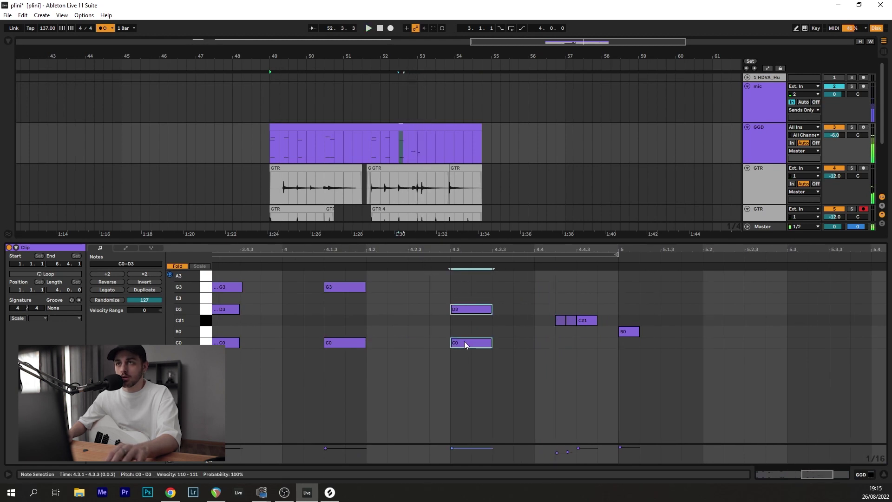
{"action": "left_click_drag", "start_coordinate": [468, 338], "coordinate": [705, 344]}
{"action": "left_click", "coordinate": [468, 310]}
{"action": "left_click", "coordinate": [466, 344], "text": "shift"}
{"action": "left_click_drag", "start_coordinate": [467, 343], "coordinate": [679, 348]}
{"action": "left_click", "coordinate": [653, 328]}
{"action": "double_click", "coordinate": [654, 333]}
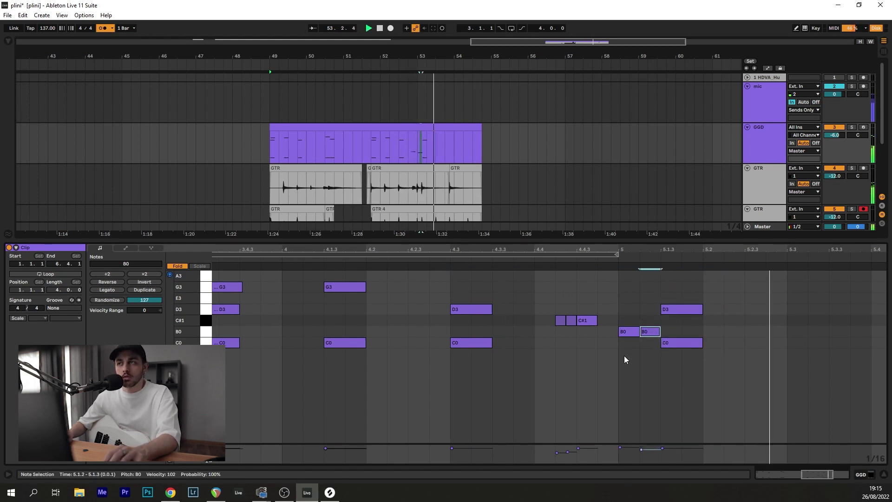
Add a C#1 note at 4.4.4 with velocity 98 and play the fill back
{"action": "double_click", "coordinate": [606, 319]}
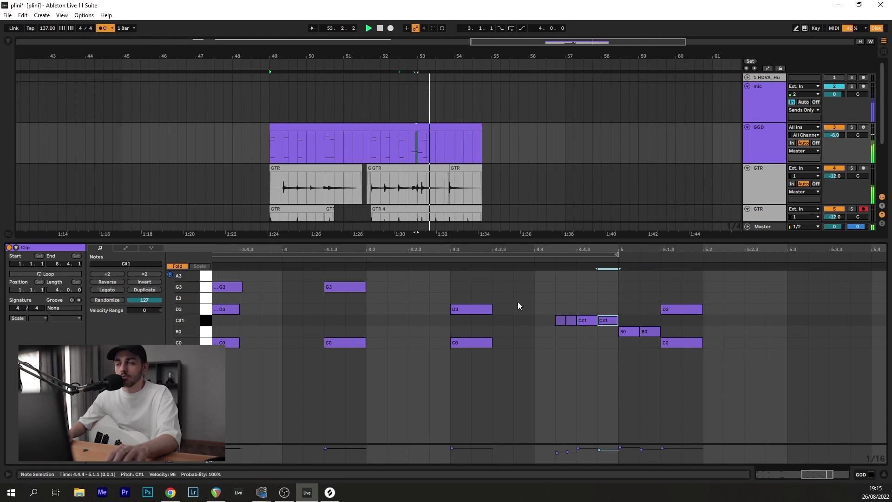
{"action": "scroll", "coordinate": [629, 346], "scroll_direction": "down", "scroll_amount": 5}
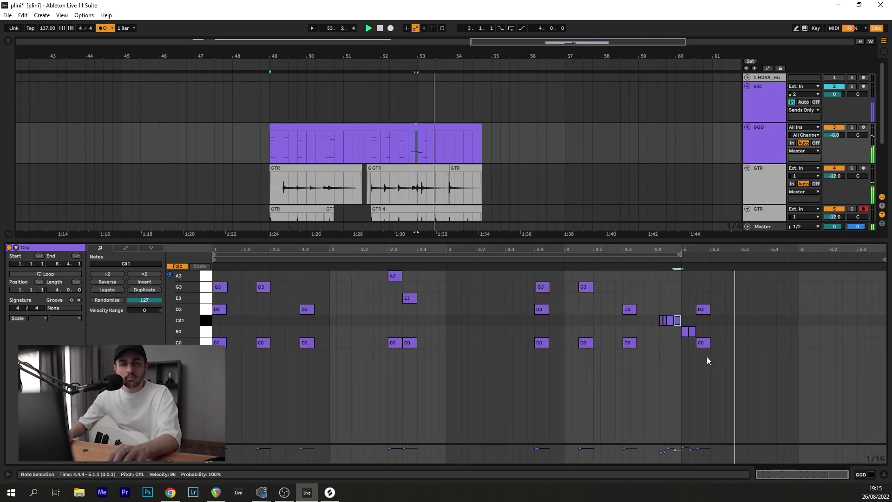
{"action": "left_click", "coordinate": [537, 269]}
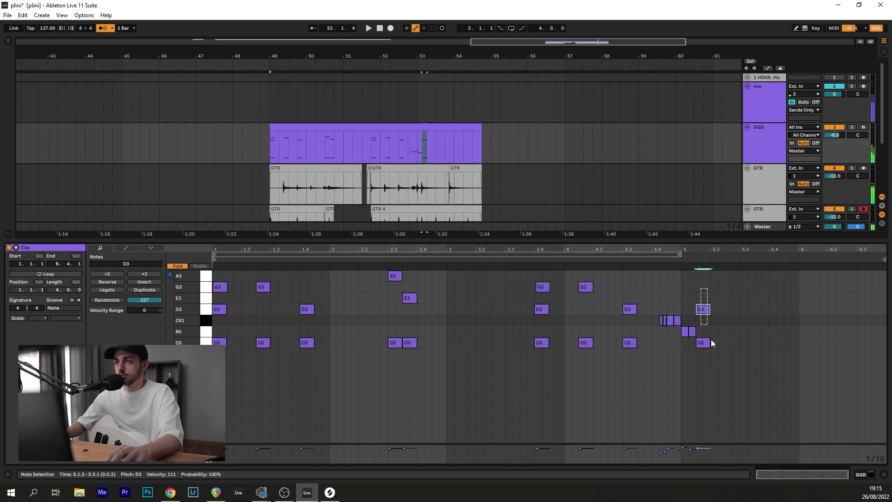
Copy the C0 and D3 note pair from 5.1.3 to 5.3.1 and 5.4.3
{"action": "left_click_drag", "start_coordinate": [710, 342], "coordinate": [715, 346]}
{"action": "key", "text": "ctrl+d"}
{"action": "key", "text": "Right"}
{"action": "key", "text": "Right"}
{"action": "key", "text": "Right"}
{"action": "key", "text": "Right"}
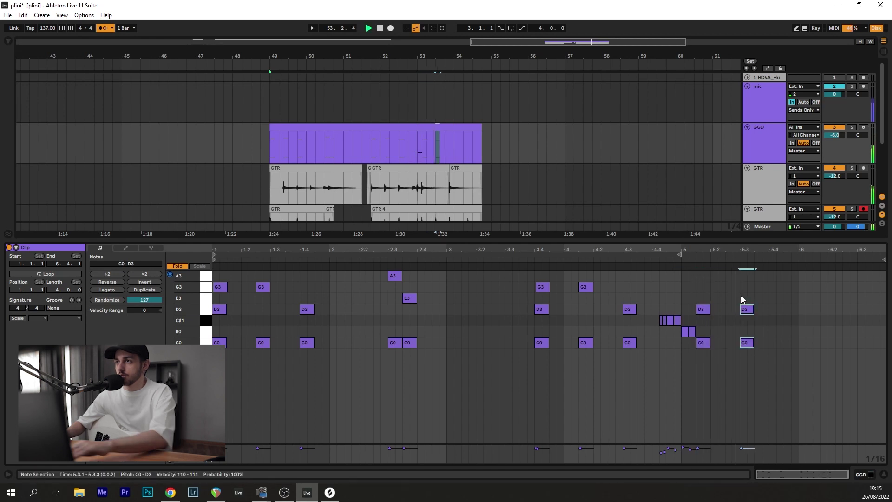
{"action": "left_click_drag", "start_coordinate": [748, 343], "coordinate": [797, 341]}
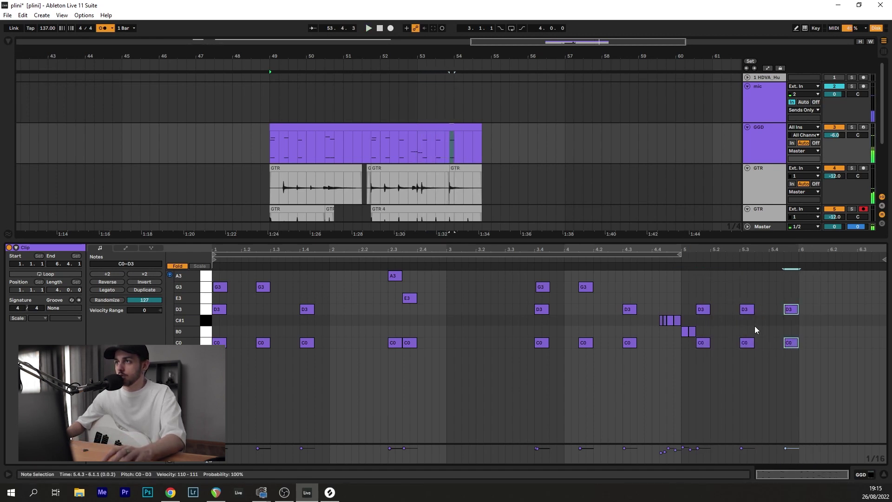
Move the D3 note at 5.3.1 up to G3 and play the ending of the clip back
{"action": "left_click_drag", "start_coordinate": [743, 307], "coordinate": [744, 298]}
{"action": "key", "text": "space"}
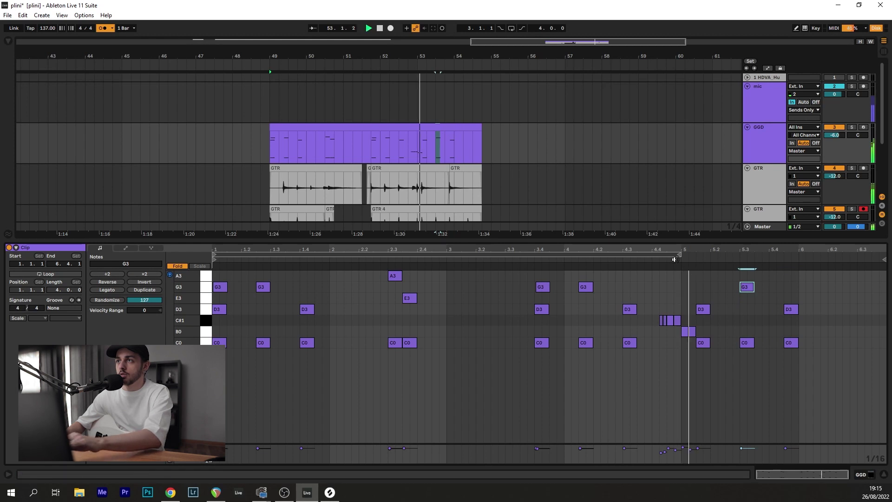
{"action": "left_click", "coordinate": [704, 342]}
{"action": "key", "text": "space"}
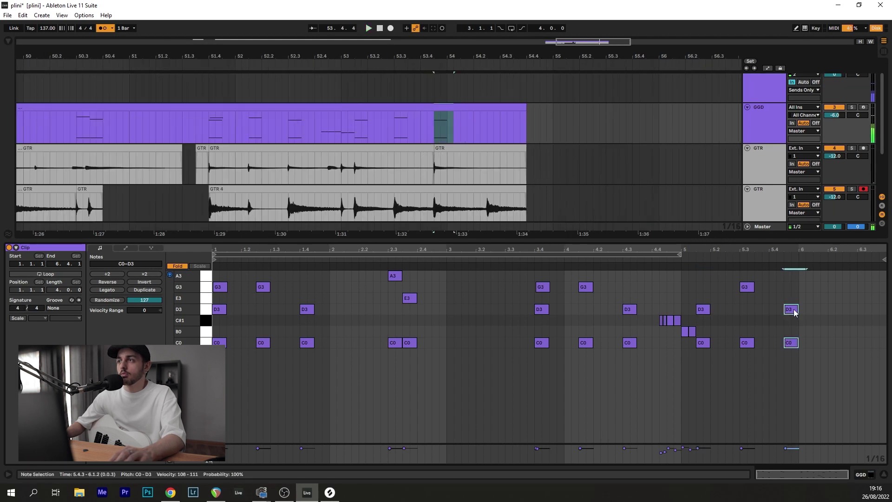
{"action": "left_click_drag", "start_coordinate": [792, 311], "coordinate": [844, 314]}
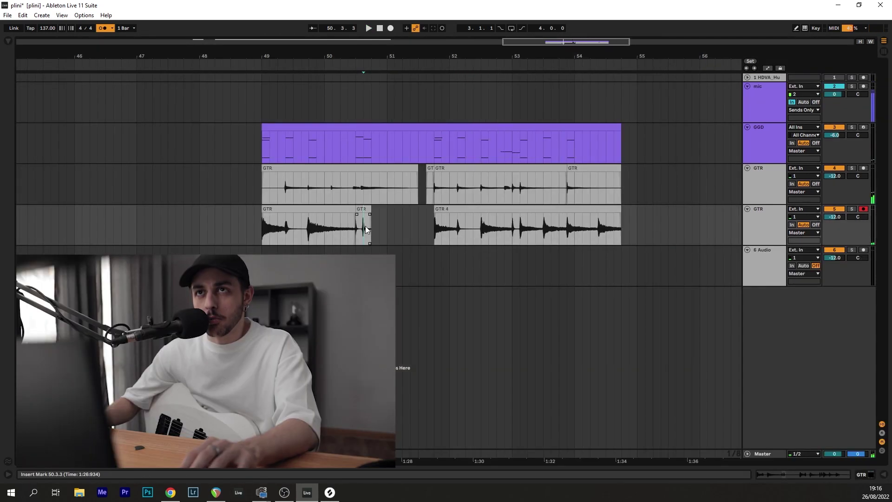
Record a new guitar take on the lower GTR track, starting in the empty space around bar 55.2
{"action": "scroll", "coordinate": [365, 226], "scroll_direction": "up", "scroll_amount": 2}
{"action": "scroll", "coordinate": [365, 226], "scroll_direction": "up", "scroll_amount": 2}
{"action": "scroll", "coordinate": [365, 226], "scroll_direction": "down", "scroll_amount": 2}
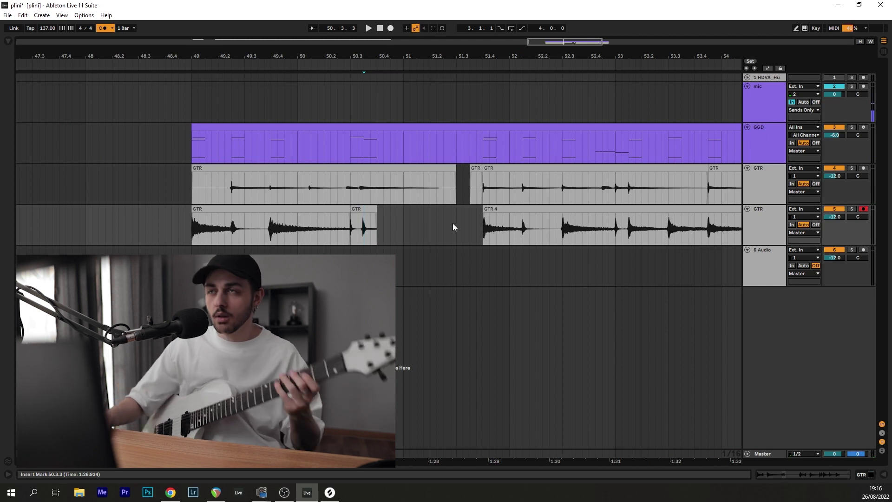
{"action": "scroll", "coordinate": [581, 230], "scroll_direction": "right", "scroll_amount": 3}
{"action": "key", "text": "minus"}
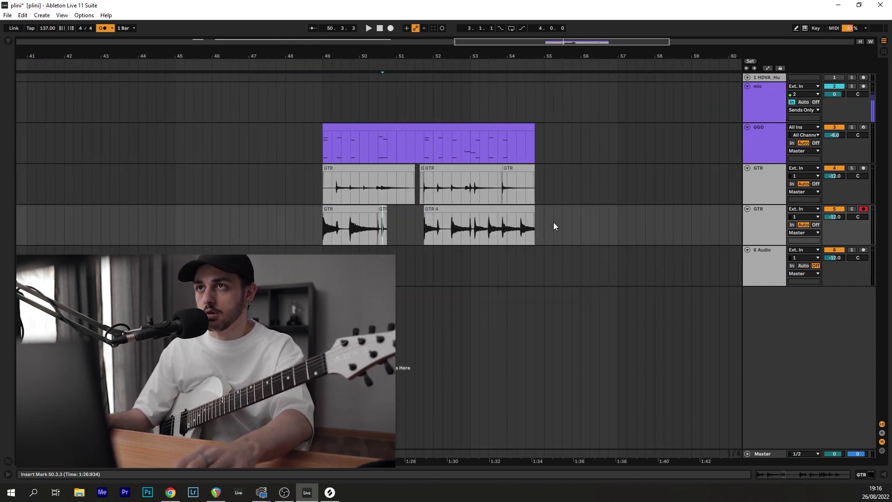
{"action": "left_click", "coordinate": [552, 222]}
{"action": "key", "text": "F9"}
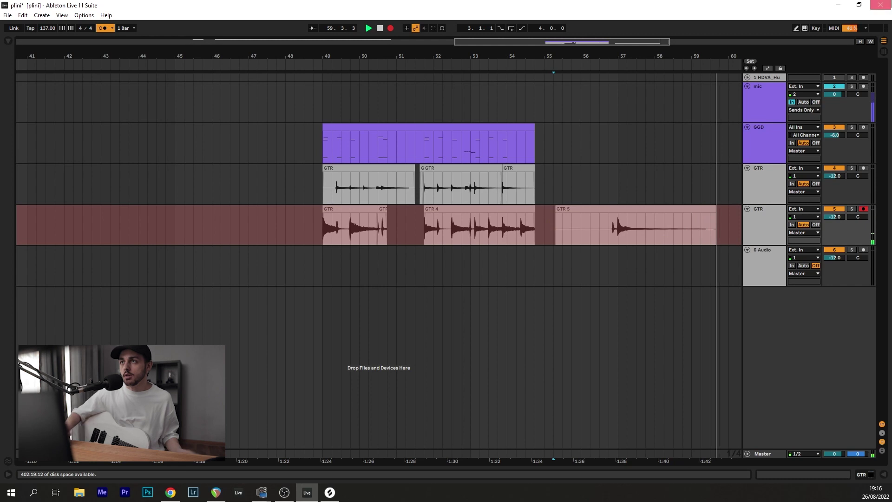
{"action": "key", "text": "space"}
Place the new take's played part at 50.3 on the lower GTR track and extend it to 51.4.1
{"action": "left_click_drag", "start_coordinate": [617, 234], "coordinate": [318, 213]}
{"action": "scroll", "coordinate": [392, 217], "scroll_direction": "up", "scroll_amount": 4}
{"action": "scroll", "coordinate": [392, 217], "scroll_direction": "up", "scroll_amount": 3}
{"action": "left_click", "coordinate": [260, 225]}
{"action": "key", "text": "space"}
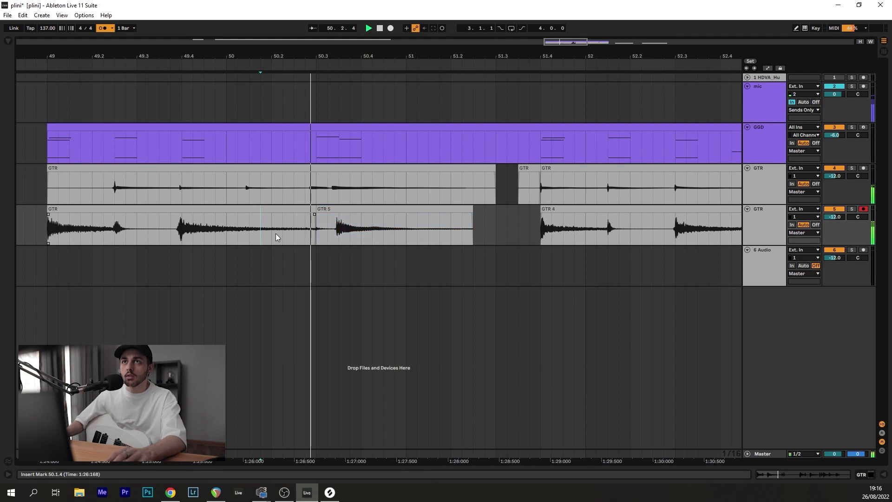
{"action": "left_click_drag", "start_coordinate": [472, 207], "coordinate": [540, 209]}
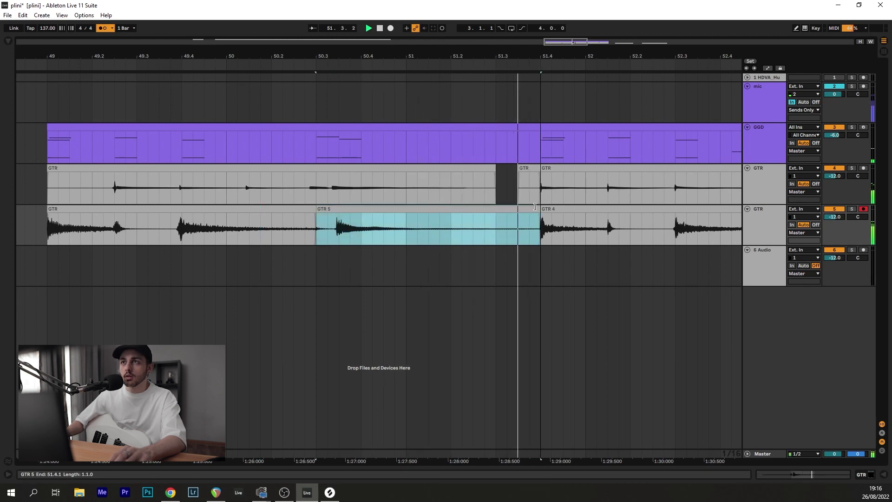
Move the E3 note at 2.3.3 down to D3 in the GGD clip, play it back and close the clip editor
{"action": "double_click", "coordinate": [383, 128]}
{"action": "key", "text": "space"}
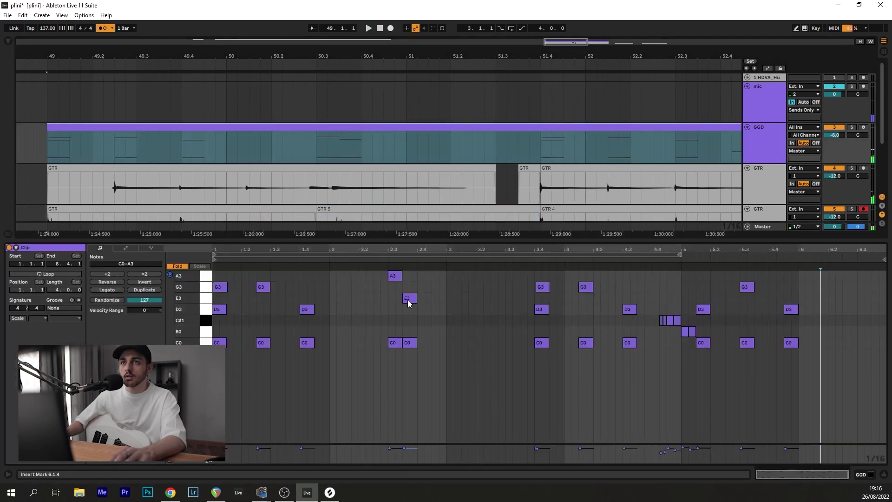
{"action": "left_click_drag", "start_coordinate": [407, 303], "coordinate": [411, 311]}
{"action": "left_click", "coordinate": [368, 256]}
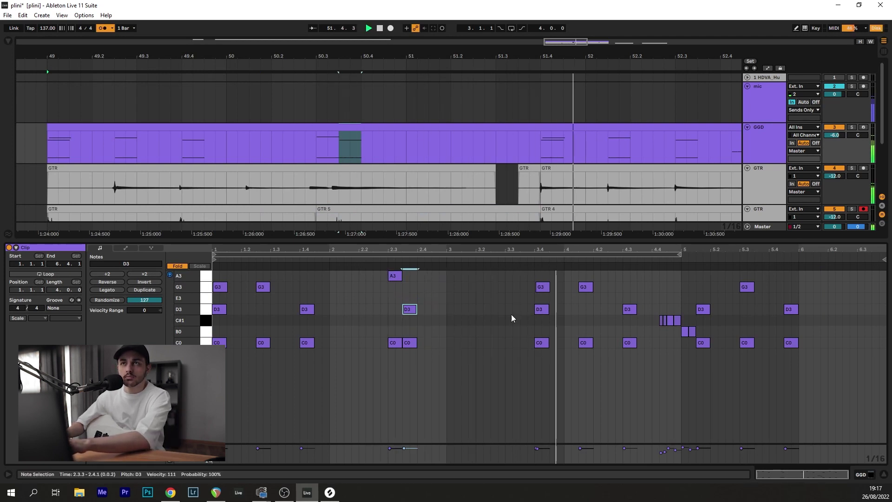
{"action": "left_click", "coordinate": [881, 476]}
{"action": "left_click", "coordinate": [382, 227]}
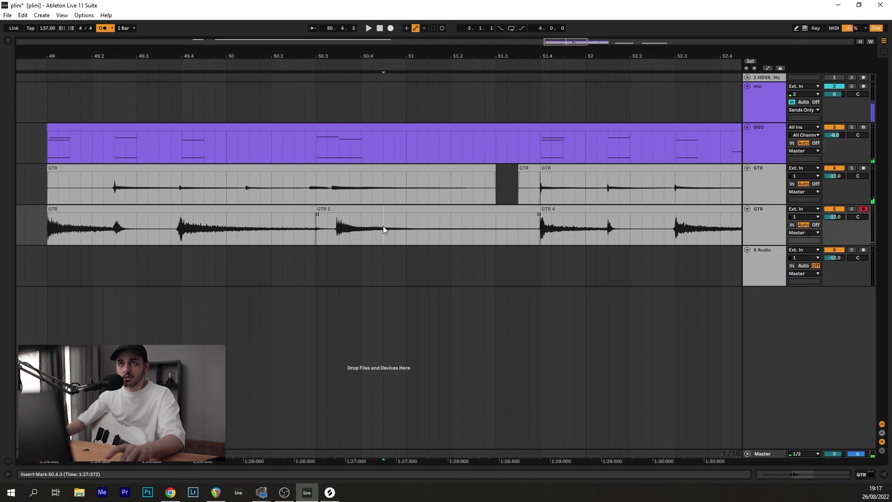
Undo the E3 note move and the repositioning of the new guitar take
{"action": "key", "text": "ctrl+z"}
{"action": "key", "text": "ctrl+z"}
{"action": "key", "text": "ctrl+z"}
{"action": "key", "text": "ctrl+z"}
{"action": "key", "text": "ctrl+z"}
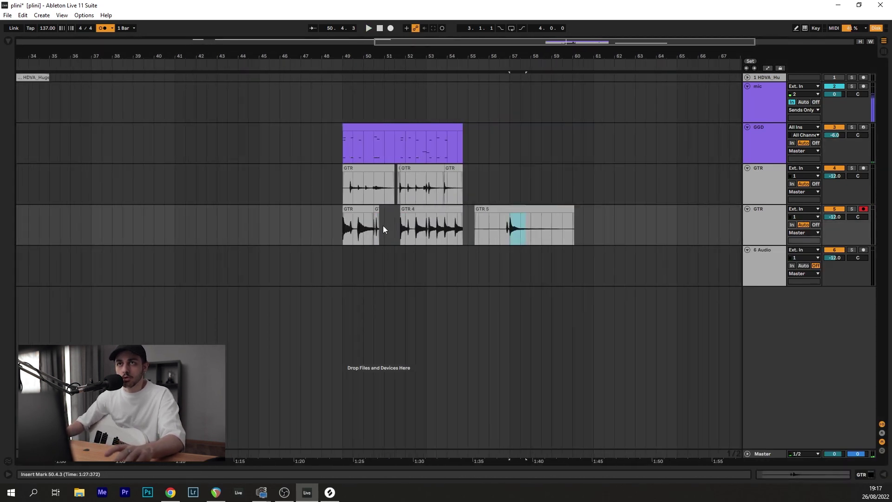
Switch to YouTube and listen to the reference song Electric Sunrise around 1:07
{"action": "key", "text": "plus"}
{"action": "key", "text": "alt+Tab"}
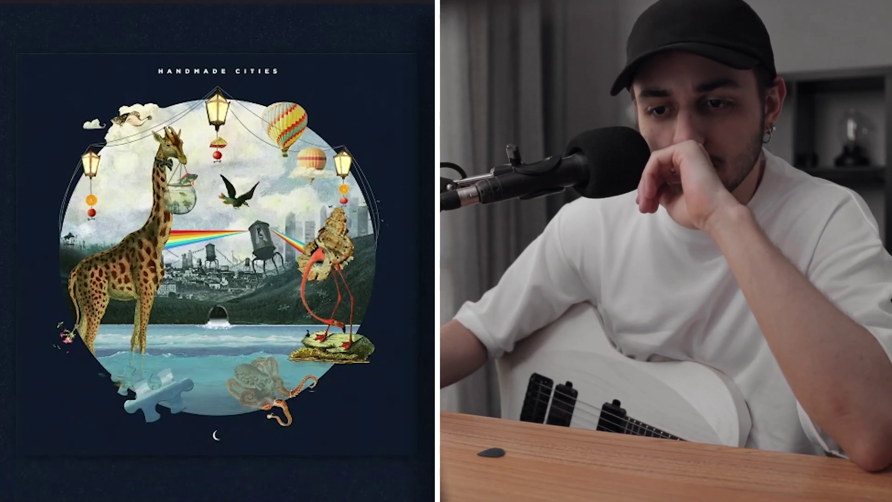
{"action": "left_click", "coordinate": [237, 349]}
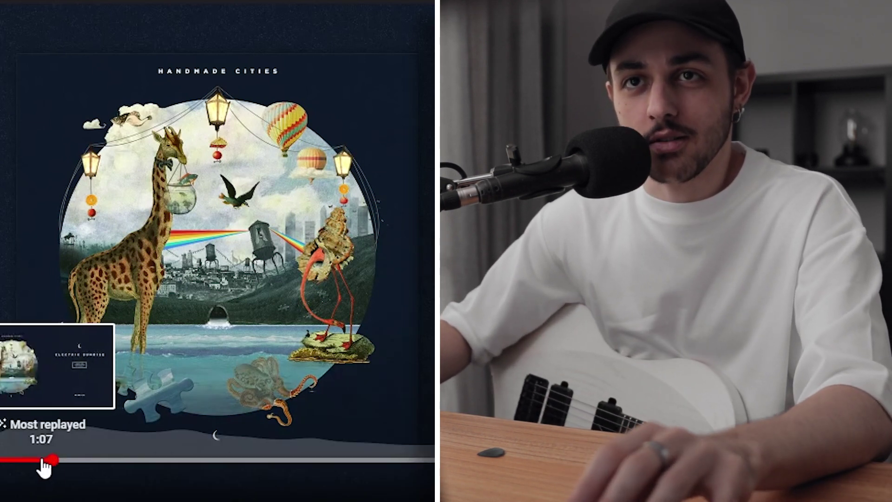
{"action": "left_click", "coordinate": [43, 461]}
{"action": "key", "text": "space"}
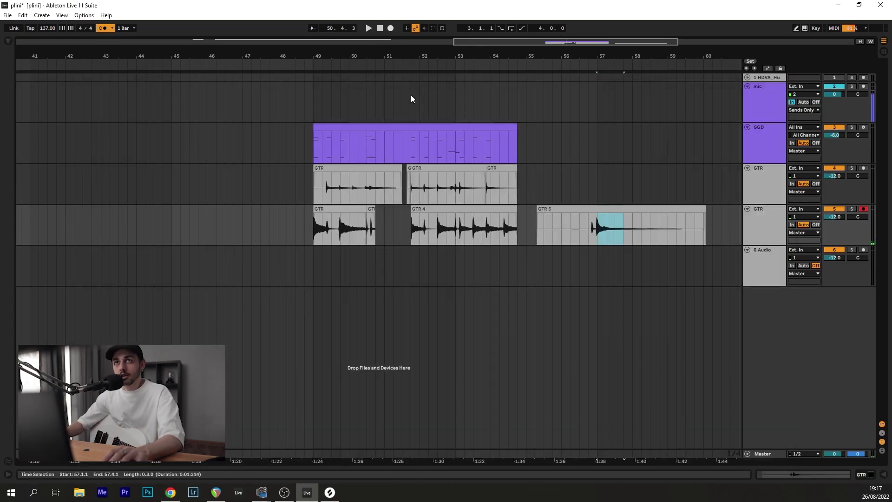
Unfold the GGD clip's note rows and add a one-beat A1 note with velocity 115 at 1.1.1
{"action": "double_click", "coordinate": [349, 126]}
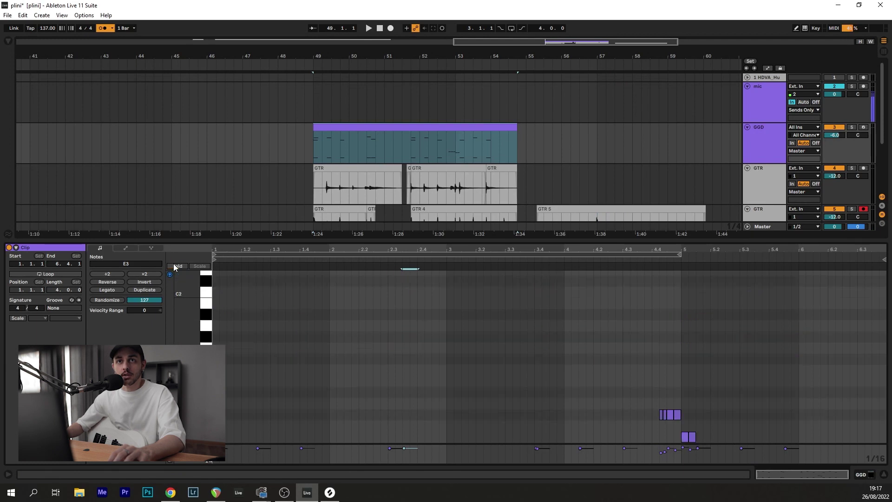
{"action": "double_click", "coordinate": [215, 348]}
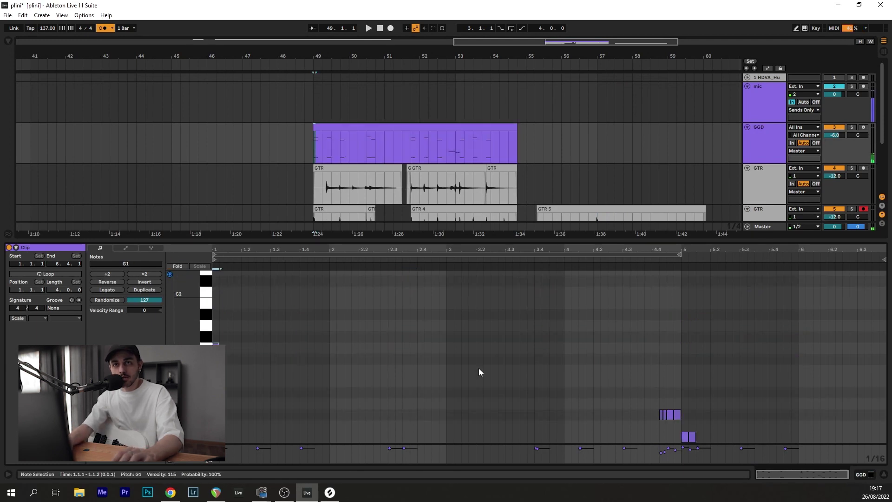
{"action": "key", "text": "shift+Right"}
{"action": "key", "text": "shift+Right"}
{"action": "key", "text": "Up"}
{"action": "key", "text": "Up"}
{"action": "key", "text": "shift+Right"}
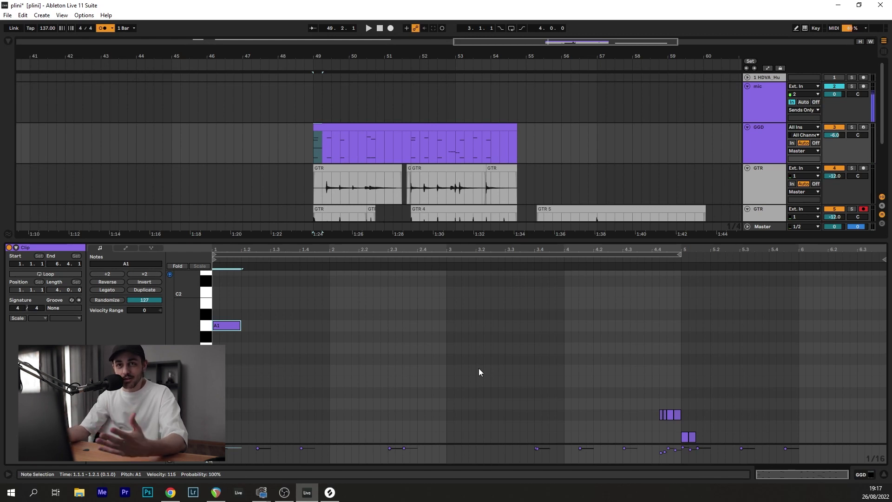
{"action": "left_click", "coordinate": [328, 321]}
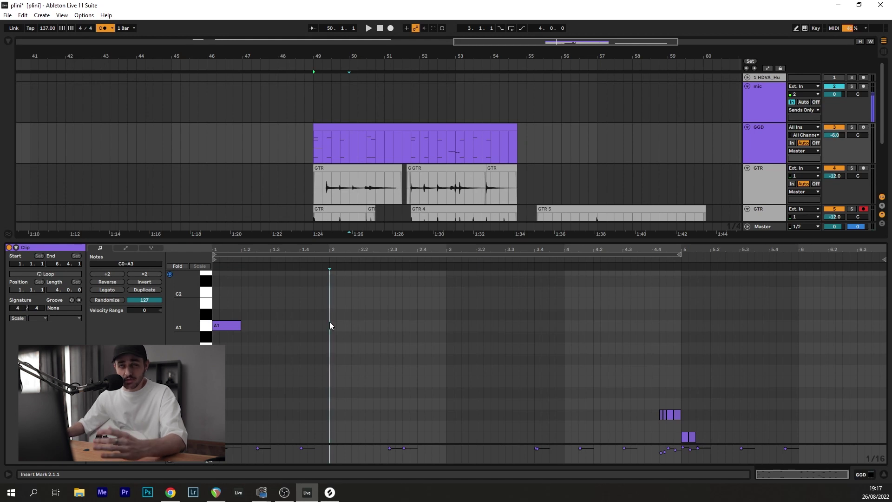
{"action": "scroll", "coordinate": [260, 327], "scroll_direction": "up", "scroll_amount": 3}
{"action": "left_click", "coordinate": [287, 325]}
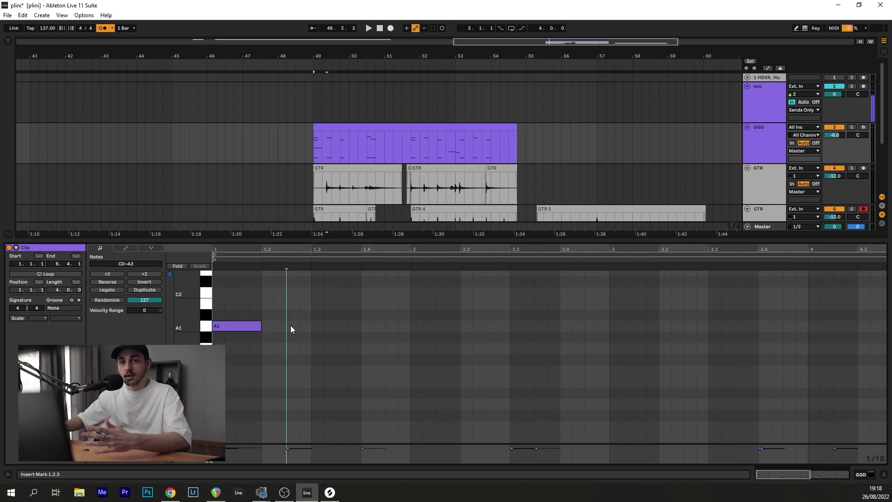
View the Electric Sunrise video in Chrome, return to Ableton Live and close the clip editor
{"action": "left_click", "coordinate": [171, 492]}
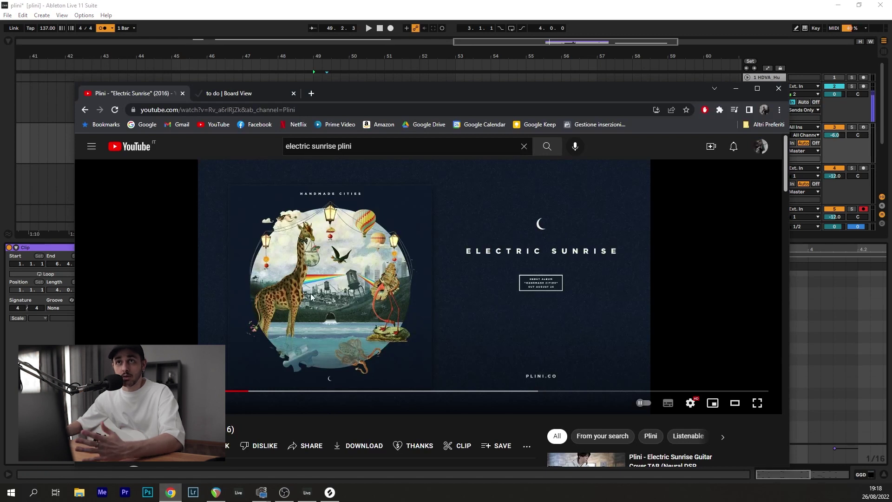
{"action": "left_click", "coordinate": [734, 88]}
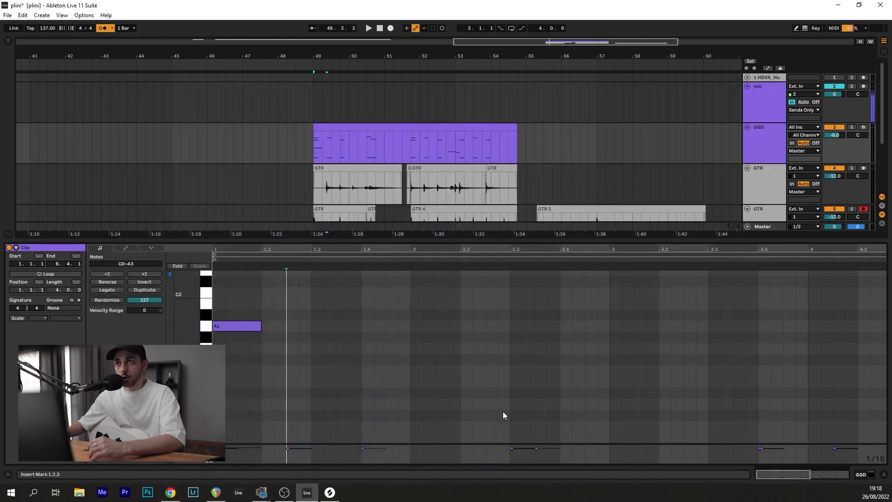
{"action": "left_click", "coordinate": [883, 475]}
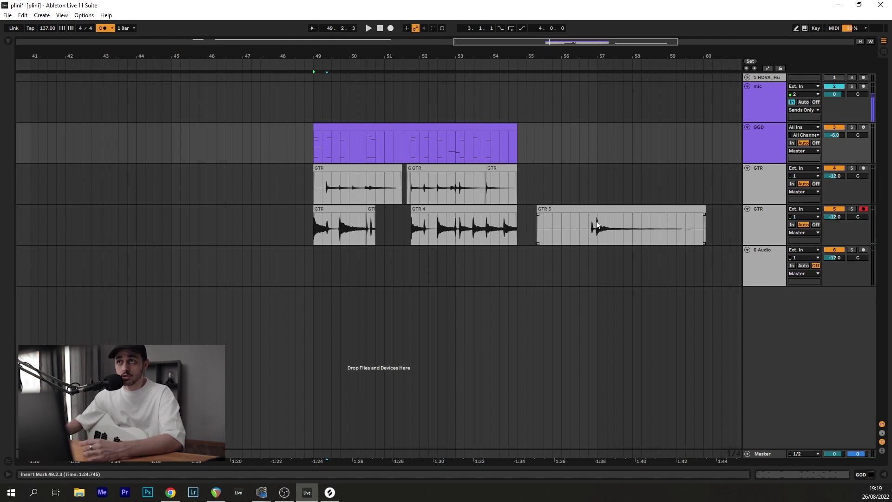
Delete the silent start of the newest guitar take up to 56.1.1
{"action": "left_click_drag", "start_coordinate": [534, 221], "coordinate": [559, 222]}
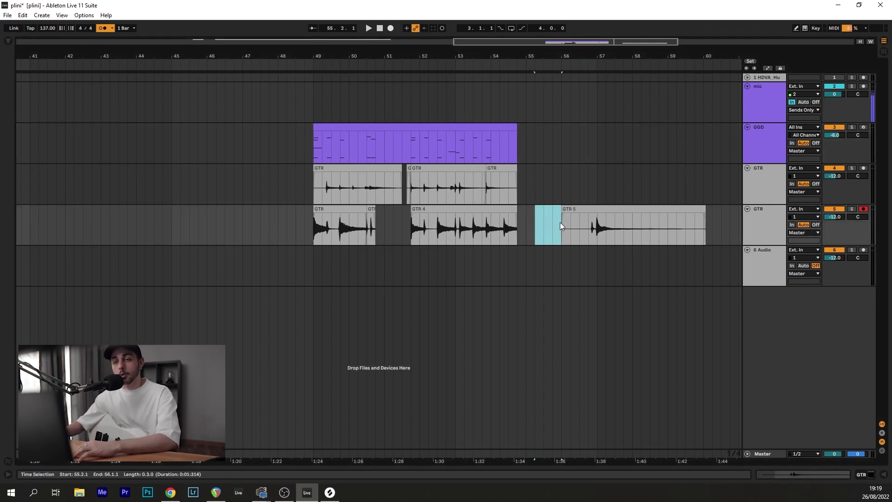
{"action": "left_click", "coordinate": [559, 221]}
{"action": "scroll", "coordinate": [441, 237], "scroll_direction": "right", "scroll_amount": 2}
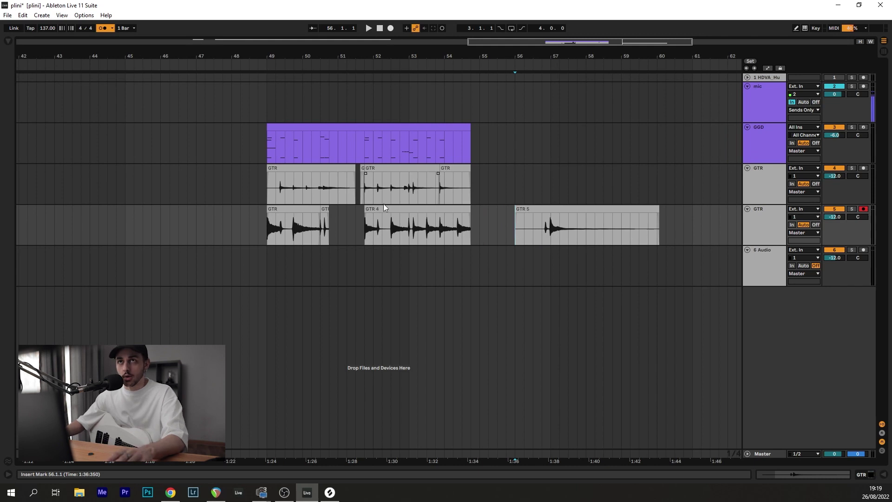
Play the arrangement back from 50.2.3 to check the gap in the lower GTR track
{"action": "scroll", "coordinate": [361, 181], "scroll_direction": "up", "scroll_amount": 4}
{"action": "left_click", "coordinate": [232, 187]}
{"action": "key", "text": "space"}
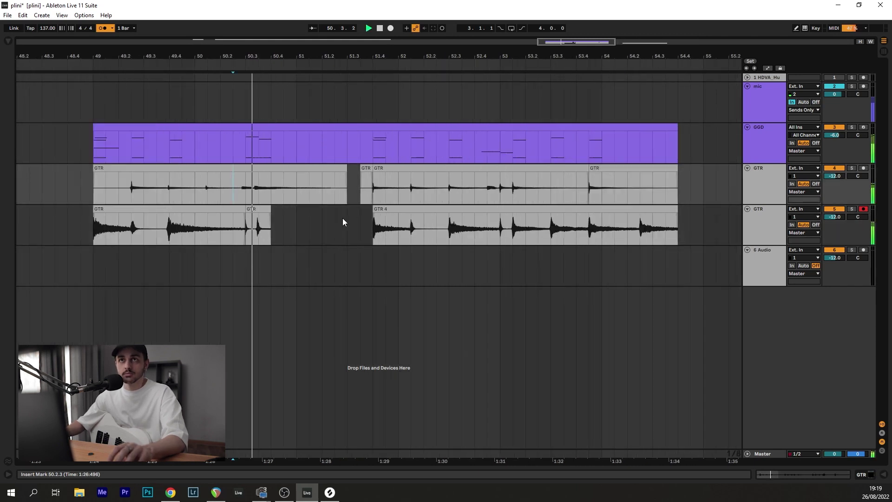
{"action": "scroll", "coordinate": [342, 220], "scroll_direction": "right", "scroll_amount": 1}
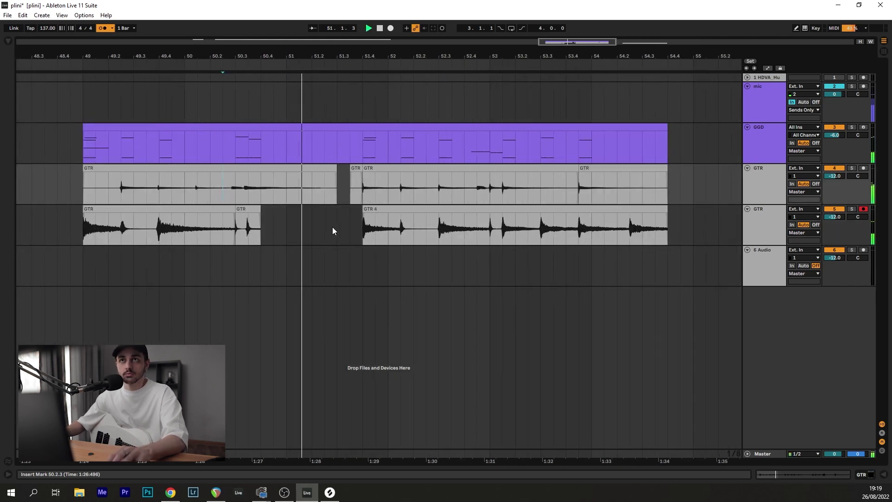
{"action": "key", "text": "space"}
Duplicate the one-beat A1 note in the GGD clip onto beats 1.2, 1.3, 1.4 and 2.1 during playback
{"action": "double_click", "coordinate": [243, 127]}
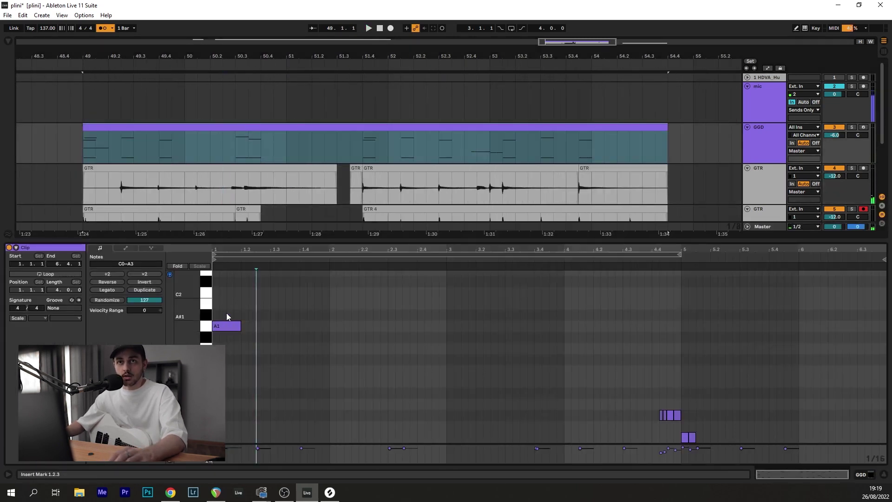
{"action": "left_click", "coordinate": [237, 327]}
{"action": "key", "text": "ctrl+d"}
{"action": "key", "text": "space"}
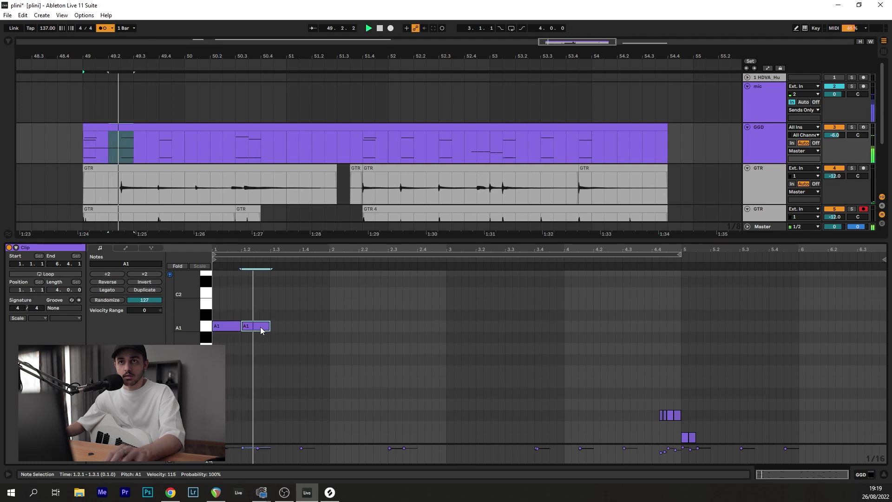
{"action": "key", "text": "ctrl+d"}
{"action": "key", "text": "ctrl+d"}
{"action": "key", "text": "ctrl+d"}
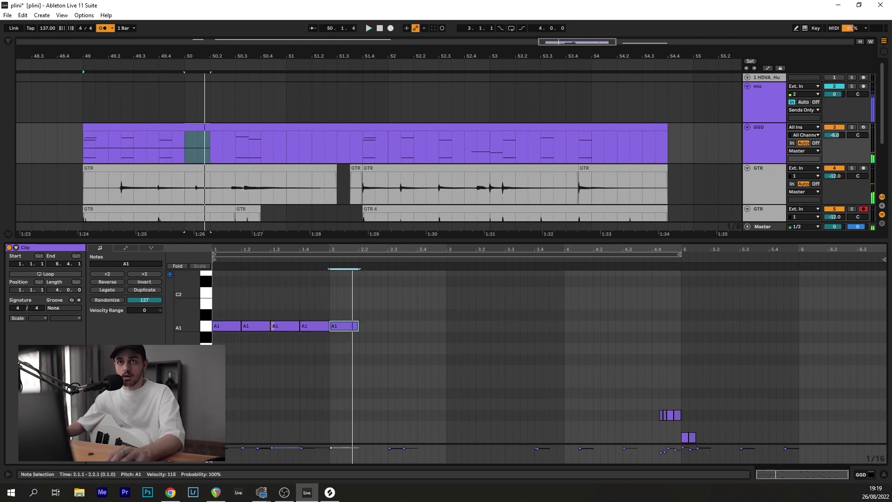
Transpose the A1 note on beat 1 of the GGD clip up to F2 and audition it in playback
{"action": "key", "text": "space"}
{"action": "left_click_drag", "start_coordinate": [227, 325], "coordinate": [229, 305]}
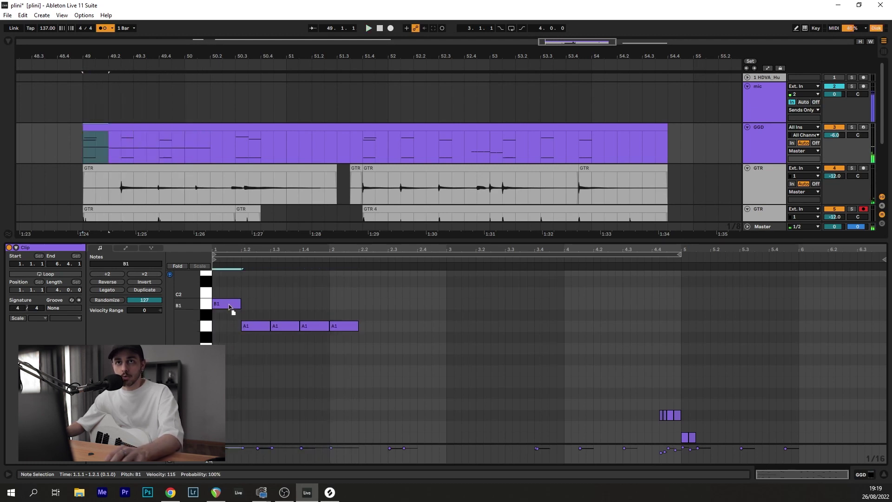
{"action": "key", "text": "Up"}
{"action": "key", "text": "Up"}
{"action": "key", "text": "Up"}
{"action": "key", "text": "Up"}
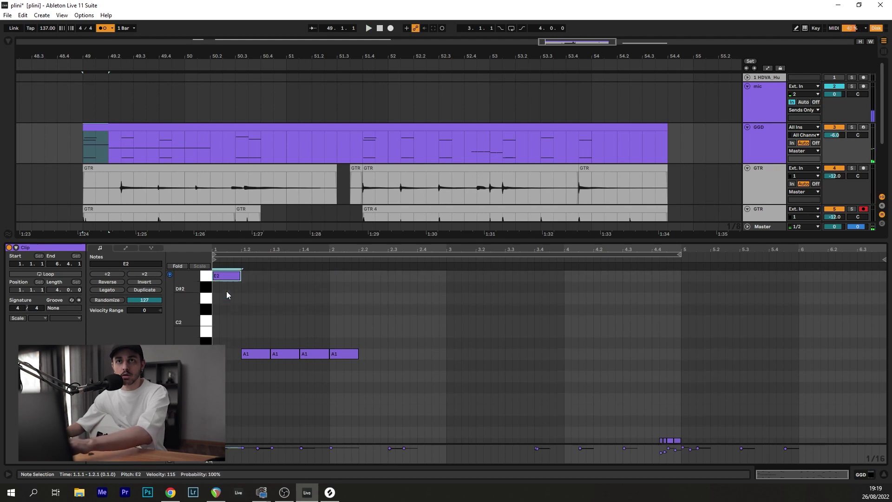
{"action": "key", "text": "space"}
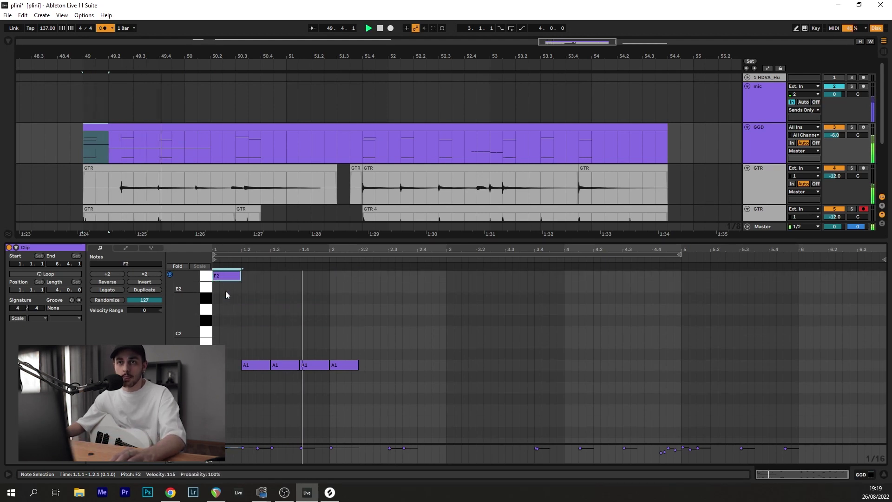
Stop playback, raise the A1 note at beat 1.4 to F2, and fold the editor to used pitches
{"action": "key", "text": "space"}
{"action": "left_click_drag", "start_coordinate": [323, 363], "coordinate": [319, 277]}
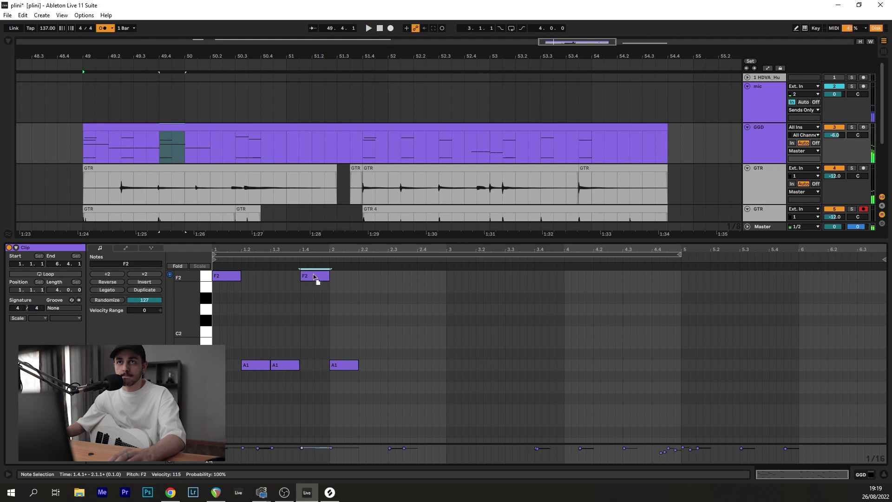
{"action": "left_click", "coordinate": [177, 267]}
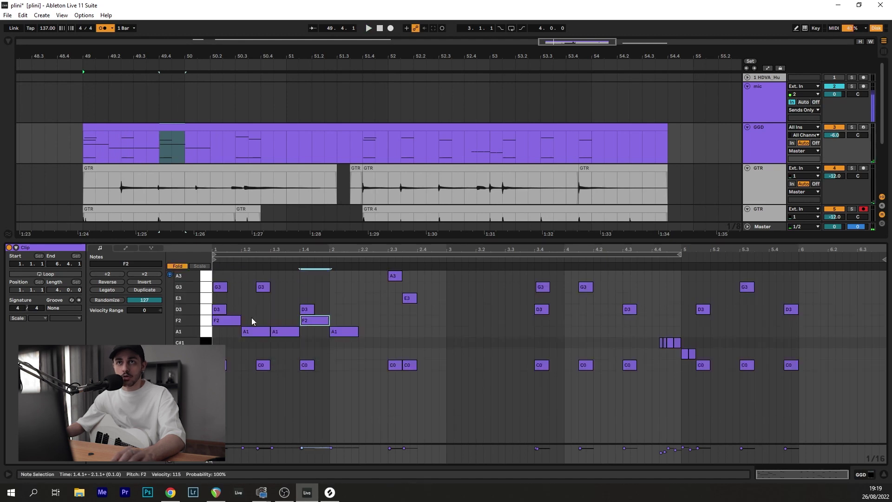
Deactivate the F2 note on beat 1 and play the clip from there
{"action": "scroll", "coordinate": [242, 302], "scroll_direction": "up", "scroll_amount": 2}
{"action": "scroll", "coordinate": [274, 311], "scroll_direction": "left", "scroll_amount": 2}
{"action": "left_click", "coordinate": [232, 288]}
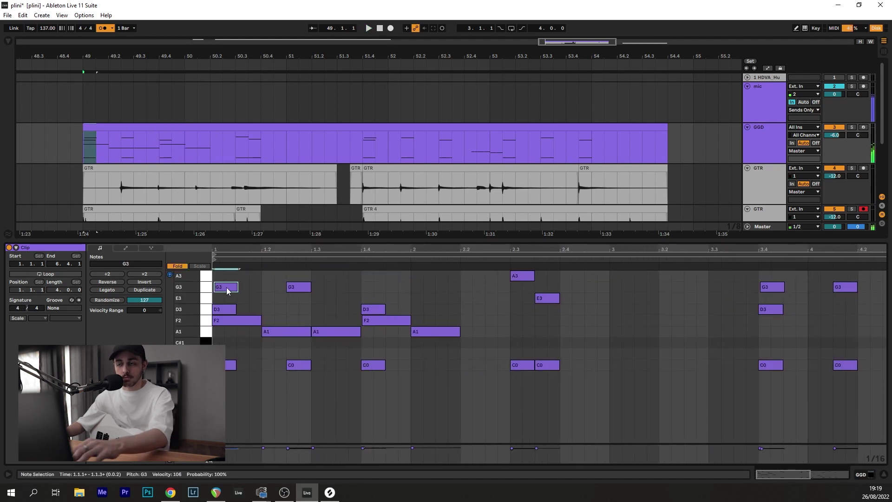
{"action": "left_click", "coordinate": [231, 319]}
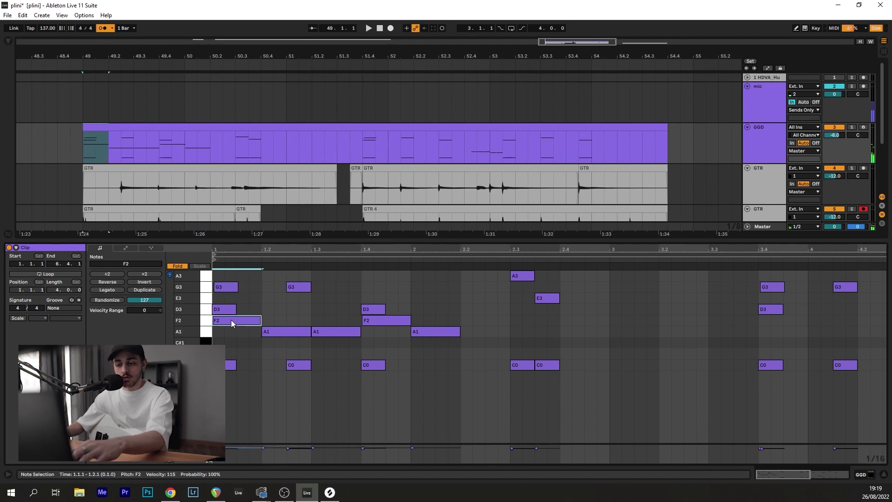
{"action": "key", "text": "space"}
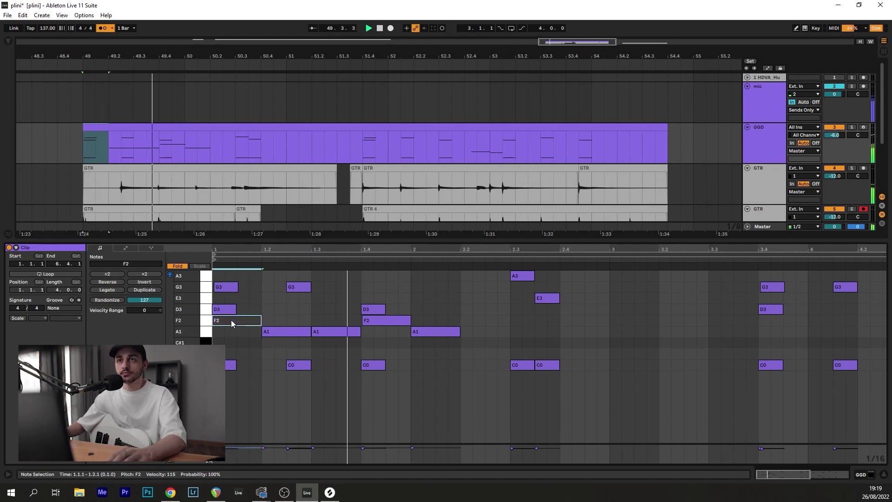
Duplicate the A1 note at 2.1 to 2.2, lower all four A1 notes to velocity 102, and play from 2.2.2
{"action": "left_click", "coordinate": [453, 332]}
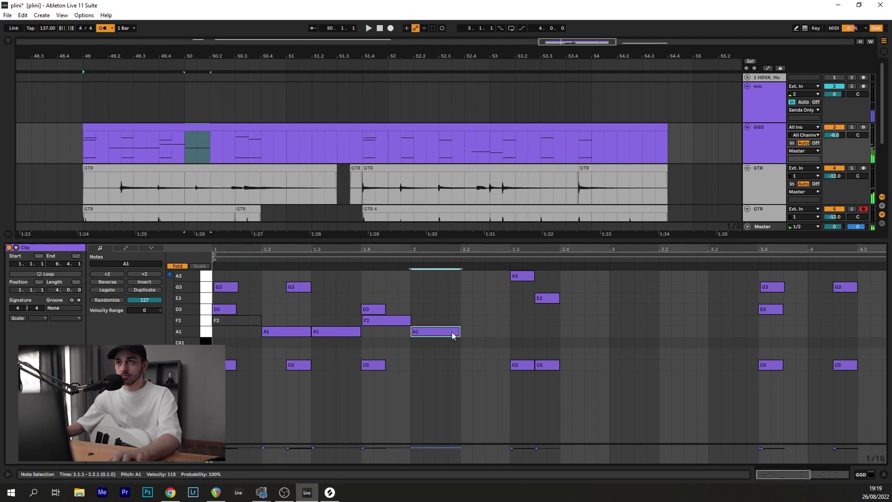
{"action": "key", "text": "ctrl+d"}
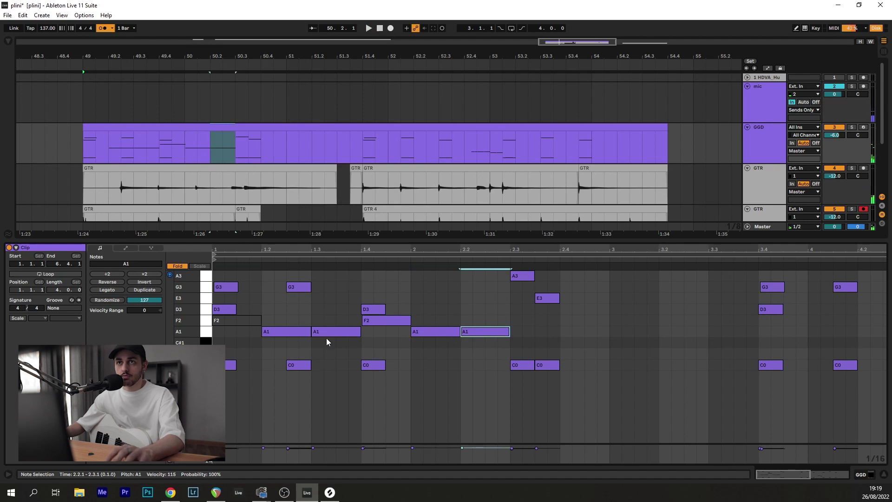
{"action": "left_click", "coordinate": [210, 333]}
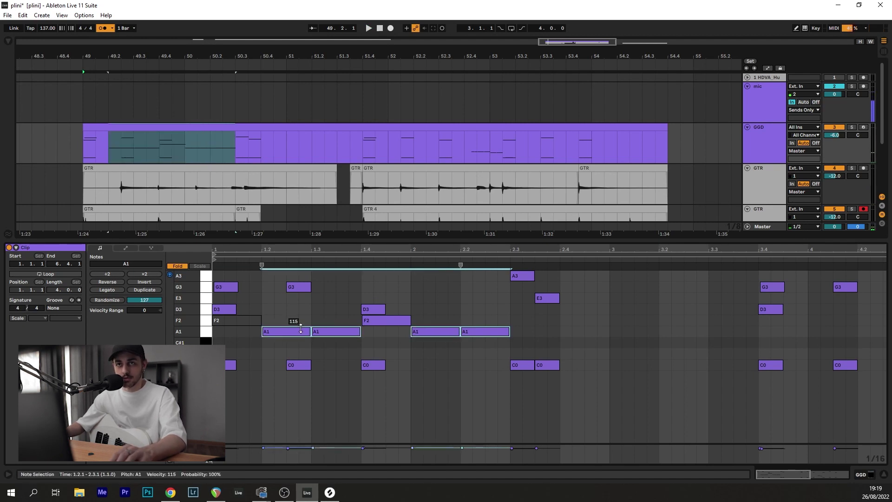
{"action": "left_click_drag", "start_coordinate": [301, 329], "coordinate": [301, 337]}
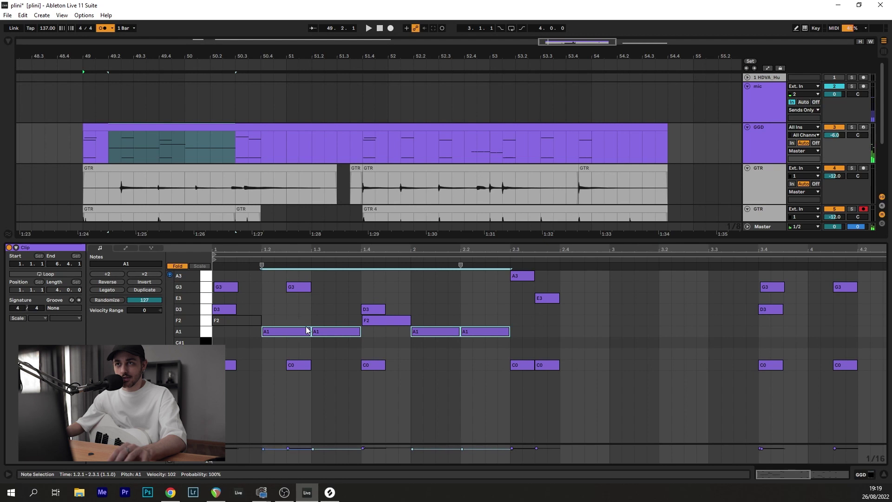
{"action": "left_click", "coordinate": [475, 302]}
{"action": "key", "text": "space"}
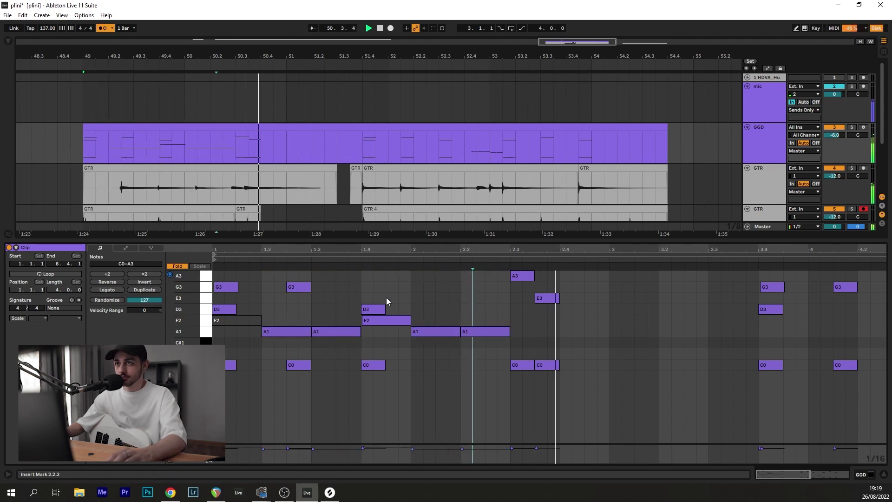
Stop playback and listen to an earlier passage of the Electric Sunrise video in Chrome
{"action": "key", "text": "space"}
{"action": "key", "text": "alt+Tab"}
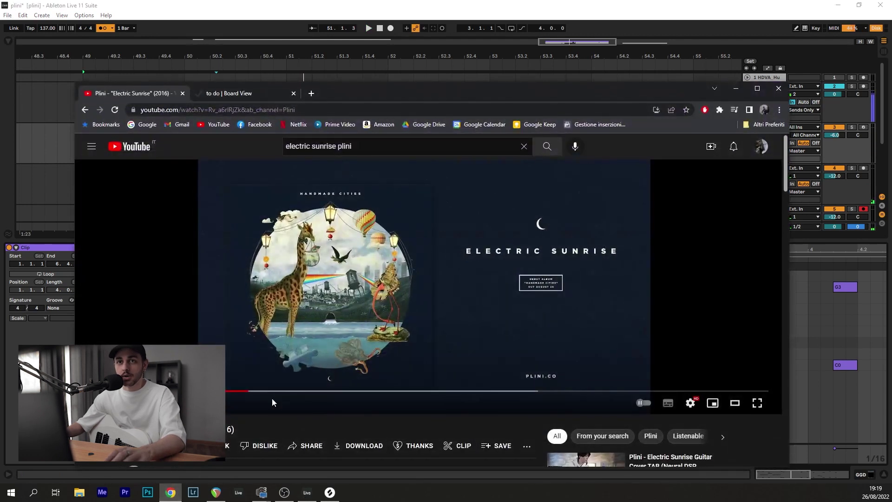
{"action": "left_click", "coordinate": [236, 392]}
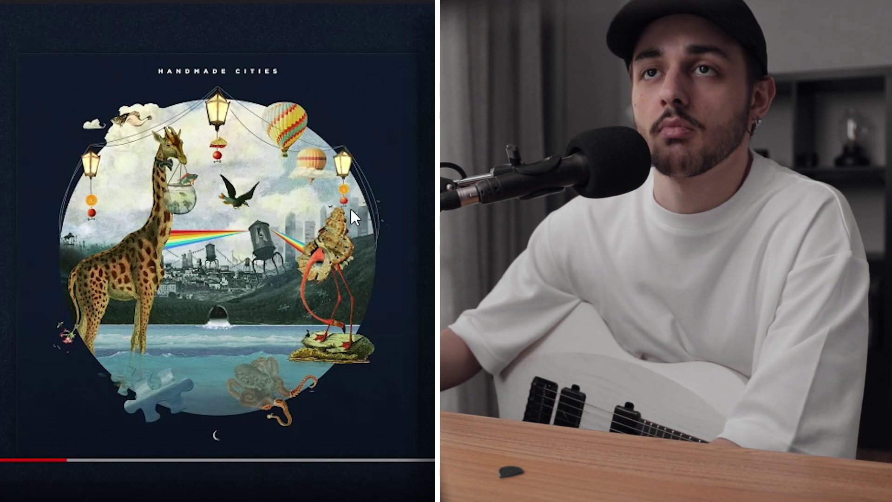
{"action": "left_click", "coordinate": [295, 196]}
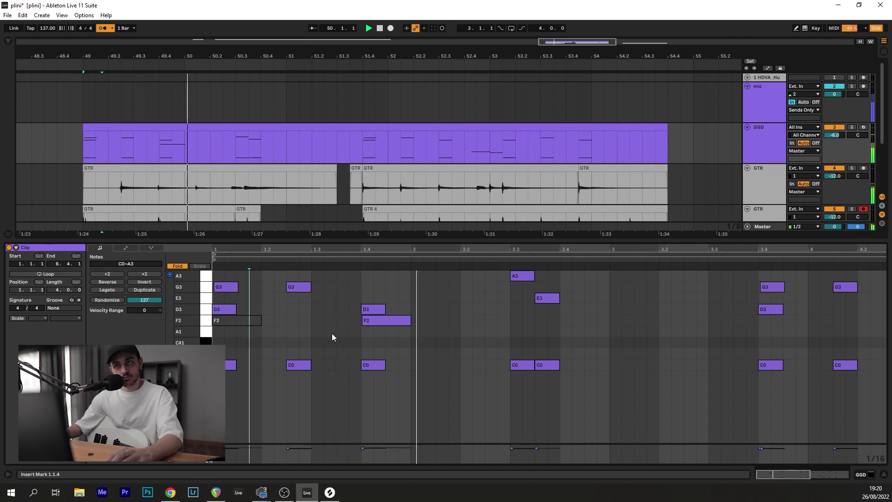
In Ableton Live, copy the F2 note at beat 1.4 to 2.1.3, transpose the copy to B1, and play it back
{"action": "left_click", "coordinate": [396, 322]}
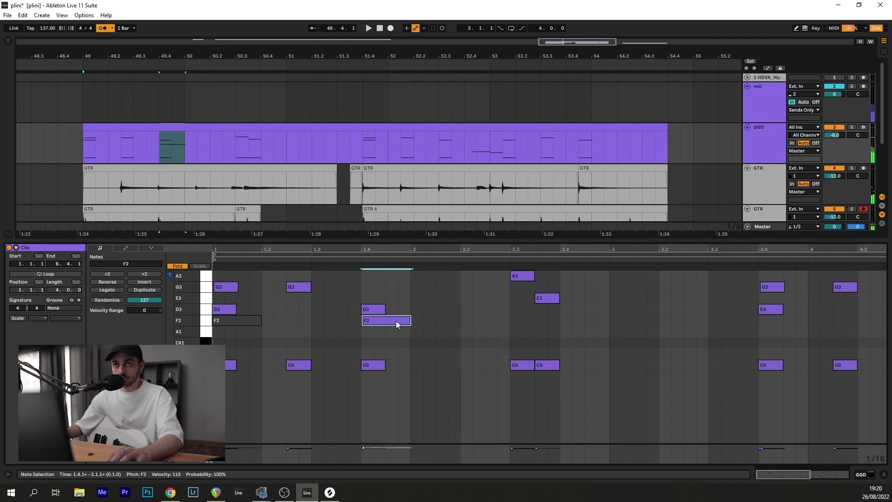
{"action": "left_click_drag", "start_coordinate": [396, 322], "coordinate": [469, 325]}
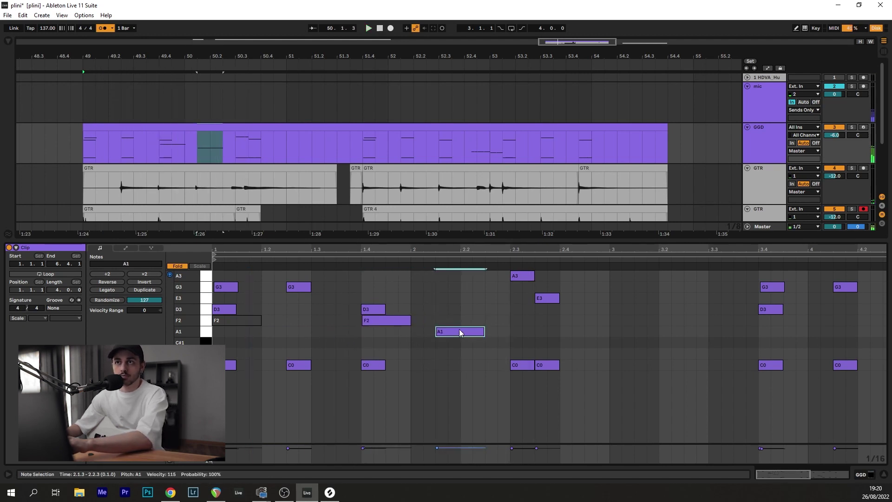
{"action": "left_click", "coordinate": [177, 266]}
{"action": "key", "text": "Down"}
{"action": "key", "text": "Down"}
{"action": "key", "text": "Down"}
{"action": "key", "text": "Down"}
{"action": "key", "text": "Down"}
{"action": "key", "text": "Down"}
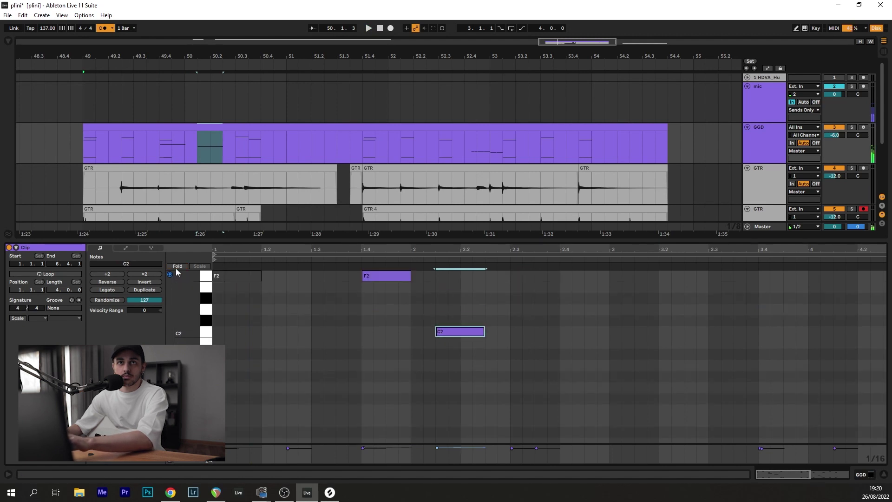
{"action": "left_click", "coordinate": [177, 266]}
{"action": "key", "text": "space"}
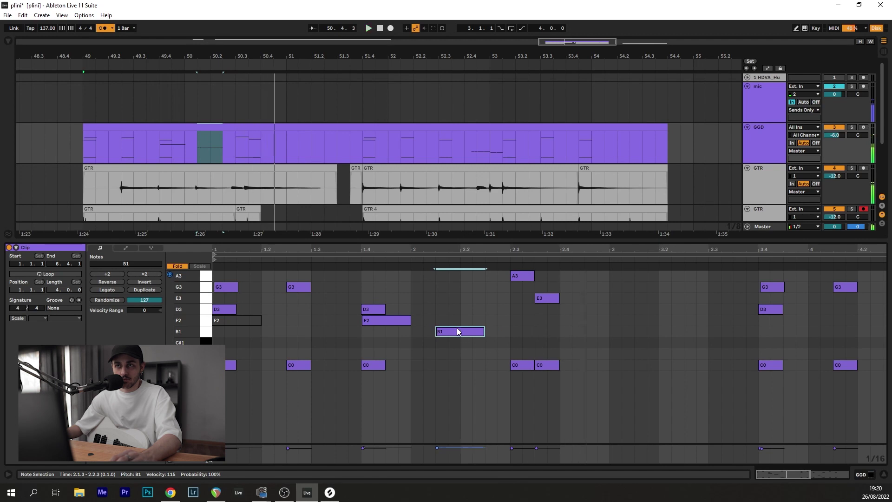
Raise the note at 2.1.3 to F2 with velocity 103, audition it, and copy it to beat 2.4
{"action": "left_click_drag", "start_coordinate": [459, 331], "coordinate": [459, 320]}
{"action": "key", "text": "space"}
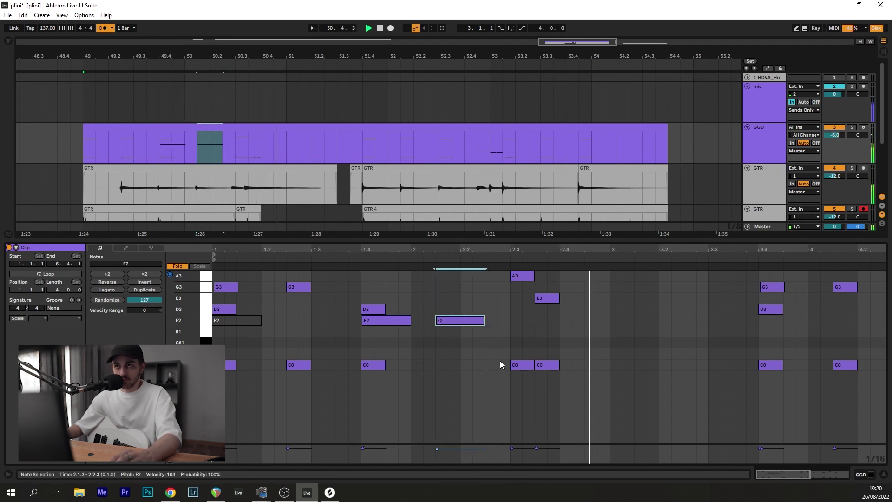
{"action": "key", "text": "space"}
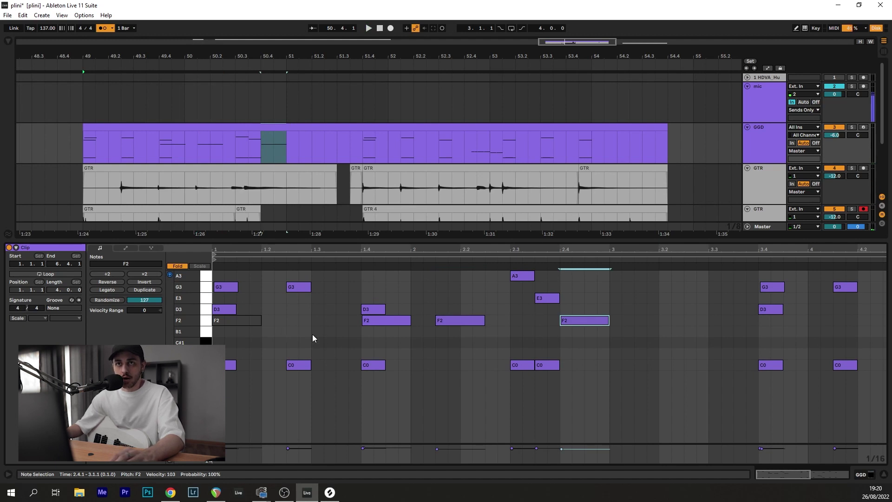
Play the clip from 1.3.1 and move the F2 note at beat 2.4 to 3.1
{"action": "left_click", "coordinate": [311, 331]}
{"action": "key", "text": "space"}
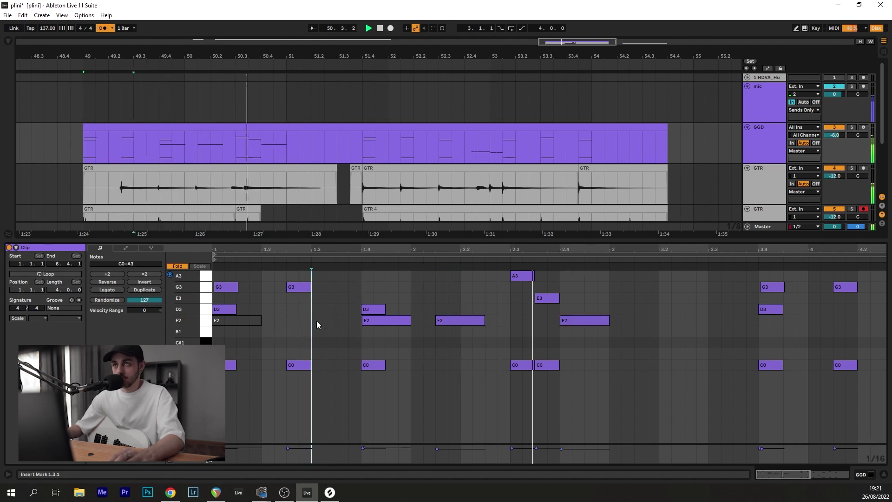
{"action": "left_click_drag", "start_coordinate": [577, 322], "coordinate": [626, 325]}
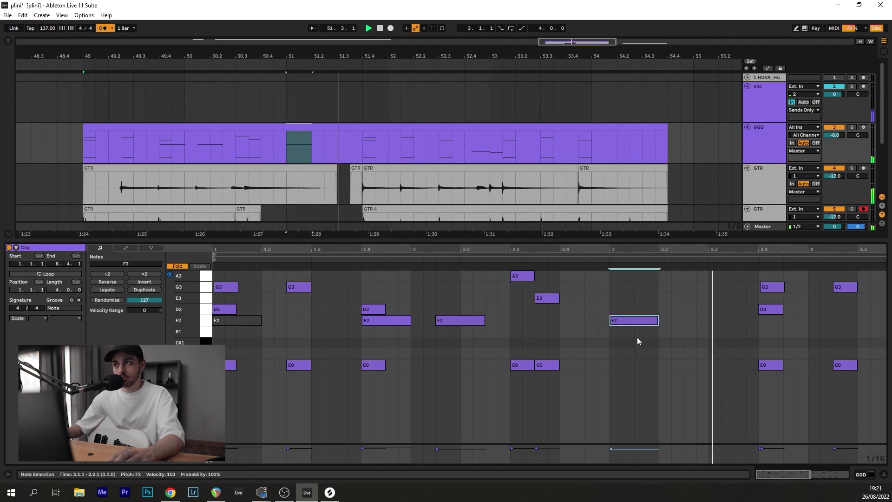
Copy the F2 note at 3.1 and place the copy at 3.2.3, auditioning its position in playback
{"action": "key", "text": "space"}
{"action": "left_click_drag", "start_coordinate": [643, 321], "coordinate": [690, 320], "text": "ctrl"}
{"action": "key", "text": "space"}
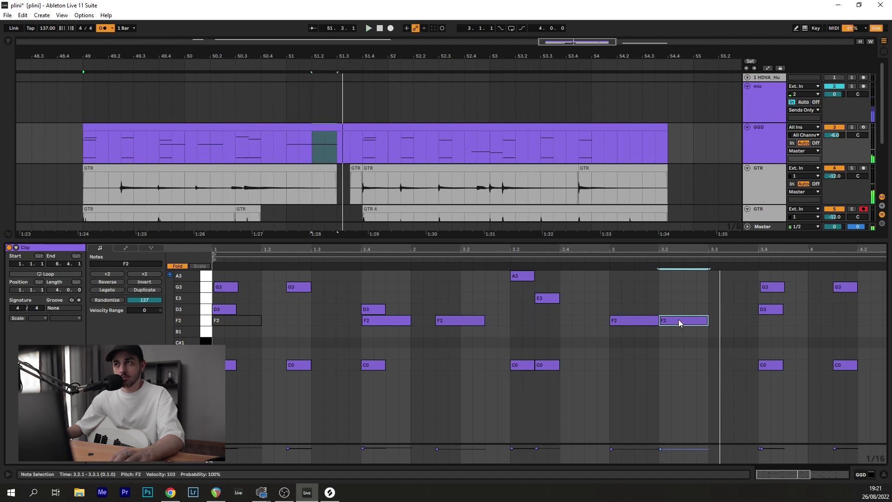
{"action": "left_click_drag", "start_coordinate": [677, 320], "coordinate": [727, 323]}
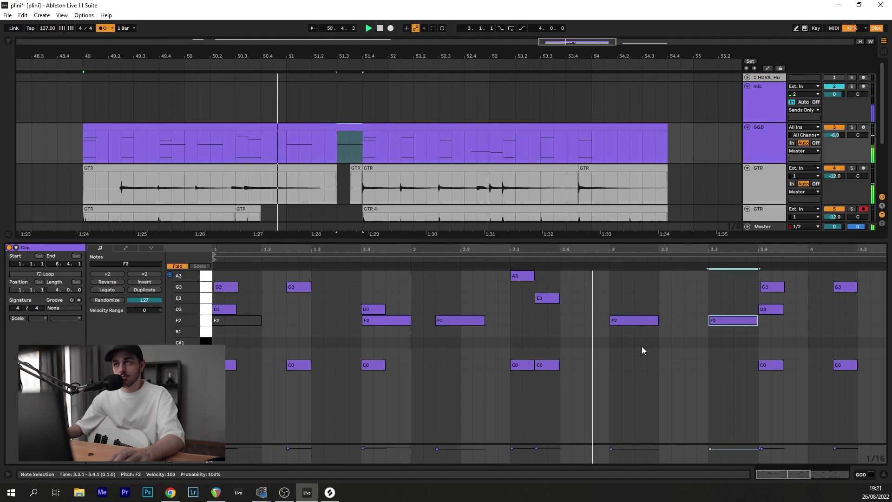
{"action": "left_click_drag", "start_coordinate": [729, 325], "coordinate": [710, 326]}
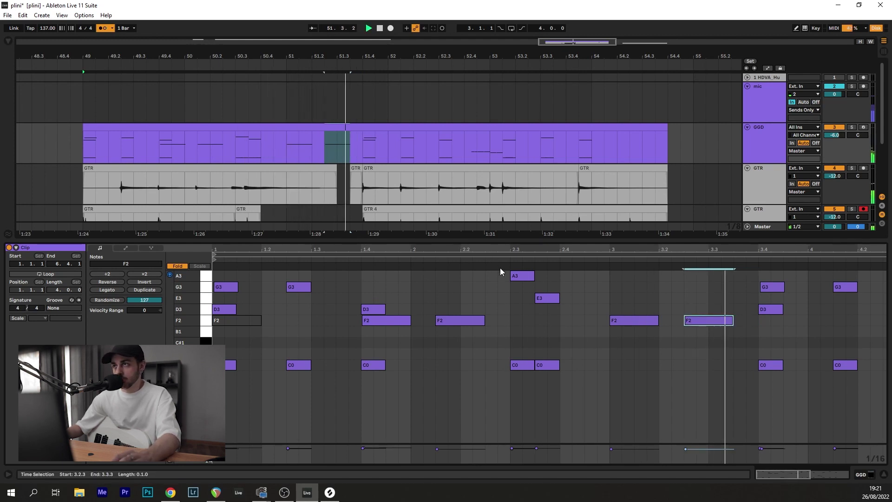
Try a copy of the F2 note at 3.3.3 in playback, then delete the copy
{"action": "left_click", "coordinate": [709, 322]}
{"action": "key", "text": "ctrl+d"}
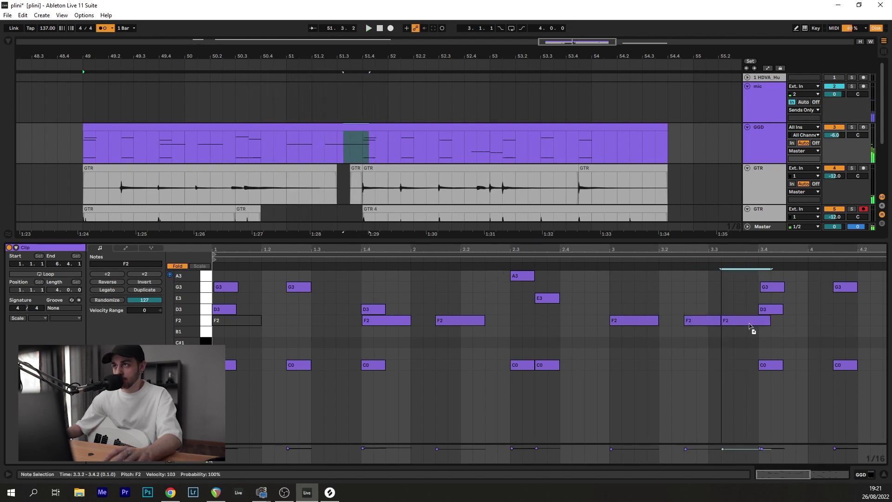
{"action": "left_click", "coordinate": [603, 260]}
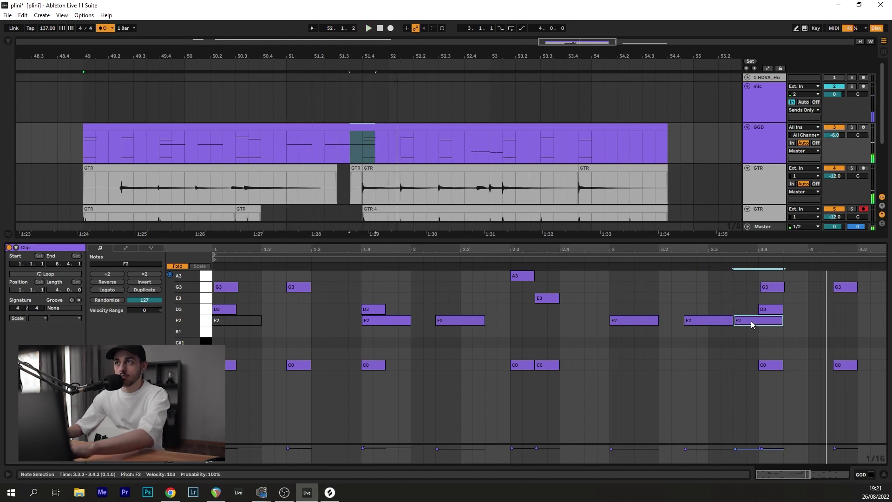
{"action": "key", "text": "Delete"}
{"action": "key", "text": "space"}
Draw a sixteenth-long F2 note at 3.3.3 and transpose it up to A4
{"action": "double_click", "coordinate": [737, 322]}
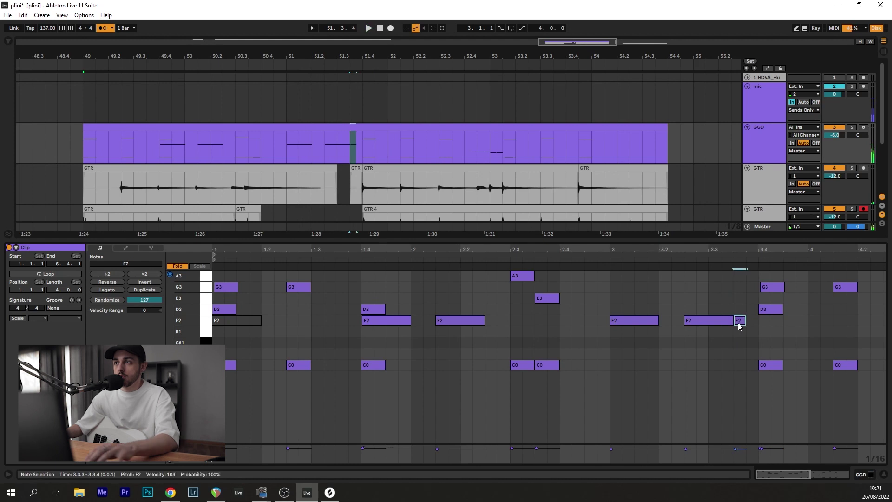
{"action": "key", "text": "Up"}
{"action": "key", "text": "Up"}
{"action": "key", "text": "Up"}
{"action": "key", "text": "Up"}
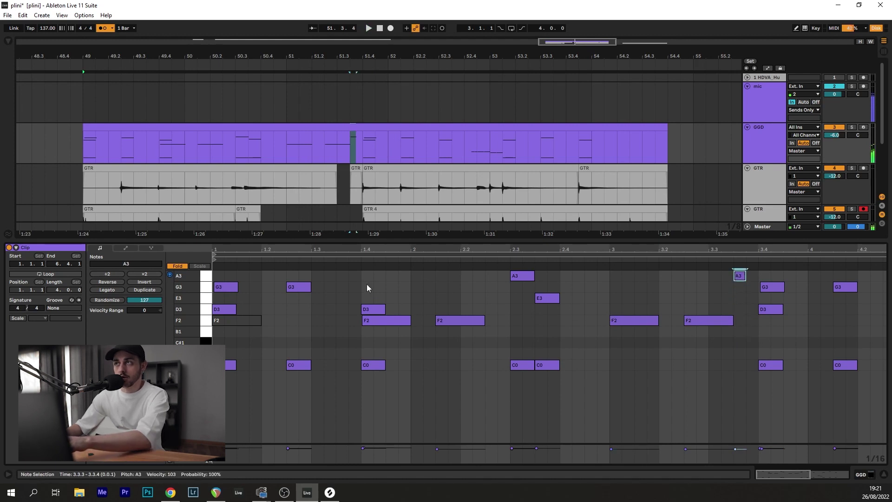
{"action": "key", "text": "shift+Up"}
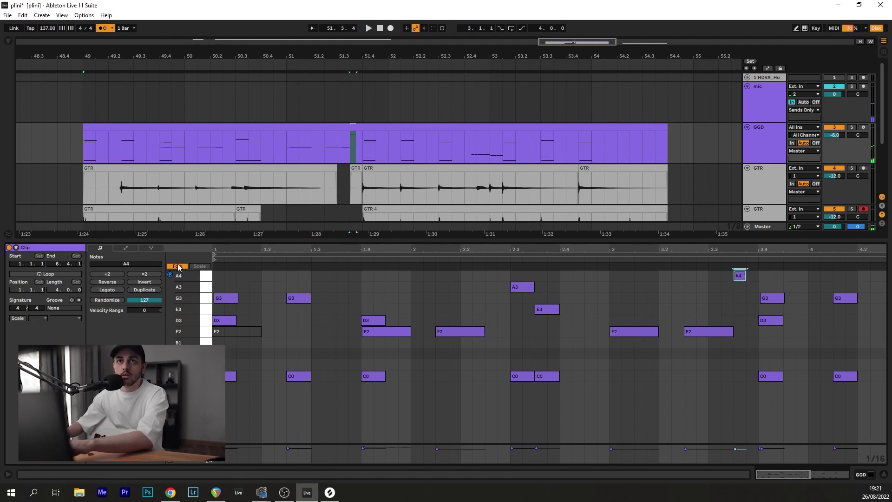
Unfold the editor, transpose the short note at 3.3.3 to D4 while auditioning pitches, and fold the editor again
{"action": "left_click", "coordinate": [178, 266]}
{"action": "key", "text": "Up"}
{"action": "key", "text": "Up"}
{"action": "key", "text": "Down"}
{"action": "key", "text": "Down"}
{"action": "key", "text": "Down"}
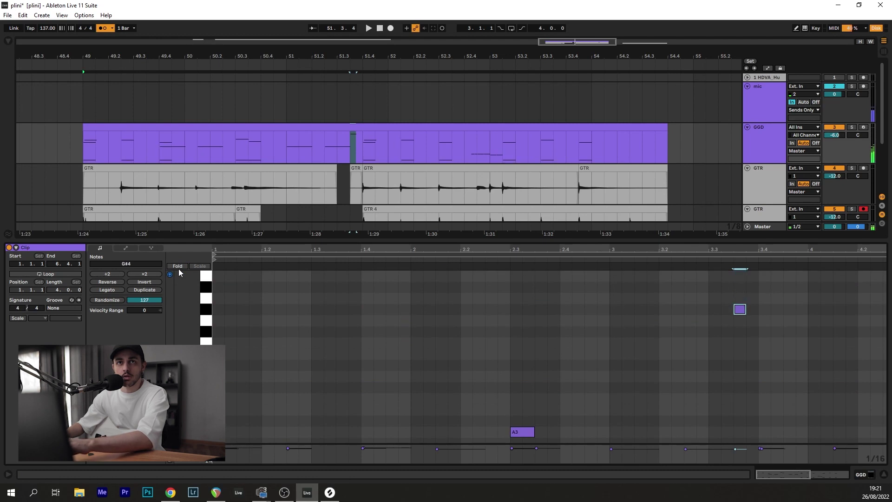
{"action": "key", "text": "Down"}
{"action": "key", "text": "Down"}
{"action": "key", "text": "Down"}
{"action": "key", "text": "Down"}
{"action": "key", "text": "Down"}
{"action": "key", "text": "Down"}
{"action": "key", "text": "Down"}
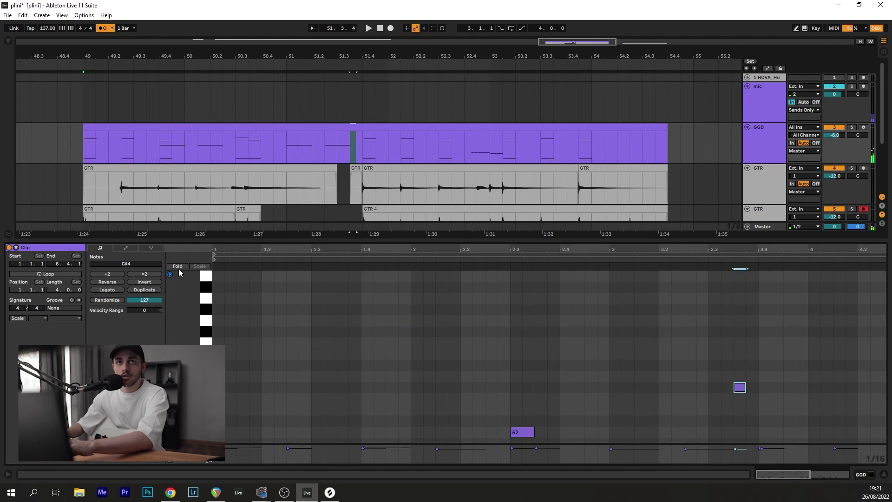
{"action": "key", "text": "Up"}
{"action": "left_click", "coordinate": [178, 267]}
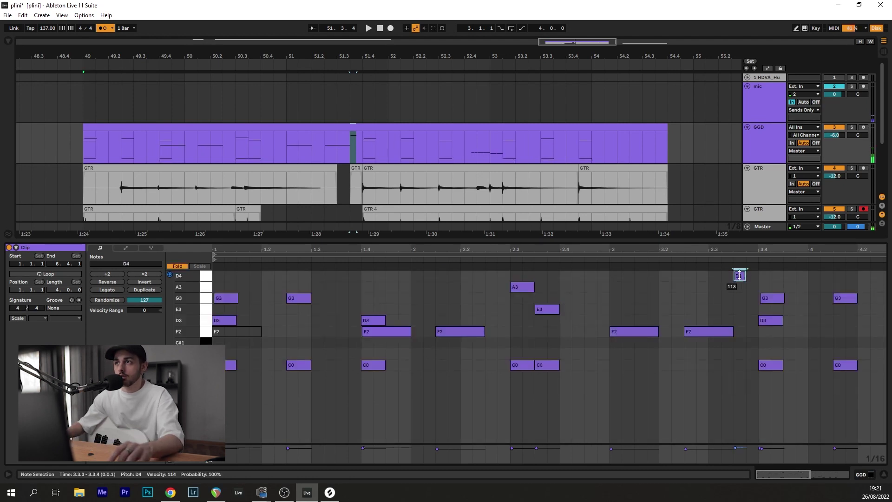
Lengthen the D4 note at 3.3.3 so it ends at 3.4 and audition it in playback
{"action": "left_click", "coordinate": [675, 260]}
{"action": "left_click", "coordinate": [748, 275]}
{"action": "key", "text": "space"}
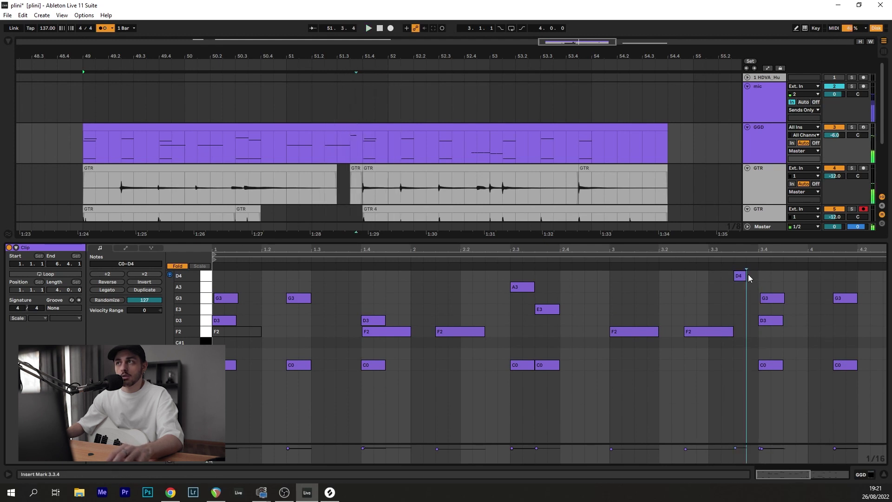
{"action": "left_click_drag", "start_coordinate": [744, 275], "coordinate": [757, 273]}
{"action": "scroll", "coordinate": [738, 302], "scroll_direction": "up", "scroll_amount": 3}
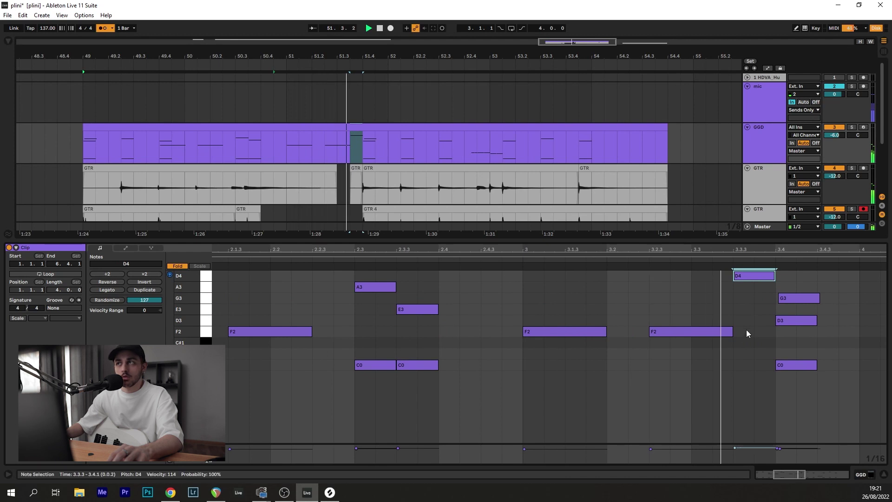
{"action": "scroll", "coordinate": [722, 284], "scroll_direction": "up", "scroll_amount": 2}
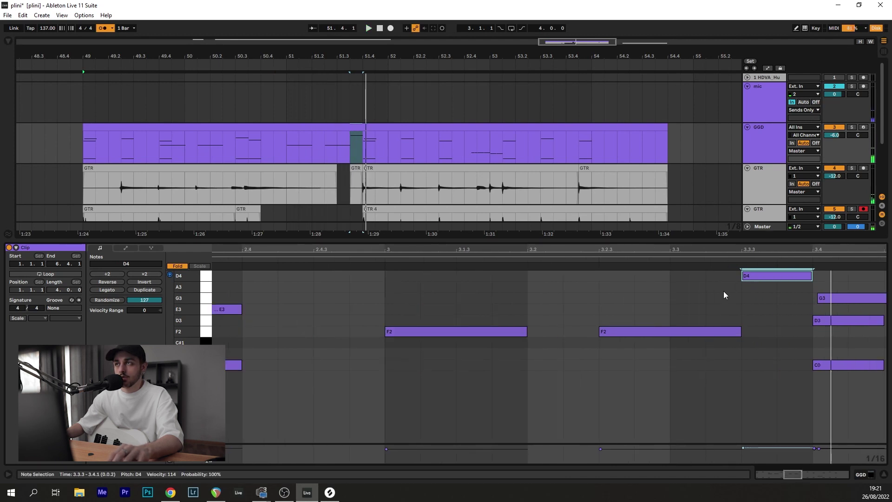
Draw a sixteenth note at 3.3.2 directly before the D4, unfold the editor and transpose the new note to C4
{"action": "double_click", "coordinate": [723, 290]}
{"action": "key", "text": "Up"}
{"action": "left_click", "coordinate": [178, 266]}
{"action": "key", "text": "Down"}
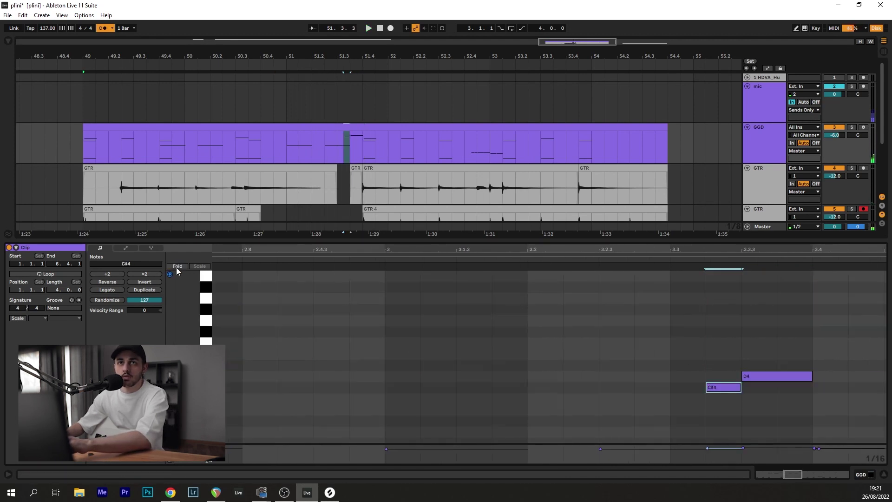
{"action": "key", "text": "Down"}
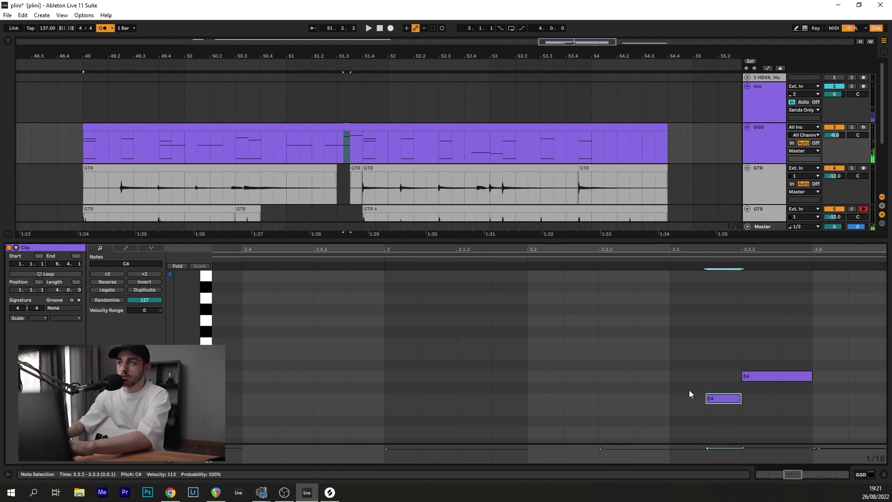
{"action": "left_click", "coordinate": [757, 376]}
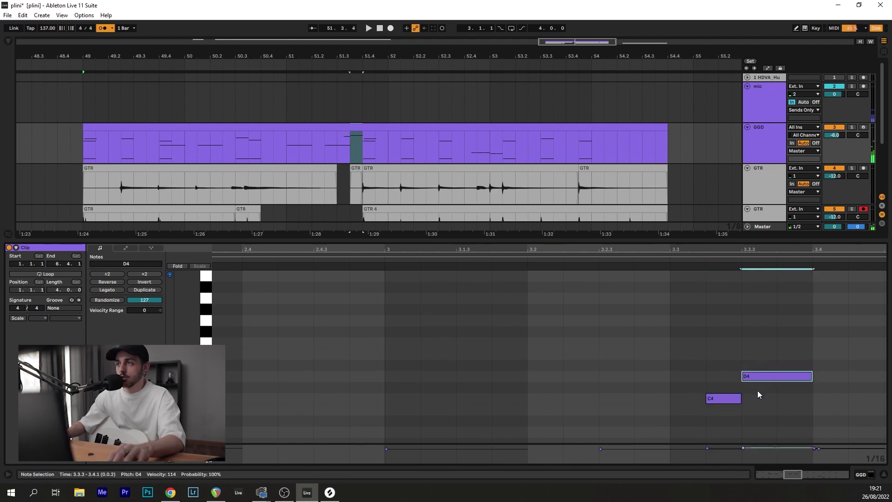
Duplicate the C4 note so a pair fills 3.3.1 to 3.3.3, fold the editor and play back the passage
{"action": "left_click_drag", "start_coordinate": [729, 398], "coordinate": [694, 398]}
{"action": "key", "text": "ctrl+d"}
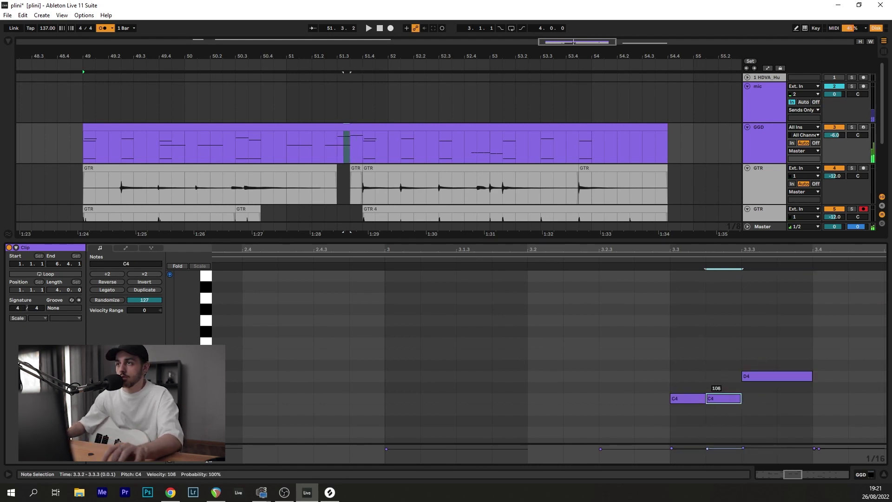
{"action": "left_click", "coordinate": [575, 261]}
{"action": "key", "text": "space"}
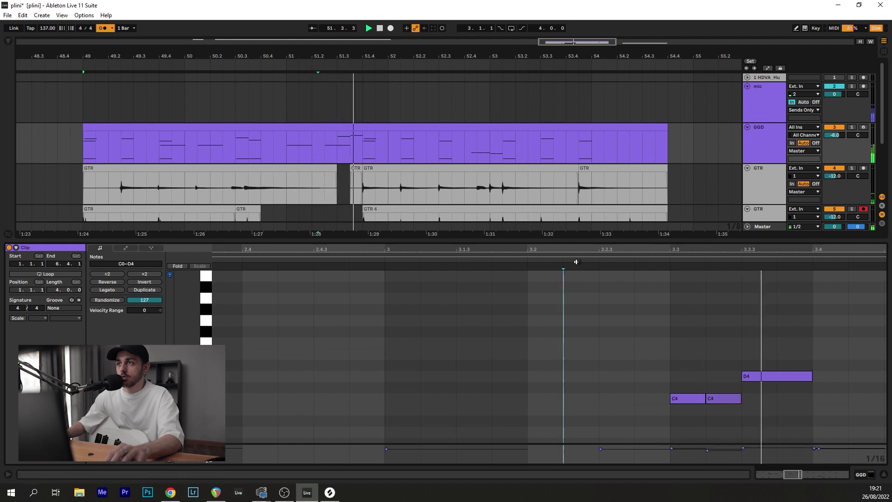
{"action": "left_click", "coordinate": [177, 265]}
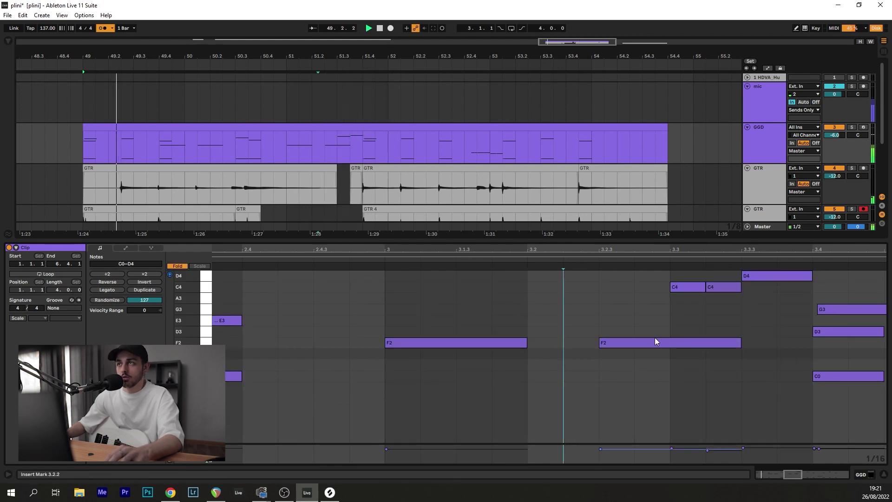
{"action": "scroll", "coordinate": [727, 342], "scroll_direction": "down", "scroll_amount": 2}
{"action": "scroll", "coordinate": [726, 310], "scroll_direction": "up", "scroll_amount": 2}
{"action": "key", "text": "space"}
Halve the length of the two C4 notes to fit within 3.3.2, lower their velocity and audition the result
{"action": "left_click_drag", "start_coordinate": [697, 286], "coordinate": [729, 290]}
{"action": "left_click", "coordinate": [107, 274]}
{"action": "left_click", "coordinate": [723, 298]}
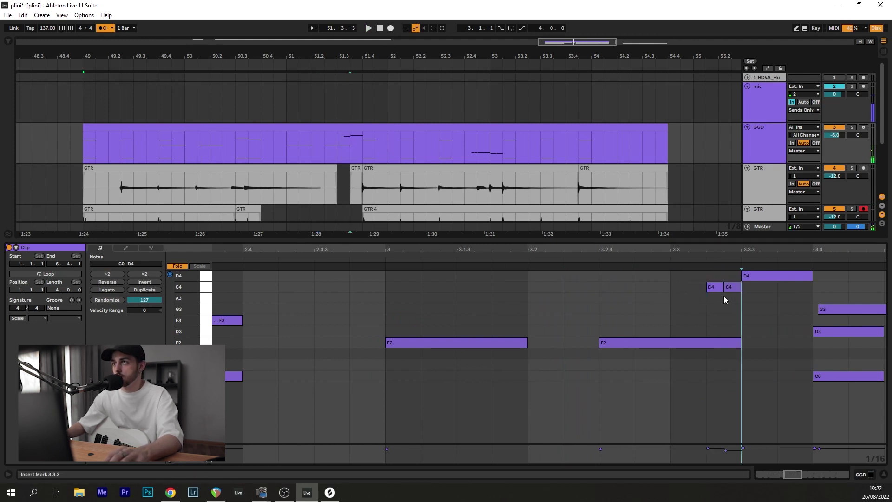
{"action": "left_click", "coordinate": [718, 291]}
{"action": "scroll", "coordinate": [647, 345], "scroll_direction": "down", "scroll_amount": 5}
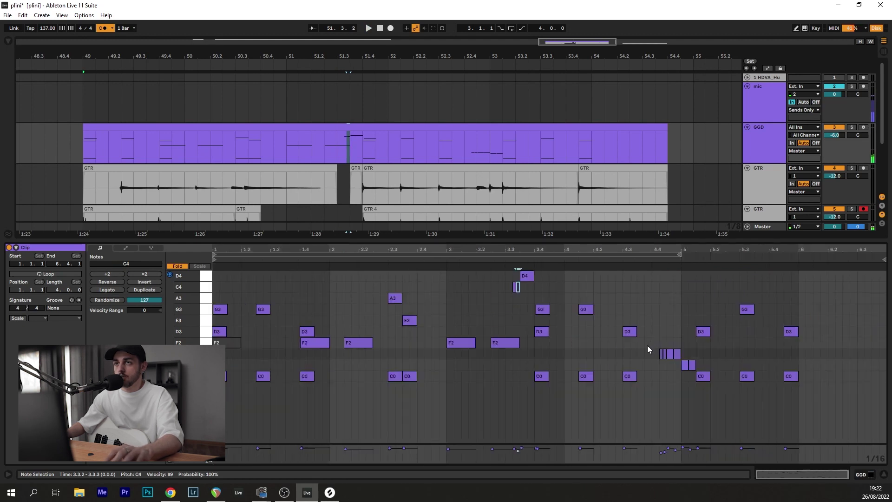
{"action": "left_click", "coordinate": [429, 300]}
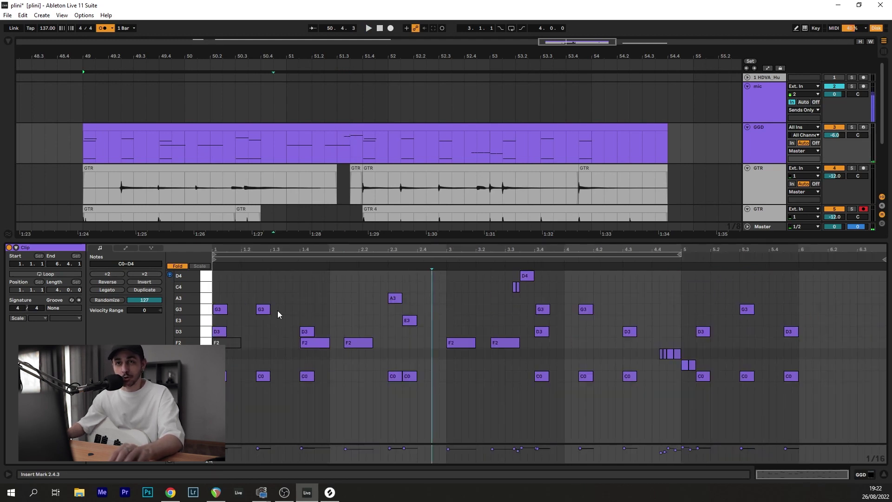
{"action": "left_click", "coordinate": [330, 307]}
{"action": "key", "text": "space"}
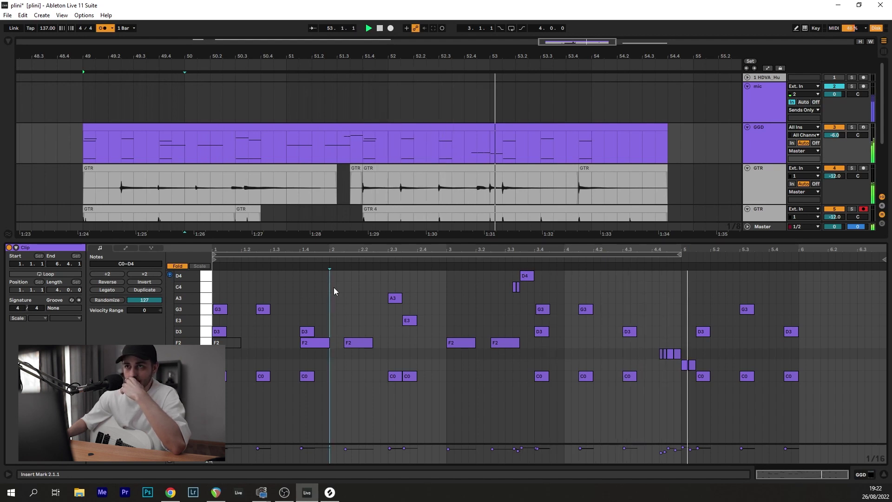
Transpose the four F2 notes between 1.4 and 3.3.3 to G#2, auditioning higher pitches with the editor unfolded
{"action": "left_click_drag", "start_coordinate": [269, 349], "coordinate": [520, 346]}
{"action": "key", "text": "space"}
{"action": "left_click", "coordinate": [179, 265]}
{"action": "key", "text": "Up"}
{"action": "key", "text": "Up"}
{"action": "key", "text": "Up"}
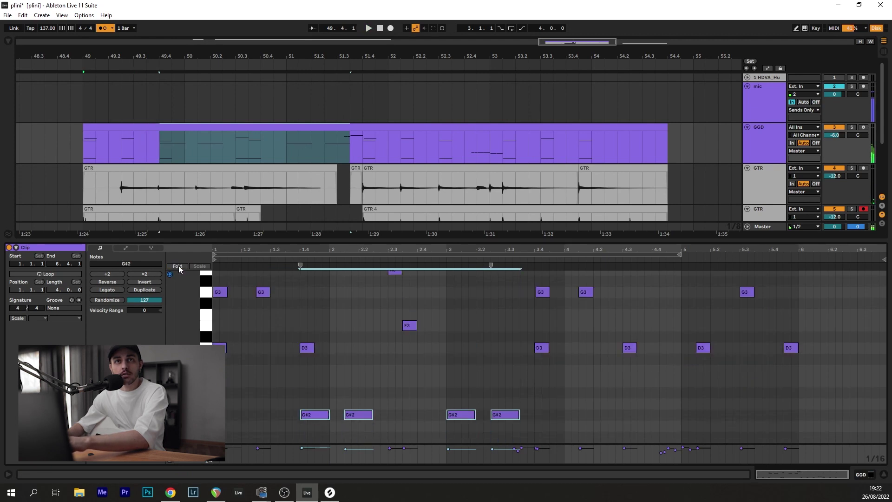
{"action": "key", "text": "Up"}
{"action": "key", "text": "Up"}
{"action": "key", "text": "Up"}
{"action": "key", "text": "Down"}
{"action": "key", "text": "Down"}
{"action": "key", "text": "Down"}
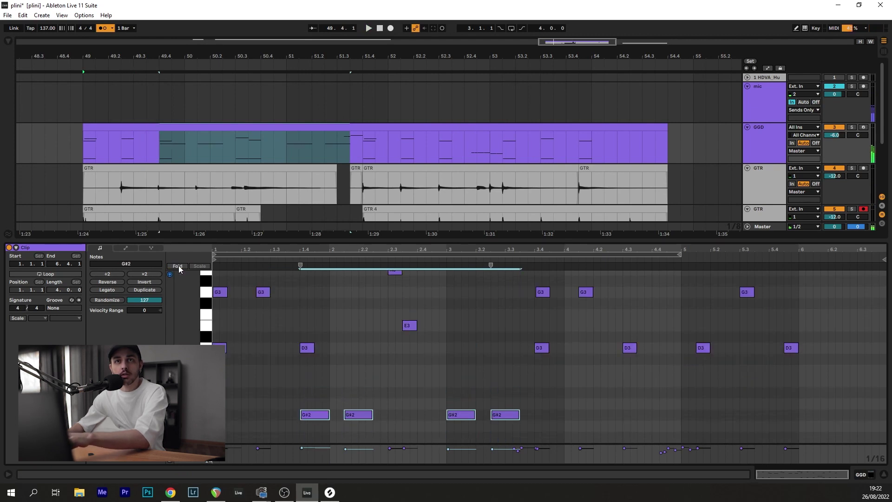
{"action": "left_click", "coordinate": [179, 265]}
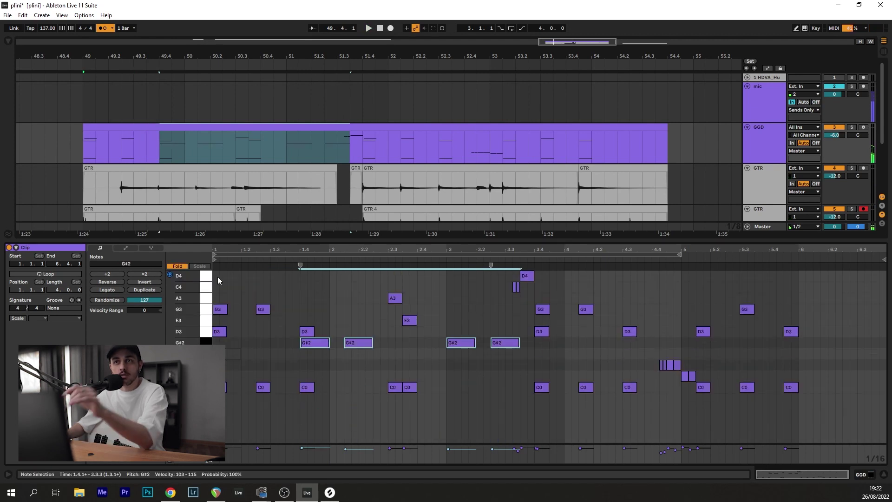
Add G#2 notes at 5.4.3 and 6.2.3 while auditioning in playback, and delete the one at 5.4.3
{"action": "left_click", "coordinate": [343, 316]}
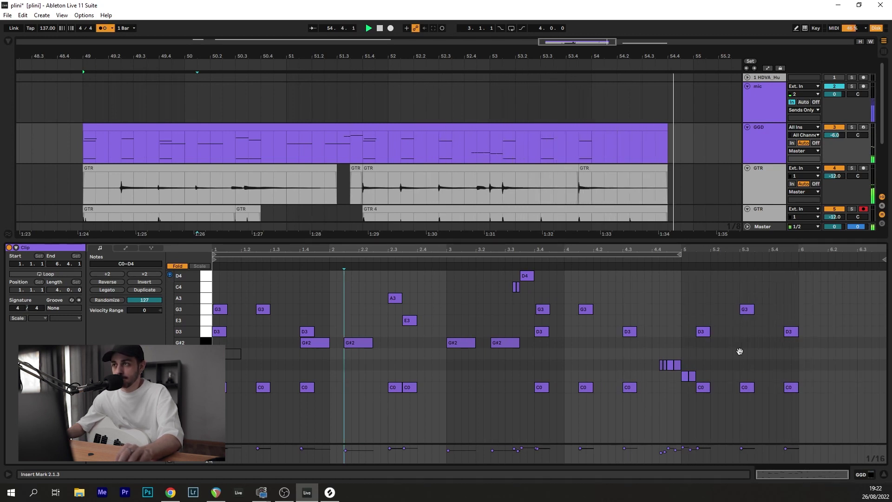
{"action": "left_click_drag", "start_coordinate": [742, 354], "coordinate": [801, 356]}
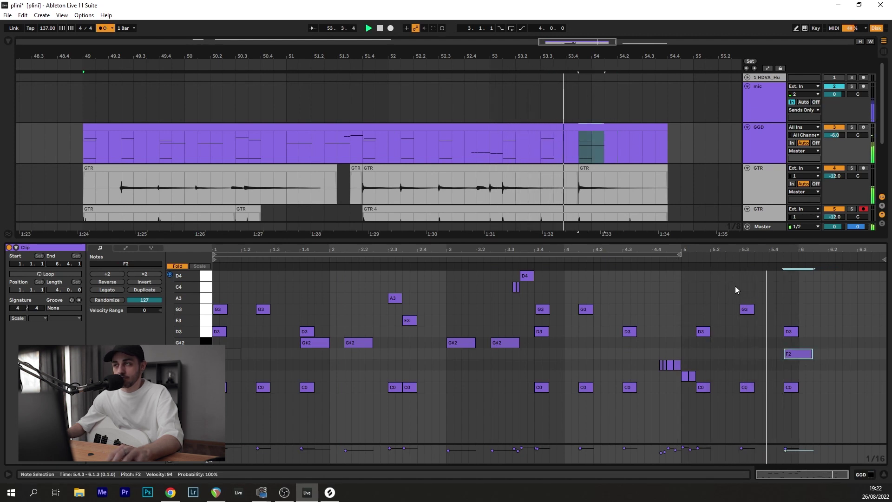
{"action": "key", "text": "space"}
{"action": "left_click_drag", "start_coordinate": [799, 354], "coordinate": [854, 343]}
{"action": "key", "text": "space"}
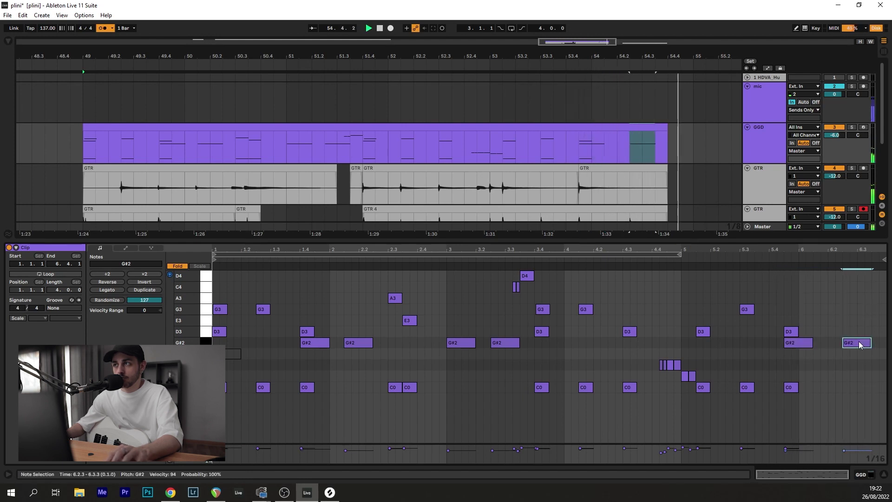
{"action": "left_click", "coordinate": [801, 344]}
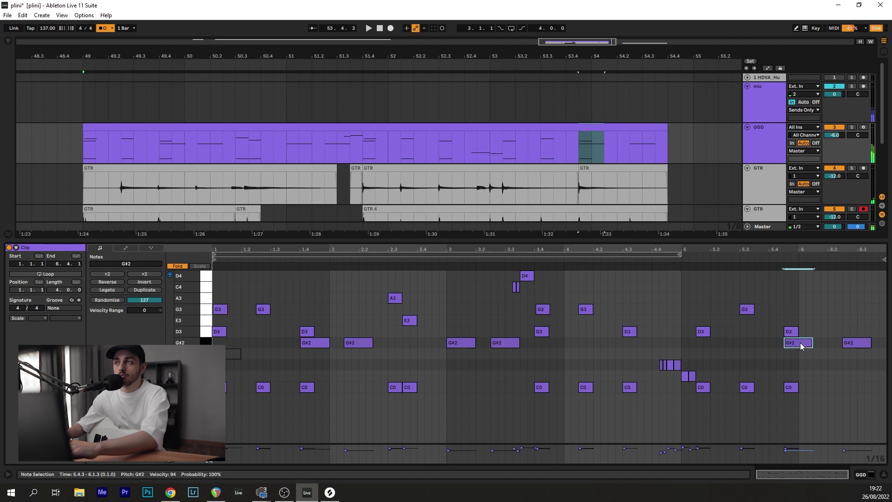
{"action": "key", "text": "Delete"}
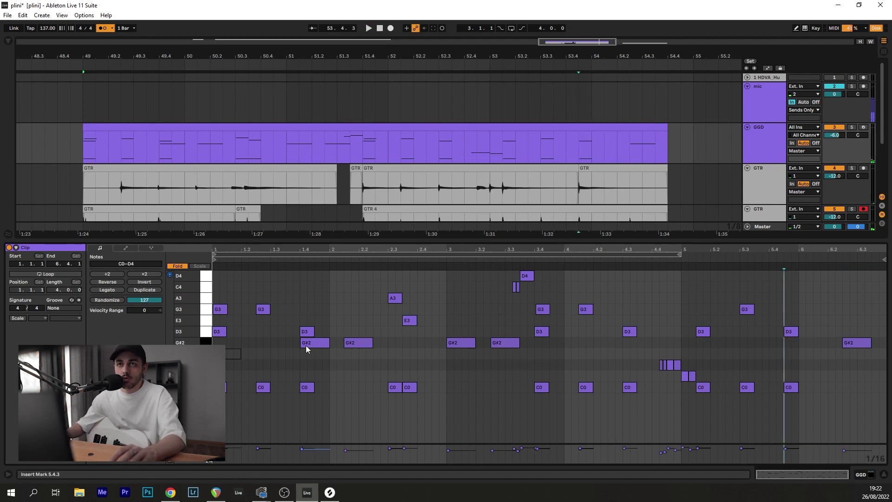
Try the two short C4 notes as a G#2 pair at 2.4.4, just before bar 3, in playback
{"action": "scroll", "coordinate": [301, 346], "scroll_direction": "up", "scroll_amount": 3}
{"action": "left_click_drag", "start_coordinate": [408, 360], "coordinate": [522, 366]}
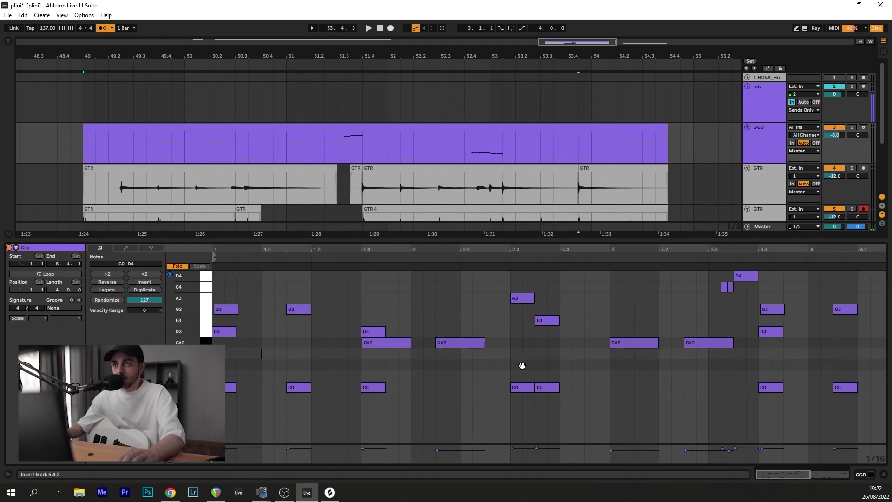
{"action": "double_click", "coordinate": [590, 342]}
{"action": "left_click_drag", "start_coordinate": [717, 295], "coordinate": [728, 287]}
{"action": "left_click_drag", "start_coordinate": [725, 287], "coordinate": [607, 345]}
{"action": "left_click", "coordinate": [591, 343]}
{"action": "key", "text": "Delete"}
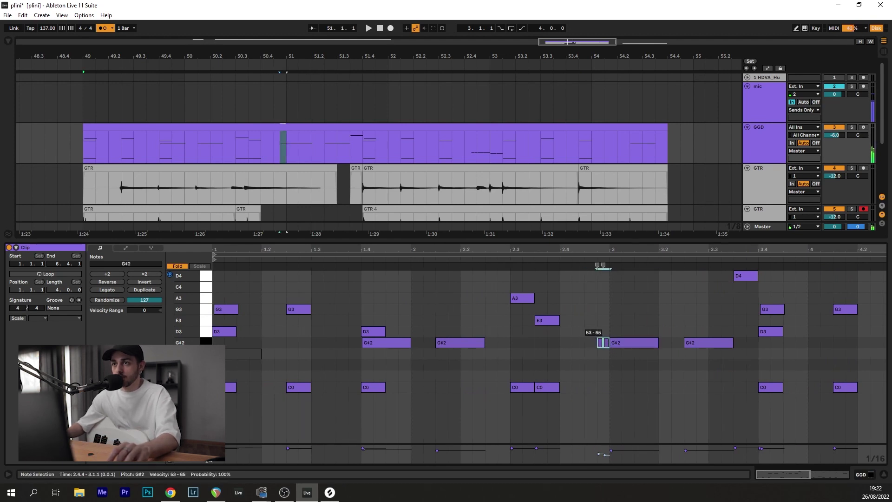
{"action": "left_click", "coordinate": [506, 262]}
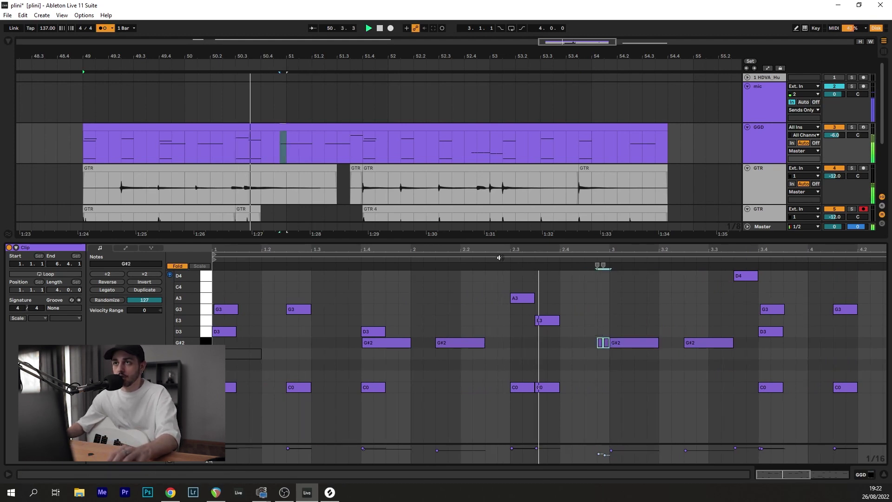
Replace the short G#2 pair before bar 3 with a copy of the D4 note at 2.4.3, transposed to C4
{"action": "left_click", "coordinate": [602, 342]}
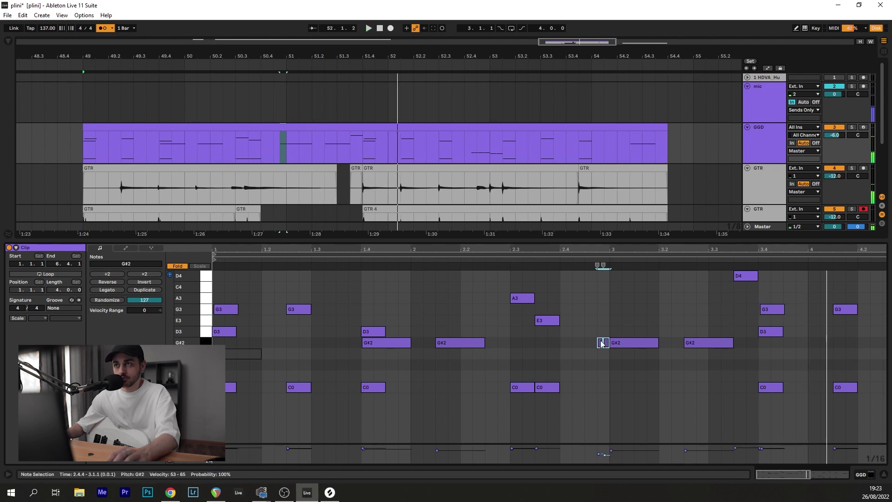
{"action": "left_click_drag", "start_coordinate": [602, 342], "coordinate": [595, 280]}
{"action": "scroll", "coordinate": [597, 284], "scroll_direction": "up", "scroll_amount": 2}
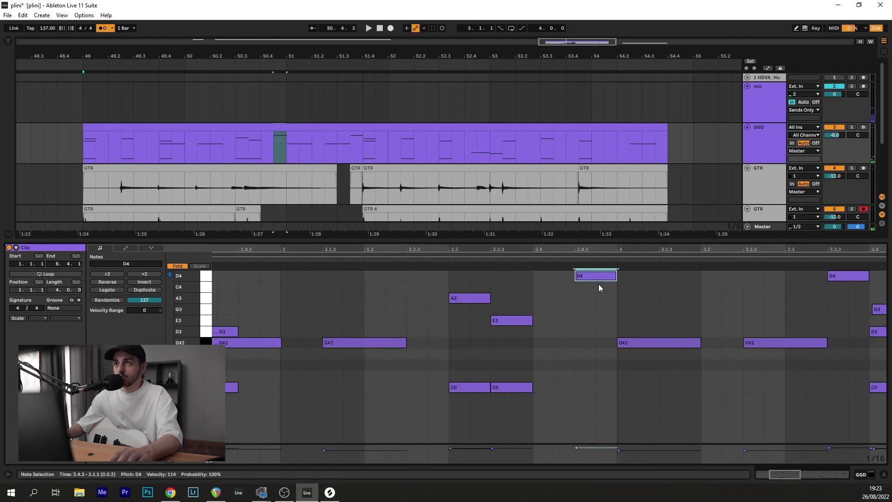
{"action": "key", "text": "Down"}
{"action": "key", "text": "Down"}
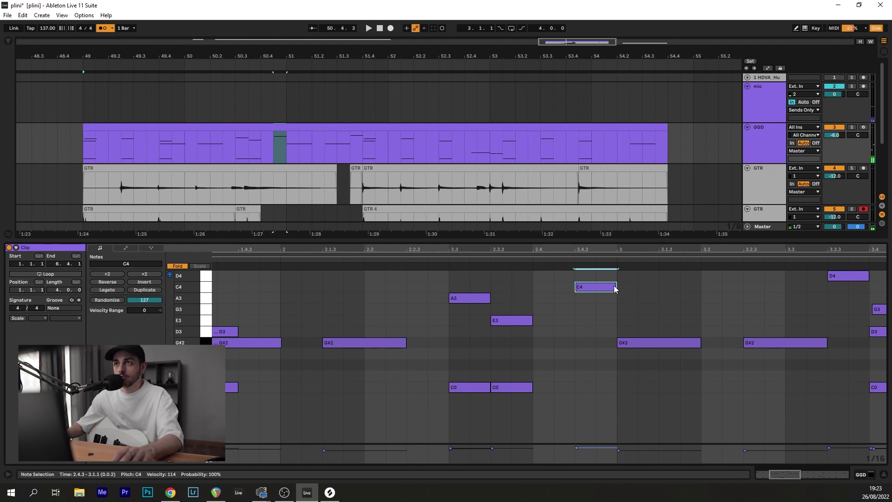
Divide the C4 note at 2.4.3 into two sixteenths, lower their velocities and audition them
{"action": "left_click_drag", "start_coordinate": [609, 290], "coordinate": [609, 294]}
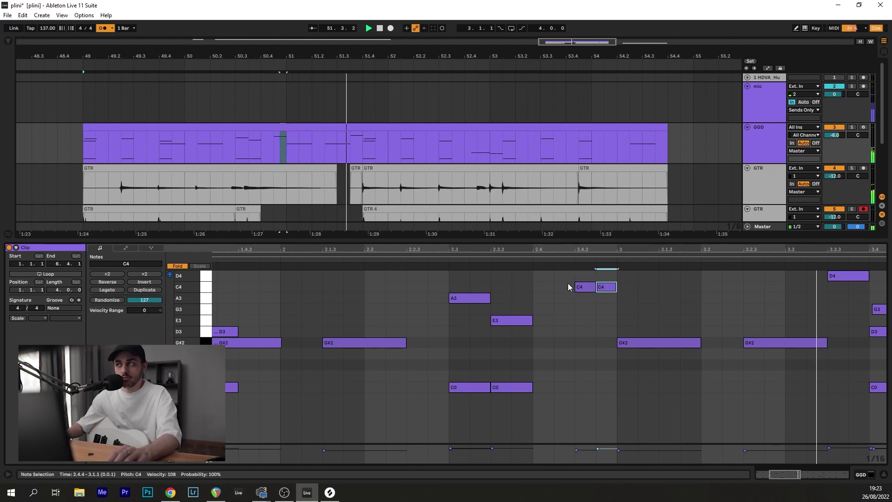
{"action": "left_click", "coordinate": [439, 286]}
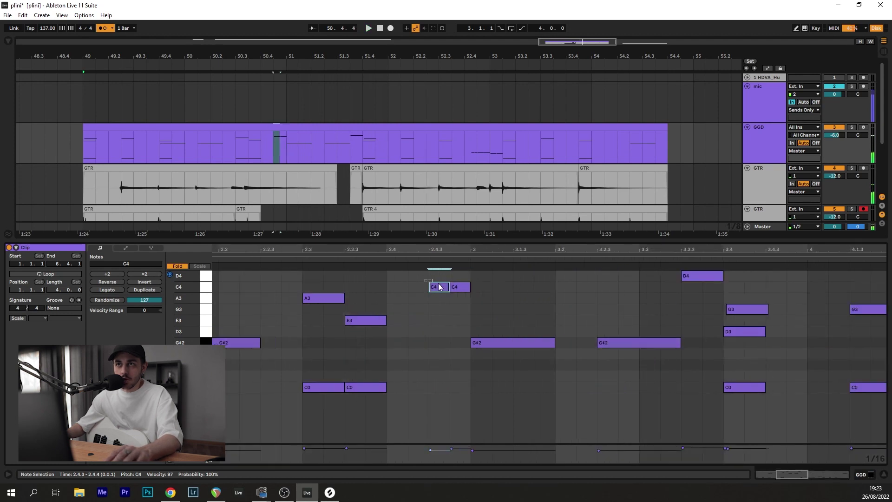
{"action": "key", "text": "space"}
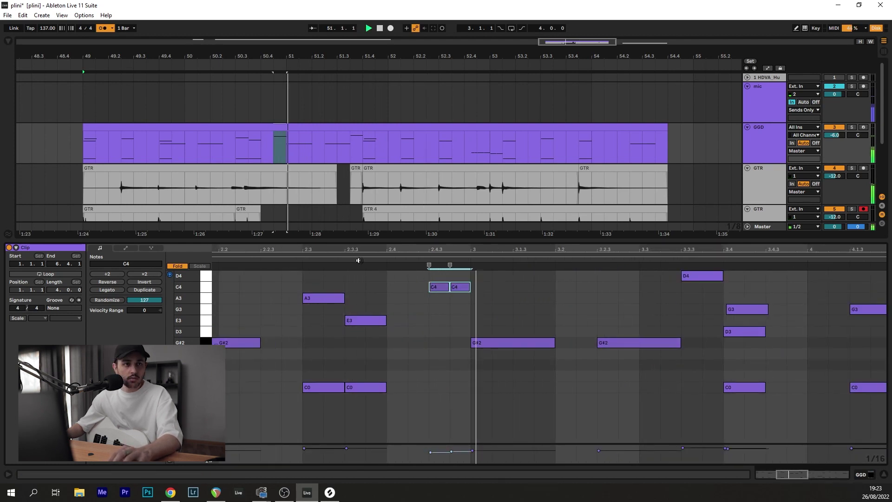
Close the note editor, stop playback and place the insert marker at bar 49 on the upper guitar track
{"action": "left_click", "coordinate": [884, 474]}
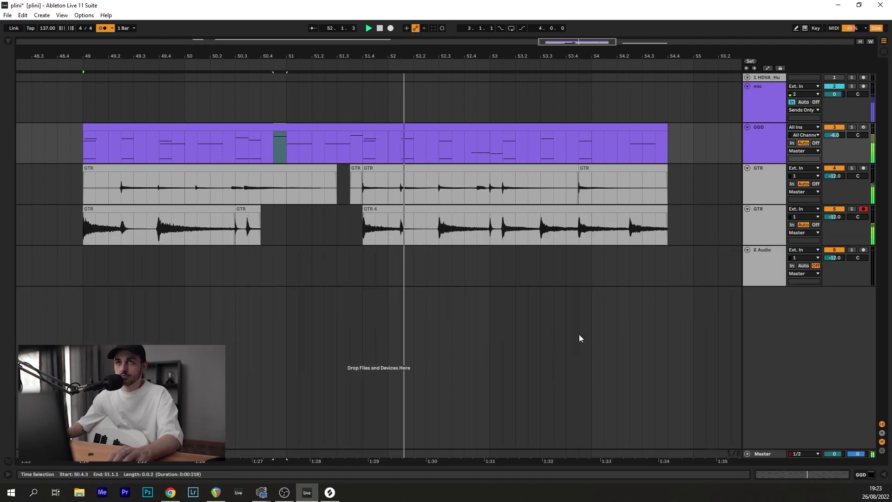
{"action": "scroll", "coordinate": [397, 223], "scroll_direction": "down", "scroll_amount": 4}
{"action": "key", "text": "space"}
{"action": "left_click", "coordinate": [289, 193]}
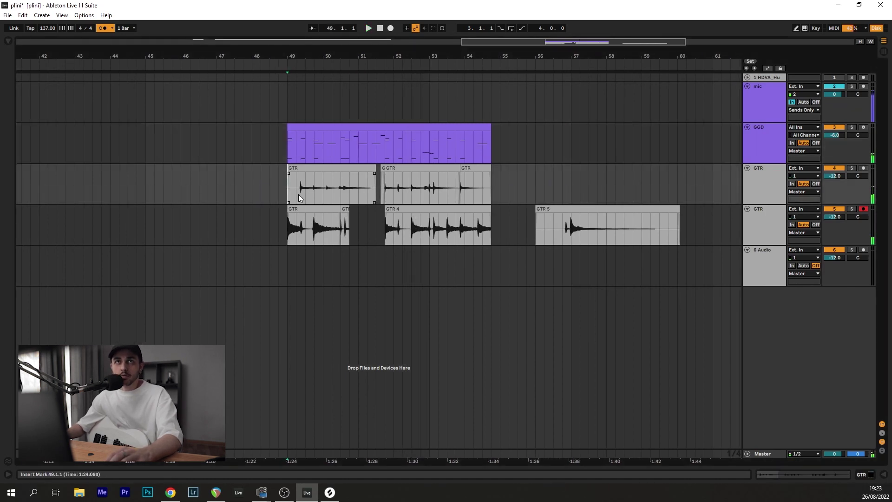
Turn off the metronome and play the section from bar 49 to its end
{"action": "key", "text": "o"}
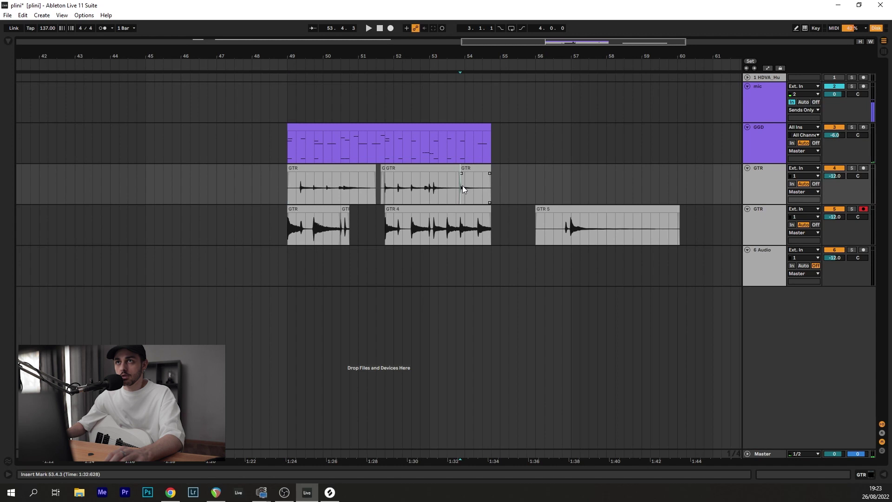
{"action": "key", "text": "space"}
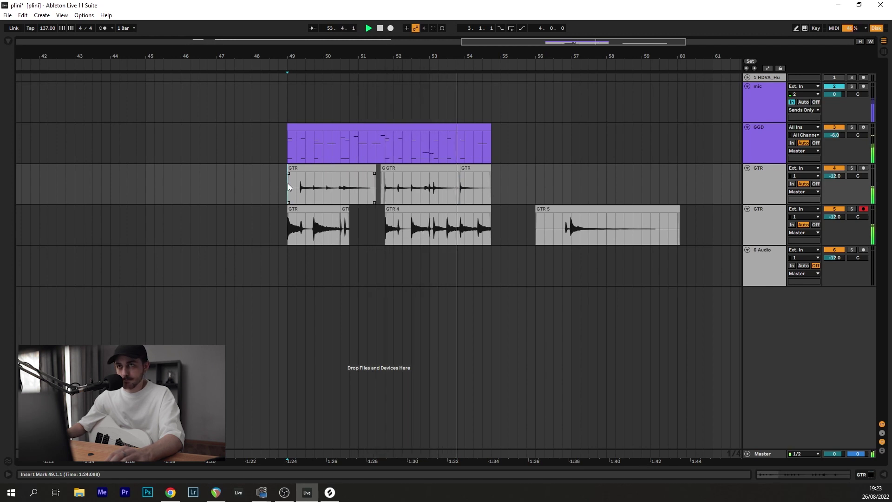
{"action": "key", "text": "space"}
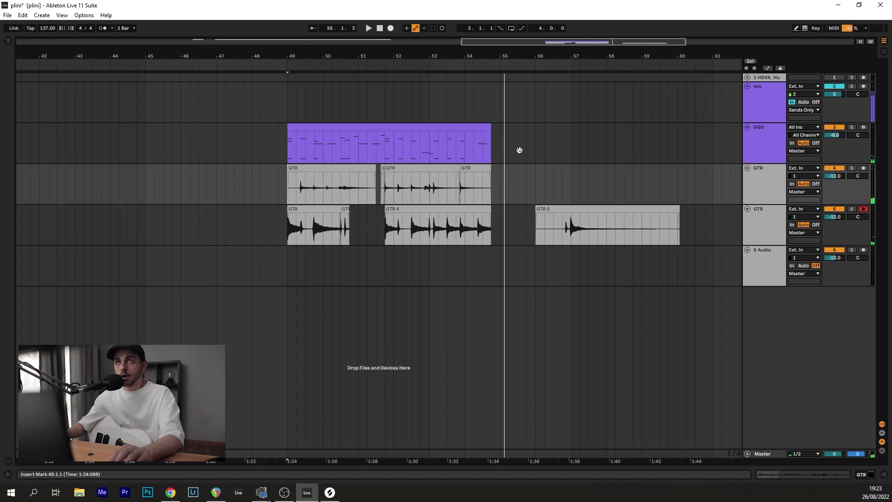
Delete the GTR 5 clip after bar 55 on the lower GTR track
{"action": "left_click_drag", "start_coordinate": [520, 149], "coordinate": [498, 165]}
{"action": "scroll", "coordinate": [499, 171], "scroll_direction": "down", "scroll_amount": 5}
{"action": "left_click_drag", "start_coordinate": [586, 228], "coordinate": [493, 228]}
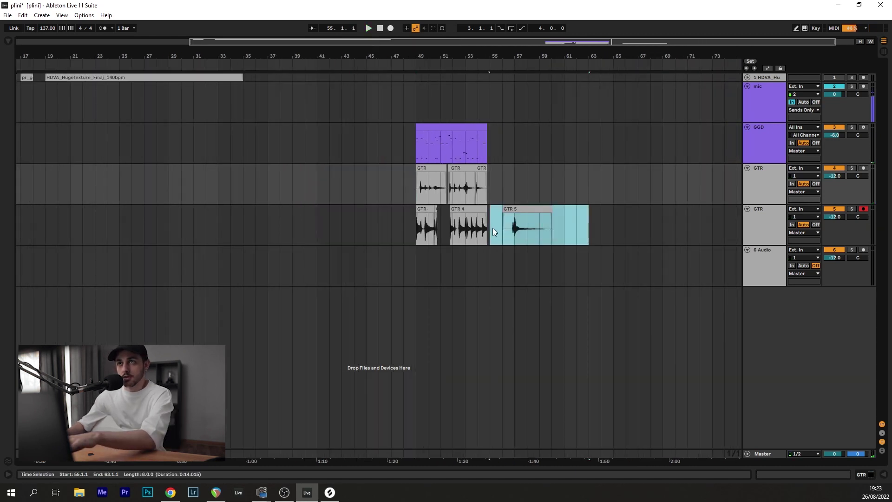
{"action": "key", "text": "Delete"}
Insert a 3/4 time signature change at bar 51
{"action": "left_click", "coordinate": [417, 227]}
{"action": "scroll", "coordinate": [446, 195], "scroll_direction": "up", "scroll_amount": 5}
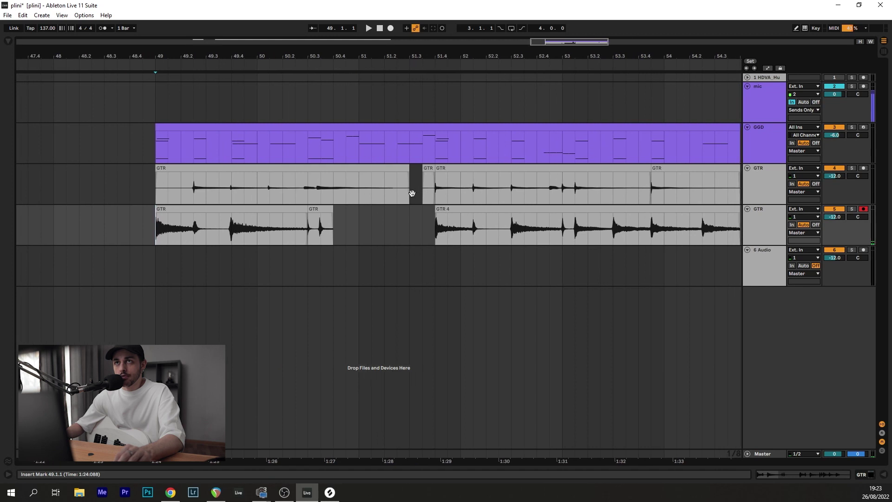
{"action": "left_click_drag", "start_coordinate": [435, 114], "coordinate": [468, 105]}
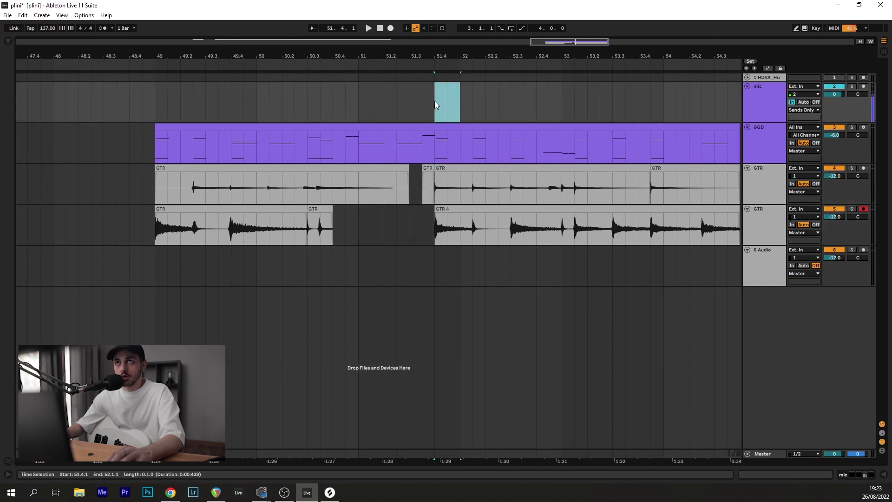
{"action": "right_click", "coordinate": [356, 59]}
{"action": "left_click", "coordinate": [377, 66]}
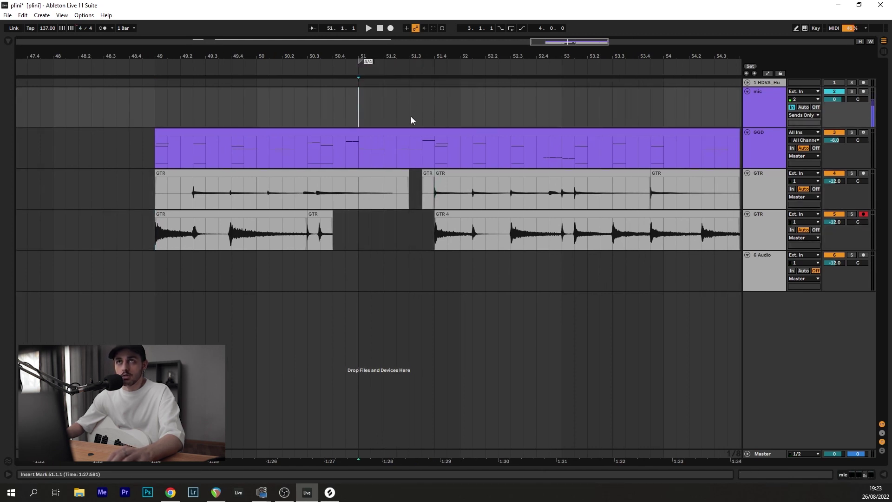
{"action": "type", "text": "3/4"}
{"action": "key", "text": "Return"}
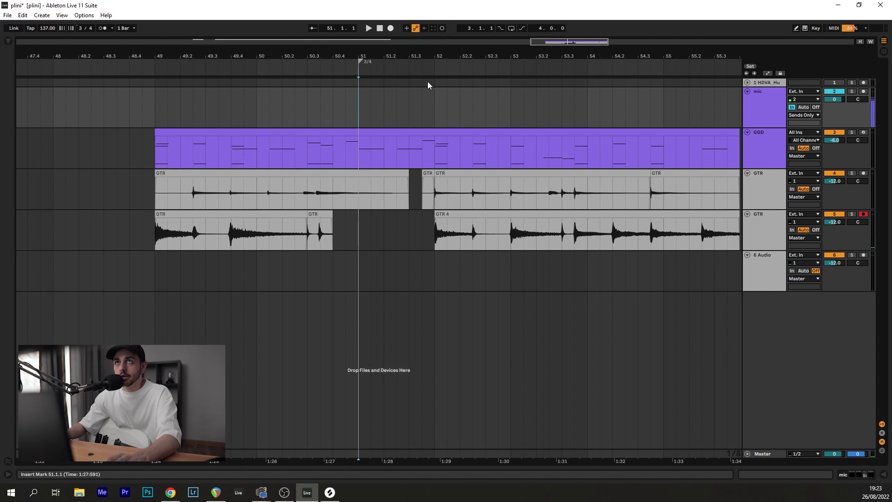
Insert a 4/4 time signature change at 51.3, after the first two beats of bar 51
{"action": "right_click", "coordinate": [411, 65]}
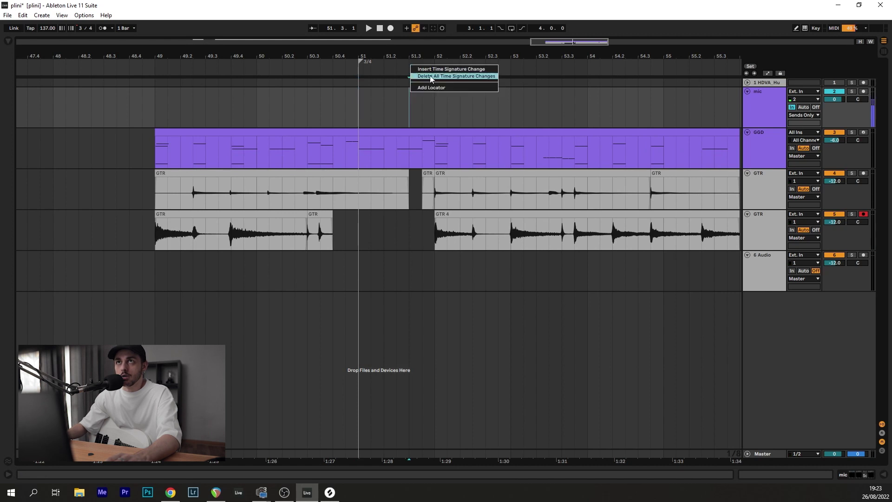
{"action": "left_click", "coordinate": [446, 69]}
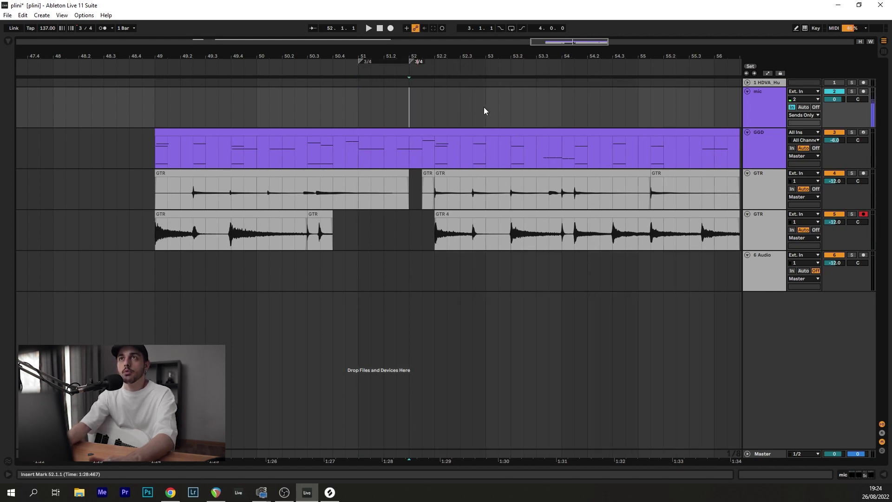
{"action": "type", "text": "4/4"}
{"action": "key", "text": "Return"}
Change the time signature marker at bar 51 to 2/4
{"action": "left_click", "coordinate": [361, 61]}
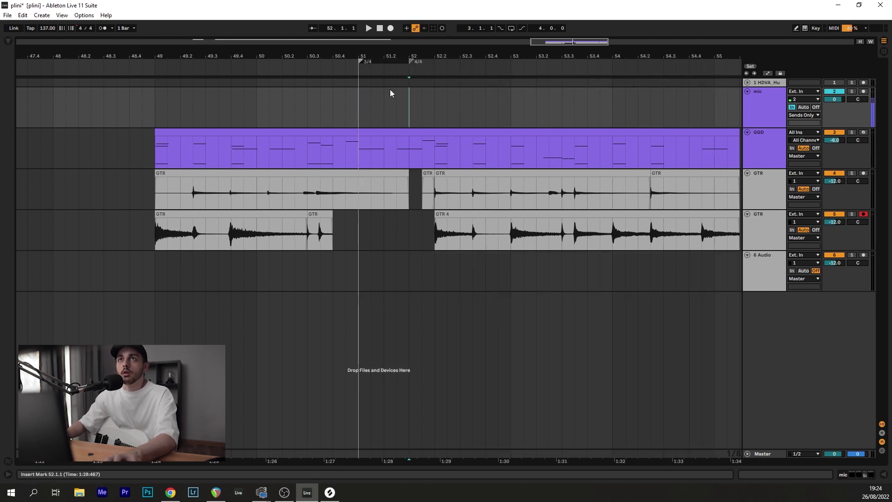
{"action": "key", "text": "ctrl+shift+r"}
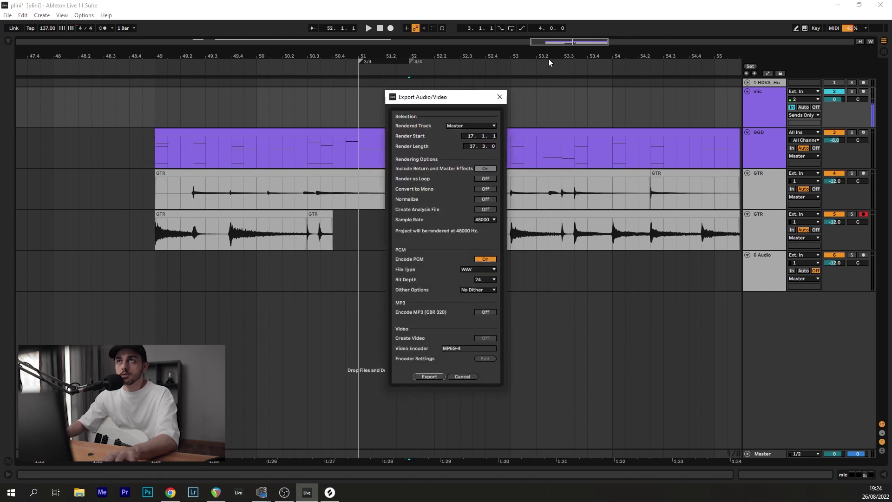
{"action": "left_click", "coordinate": [501, 97]}
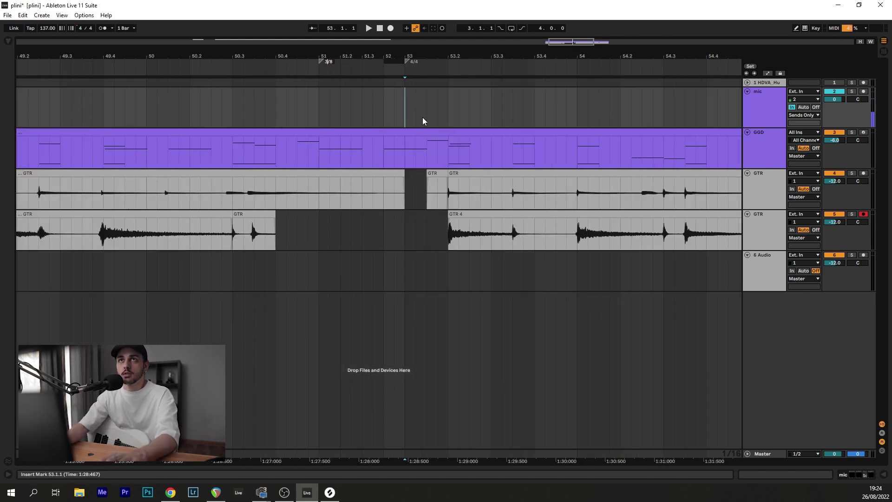
{"action": "type", "text": "4/8"}
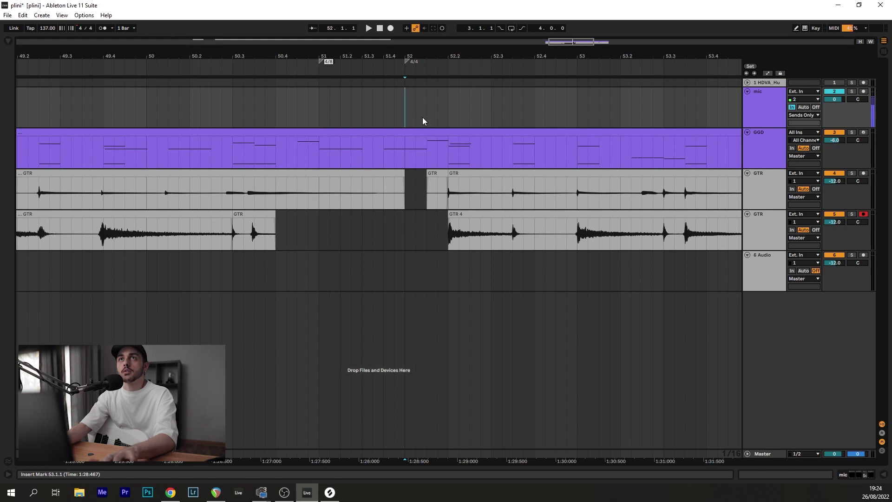
{"action": "key", "text": "Return"}
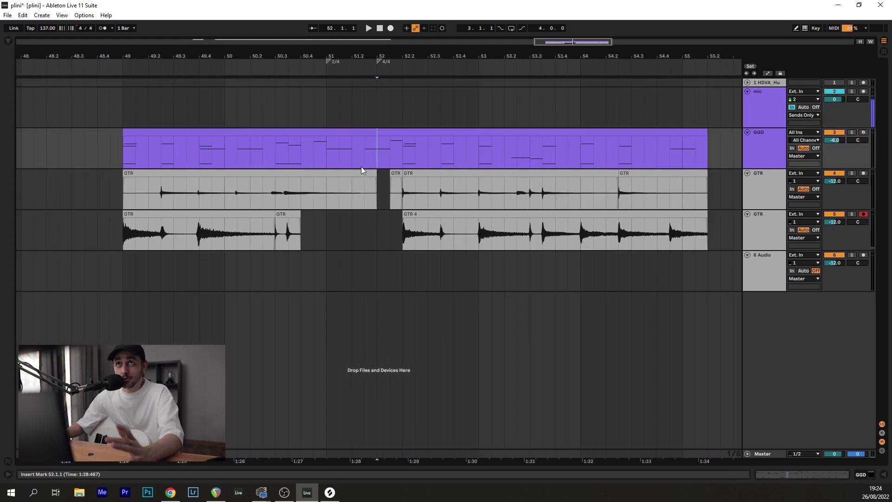
Play back the riff from bar 52 to check how it sits in the new meter
{"action": "key", "text": "space"}
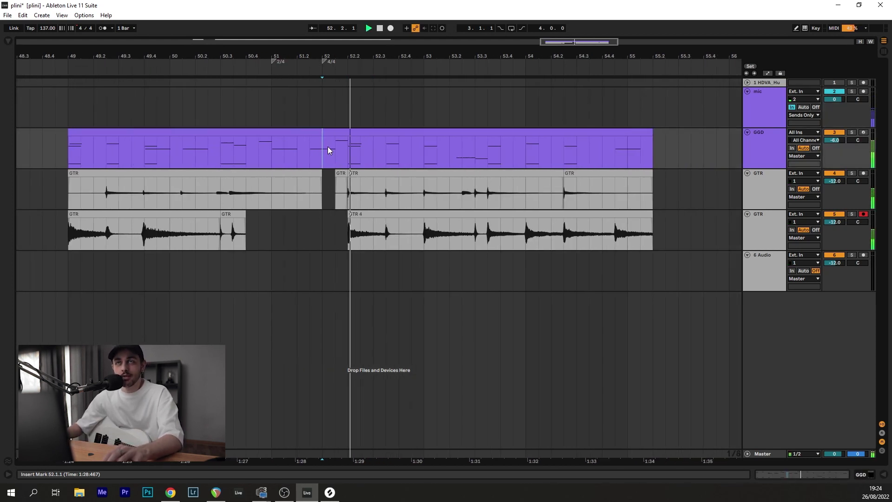
{"action": "scroll", "coordinate": [335, 157], "scroll_direction": "down", "scroll_amount": 2}
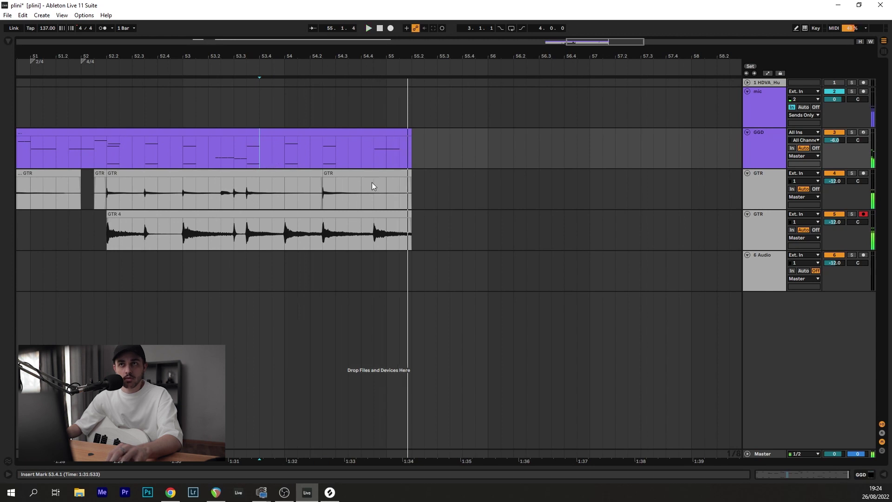
{"action": "scroll", "coordinate": [289, 179], "scroll_direction": "down", "scroll_amount": 3}
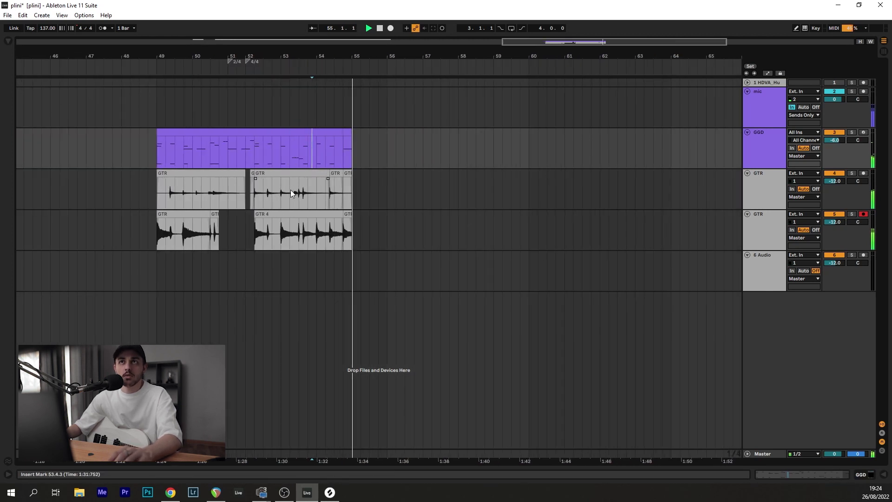
{"action": "scroll", "coordinate": [291, 190], "scroll_direction": "up", "scroll_amount": 2}
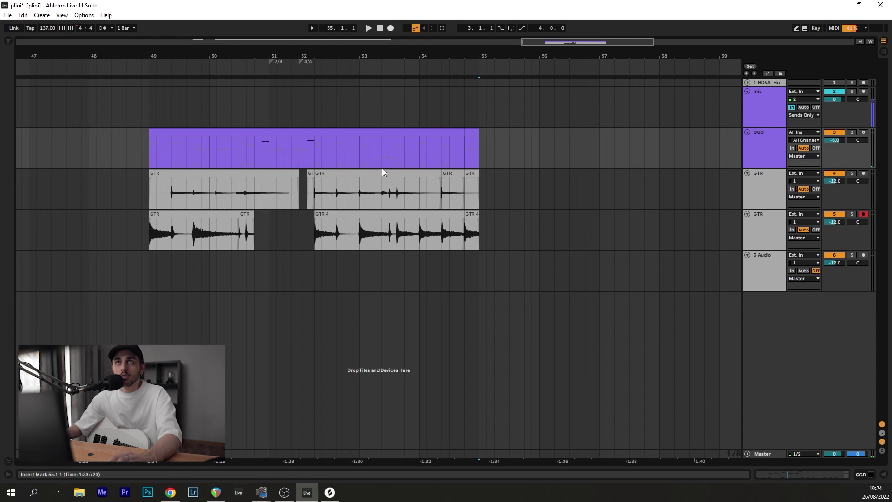
Duplicate the lower GTR track and delete the guitar clips on the copy
{"action": "left_click_drag", "start_coordinate": [153, 151], "coordinate": [456, 171]}
{"action": "scroll", "coordinate": [482, 155], "scroll_direction": "down", "scroll_amount": 3}
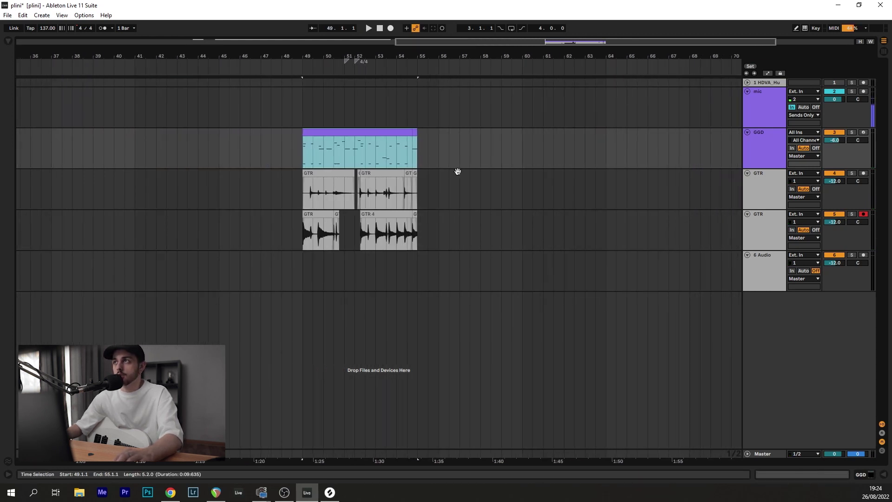
{"action": "right_click", "coordinate": [760, 230]}
{"action": "left_click", "coordinate": [784, 248]}
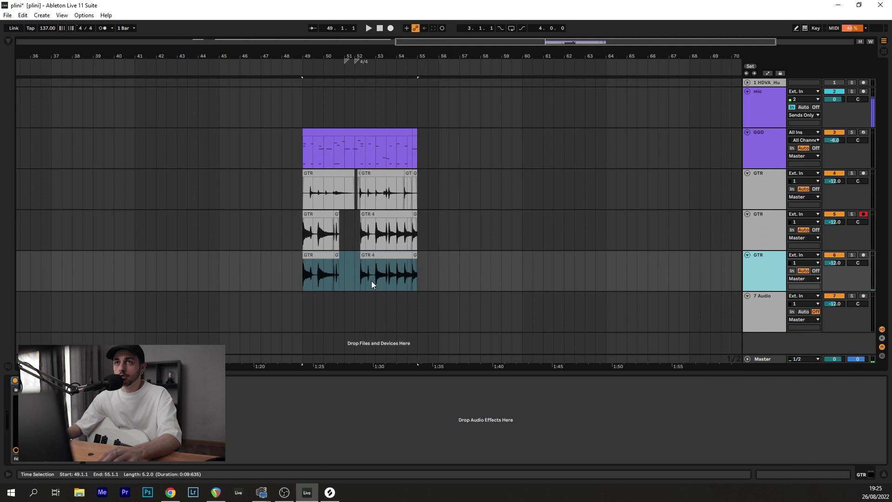
{"action": "left_click_drag", "start_coordinate": [469, 278], "coordinate": [306, 277]}
{"action": "left_click", "coordinate": [302, 273], "text": "shift"}
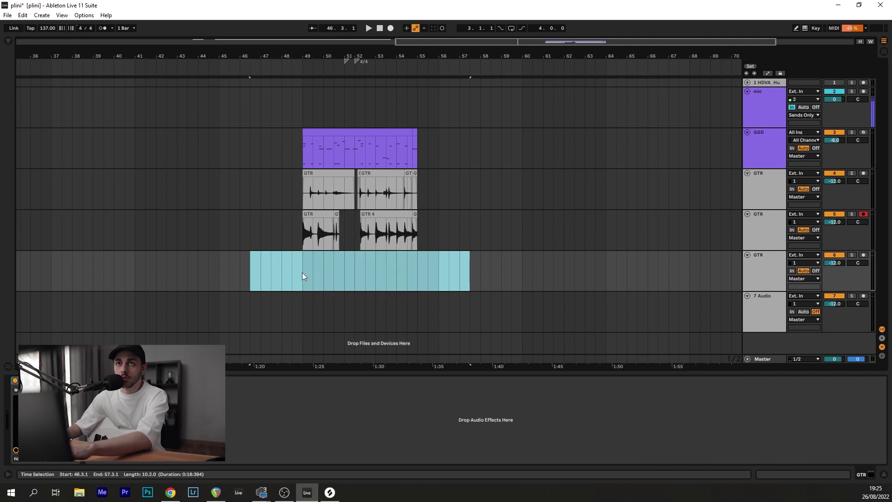
{"action": "key", "text": "Delete"}
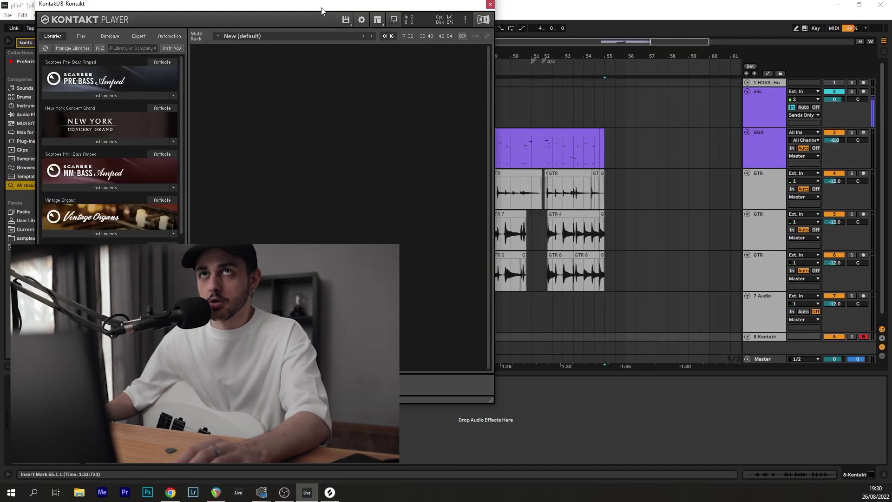
Load the GroveBass instrument in Kontakt and activate its OD tone
{"action": "left_click_drag", "start_coordinate": [180, 181], "coordinate": [180, 315]}
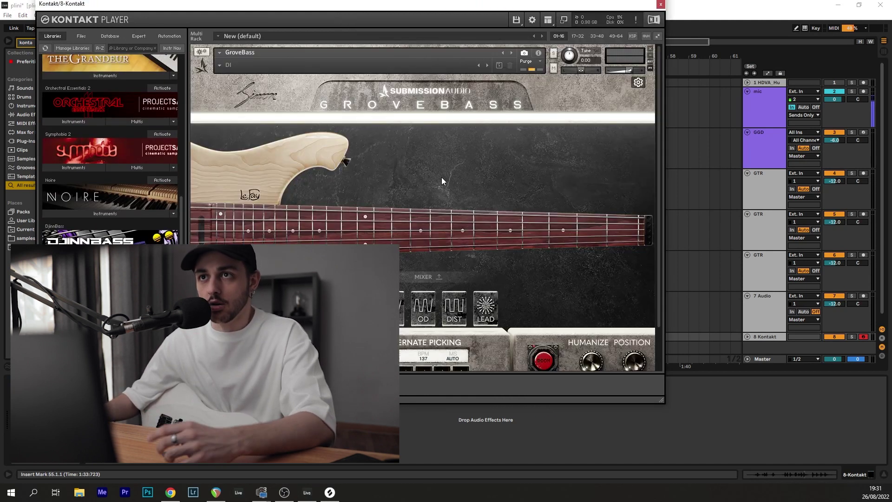
{"action": "left_click", "coordinate": [425, 315]}
{"action": "left_click_drag", "start_coordinate": [437, 10], "coordinate": [478, 84]}
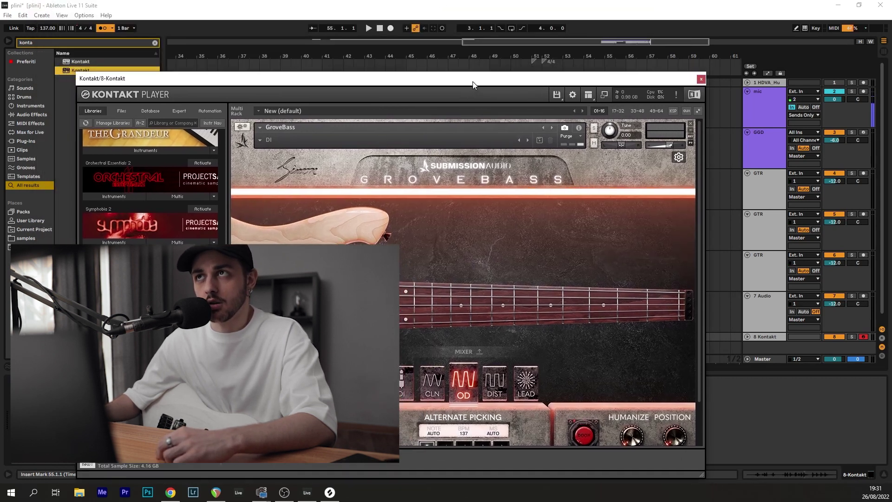
Hide the device view and browser, and move the unfolded Kontakt track directly below the GGD track
{"action": "left_click", "coordinate": [883, 474]}
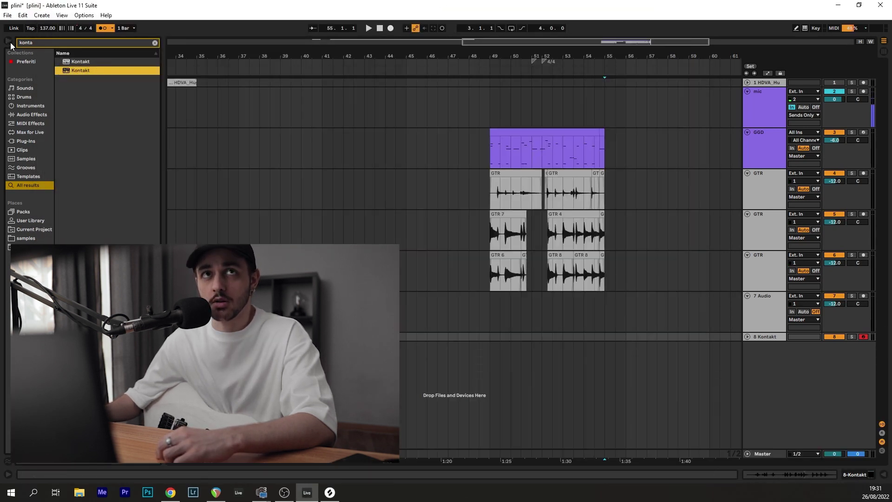
{"action": "left_click", "coordinate": [10, 43]}
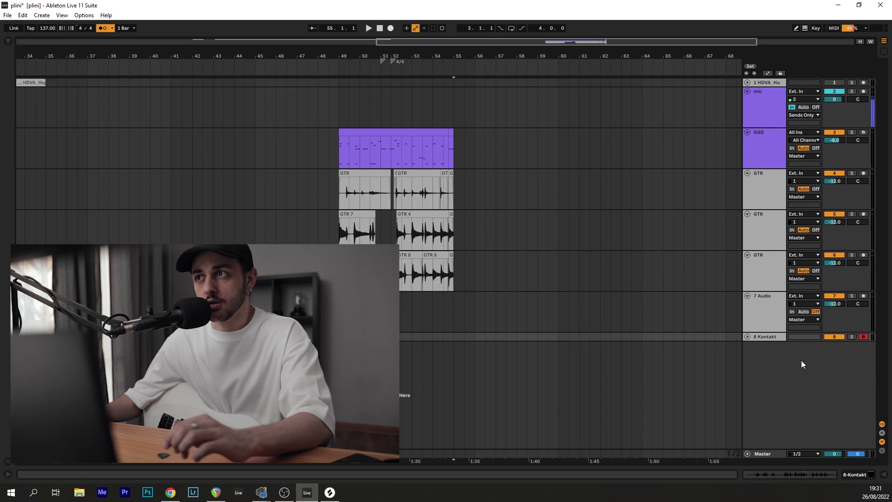
{"action": "left_click", "coordinate": [746, 337]}
{"action": "left_click_drag", "start_coordinate": [767, 345], "coordinate": [767, 212]}
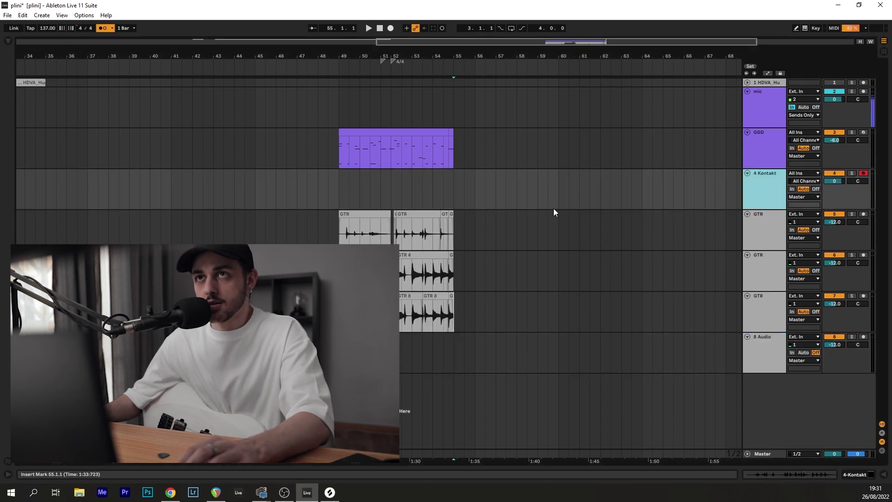
Color the Kontakt track pink
{"action": "left_click", "coordinate": [455, 185]}
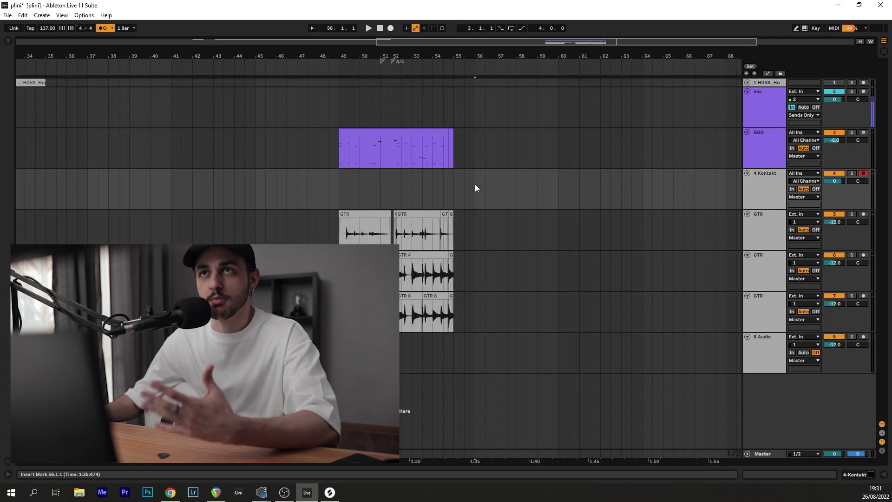
{"action": "right_click", "coordinate": [762, 192]}
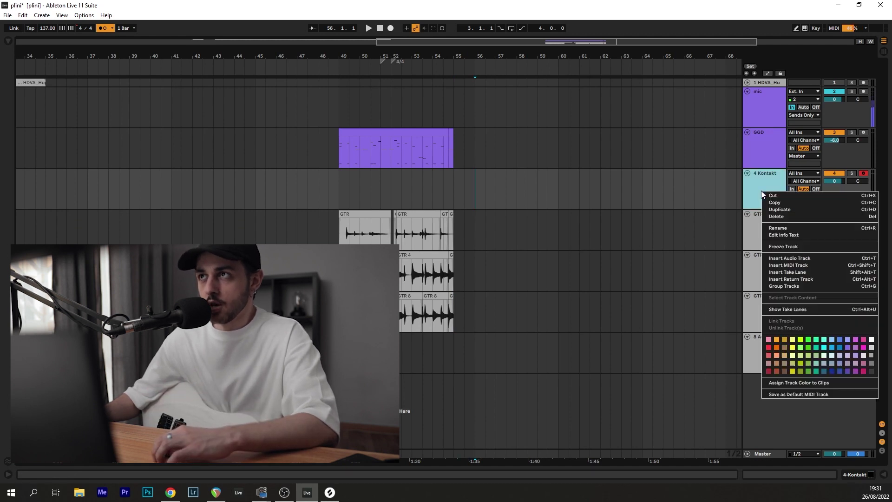
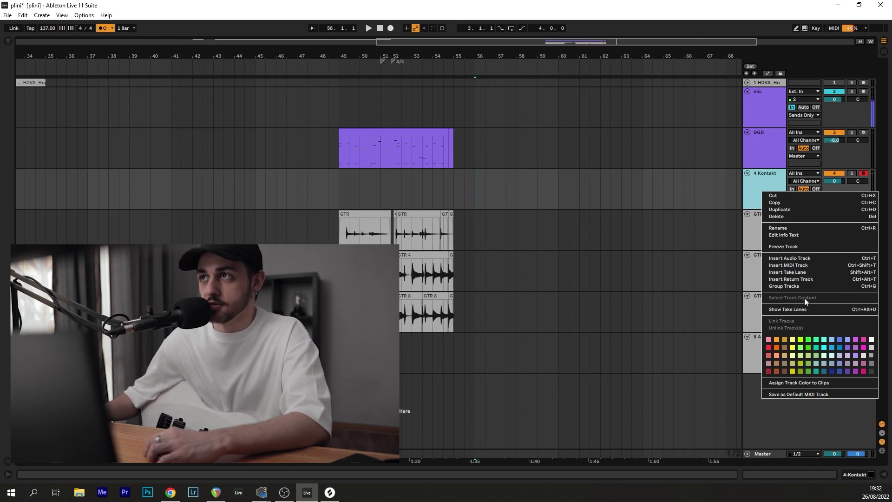
{"action": "left_click", "coordinate": [863, 364]}
{"action": "right_click", "coordinate": [756, 185]}
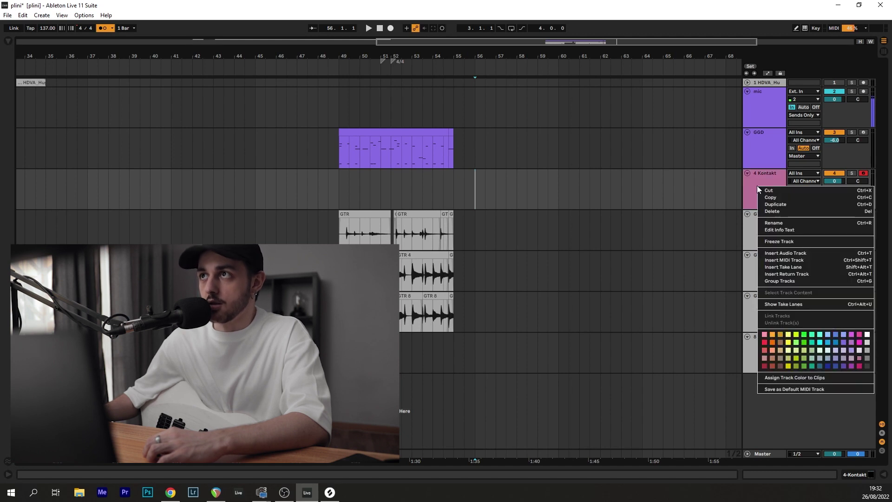
{"action": "left_click", "coordinate": [394, 200]}
Create an empty MIDI clip on the Kontakt track from bar 49 to bar 55
{"action": "left_click_drag", "start_coordinate": [338, 188], "coordinate": [456, 192]}
{"action": "key", "text": "ctrl+shift+m"}
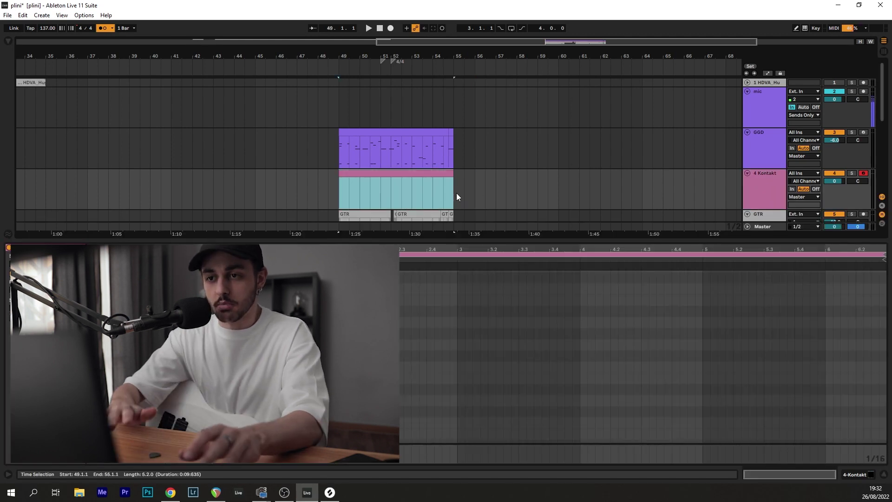
{"action": "left_click_drag", "start_coordinate": [186, 348], "coordinate": [186, 382]}
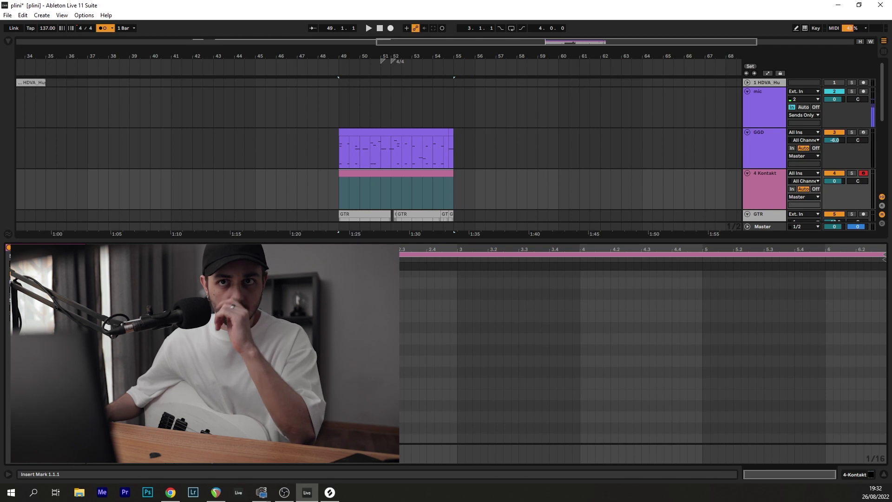
Copy all C0 notes from the GGD clip to the start of the Kontakt clip
{"action": "left_click", "coordinate": [385, 136]}
{"action": "double_click", "coordinate": [385, 135]}
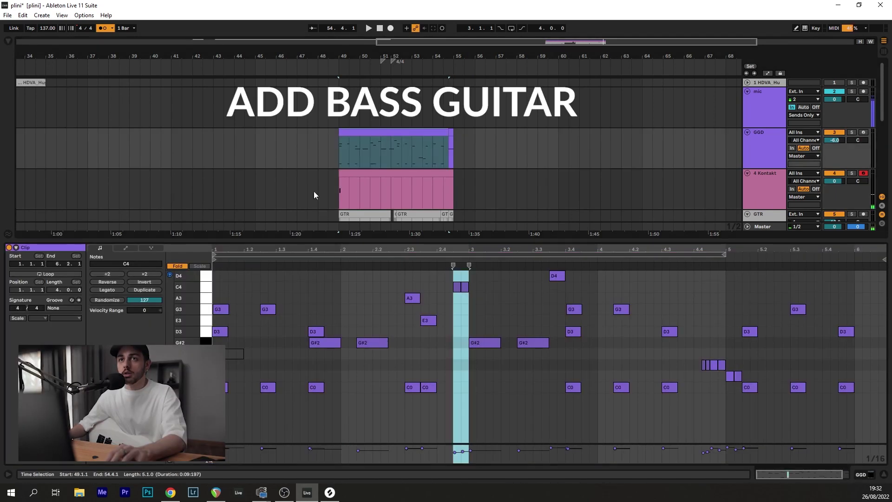
{"action": "left_click", "coordinate": [205, 387]}
{"action": "left_click", "coordinate": [356, 187]}
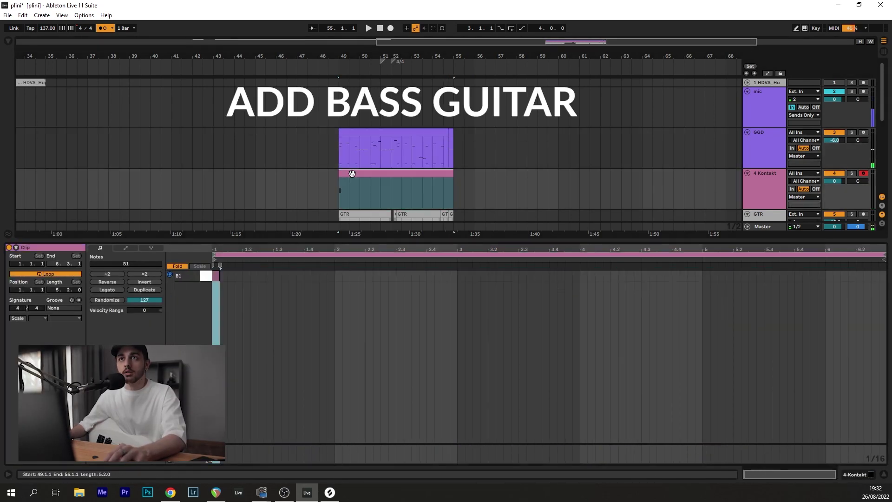
{"action": "left_click", "coordinate": [215, 302]}
{"action": "key", "text": "ctrl+v"}
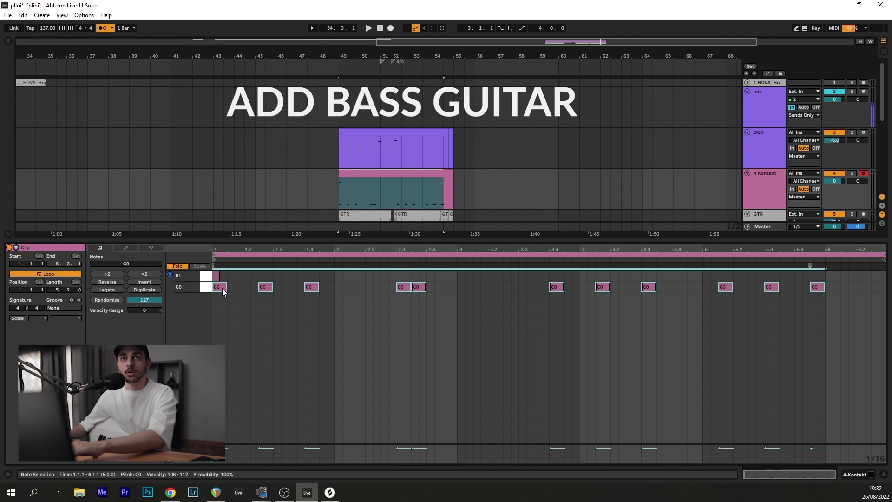
Turn off Fold in the Kontakt clip and transpose the pasted C0 notes up to A1
{"action": "left_click_drag", "start_coordinate": [223, 290], "coordinate": [224, 278]}
{"action": "left_click", "coordinate": [180, 266]}
{"action": "key", "text": "Down"}
{"action": "key", "text": "Down"}
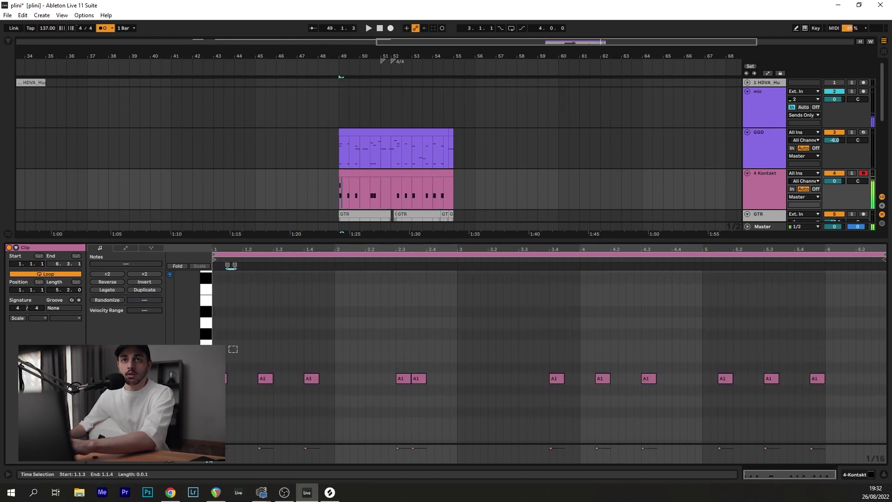
Transpose all notes in the Kontakt clip down to E1 and play the result
{"action": "key", "text": "Down"}
{"action": "key", "text": "Down"}
{"action": "key", "text": "Down"}
{"action": "key", "text": "Down"}
{"action": "key", "text": "Down"}
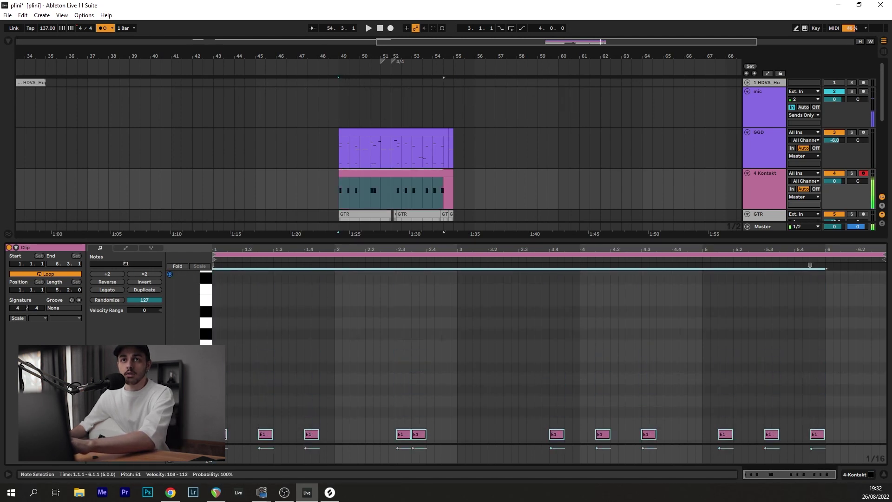
{"action": "scroll", "coordinate": [379, 366], "scroll_direction": "down", "scroll_amount": 3}
{"action": "key", "text": "space"}
{"action": "key", "text": "space"}
Apply Legato to the E1 notes in the first bar of the Kontakt clip
{"action": "left_click_drag", "start_coordinate": [336, 375], "coordinate": [215, 412]}
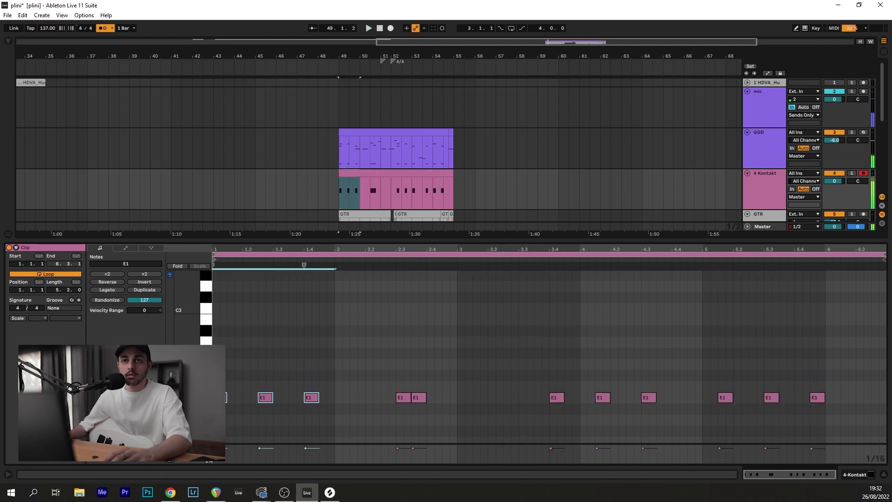
{"action": "left_click", "coordinate": [108, 289]}
{"action": "scroll", "coordinate": [418, 366], "scroll_direction": "down", "scroll_amount": 2}
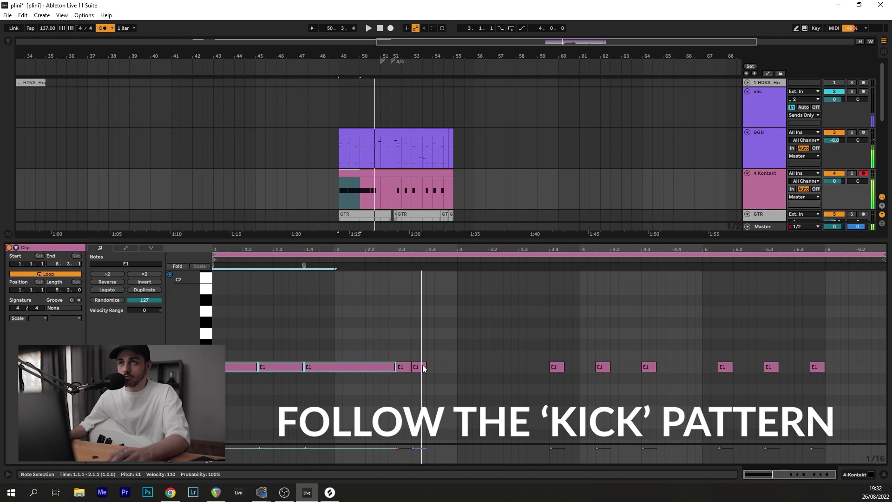
Raise the note at 2.3.3 in the Kontakt clip to F#1 during playback
{"action": "left_click", "coordinate": [423, 366]}
{"action": "key", "text": "Up"}
{"action": "key", "text": "Up"}
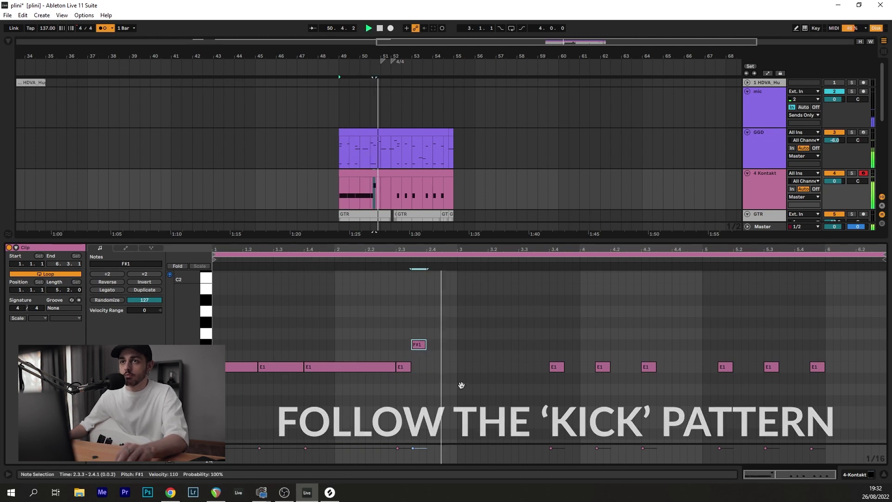
{"action": "key", "text": "space"}
Raise the velocity of all notes in the Kontakt clip to the 121–126 range and play from bar 3
{"action": "key", "text": "ctrl+a"}
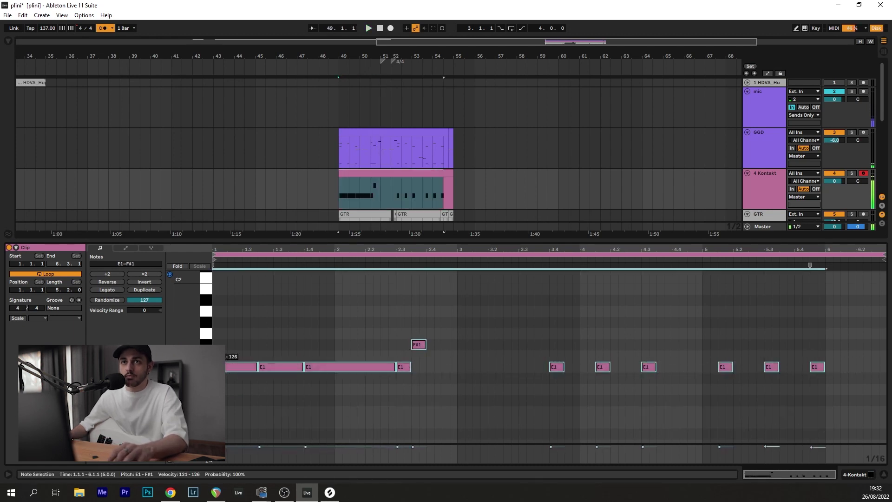
{"action": "left_click", "coordinate": [519, 330]}
{"action": "left_click", "coordinate": [540, 255]}
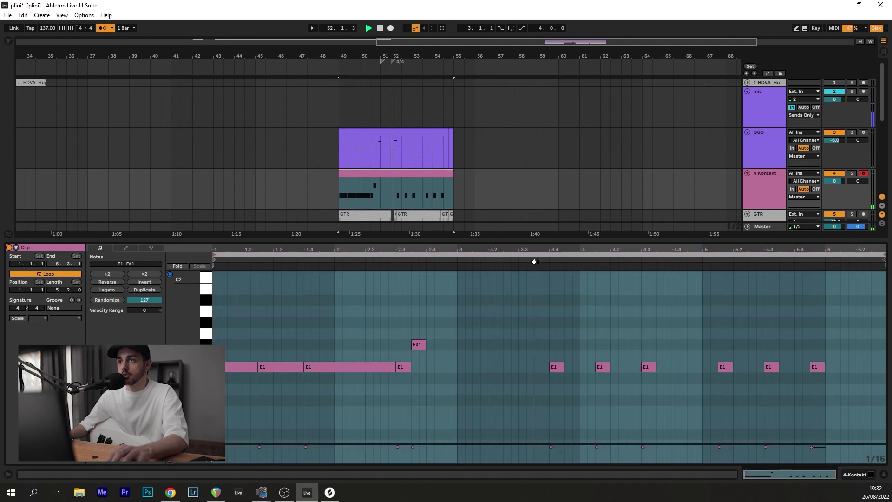
Transpose the three notes from 3.4 to 4.3 up to G#1 and set the Kontakt track volume to -15.0 dB
{"action": "left_click_drag", "start_coordinate": [528, 346], "coordinate": [657, 374]}
{"action": "key", "text": "Up"}
{"action": "key", "text": "Up"}
{"action": "key", "text": "Up"}
{"action": "key", "text": "Up"}
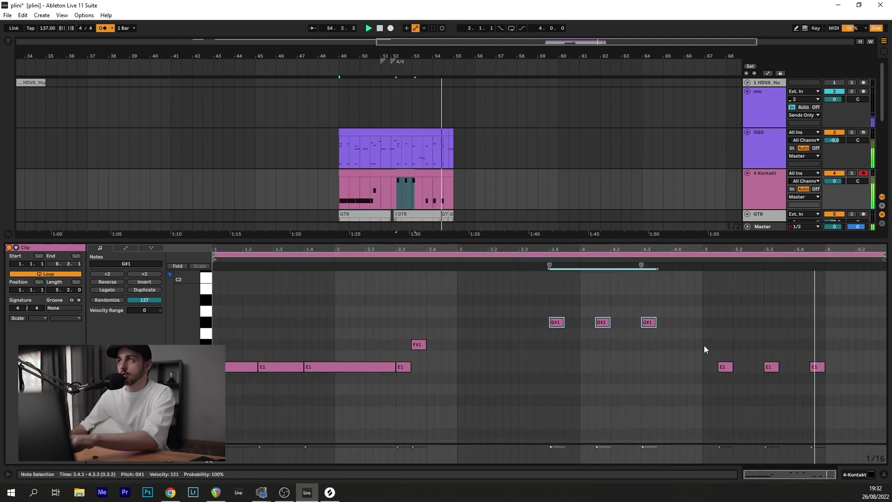
{"action": "left_click_drag", "start_coordinate": [834, 181], "coordinate": [831, 190]}
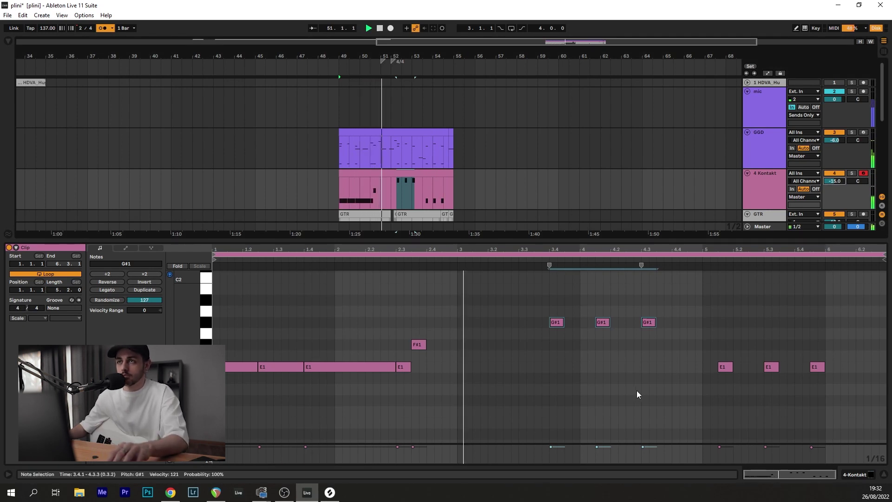
{"action": "scroll", "coordinate": [589, 360], "scroll_direction": "down", "scroll_amount": 2}
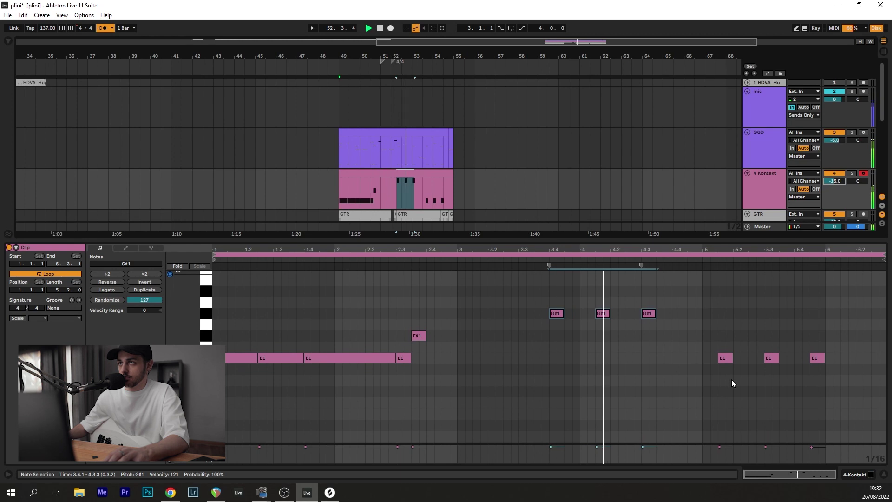
Apply Legato to the three G#1 notes and set the Kontakt track volume to -14.0 dB
{"action": "left_click_drag", "start_coordinate": [673, 333], "coordinate": [525, 288]}
{"action": "key", "text": "space"}
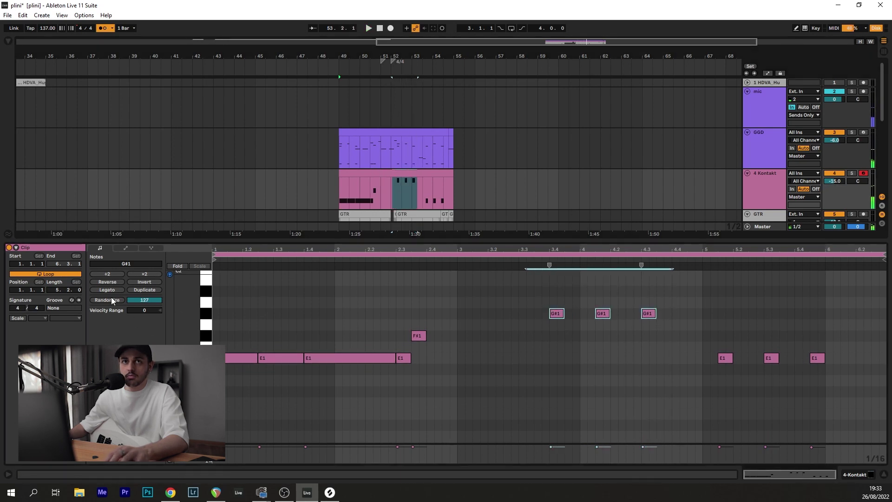
{"action": "left_click", "coordinate": [112, 289]}
{"action": "left_click", "coordinate": [645, 259]}
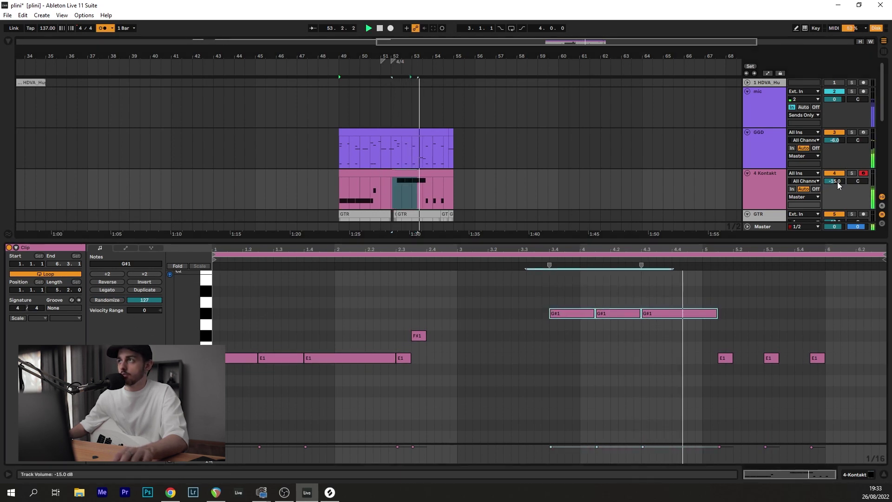
{"action": "left_click_drag", "start_coordinate": [837, 181], "coordinate": [837, 177]}
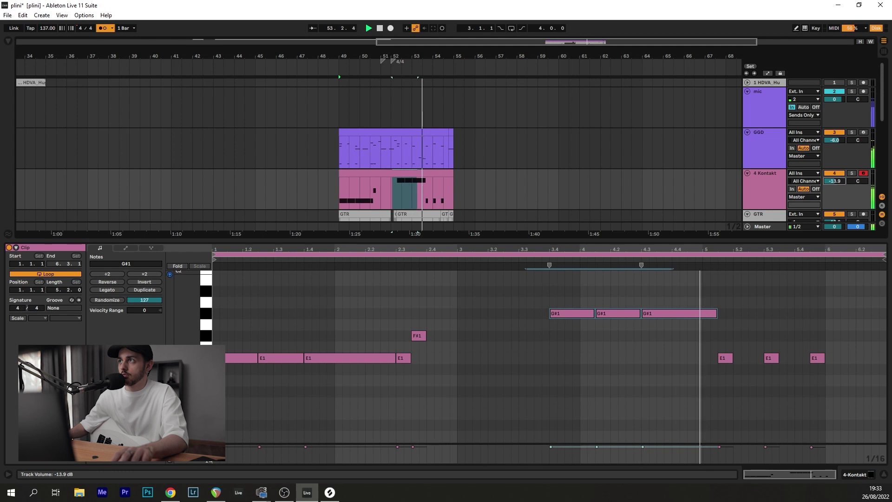
{"action": "left_click", "coordinate": [641, 260]}
Shorten the last G#1 note to end at 5.1.1 and fill the gap up to 5.1.3 with an A#1 note
{"action": "key", "text": "space"}
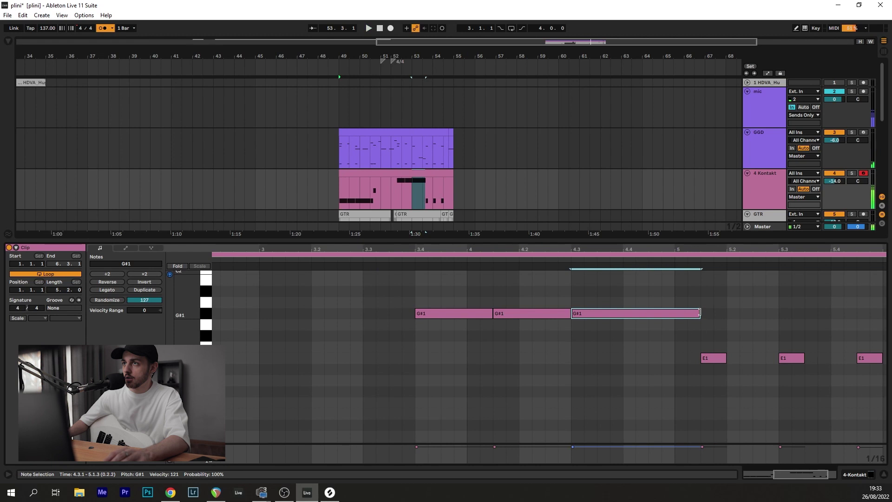
{"action": "left_click_drag", "start_coordinate": [698, 310], "coordinate": [670, 310]}
{"action": "key", "text": "space"}
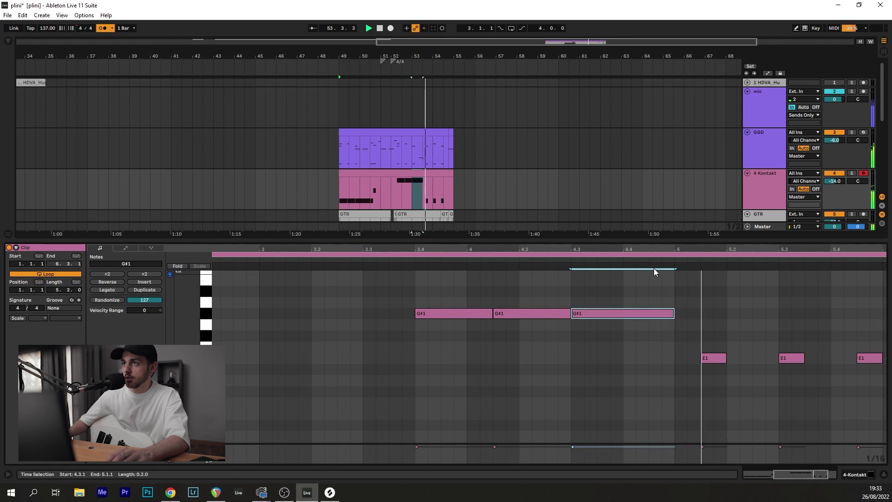
{"action": "key", "text": "space"}
{"action": "double_click", "coordinate": [680, 313]}
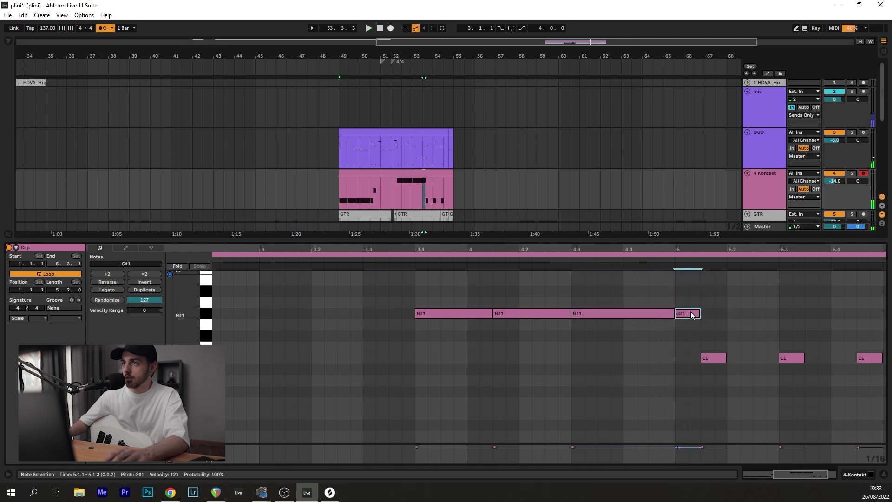
{"action": "left_click_drag", "start_coordinate": [691, 312], "coordinate": [688, 288]}
Transpose the last three E1 notes up to B1, apply Legato to them and play back the passage
{"action": "left_click_drag", "start_coordinate": [688, 327], "coordinate": [860, 382]}
{"action": "key", "text": "Up"}
{"action": "key", "text": "Up"}
{"action": "key", "text": "Up"}
{"action": "key", "text": "Up"}
{"action": "key", "text": "Up"}
{"action": "key", "text": "Up"}
{"action": "key", "text": "Up"}
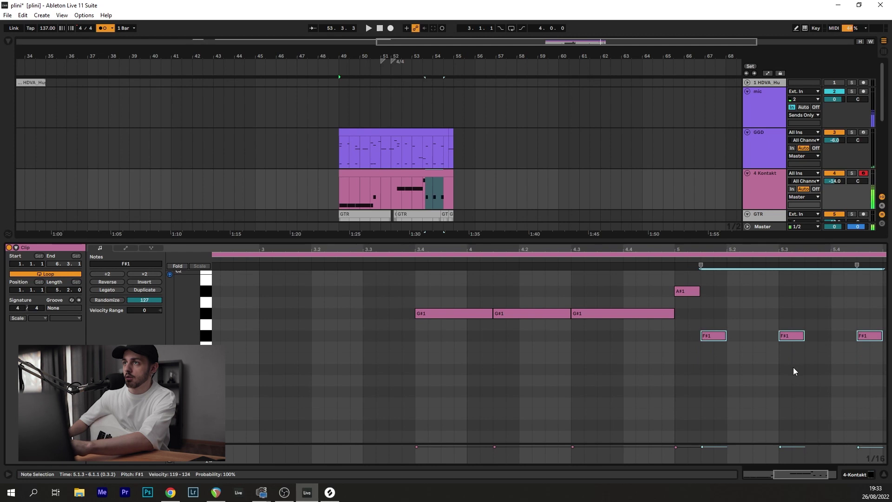
{"action": "left_click", "coordinate": [108, 289]}
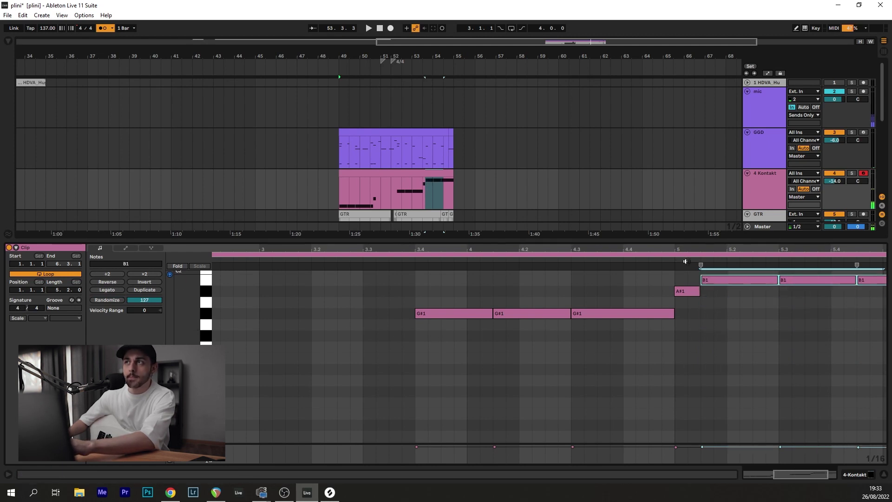
{"action": "left_click", "coordinate": [639, 260]}
{"action": "scroll", "coordinate": [794, 321], "scroll_direction": "down", "scroll_amount": 3}
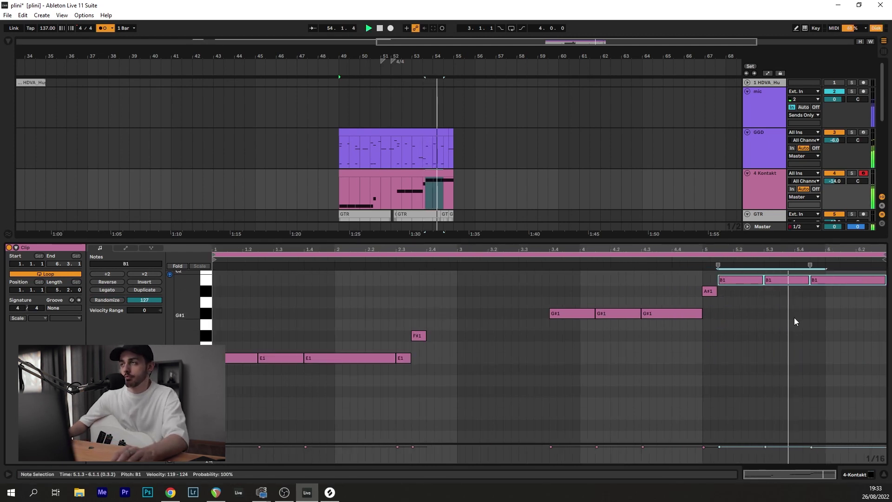
{"action": "scroll", "coordinate": [681, 355], "scroll_direction": "up", "scroll_amount": 1}
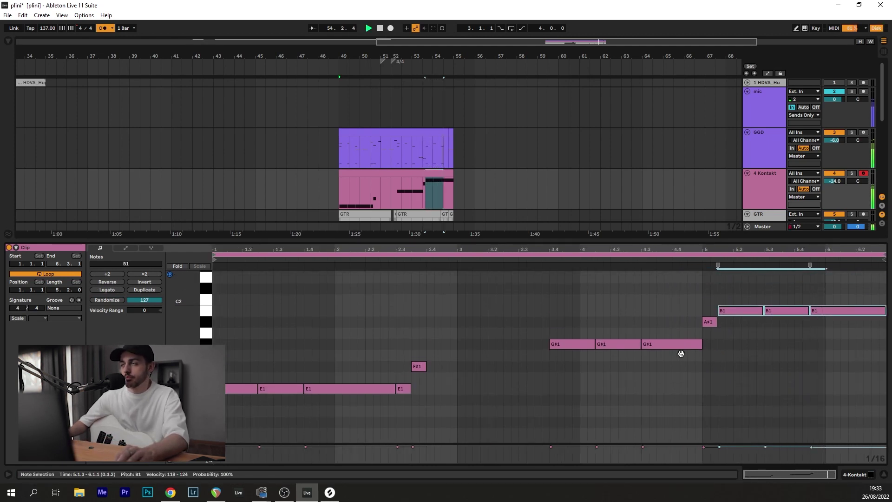
Copy a B1 note to 6.2.1 so it fills the end of the Kontakt clip, and play the ending
{"action": "key", "text": "space"}
{"action": "left_click", "coordinate": [823, 294]}
{"action": "left_click_drag", "start_coordinate": [790, 313], "coordinate": [866, 316]}
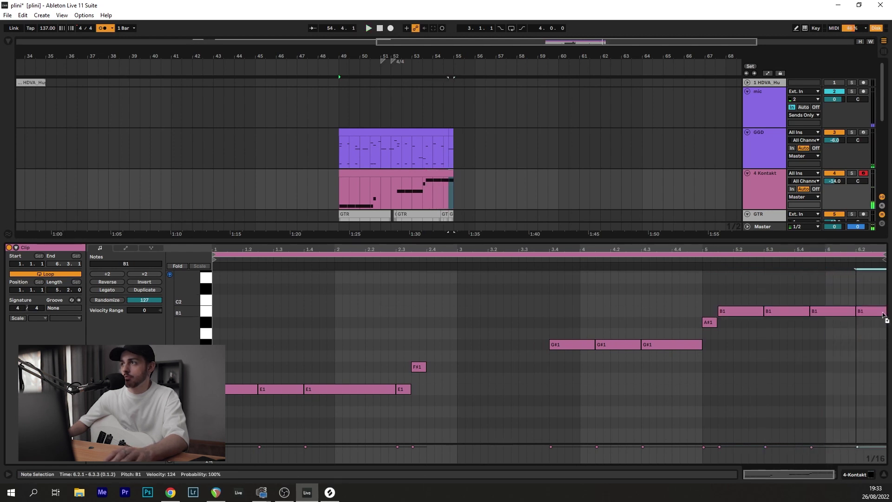
{"action": "left_click", "coordinate": [816, 259]}
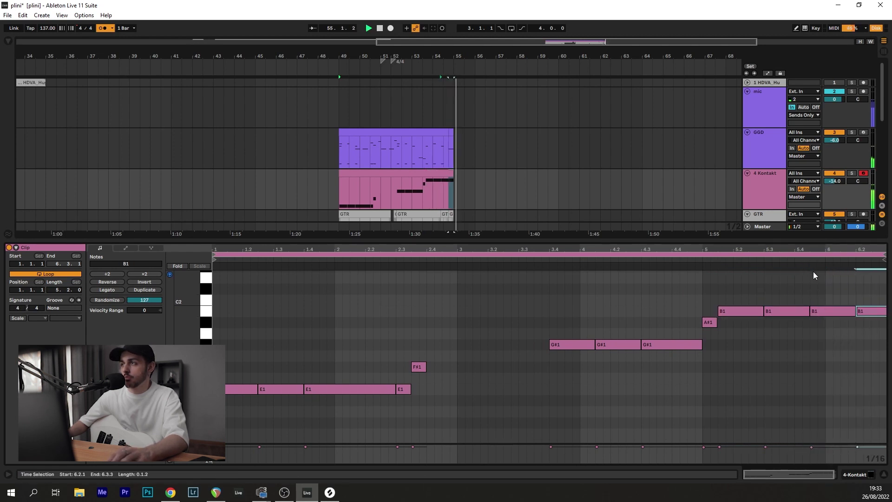
{"action": "key", "text": "space"}
Play the arrangement from bar 49 with the clip view hidden, and disarm the Kontakt track
{"action": "left_click", "coordinate": [342, 206]}
{"action": "key", "text": "space"}
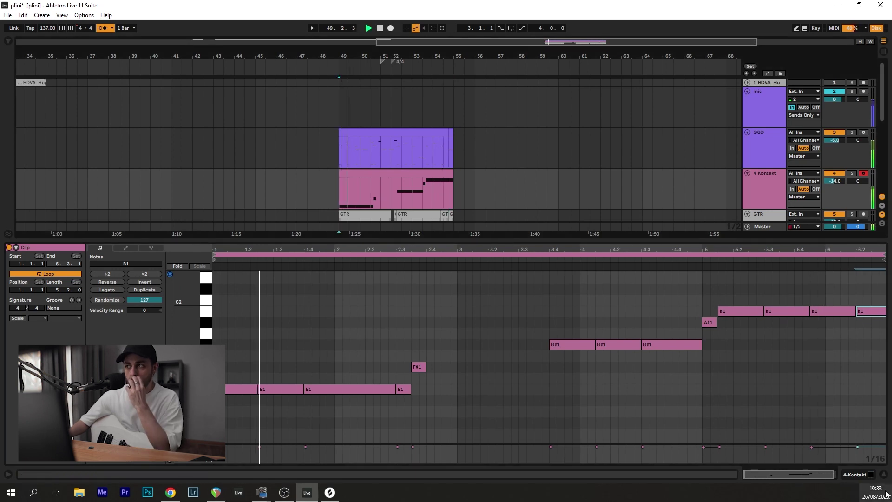
{"action": "left_click", "coordinate": [883, 474]}
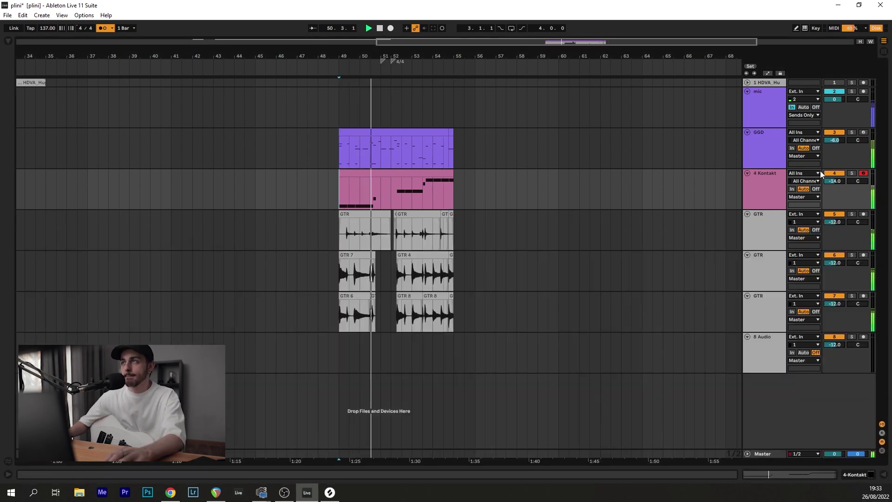
{"action": "left_click", "coordinate": [864, 173]}
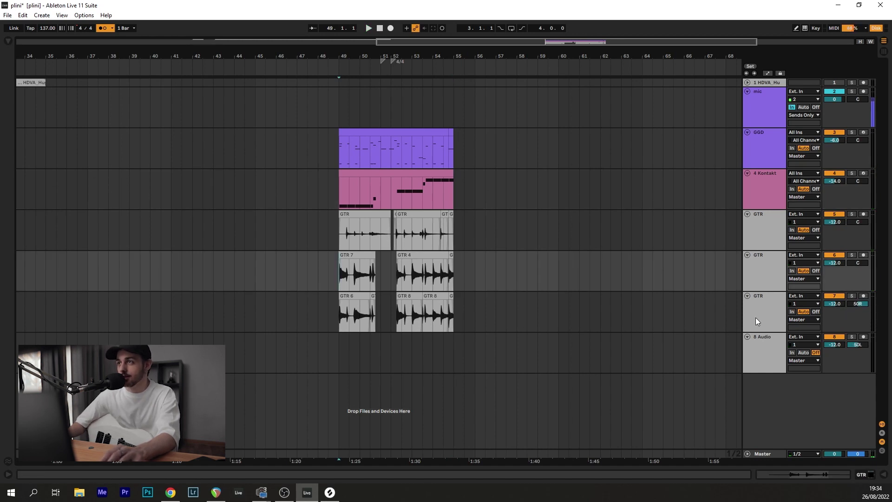
Pan the second GTR track to 50R and the third to 50L, and set both volumes to -14.0 dB
{"action": "left_click", "coordinate": [863, 279]}
{"action": "left_click_drag", "start_coordinate": [860, 263], "coordinate": [861, 218]}
{"action": "left_click_drag", "start_coordinate": [859, 304], "coordinate": [859, 306]}
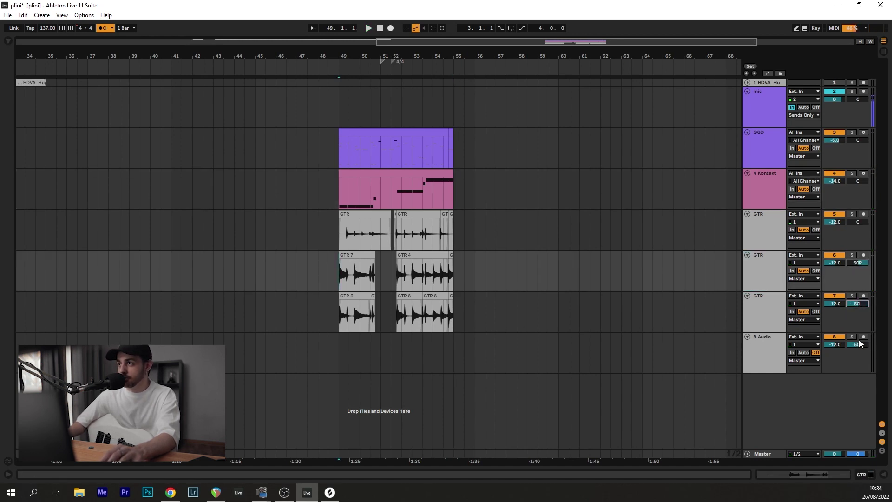
{"action": "left_click", "coordinate": [482, 250]}
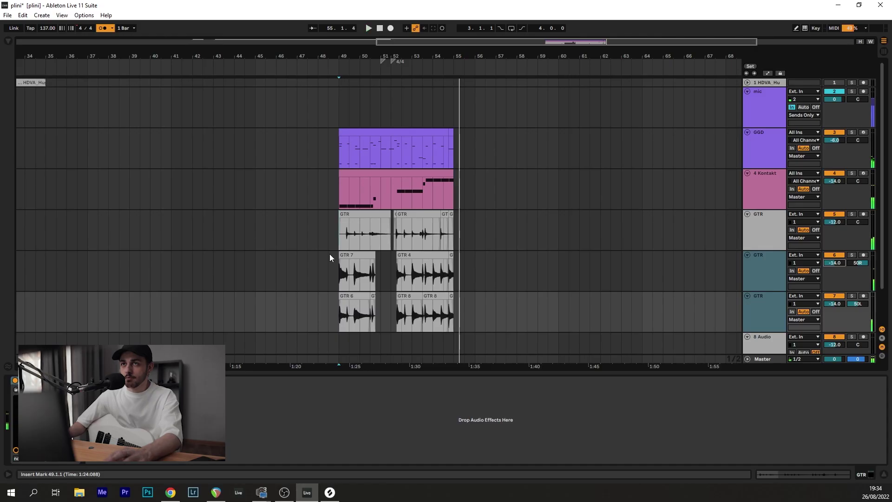
{"action": "scroll", "coordinate": [464, 274], "scroll_direction": "up", "scroll_amount": 2}
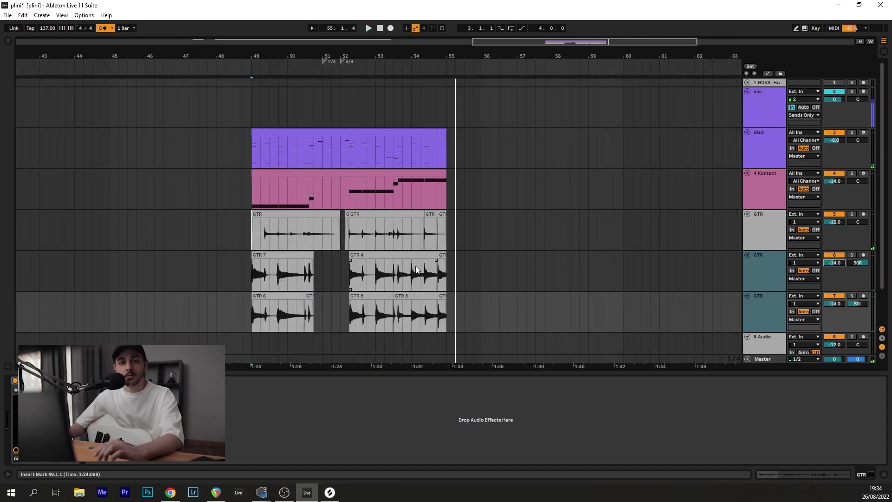
{"action": "scroll", "coordinate": [470, 273], "scroll_direction": "down", "scroll_amount": 1}
{"action": "left_click", "coordinate": [477, 233]}
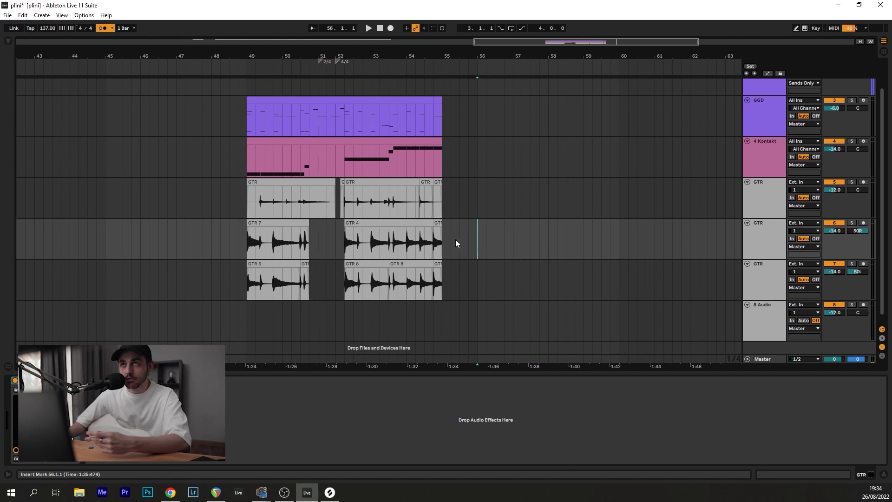
{"action": "left_click", "coordinate": [884, 474]}
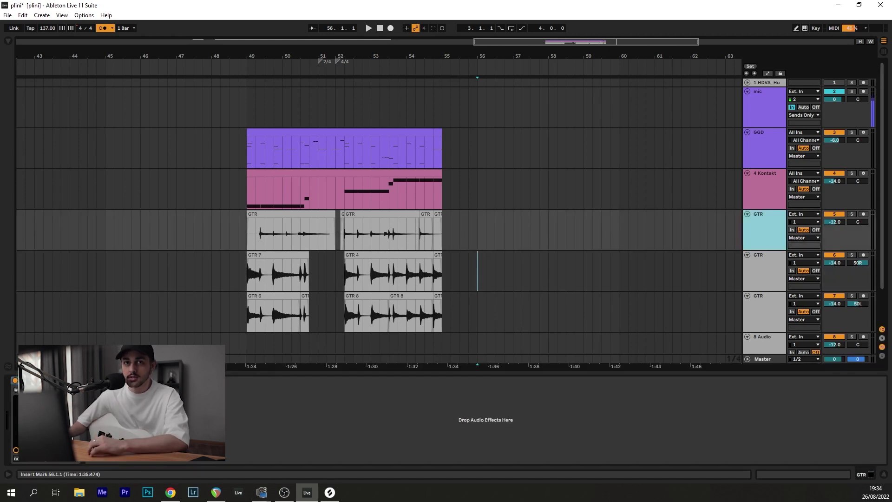
Load the user preset "lead" in the first GTR track's Archetype Plini plugin and close its window
{"action": "key", "text": "ctrl+alt+p"}
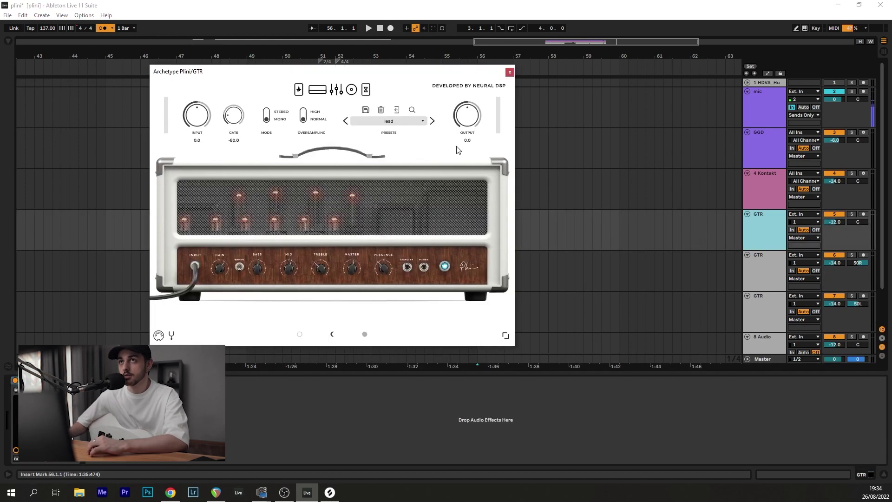
{"action": "left_click", "coordinate": [400, 122]}
{"action": "mouse_move", "coordinate": [389, 183]}
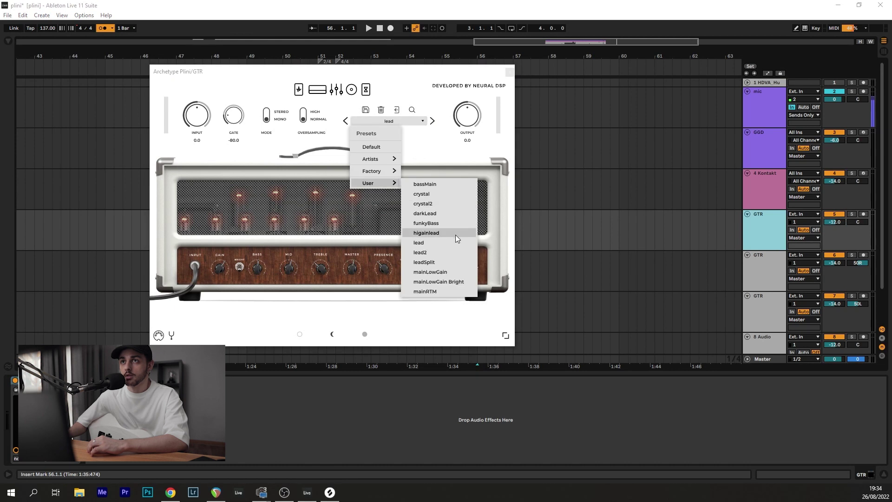
{"action": "left_click", "coordinate": [433, 242]}
{"action": "left_click", "coordinate": [509, 72]}
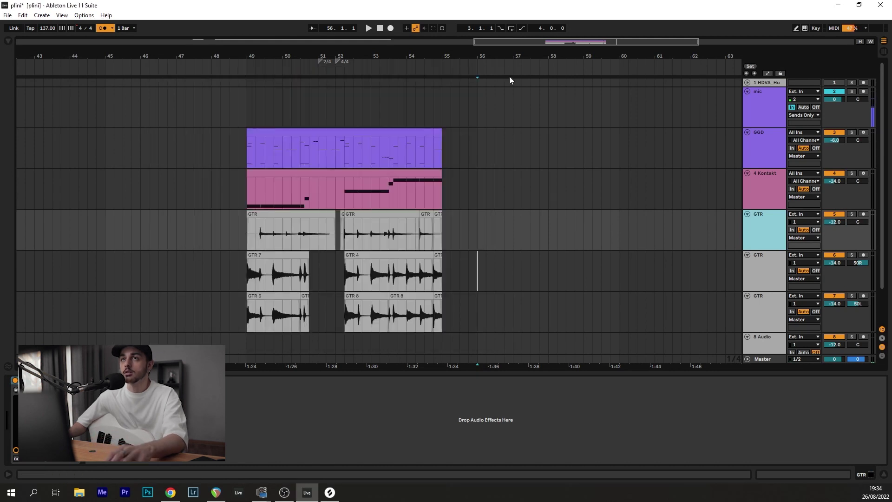
Play the riff from bar 49, then solo the first GTR track and arm it for recording
{"action": "key", "text": "space"}
{"action": "key", "text": "space"}
{"action": "left_click", "coordinate": [255, 235]}
{"action": "key", "text": "space"}
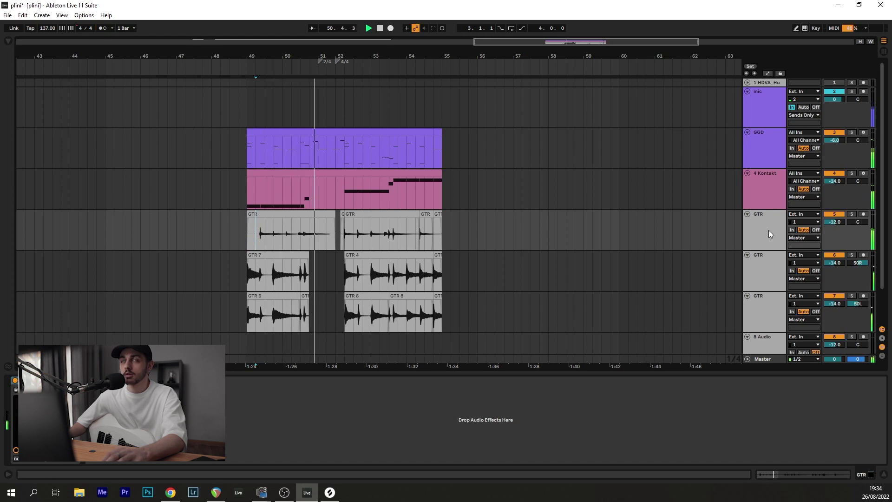
{"action": "left_click", "coordinate": [851, 214]}
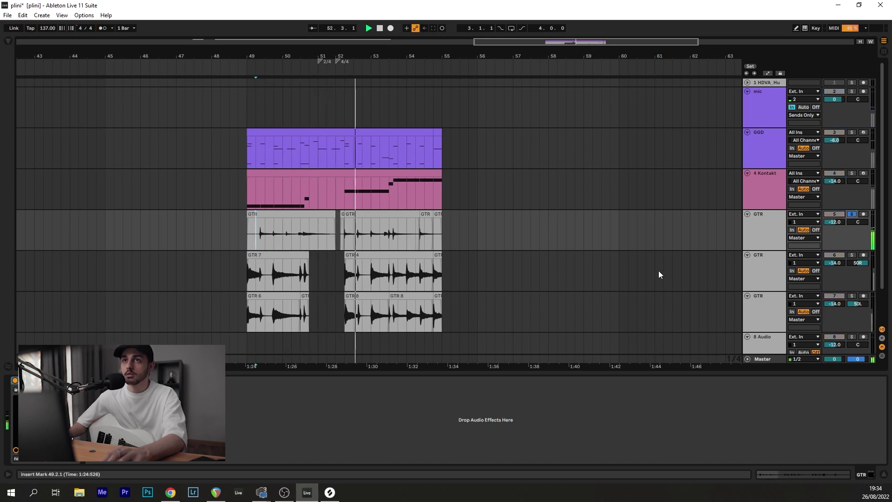
{"action": "left_click", "coordinate": [863, 214]}
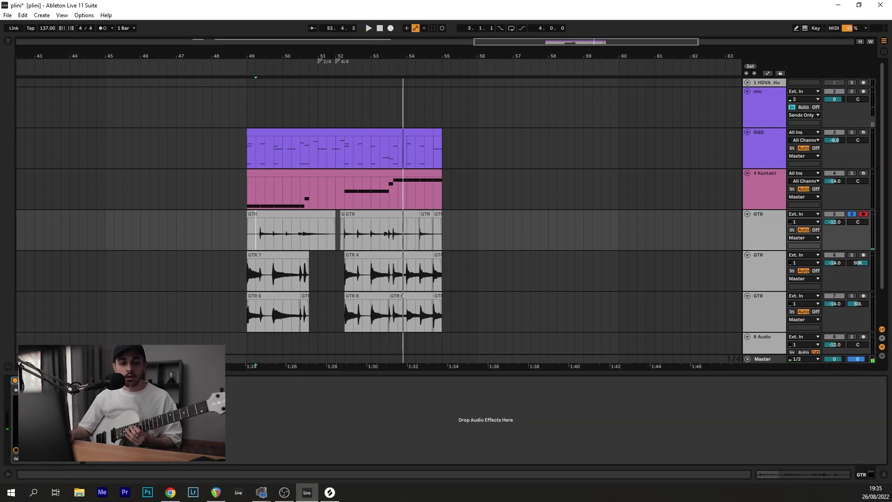
In the GTR track's Archetype Plini equalizer, set 16kHz to -4.5, 65Hz to -4.4 and 8kHz to -0.8, and check the amp page
{"action": "left_click", "coordinate": [30, 380]}
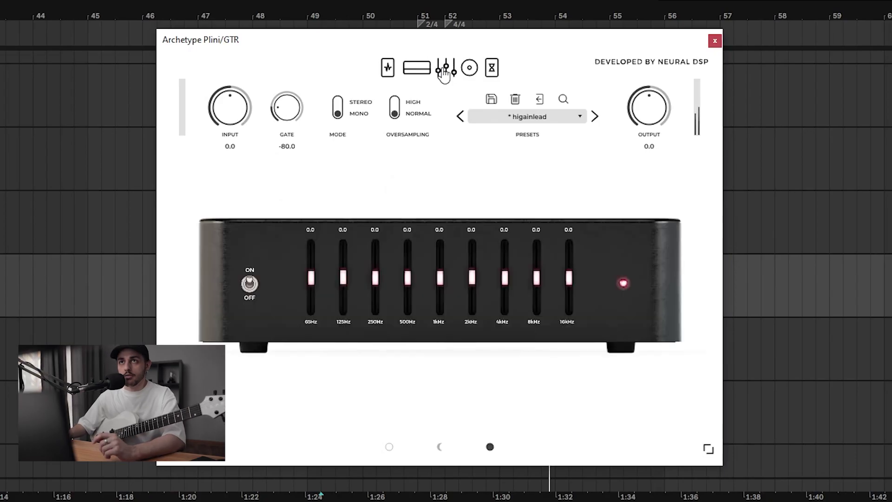
{"action": "left_click_drag", "start_coordinate": [569, 280], "coordinate": [569, 291]}
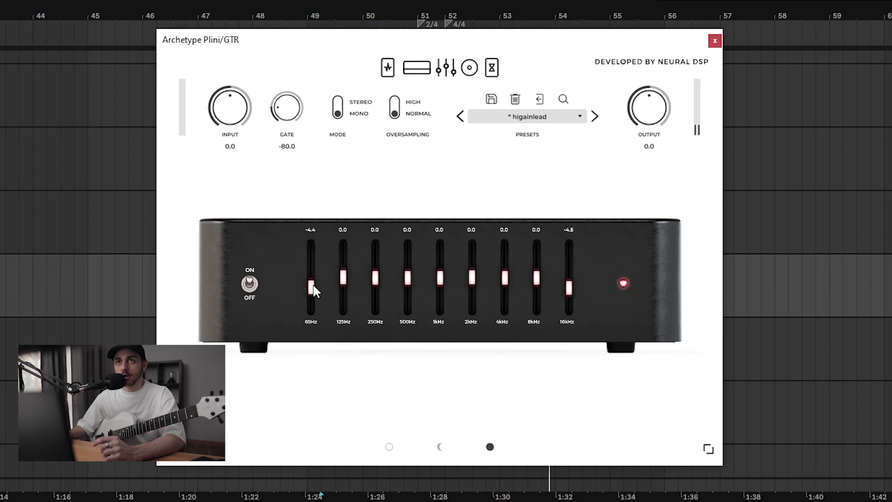
{"action": "left_click_drag", "start_coordinate": [535, 282], "coordinate": [537, 281]}
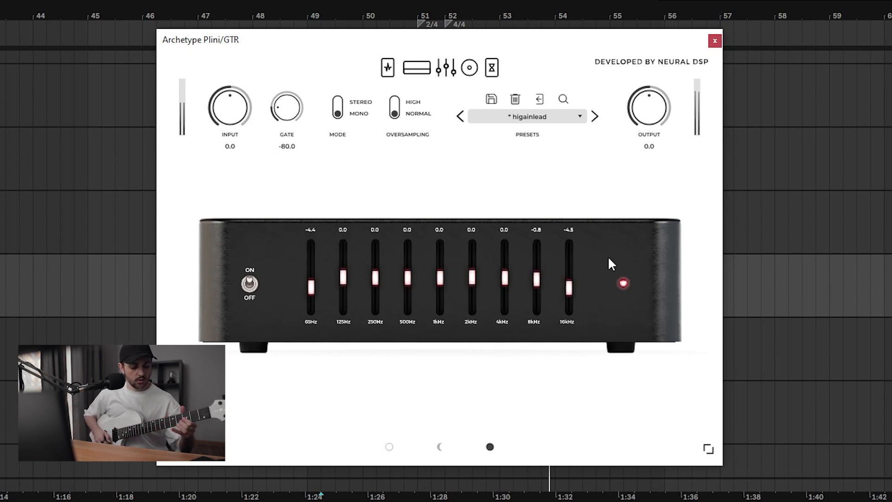
{"action": "left_click", "coordinate": [423, 73]}
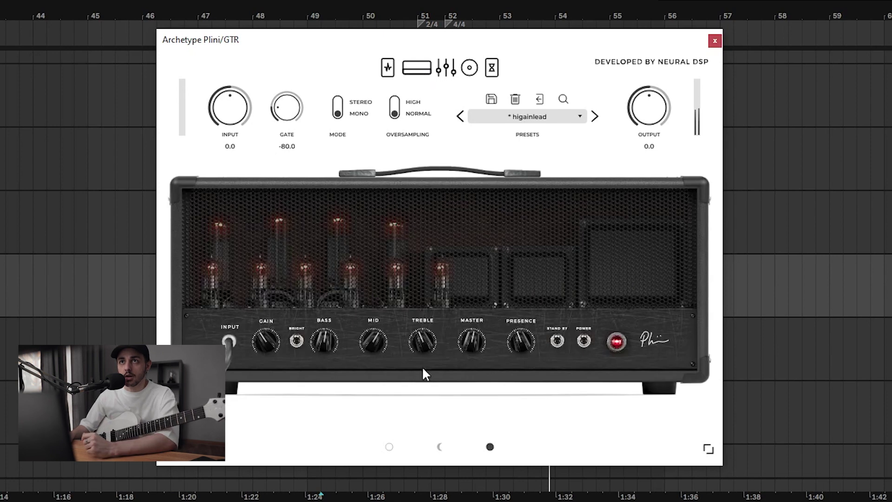
{"action": "left_click", "coordinate": [446, 67]}
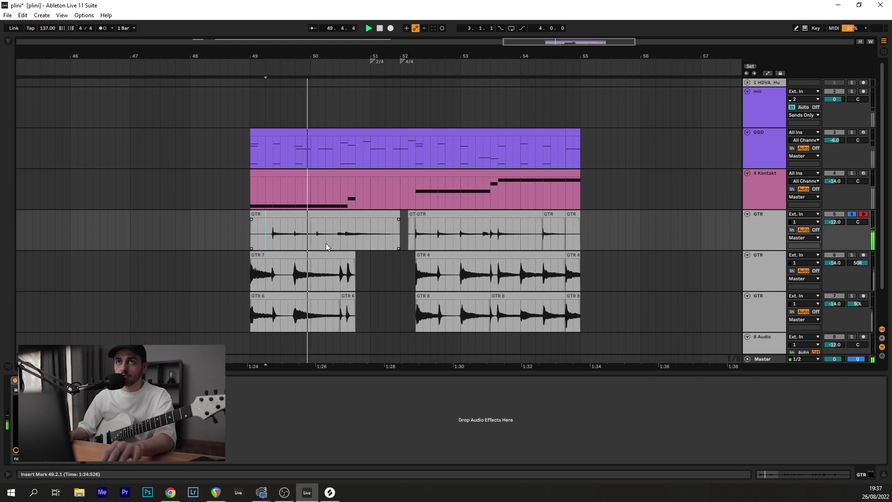
Record a new lead guitar take from bar 49 on the second GTR track
{"action": "scroll", "coordinate": [326, 246], "scroll_direction": "down", "scroll_amount": 2}
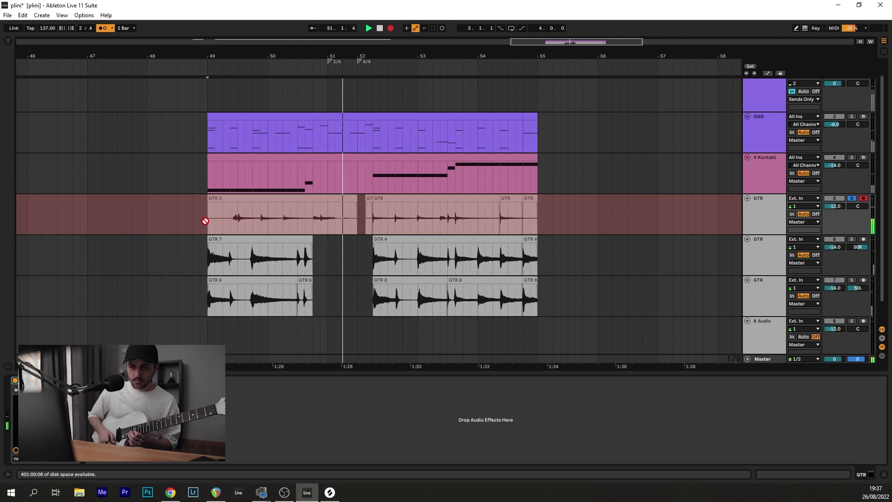
{"action": "left_click", "coordinate": [206, 256]}
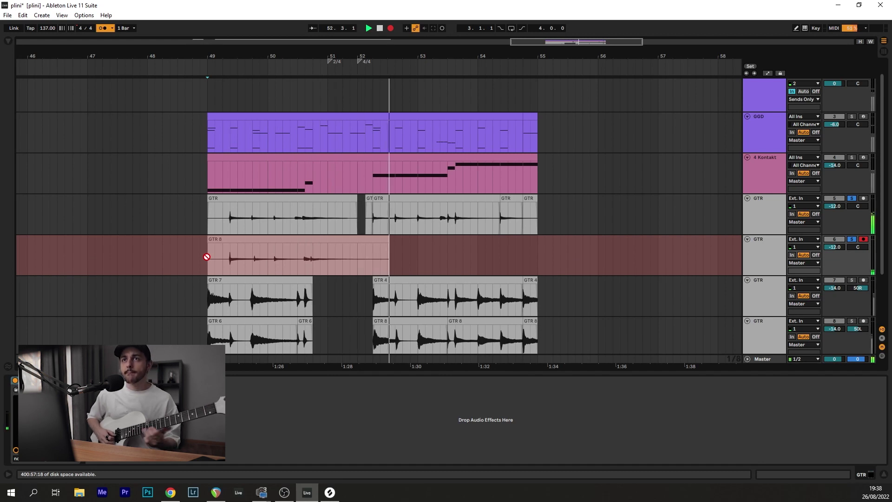
{"action": "key", "text": "space"}
Warp the new take's clip so the third hit lands halfway between 2 and 2.2 and the last hit on 2.4
{"action": "scroll", "coordinate": [297, 262], "scroll_direction": "up", "scroll_amount": 3}
{"action": "double_click", "coordinate": [300, 258]}
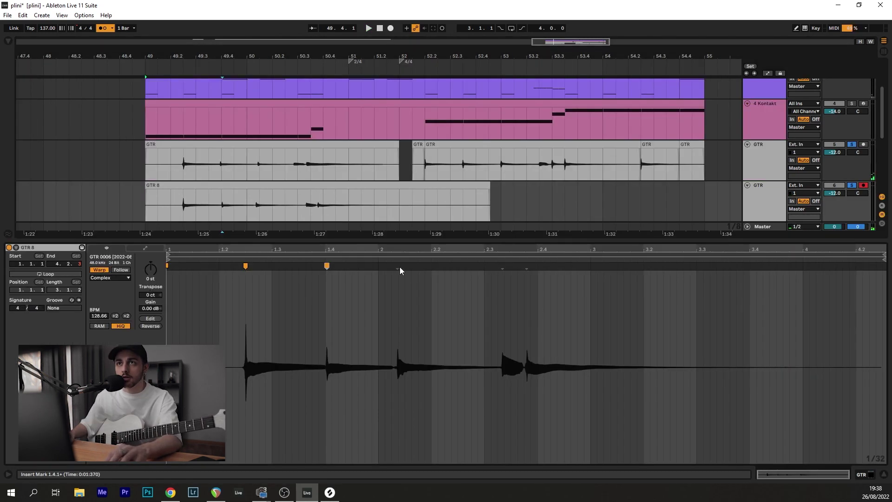
{"action": "left_click_drag", "start_coordinate": [397, 265], "coordinate": [405, 265]}
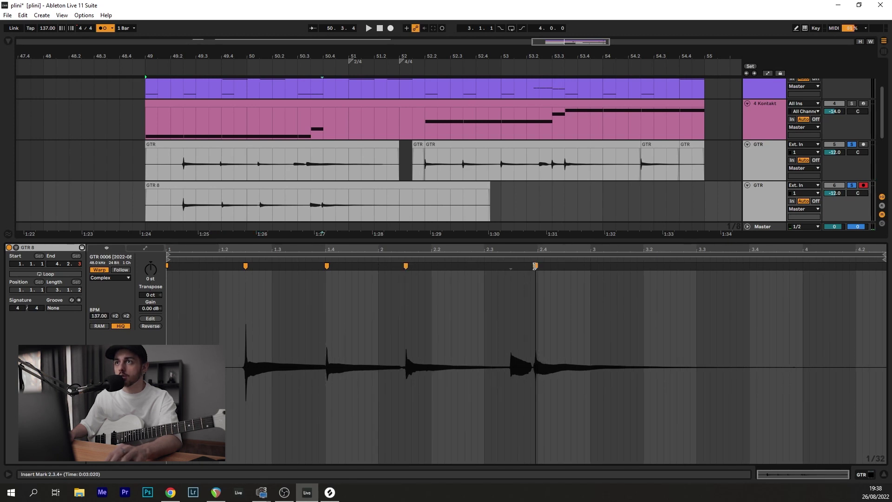
{"action": "left_click_drag", "start_coordinate": [535, 266], "coordinate": [539, 265]}
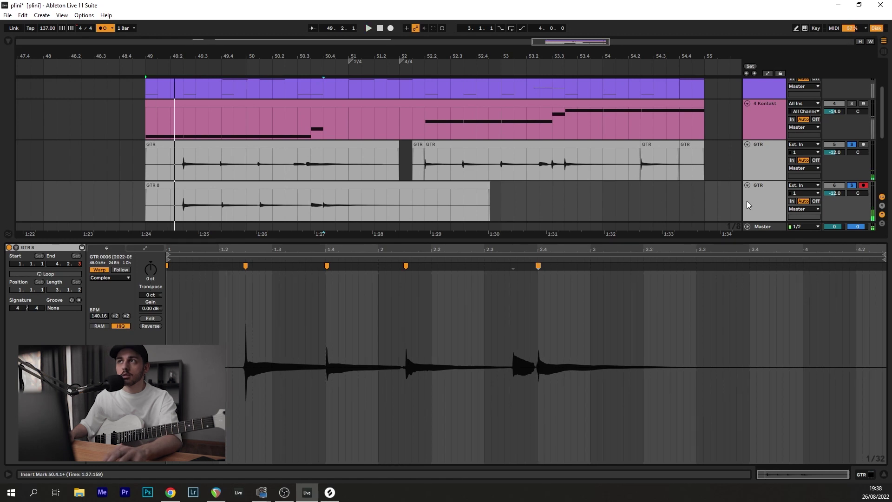
Unsolo the first GTR track and play the riff from bar 49 with the clip view hidden
{"action": "left_click", "coordinate": [851, 144]}
{"action": "key", "text": "space"}
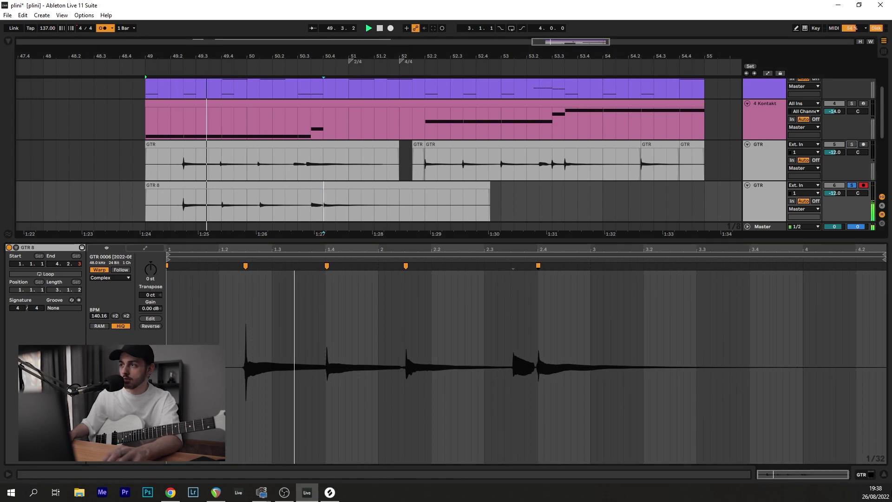
{"action": "left_click", "coordinate": [883, 475]}
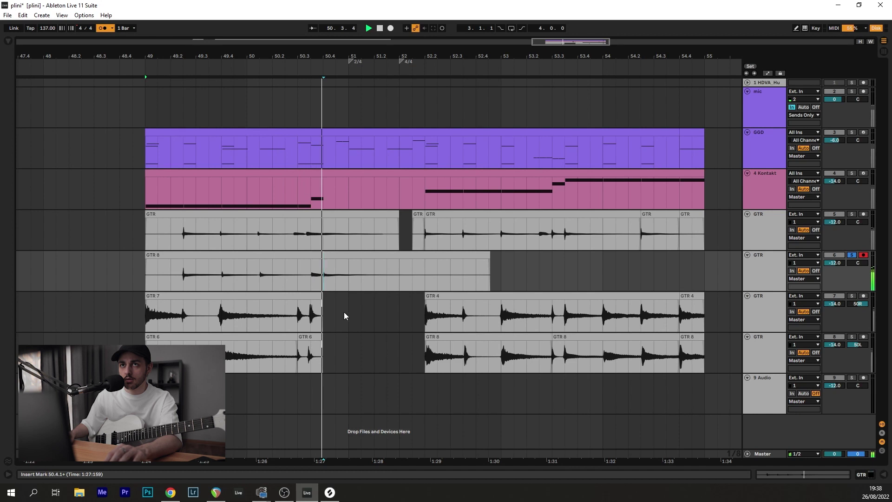
{"action": "key", "text": "space"}
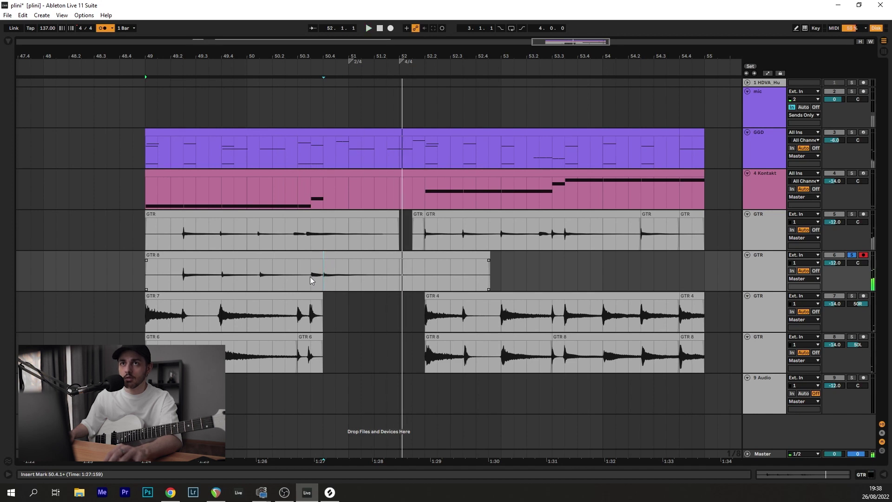
Record a replacement opening note past bar 55 on the second GTR track and fit it into bar 49
{"action": "left_click_drag", "start_coordinate": [310, 277], "coordinate": [577, 270]}
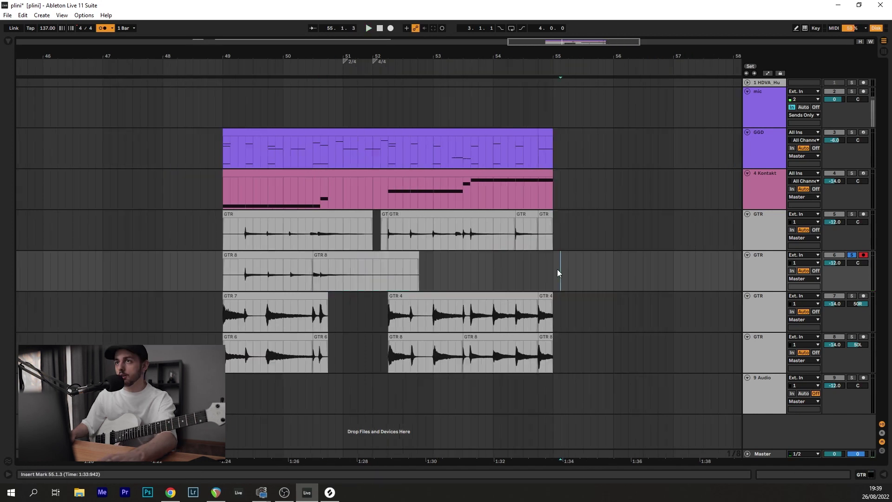
{"action": "key", "text": "space"}
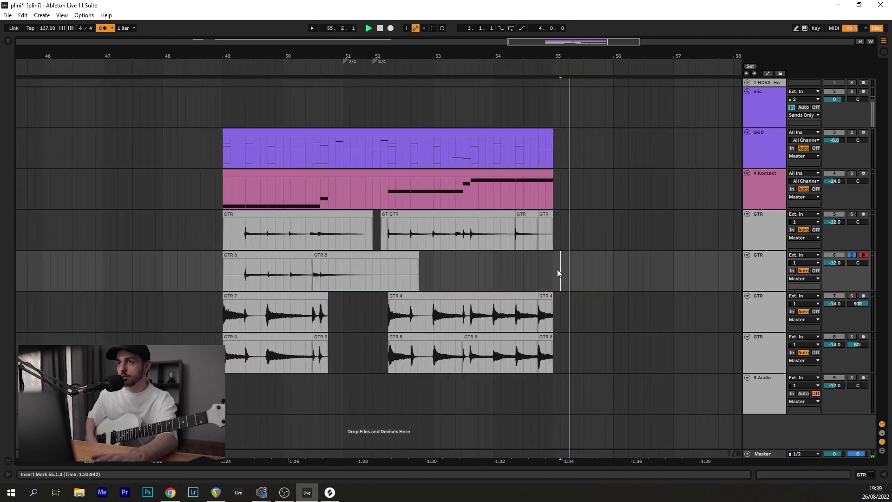
{"action": "key", "text": "F9"}
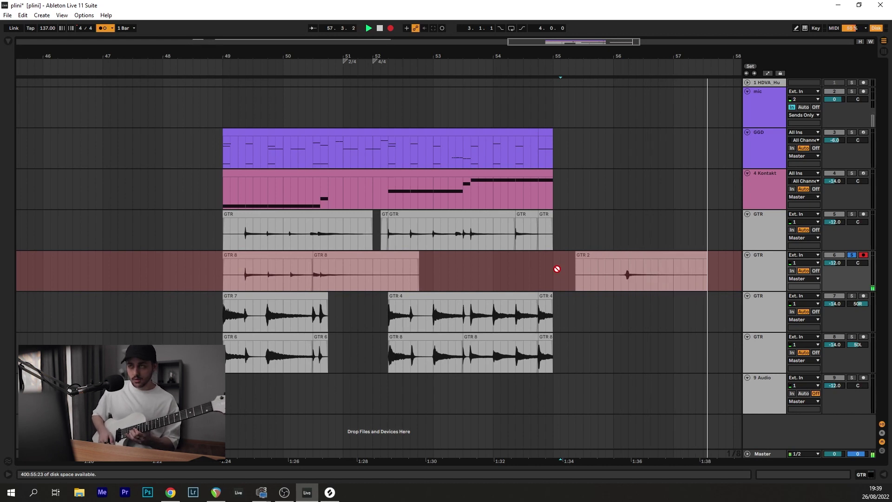
{"action": "key", "text": "space"}
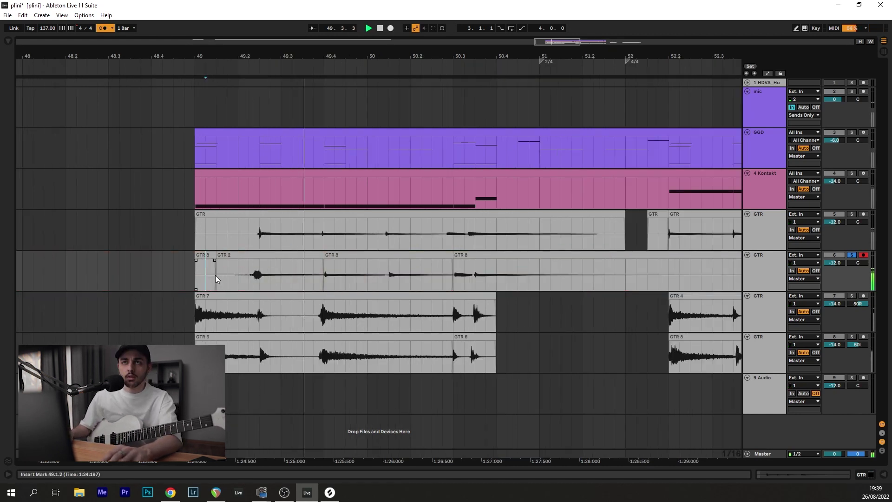
Delete the leftover replacement clips past bar 55 on the second GTR track
{"action": "key", "text": "minus"}
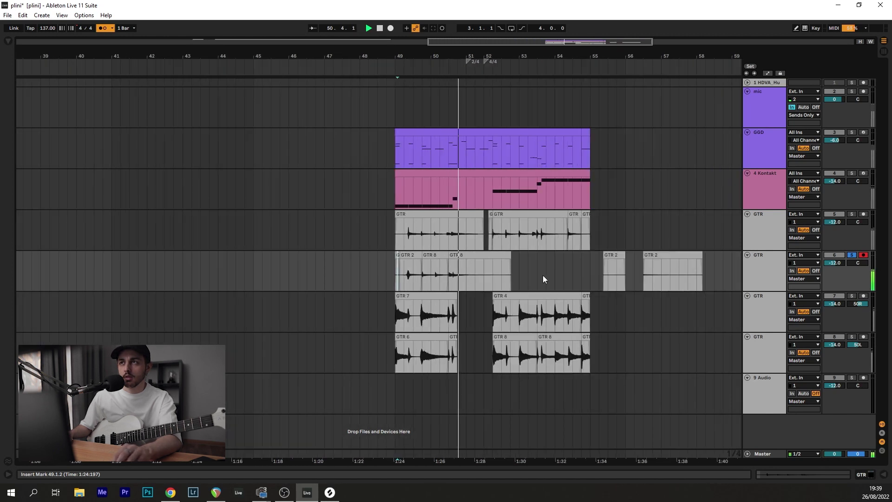
{"action": "left_click_drag", "start_coordinate": [545, 278], "coordinate": [820, 278]}
{"action": "key", "text": "Delete"}
Record the rest of the lead riff on the second GTR track, from about bar 51 to just past bar 55
{"action": "left_click", "coordinate": [851, 254]}
{"action": "left_click", "coordinate": [863, 254]}
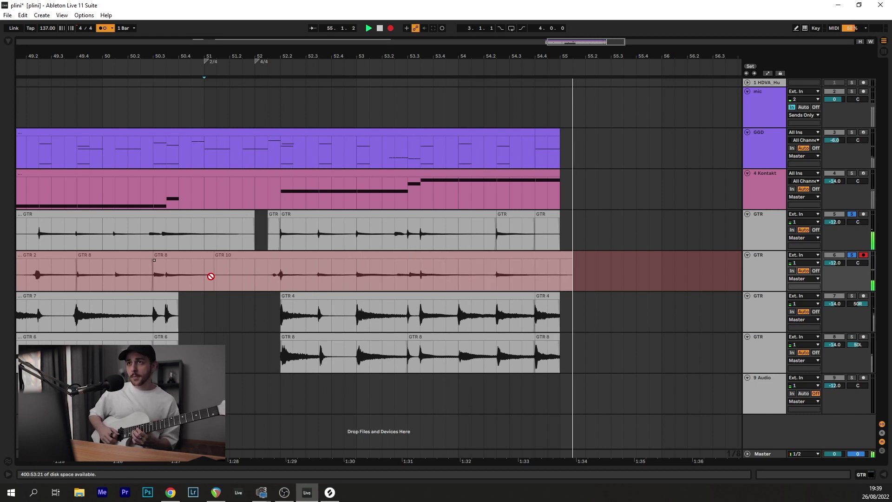
{"action": "key", "text": "F9"}
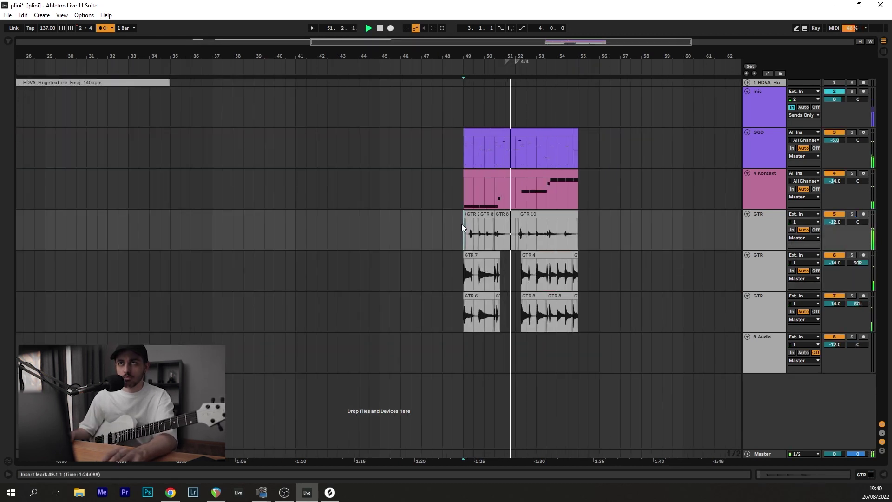
Play the full arrangement from bar 49 and save the set
{"action": "scroll", "coordinate": [461, 226], "scroll_direction": "up", "scroll_amount": 5}
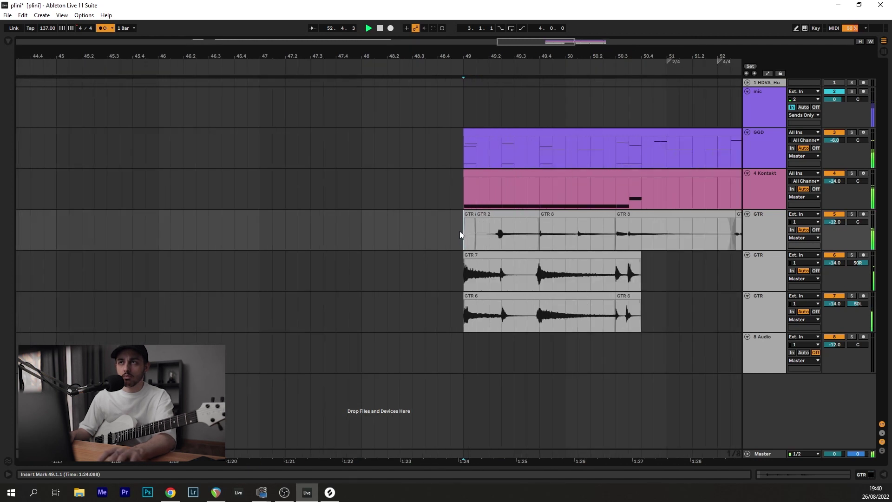
{"action": "key", "text": "minus"}
{"action": "key", "text": "minus"}
{"action": "key", "text": "ctrl+s"}
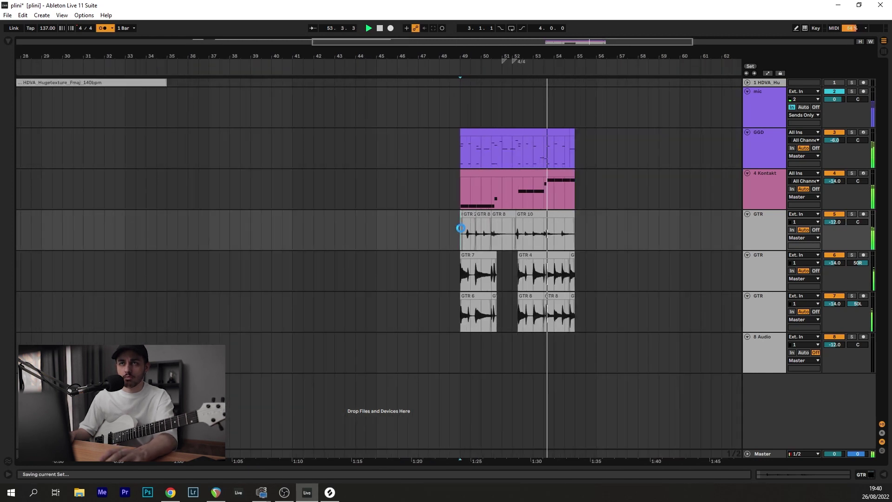
{"action": "left_click", "coordinate": [461, 228]}
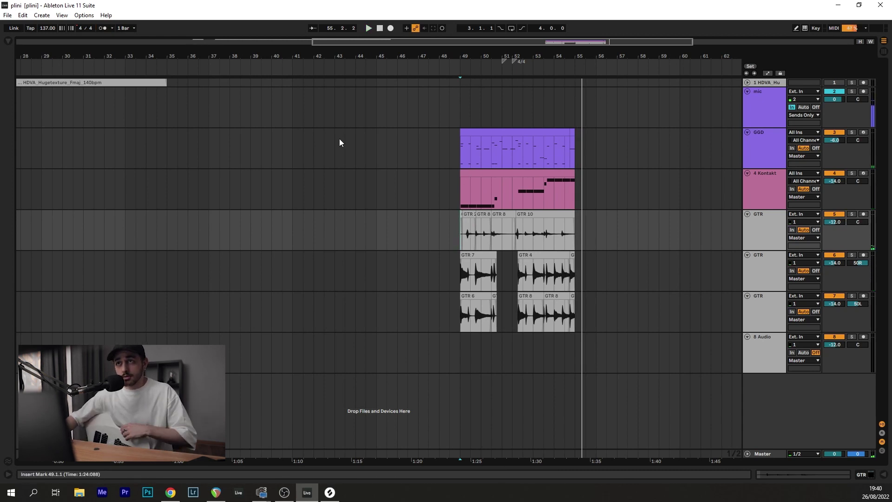
Search the browser for "marimba" and add the Toy Marimba preset as a new track
{"action": "key", "text": "ctrl+f"}
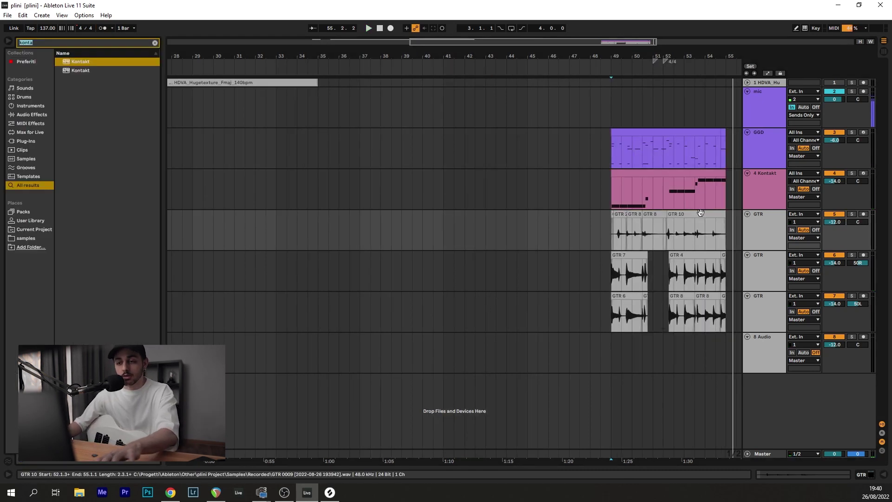
{"action": "type", "text": "mrai"}
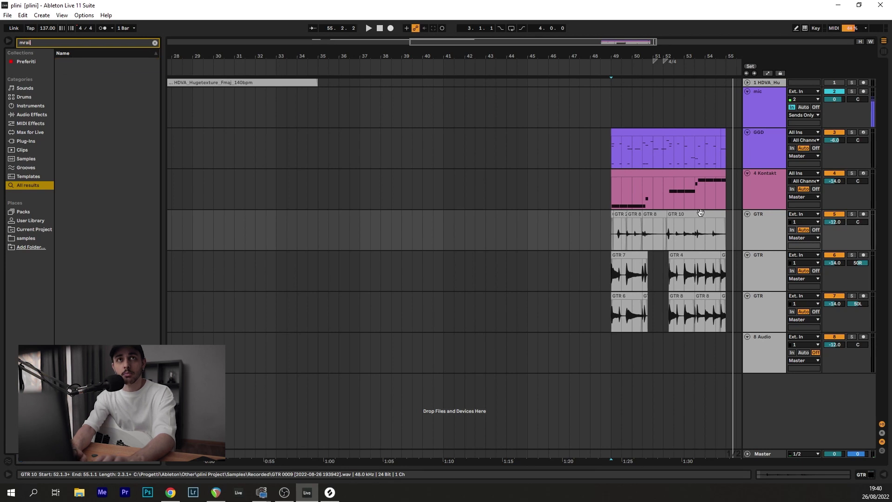
{"action": "type", "text": "m"}
{"action": "key", "text": "BackSpace"}
{"action": "key", "text": "BackSpace"}
{"action": "key", "text": "BackSpace"}
{"action": "key", "text": "BackSpace"}
{"action": "type", "text": "arimb"}
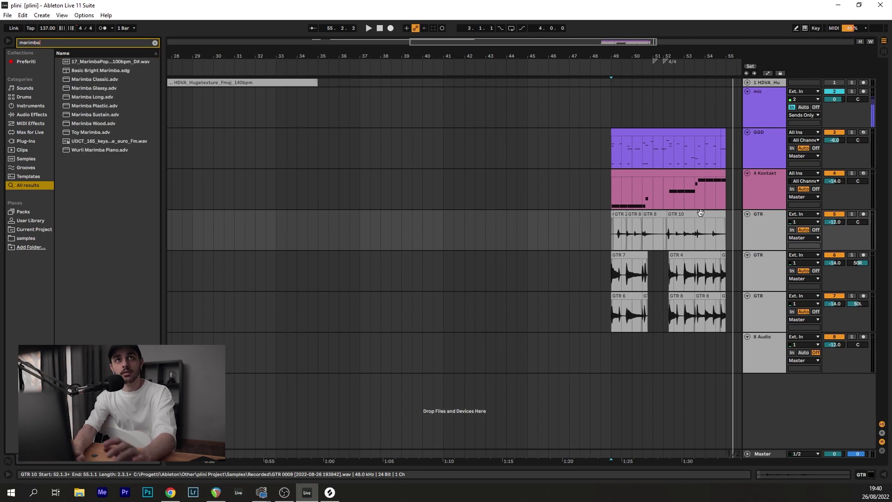
{"action": "left_click_drag", "start_coordinate": [90, 132], "coordinate": [757, 409]}
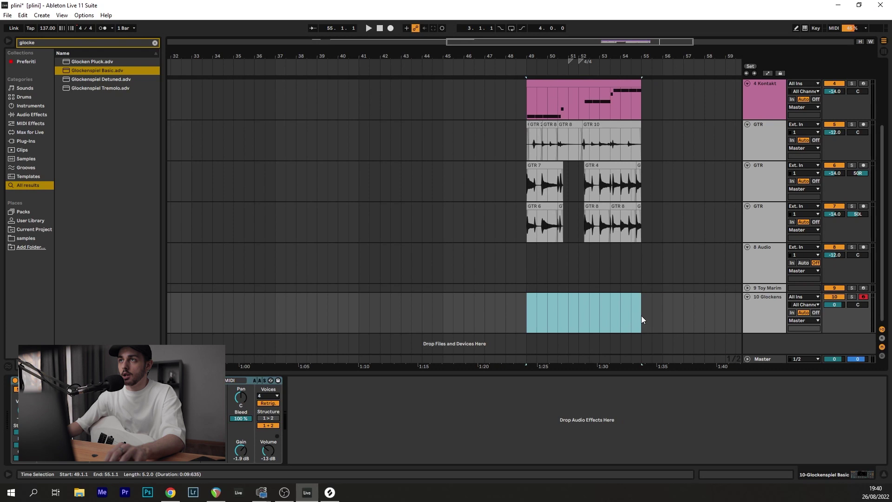
Create a MIDI clip over bars 49 to 55 on the Glockenspiel track with notes B3 at 1.2.3 and A#3 at 1.4.1
{"action": "double_click", "coordinate": [623, 324]}
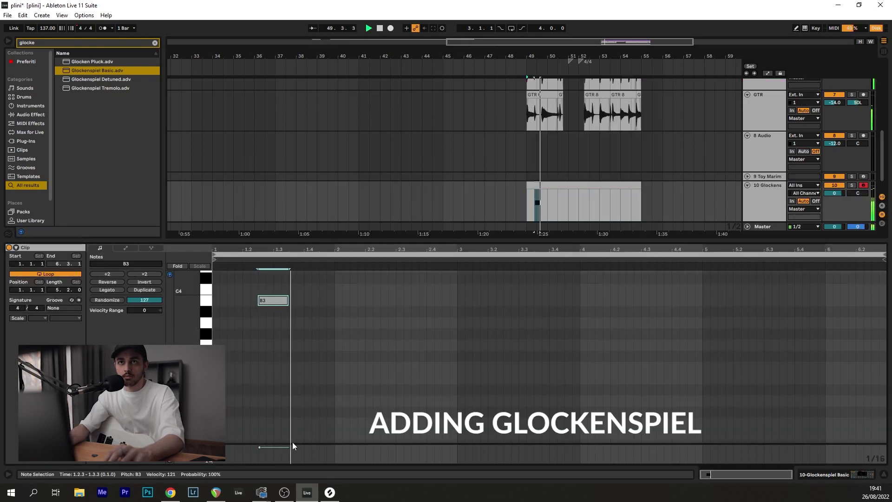
{"action": "key", "text": "space"}
{"action": "key", "text": "ctrl+d"}
{"action": "key", "text": "Down"}
{"action": "key", "text": "space"}
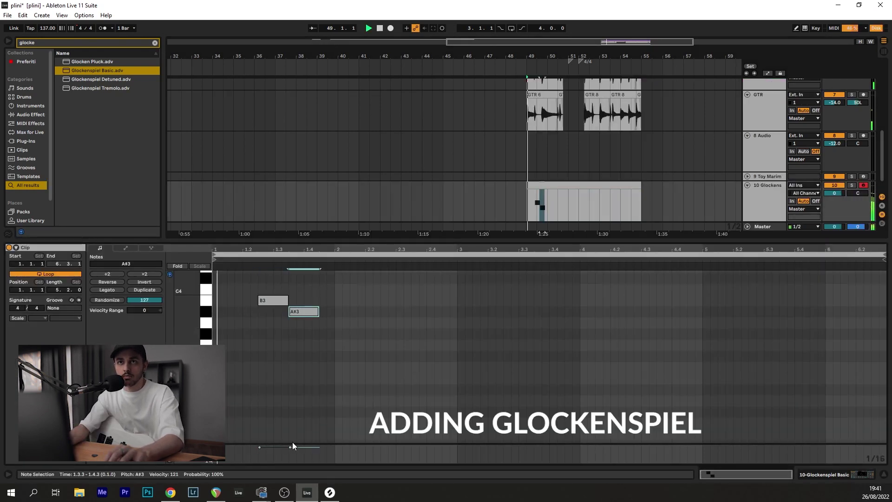
{"action": "key", "text": "Right"}
{"action": "key", "text": "Right"}
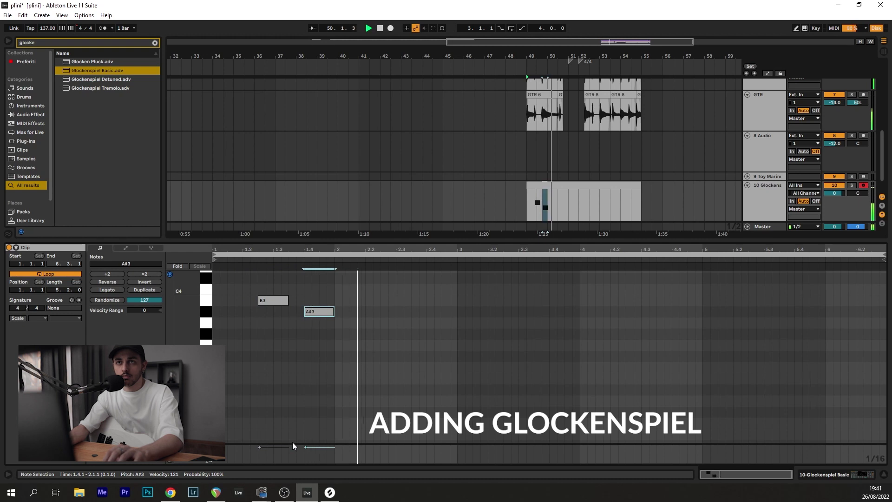
Duplicate the A#3 note and move the copy to D#3 at 2.1.3, checking it against the riff
{"action": "key", "text": "space"}
{"action": "key", "text": "ctrl+d"}
{"action": "key", "text": "Right"}
{"action": "key", "text": "Right"}
{"action": "key", "text": "Down"}
{"action": "key", "text": "Down"}
{"action": "key", "text": "space"}
{"action": "key", "text": "Down"}
{"action": "key", "text": "Right"}
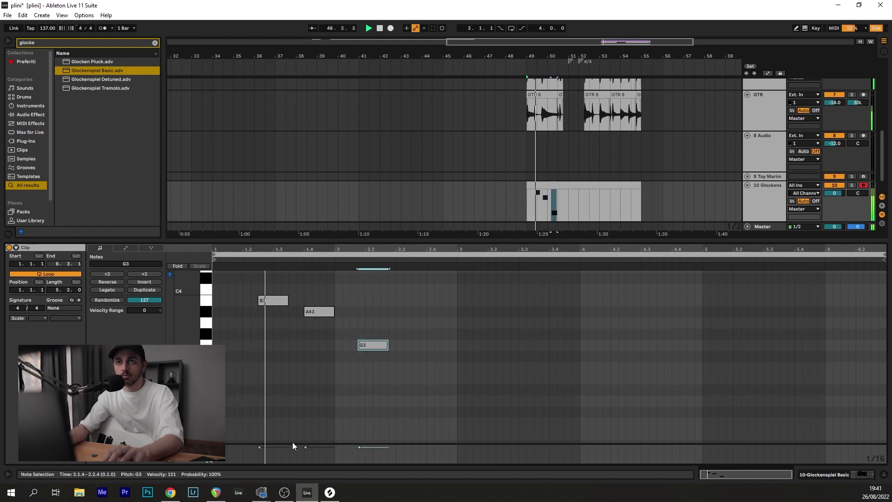
{"action": "key", "text": "Down"}
{"action": "key", "text": "Down"}
{"action": "key", "text": "Down"}
{"action": "key", "text": "Down"}
{"action": "key", "text": "Left"}
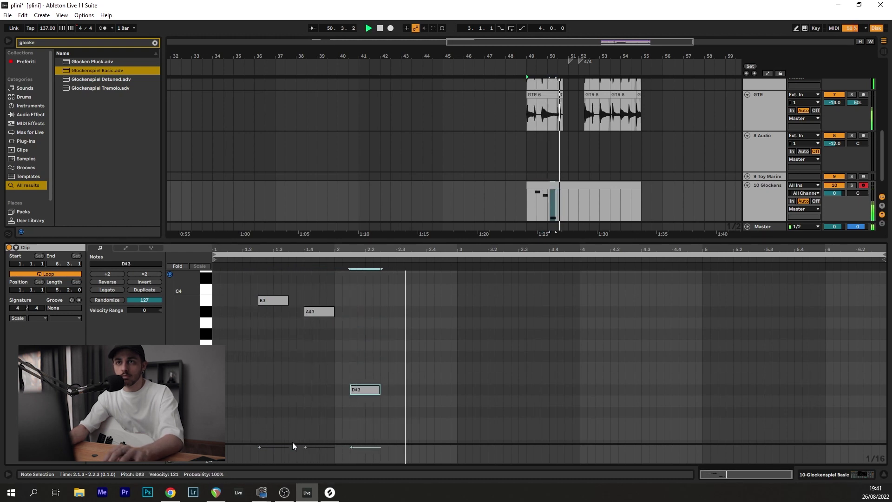
Duplicate the D#3 note and move the copy to C#3 at 2.3.1
{"action": "key", "text": "ctrl+d"}
{"action": "key", "text": "Right"}
{"action": "key", "text": "Right"}
{"action": "key", "text": "Down"}
{"action": "key", "text": "Down"}
{"action": "key", "text": "Down"}
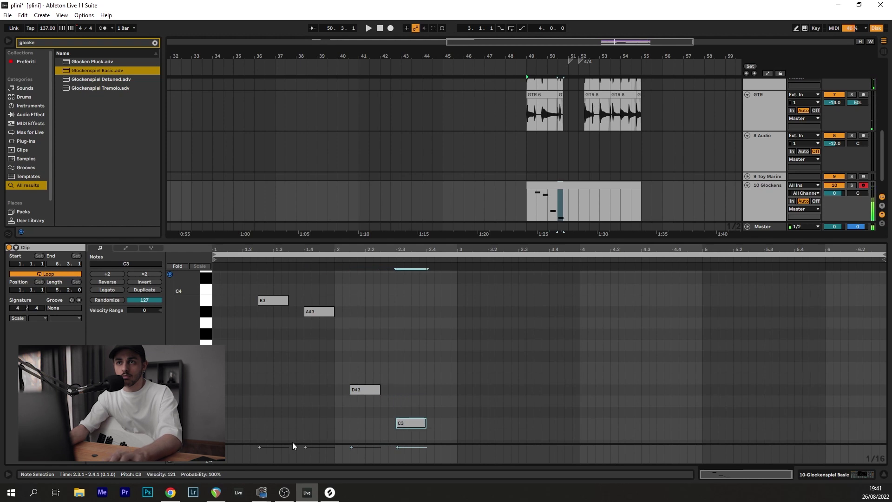
{"action": "key", "text": "Up"}
Duplicate the C#3 note, raise the copy to F#3 at 2.4.1, and play the melody back
{"action": "key", "text": "ctrl+d"}
{"action": "key", "text": "Up"}
{"action": "key", "text": "Up"}
{"action": "key", "text": "Up"}
{"action": "key", "text": "Up"}
{"action": "key", "text": "Up"}
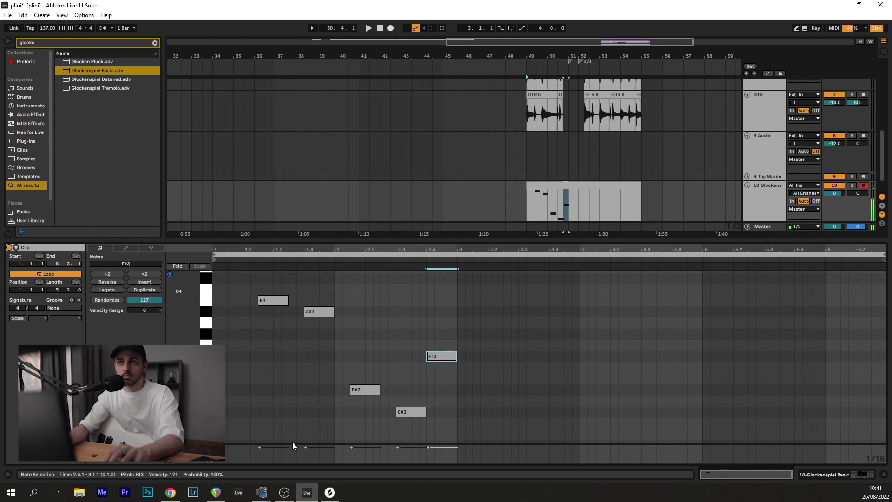
{"action": "key", "text": "space"}
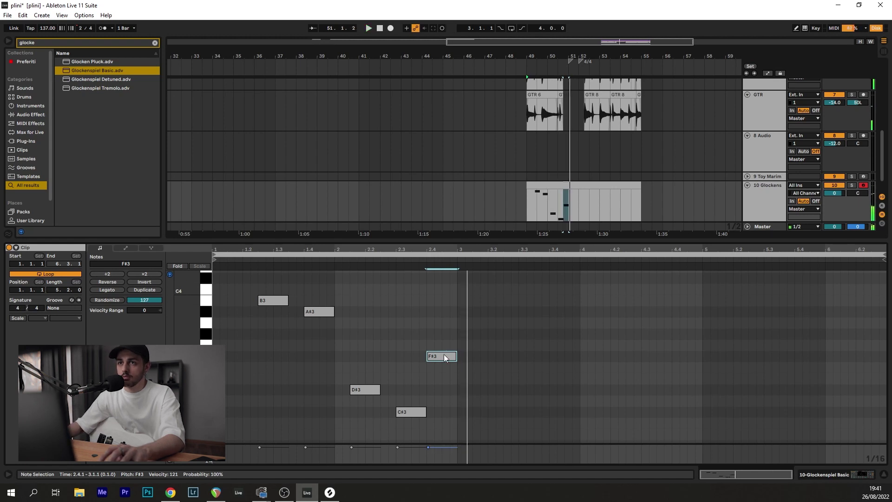
Move the F#3 note back to 2.3.3 and shorten the C#3 note to an eighth so it ends there
{"action": "left_click_drag", "start_coordinate": [444, 354], "coordinate": [427, 352]}
{"action": "left_click_drag", "start_coordinate": [425, 411], "coordinate": [410, 413]}
Set the Glockenspiel track's volume to -6.0 and play the melody back from bar 49
{"action": "left_click_drag", "start_coordinate": [660, 240], "coordinate": [660, 251]}
{"action": "left_click_drag", "start_coordinate": [842, 196], "coordinate": [835, 197]}
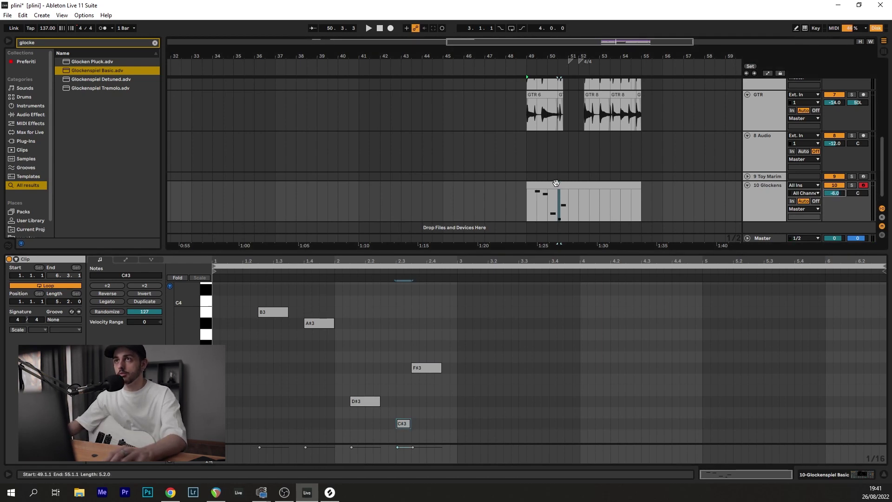
{"action": "scroll", "coordinate": [537, 200], "scroll_direction": "up", "scroll_amount": 3}
{"action": "left_click", "coordinate": [523, 197]}
{"action": "key", "text": "space"}
{"action": "left_click_drag", "start_coordinate": [578, 201], "coordinate": [514, 188]}
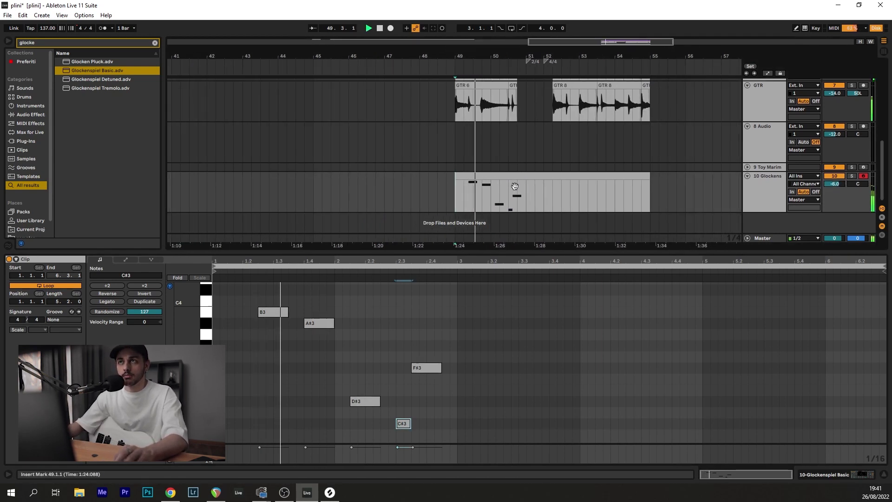
Add a Glockenspiel note at 3.4.1, shift it to E3 and lengthen it to end at 4.1.2
{"action": "left_click", "coordinate": [552, 177]}
{"action": "left_click", "coordinate": [550, 325]}
{"action": "key", "text": "space"}
{"action": "double_click", "coordinate": [552, 367]}
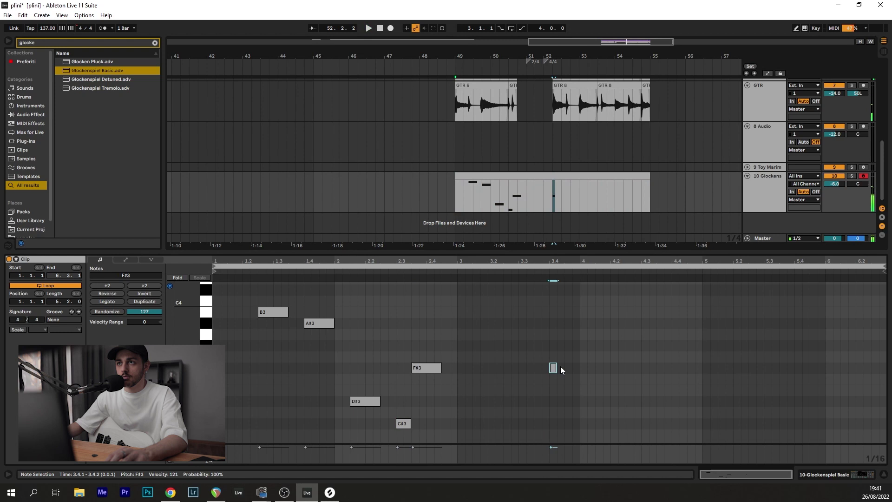
{"action": "key", "text": "Down"}
{"action": "key", "text": "Down"}
{"action": "key", "text": "Down"}
{"action": "key", "text": "Down"}
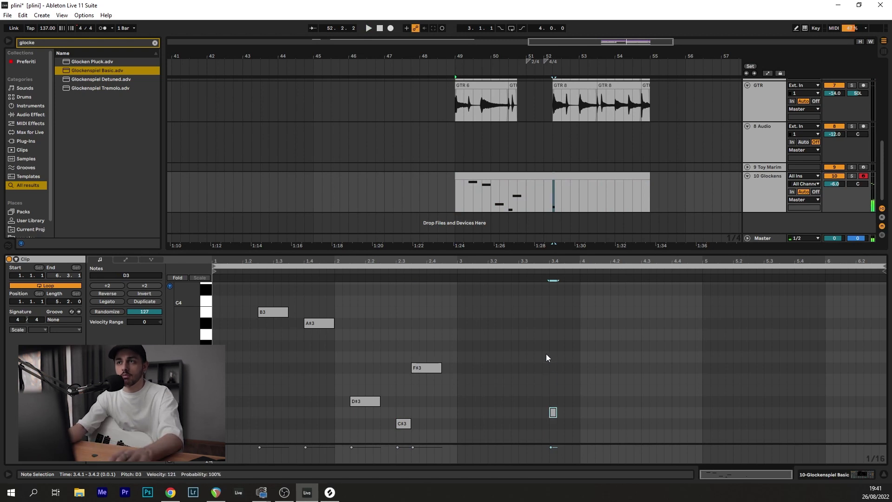
{"action": "key", "text": "Up"}
{"action": "key", "text": "shift+Right"}
{"action": "key", "text": "Up"}
{"action": "key", "text": "shift+Right"}
{"action": "key", "text": "shift+Right"}
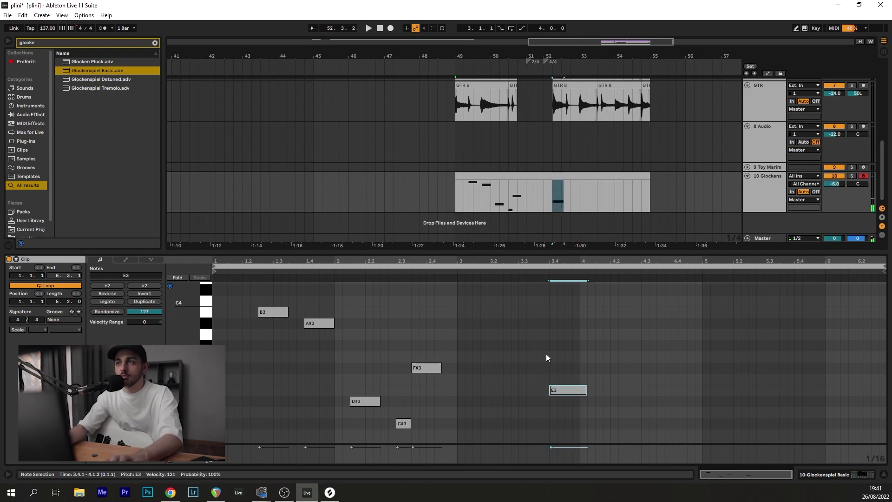
Duplicate the E3 note to D#3 at 4.1.3 and shorten the original E3 to end at 4.1.1
{"action": "key", "text": "ctrl+d"}
{"action": "key", "text": "shift+Right"}
{"action": "key", "text": "space"}
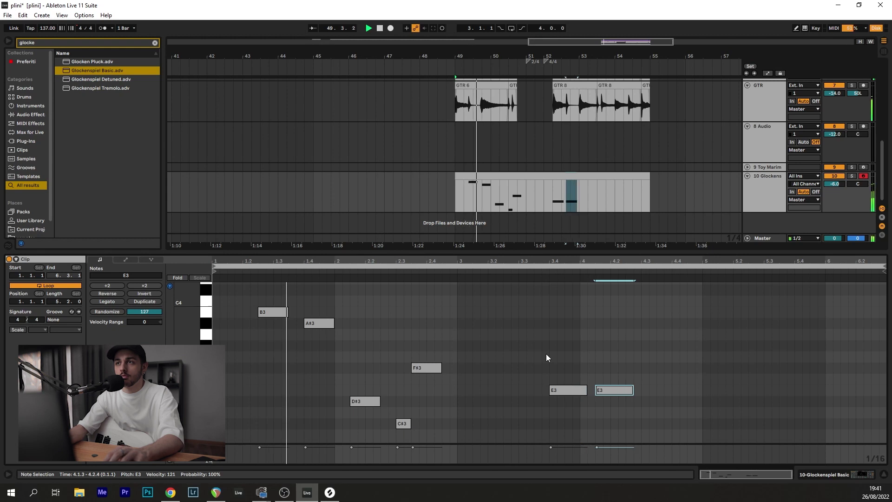
{"action": "key", "text": "Right"}
{"action": "key", "text": "Right"}
{"action": "key", "text": "Down"}
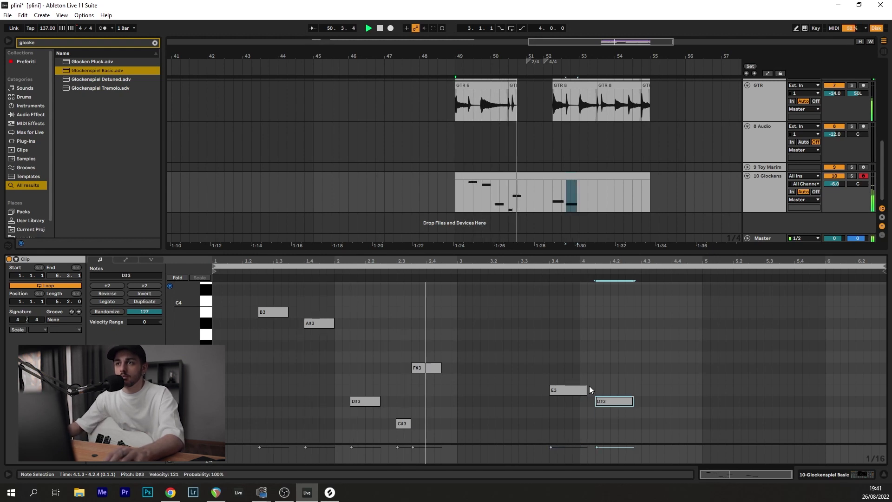
{"action": "left_click_drag", "start_coordinate": [586, 390], "coordinate": [579, 389]}
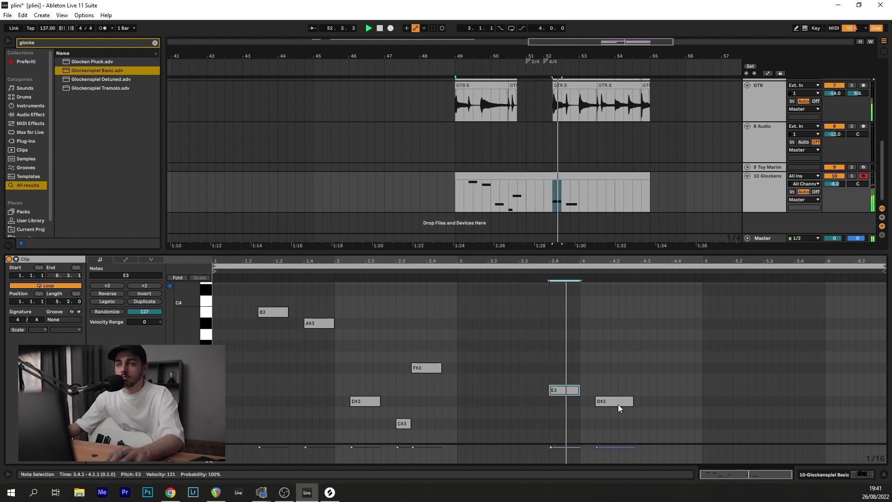
Copy the last D#3 note to B2 at 4.3.1 and play the phrase from 3.3.4
{"action": "scroll", "coordinate": [620, 394], "scroll_direction": "down", "scroll_amount": 2}
{"action": "key", "text": "space"}
{"action": "left_click_drag", "start_coordinate": [619, 385], "coordinate": [664, 429]}
{"action": "scroll", "coordinate": [627, 357], "scroll_direction": "down", "scroll_amount": 2}
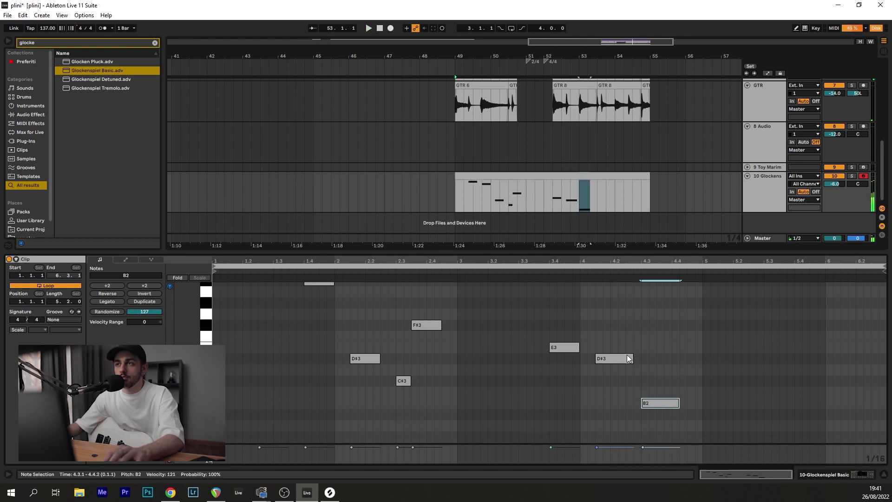
{"action": "left_click", "coordinate": [540, 282]}
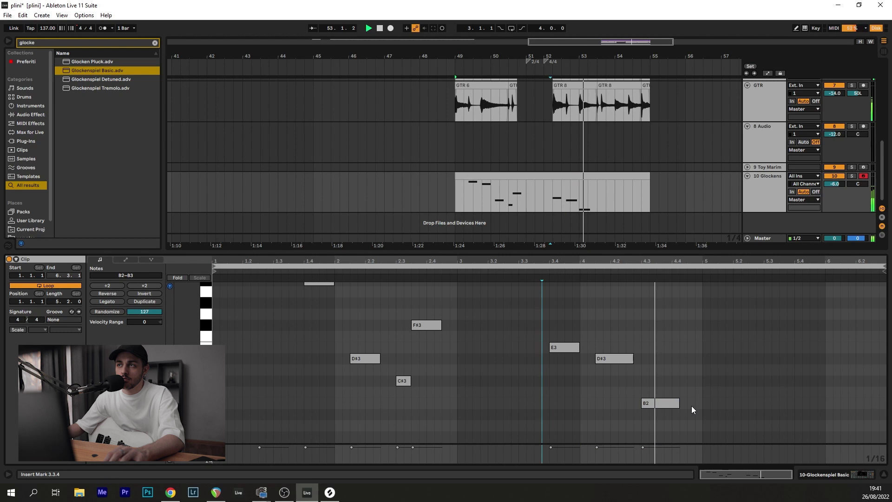
Add short notes G#2 at 4.4.3 and B2 at 5.1.1, plus a longer C#3 at 5.1.3, and play the phrase
{"action": "left_click_drag", "start_coordinate": [656, 405], "coordinate": [705, 438], "text": "ctrl"}
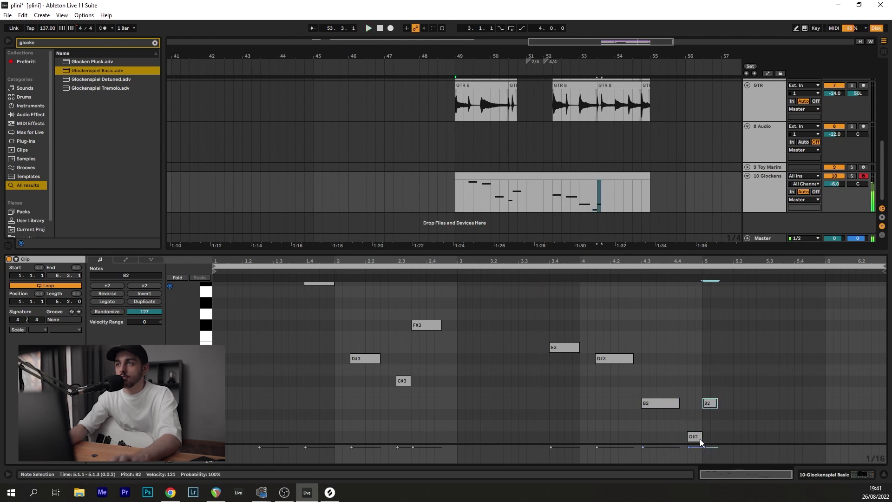
{"action": "key", "text": "ctrl+d"}
{"action": "key", "text": "Up"}
{"action": "key", "text": "Up"}
{"action": "key", "text": "Up"}
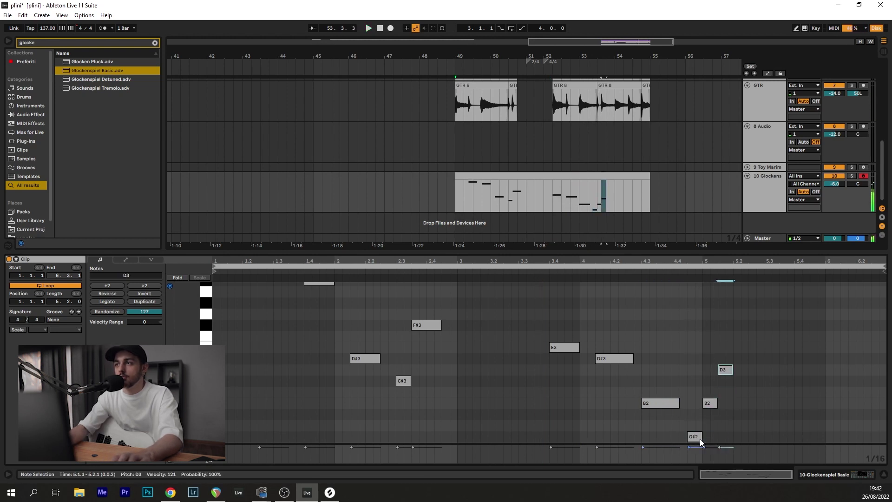
{"action": "key", "text": "Down"}
{"action": "key", "text": "shift+Right"}
{"action": "key", "text": "shift+Right"}
{"action": "left_click", "coordinate": [612, 280]}
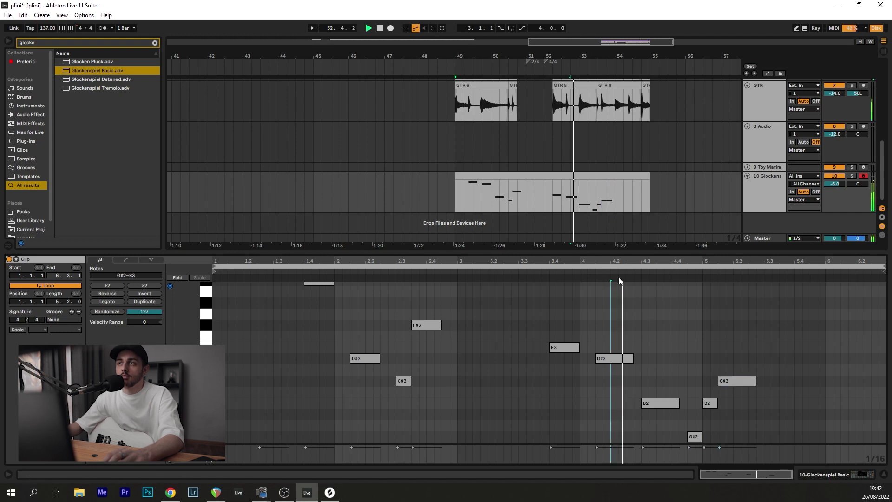
Review the Glockenspiel melody within the full arrangement and reopen its clip for editing
{"action": "left_click", "coordinate": [883, 474]}
{"action": "left_click", "coordinate": [654, 404]}
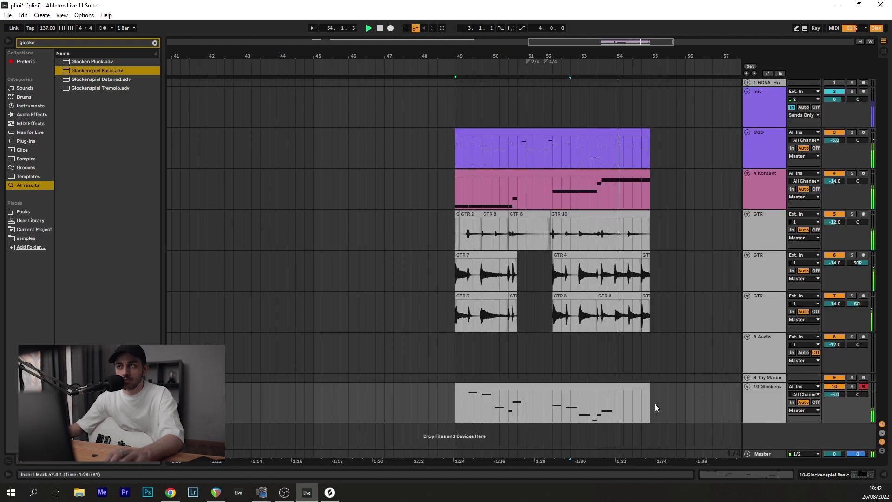
{"action": "double_click", "coordinate": [633, 394]}
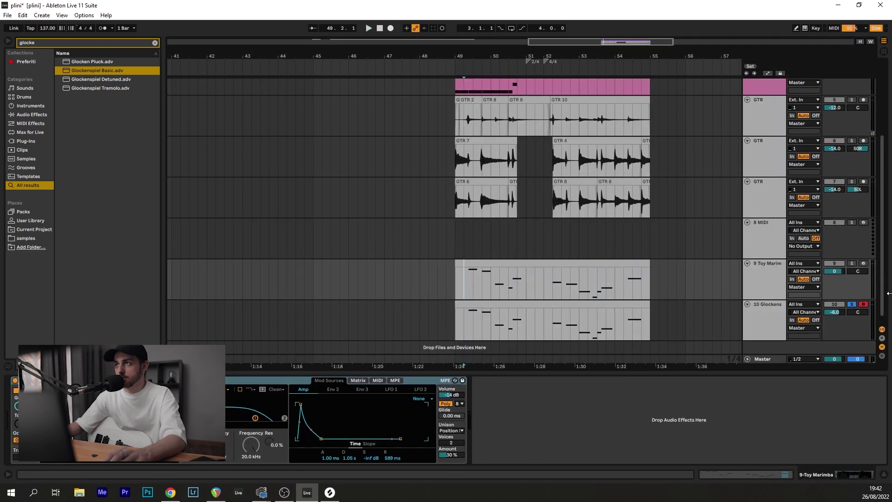
Solo the Toy Marimba and Glockenspiel tracks together and lower the Toy Marimba volume to -16.0 while comparing playback
{"action": "left_click", "coordinate": [851, 263]}
{"action": "key", "text": "space"}
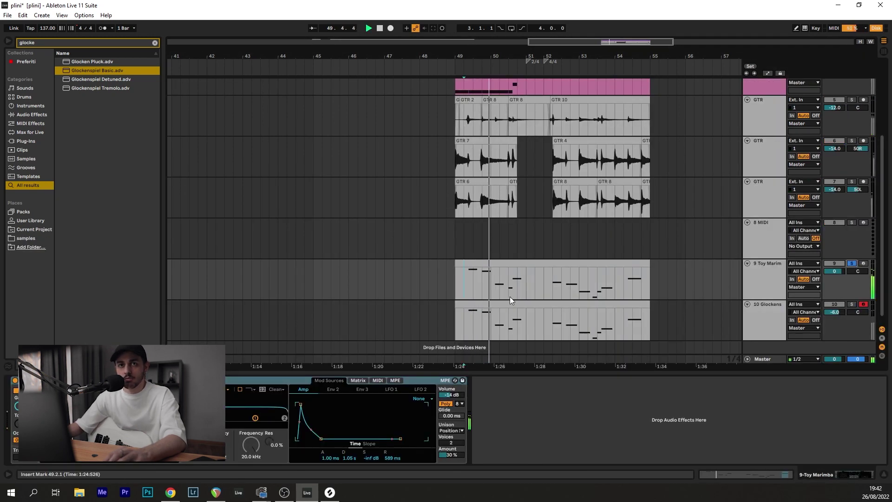
{"action": "left_click", "coordinate": [852, 304], "text": "ctrl"}
{"action": "key", "text": "space"}
{"action": "left_click_drag", "start_coordinate": [834, 271], "coordinate": [835, 288]}
{"action": "key", "text": "space"}
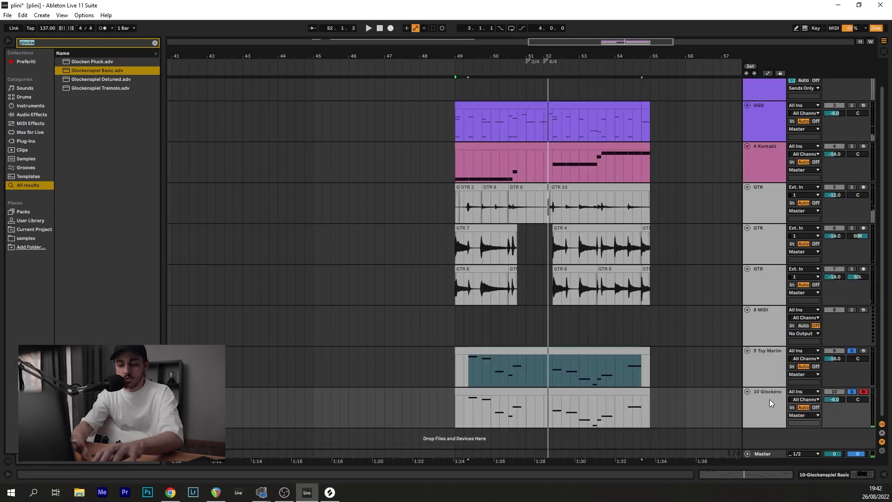
Load ValhallaVintageVerb on the Glockenspiel track, lower its mix to 26.8 % and audition the reverb
{"action": "type", "text": "valh"}
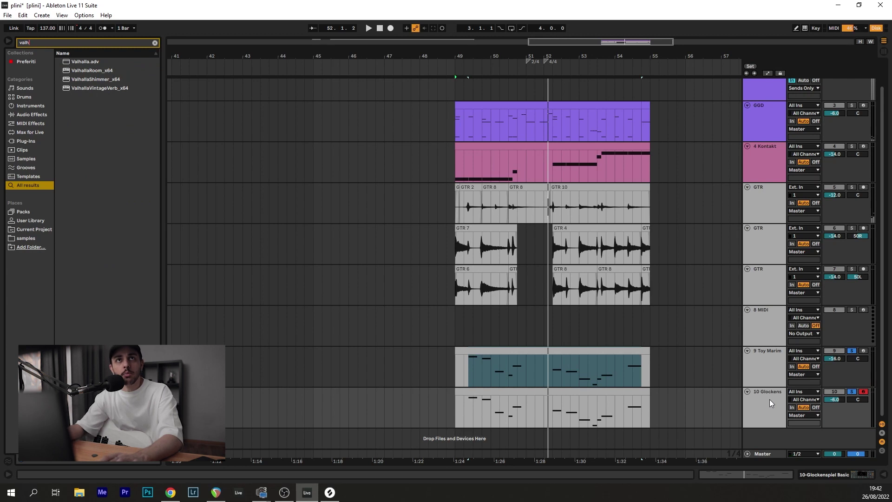
{"action": "double_click", "coordinate": [100, 87]}
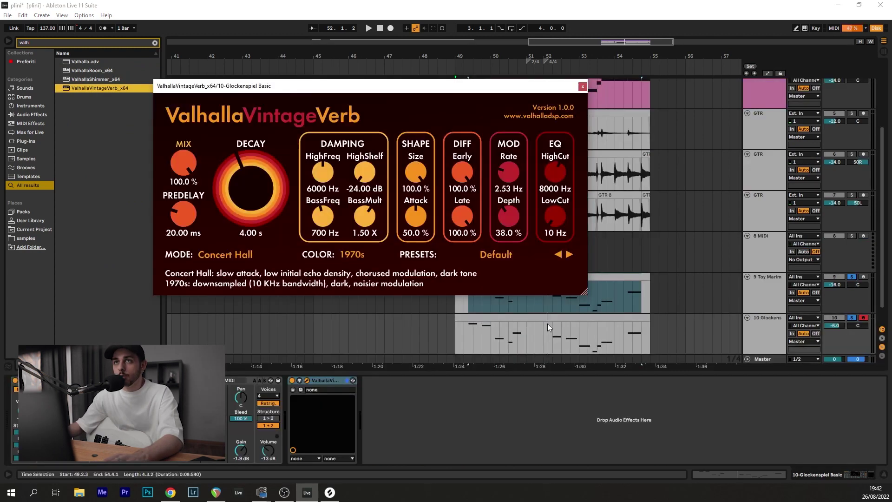
{"action": "left_click_drag", "start_coordinate": [386, 90], "coordinate": [440, 141]}
{"action": "left_click_drag", "start_coordinate": [247, 213], "coordinate": [252, 299]}
{"action": "key", "text": "space"}
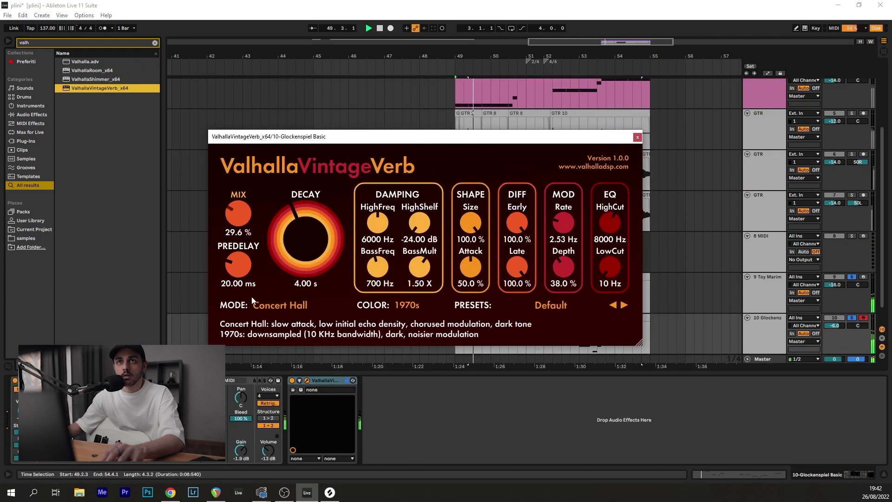
Switch the reverb's color to 1980s, set its low cut to 160 Hz and raise the modulation depth
{"action": "left_click", "coordinate": [418, 309]}
{"action": "left_click", "coordinate": [412, 328]}
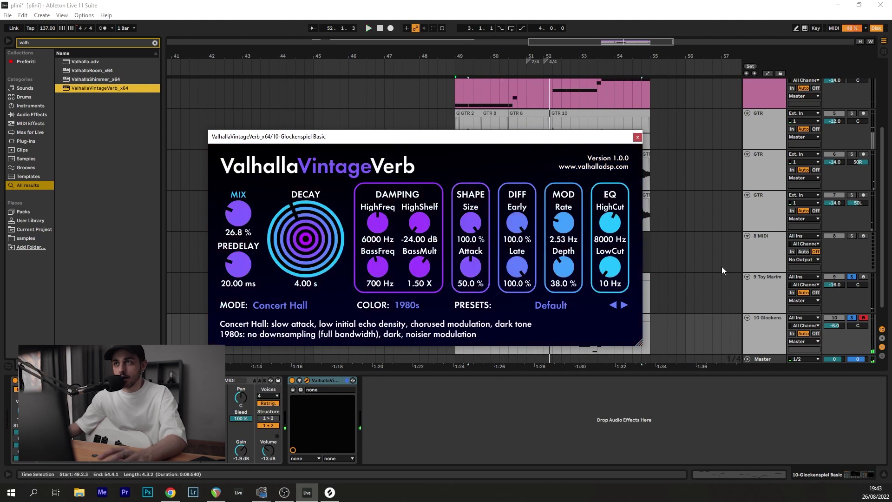
{"action": "left_click_drag", "start_coordinate": [614, 258], "coordinate": [616, 262]}
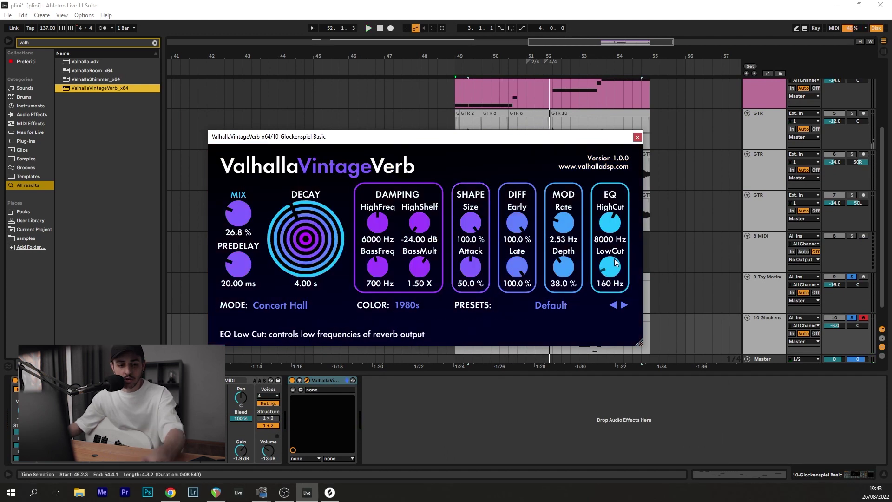
{"action": "key", "text": "space"}
{"action": "left_click_drag", "start_coordinate": [568, 266], "coordinate": [572, 241]}
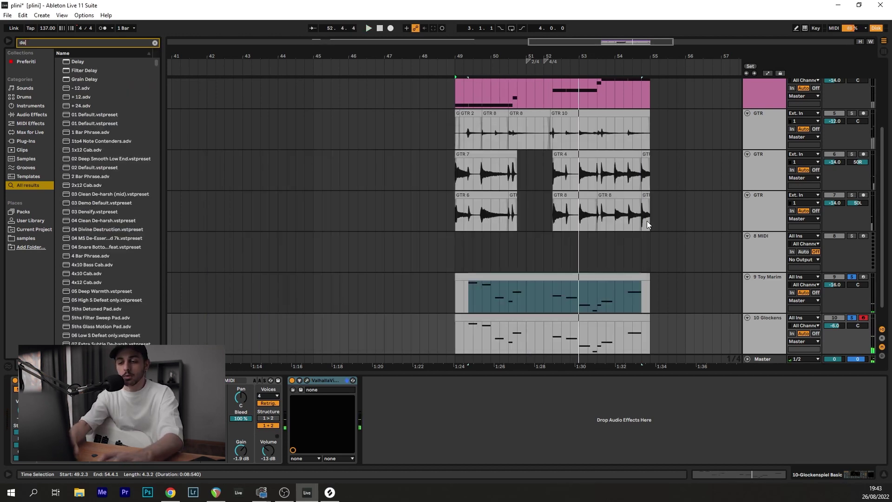
Insert Decapitator ahead of the reverb in the Glockenspiel device chain and open its plug-in window
{"action": "type", "text": "ecap"}
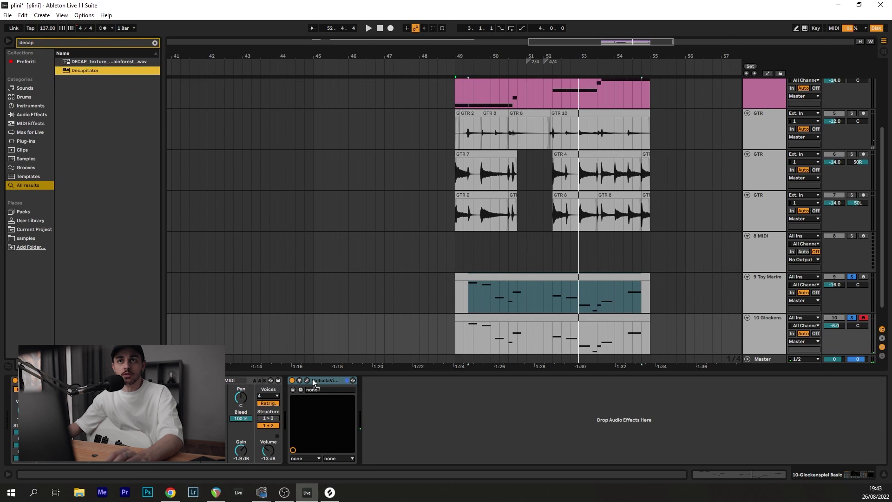
{"action": "left_click_drag", "start_coordinate": [314, 382], "coordinate": [297, 423]}
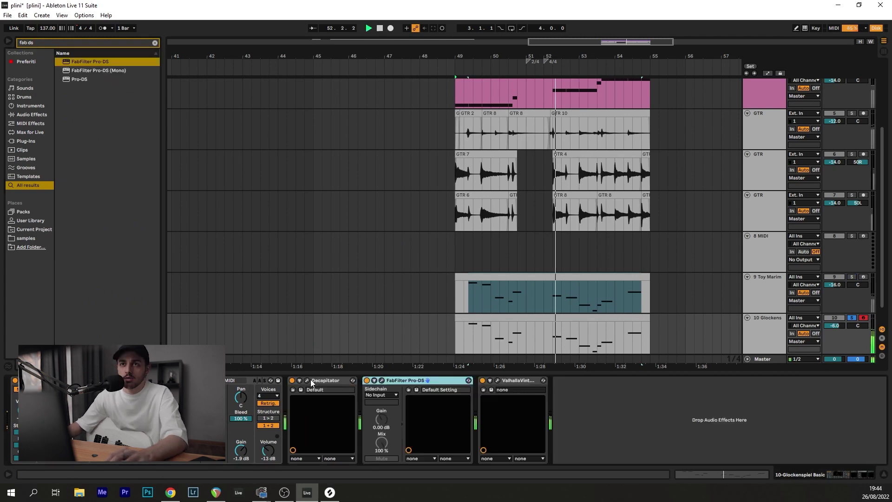
{"action": "left_click", "coordinate": [307, 381]}
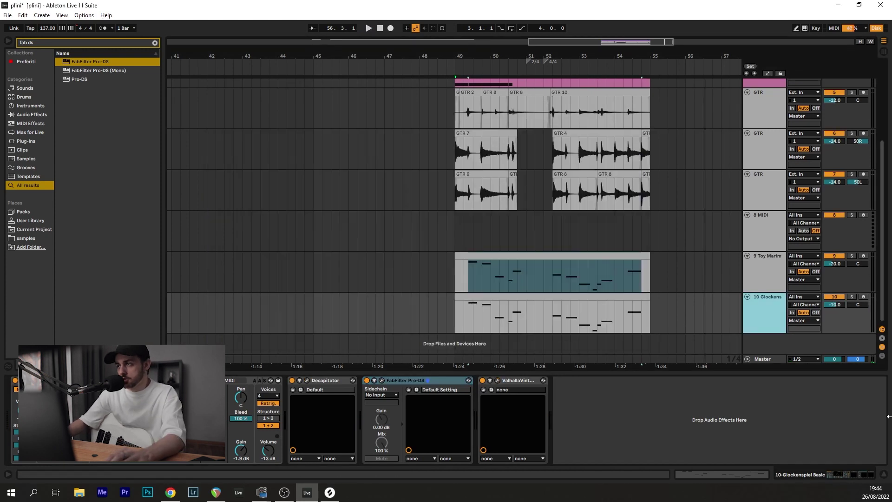
Hide the device view and the browser to show the arrangement in full
{"action": "left_click", "coordinate": [884, 475]}
{"action": "scroll", "coordinate": [516, 332], "scroll_direction": "down", "scroll_amount": 3}
{"action": "left_click", "coordinate": [478, 324]}
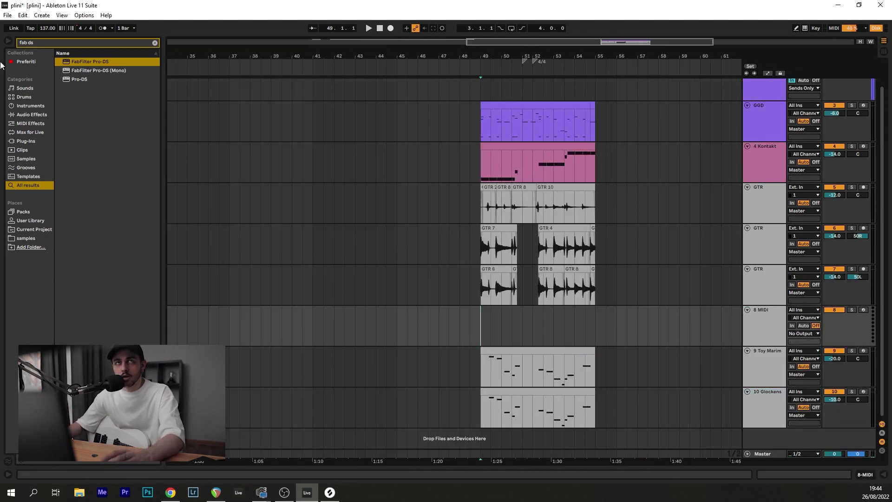
{"action": "left_click", "coordinate": [9, 42]}
{"action": "scroll", "coordinate": [406, 252], "scroll_direction": "up", "scroll_amount": 3}
{"action": "left_click_drag", "start_coordinate": [406, 252], "coordinate": [417, 275]}
Play the full arrangement from bar 49 to check the guitars, bass, drums and doubled melody together
{"action": "left_click", "coordinate": [282, 145]}
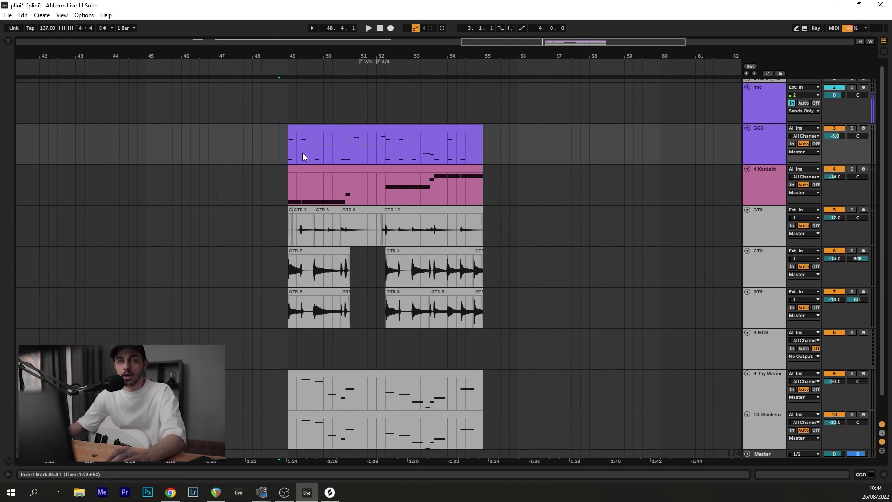
{"action": "left_click", "coordinate": [289, 155]}
{"action": "key", "text": "space"}
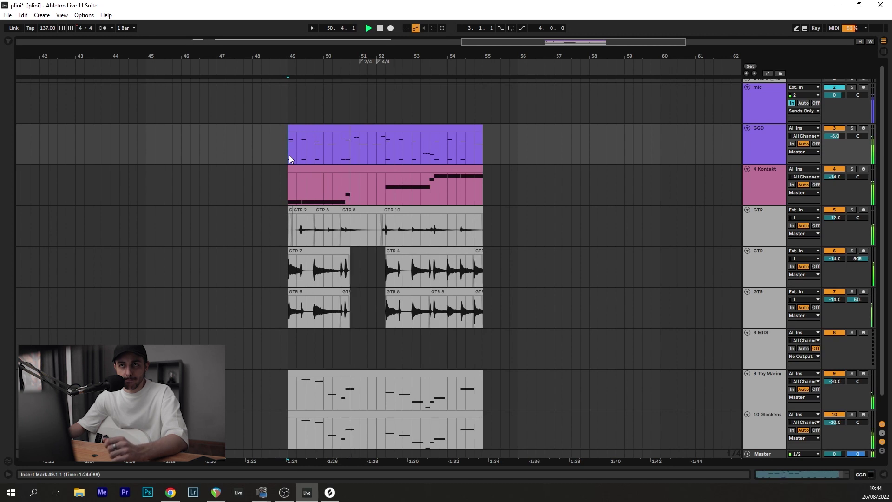
{"action": "scroll", "coordinate": [482, 324], "scroll_direction": "down", "scroll_amount": 3}
{"action": "left_click_drag", "start_coordinate": [483, 351], "coordinate": [482, 328]}
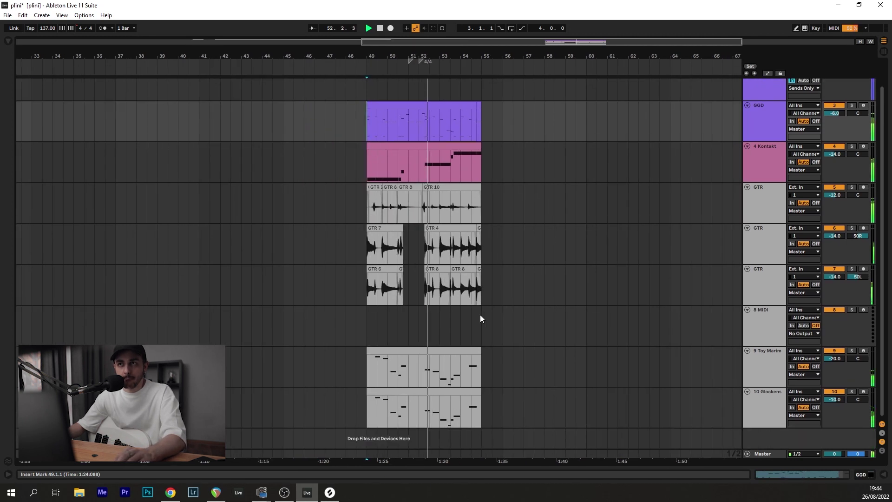
Duplicate the lowest GTR track to make room for an additional guitar part
{"action": "left_click", "coordinate": [484, 320]}
{"action": "scroll", "coordinate": [485, 322], "scroll_direction": "down", "scroll_amount": 2}
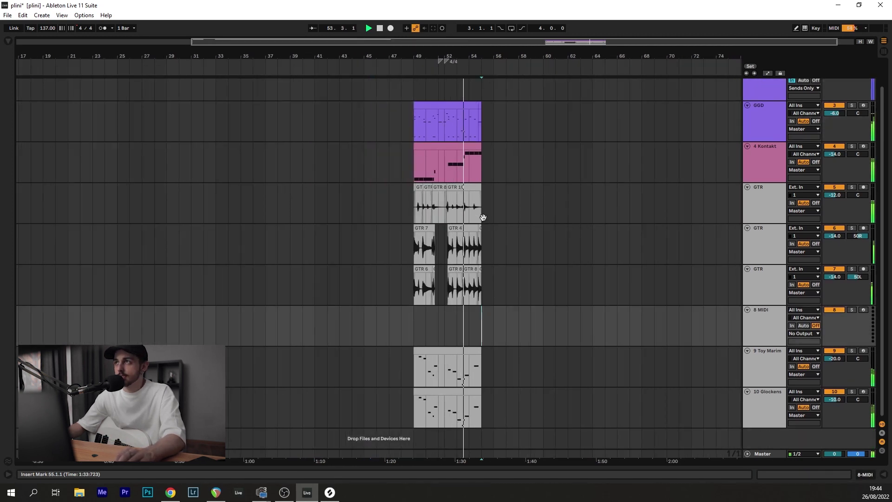
{"action": "scroll", "coordinate": [483, 298], "scroll_direction": "up", "scroll_amount": 1}
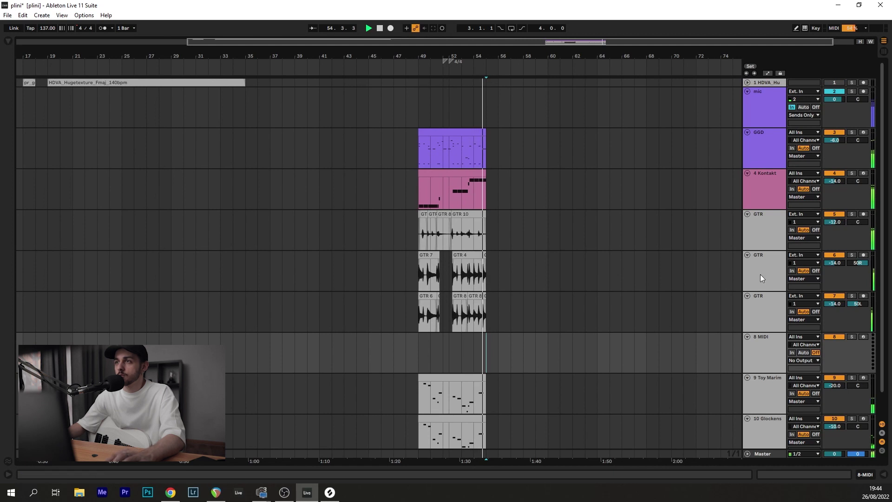
{"action": "right_click", "coordinate": [753, 316]}
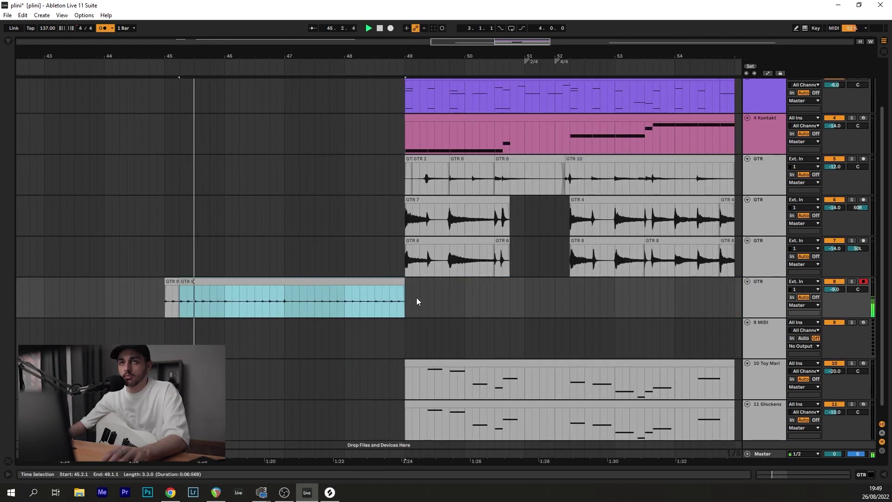
Extend the GTR 9 clip on the additional guitar track from bar 49 to the end of the riff at bar 55
{"action": "scroll", "coordinate": [441, 299], "scroll_direction": "down", "scroll_amount": 3}
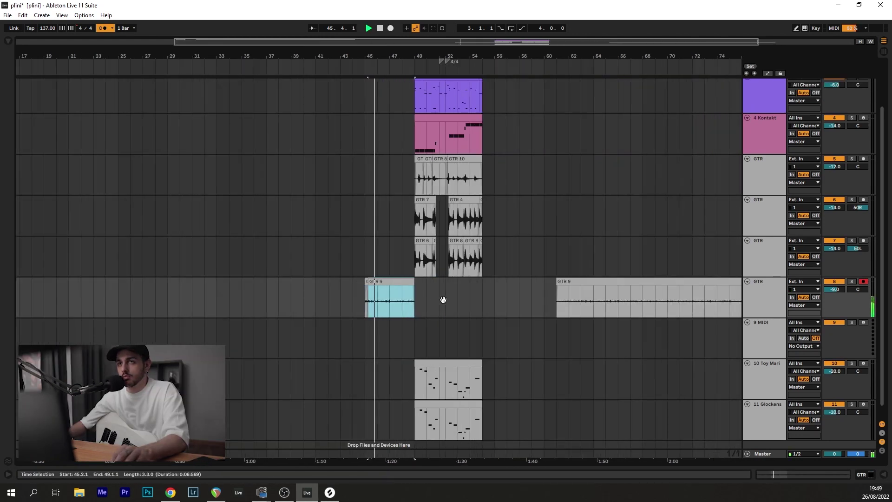
{"action": "scroll", "coordinate": [372, 299], "scroll_direction": "right", "scroll_amount": 3}
{"action": "left_click", "coordinate": [333, 302]}
{"action": "left_click", "coordinate": [379, 299]}
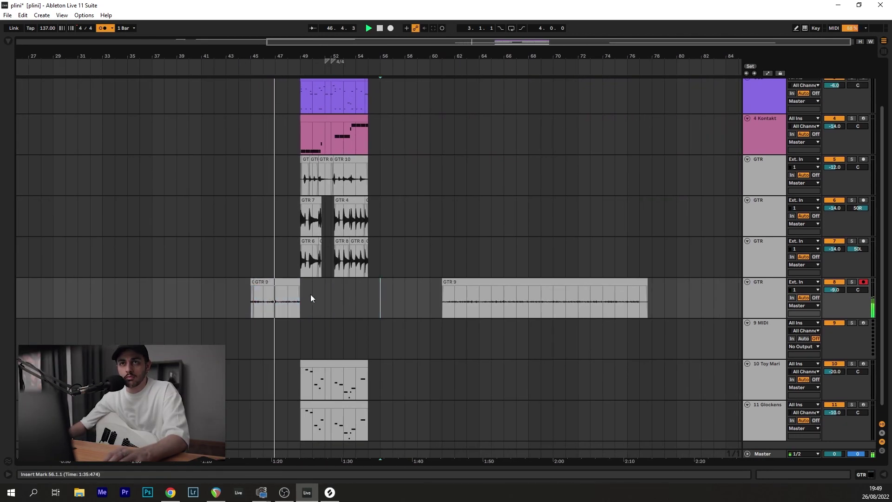
{"action": "left_click_drag", "start_coordinate": [299, 282], "coordinate": [368, 286]}
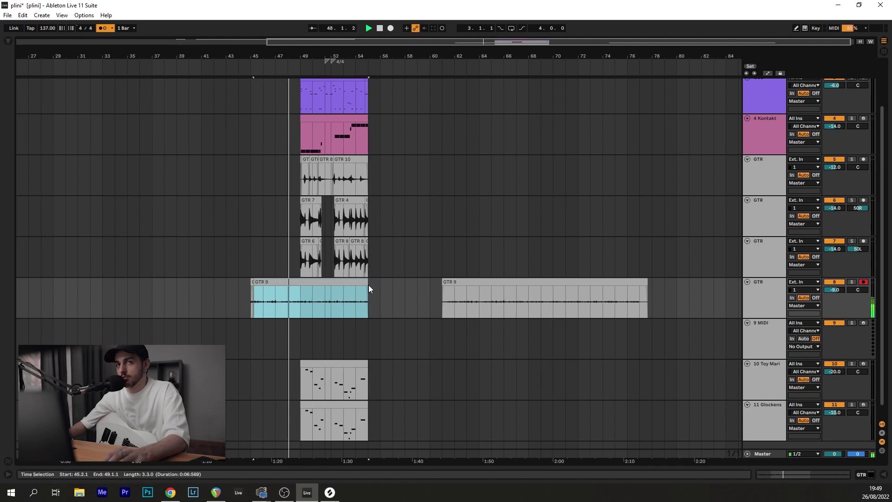
{"action": "scroll", "coordinate": [313, 297], "scroll_direction": "up", "scroll_amount": 5}
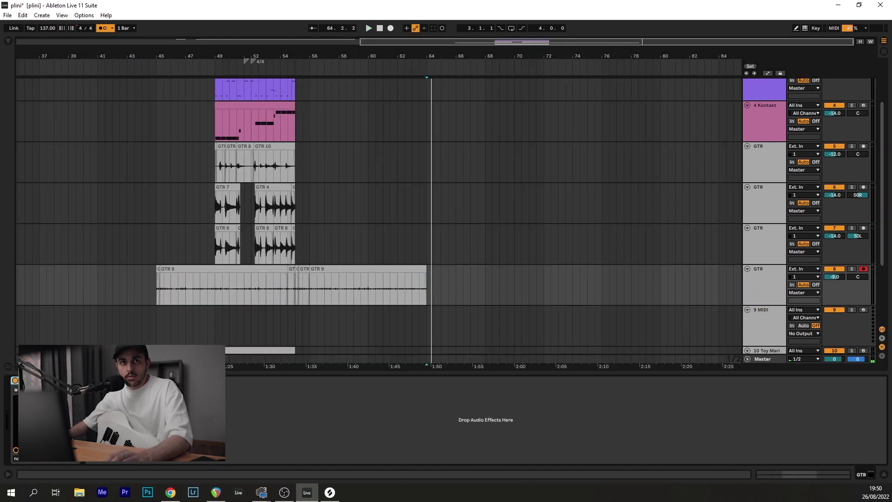
Bring up the plug-in windows for the additional guitar layer and select the GTR track panned 50R
{"action": "key", "text": "ctrl+alt+p"}
{"action": "left_click", "coordinate": [389, 121]}
{"action": "mouse_move", "coordinate": [374, 183]}
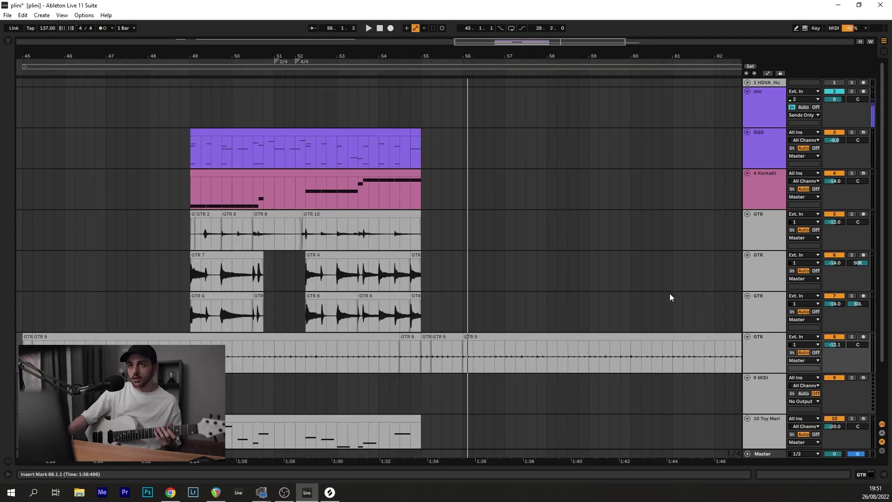
{"action": "left_click", "coordinate": [757, 263]}
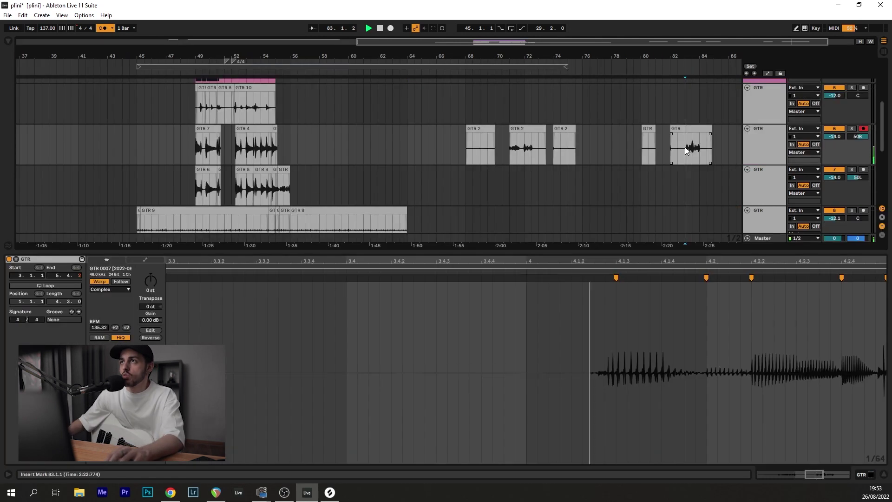
Move the recorded fill take from bar 82 to the end of the riff on the 50R GTR track, filling bar 55, and audition it
{"action": "left_click", "coordinate": [697, 130]}
{"action": "left_click_drag", "start_coordinate": [697, 130], "coordinate": [299, 138]}
{"action": "scroll", "coordinate": [274, 152], "scroll_direction": "up", "scroll_amount": 5}
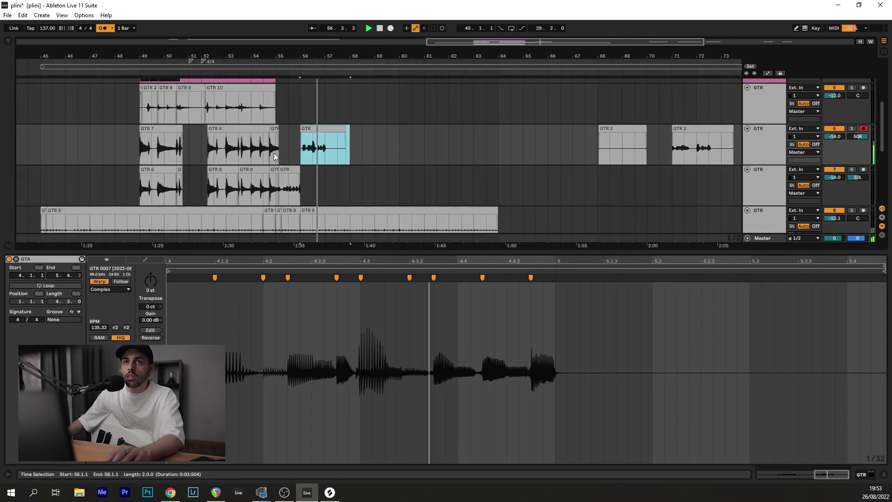
{"action": "left_click_drag", "start_coordinate": [357, 153], "coordinate": [383, 153]}
{"action": "key", "text": "space"}
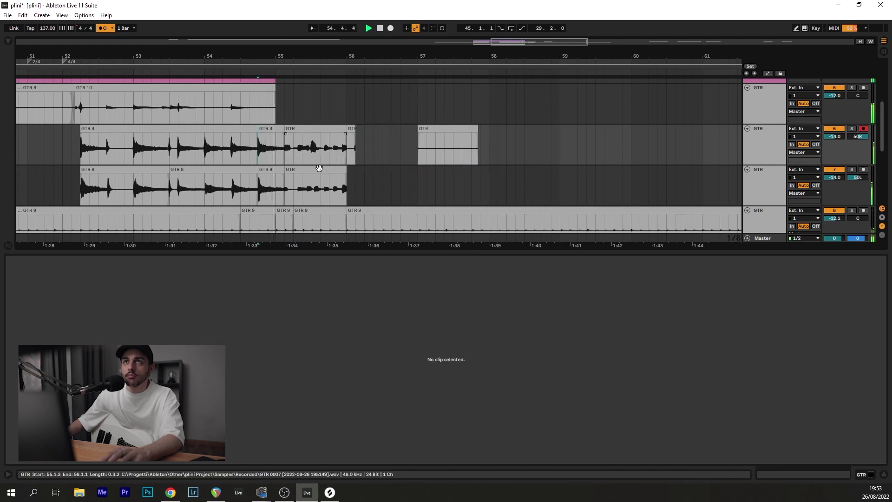
Delete the leftover fill audio between bars 56 and 61 on the 50R GTR track and stop playback
{"action": "scroll", "coordinate": [333, 162], "scroll_direction": "down", "scroll_amount": 5}
{"action": "left_click_drag", "start_coordinate": [356, 151], "coordinate": [467, 146]}
{"action": "key", "text": "Delete"}
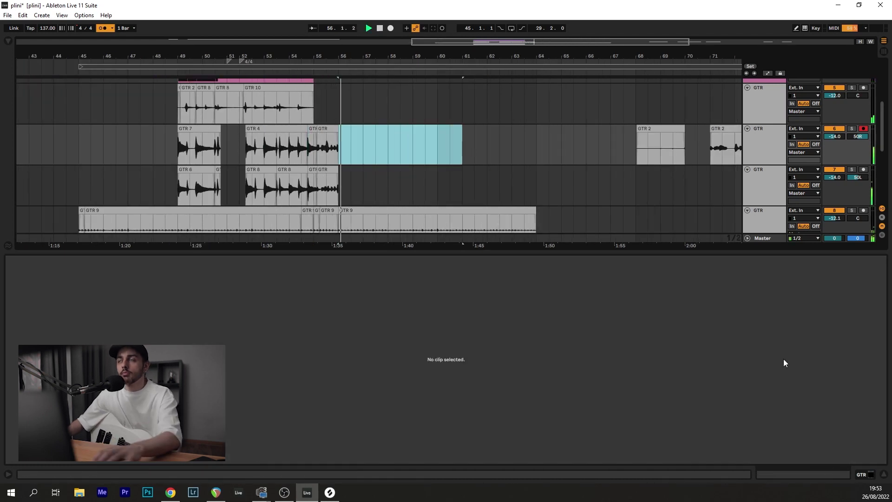
{"action": "key", "text": "space"}
Hide the clip view and duplicate the GGD drum and Kontakt bass clips so they repeat from bar 56
{"action": "left_click", "coordinate": [884, 474]}
{"action": "scroll", "coordinate": [404, 223], "scroll_direction": "down", "scroll_amount": 3}
{"action": "scroll", "coordinate": [261, 147], "scroll_direction": "up", "scroll_amount": 3}
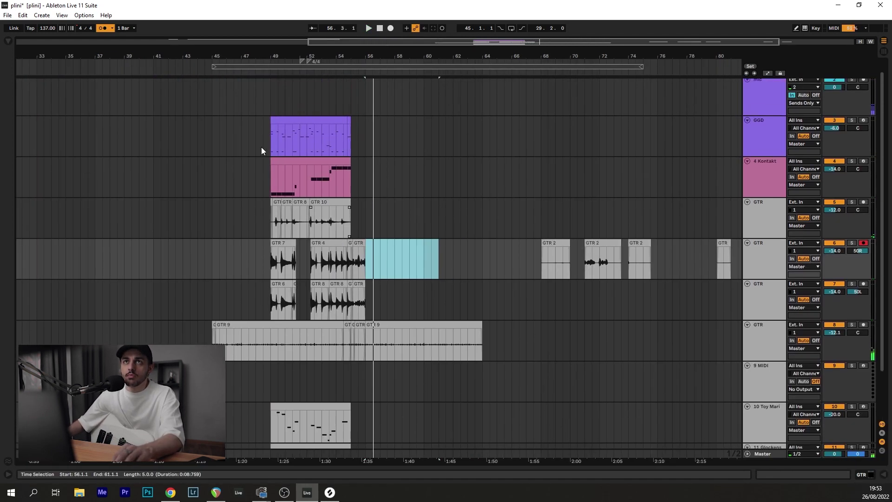
{"action": "left_click_drag", "start_coordinate": [269, 133], "coordinate": [353, 184]}
{"action": "key", "text": "ctrl+d"}
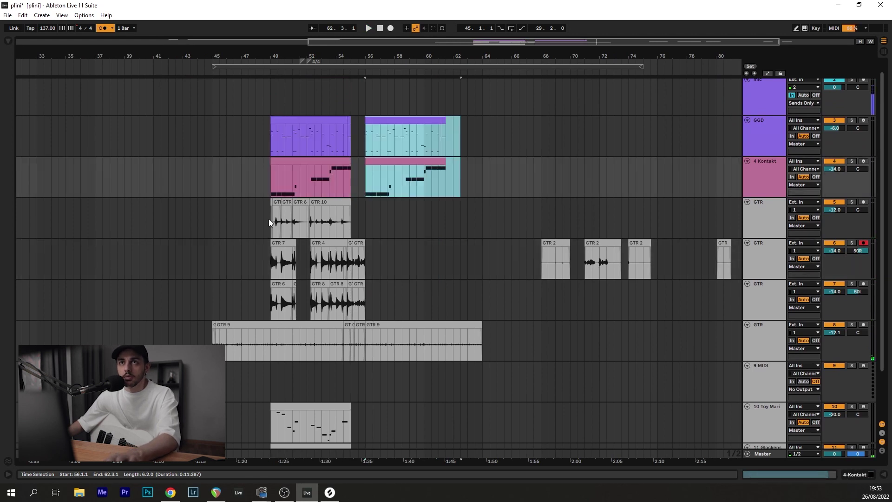
Duplicate the lead GTR clips and both rhythm GTR tracks' clips to bar 56 and play the repeat
{"action": "left_click_drag", "start_coordinate": [270, 218], "coordinate": [367, 223]}
{"action": "key", "text": "ctrl+d"}
{"action": "left_click_drag", "start_coordinate": [274, 263], "coordinate": [284, 264]}
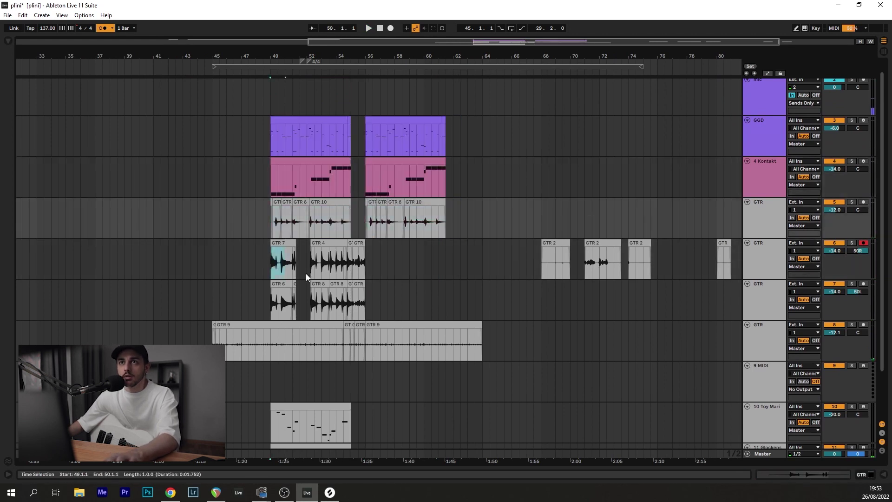
{"action": "key", "text": "ctrl+d"}
{"action": "key", "text": "space"}
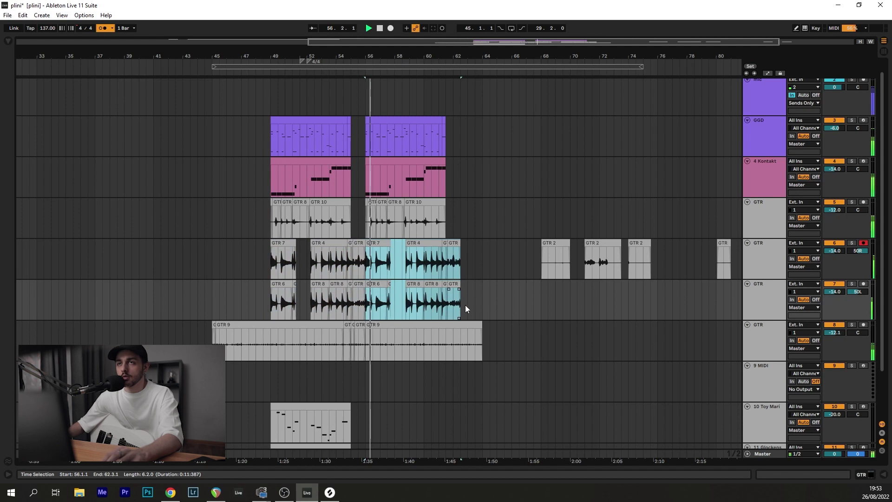
Shift the remaining GTR 9 audio to start at 62.3.1 and fill the gap from bar 56 with a copy of the preceding section
{"action": "left_click_drag", "start_coordinate": [376, 343], "coordinate": [468, 297]}
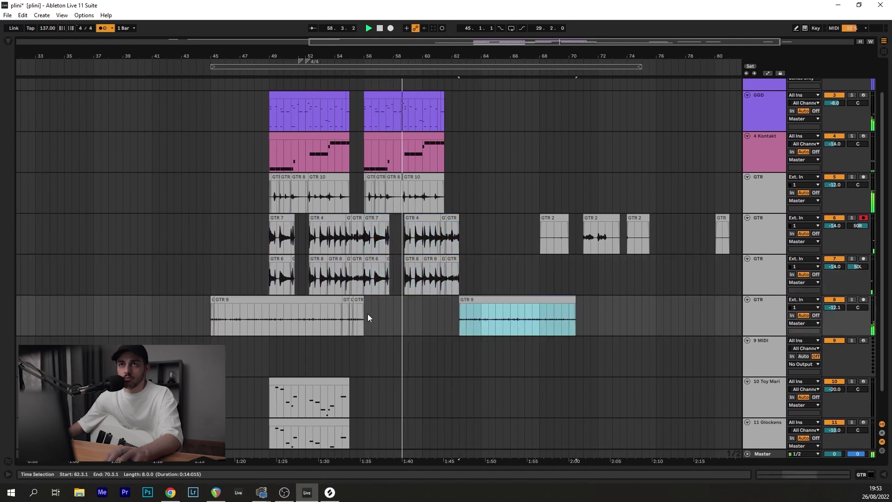
{"action": "mouse_move", "coordinate": [364, 311]}
{"action": "left_mouse_down"}
{"action": "mouse_move", "coordinate": [260, 315]}
{"action": "mouse_move", "coordinate": [377, 300]}
{"action": "mouse_move", "coordinate": [369, 302]}
{"action": "left_mouse_up"}
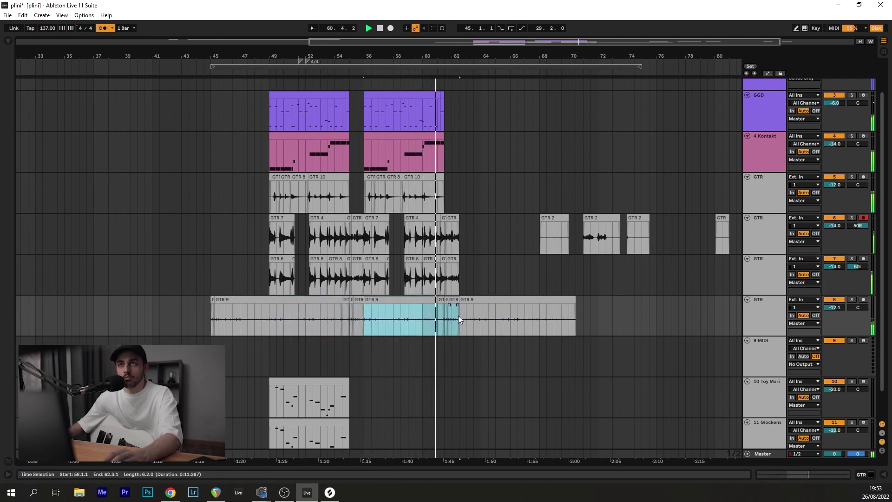
{"action": "left_click", "coordinate": [453, 241]}
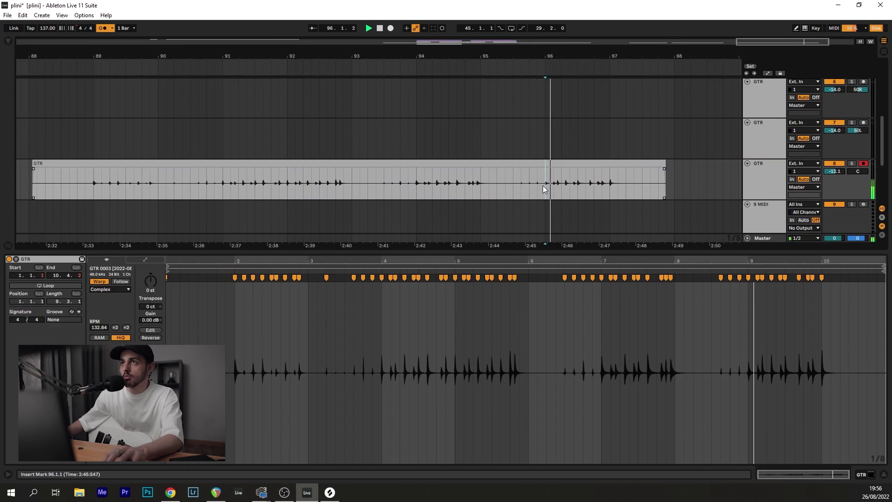
Cut a one-bar phrase from 96.1.2 to 97.1.2 out of the last GTR take, auditioning it to find the edges
{"action": "left_click_drag", "start_coordinate": [545, 185], "coordinate": [587, 170]}
{"action": "scroll", "coordinate": [584, 185], "scroll_direction": "up", "scroll_amount": 4}
{"action": "key", "text": "space"}
{"action": "key", "text": "space"}
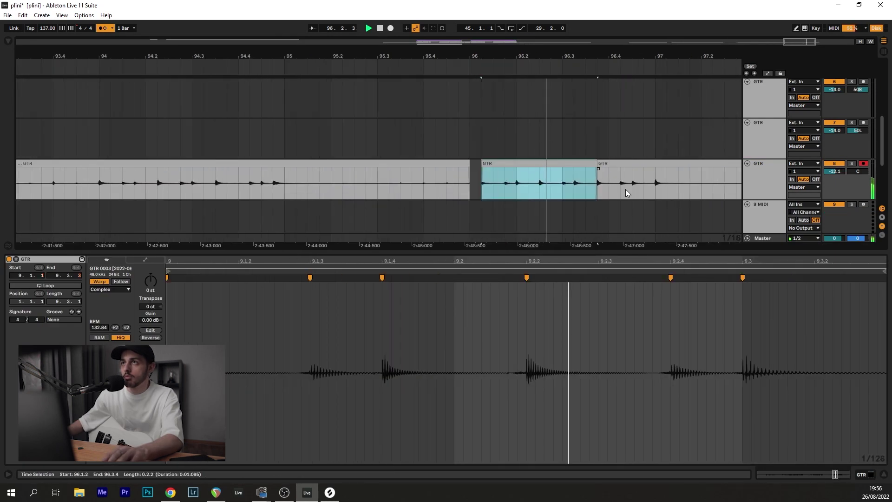
{"action": "scroll", "coordinate": [625, 189], "scroll_direction": "down", "scroll_amount": 4}
{"action": "scroll", "coordinate": [581, 184], "scroll_direction": "down", "scroll_amount": 6}
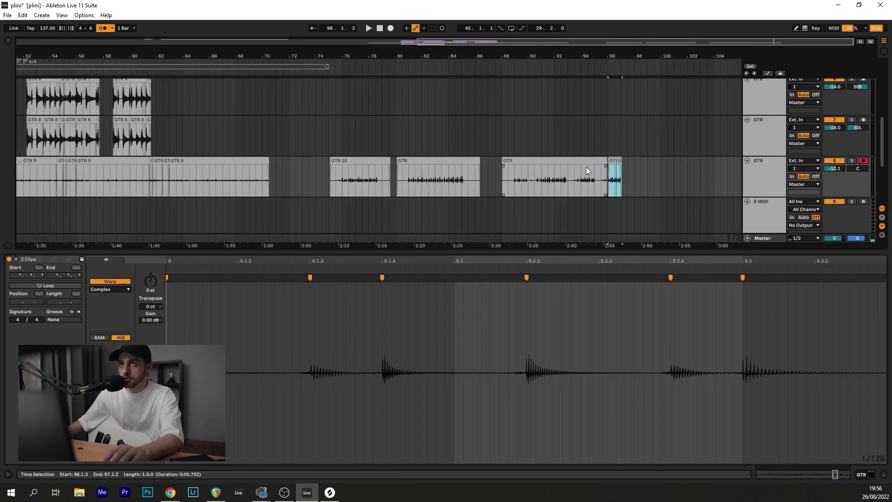
{"action": "scroll", "coordinate": [325, 199], "scroll_direction": "down", "scroll_amount": 4}
Clear the recorded takes between bars 74 and 102 from the GTR track and duplicate the track for the new layer
{"action": "left_click_drag", "start_coordinate": [517, 180], "coordinate": [714, 180]}
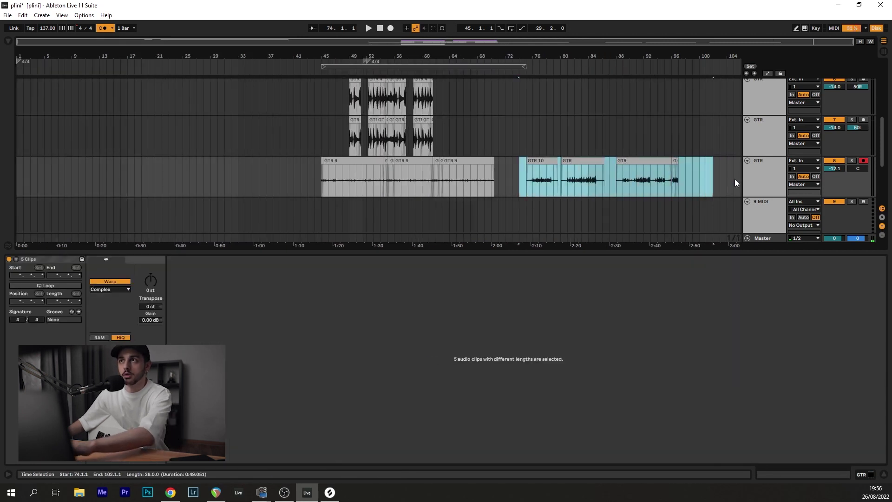
{"action": "key", "text": "Delete"}
{"action": "right_click", "coordinate": [766, 286]}
{"action": "left_click", "coordinate": [785, 95]}
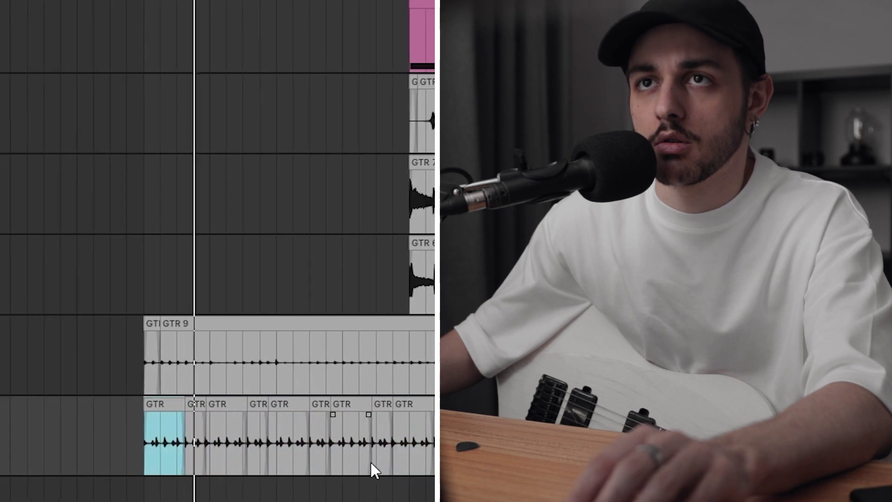
Duplicate the short group of GTR clips repeatedly along the new guitar track until it runs under both passes of the riff
{"action": "left_click", "coordinate": [394, 404]}
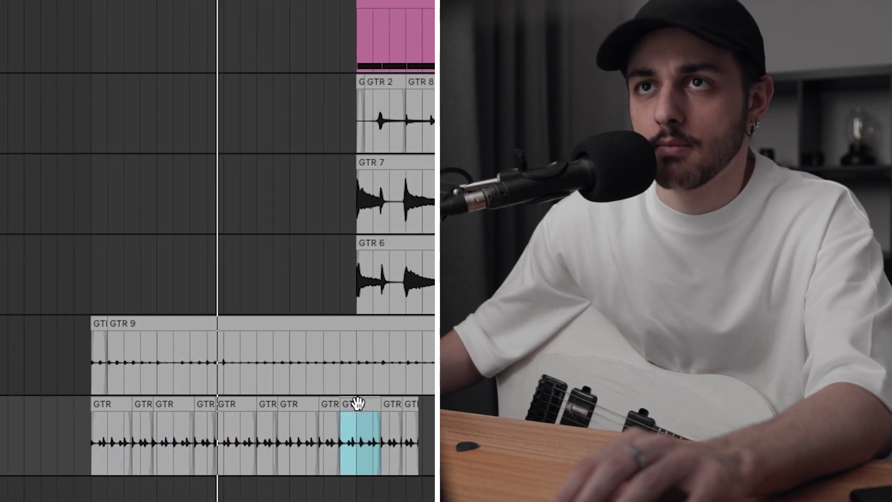
{"action": "left_click", "coordinate": [399, 405], "text": "shift"}
{"action": "key", "text": "ctrl+d"}
{"action": "key", "text": "ctrl+d"}
{"action": "key", "text": "ctrl+d"}
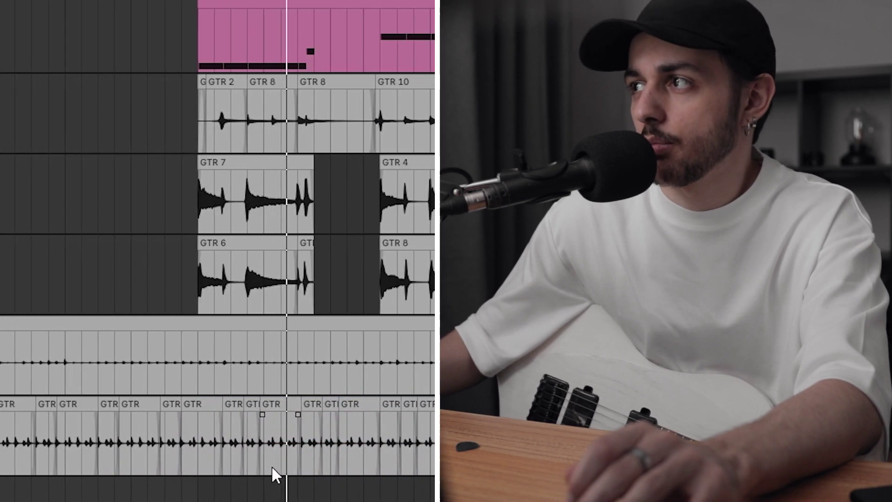
{"action": "scroll", "coordinate": [342, 488], "scroll_direction": "down", "scroll_amount": 3}
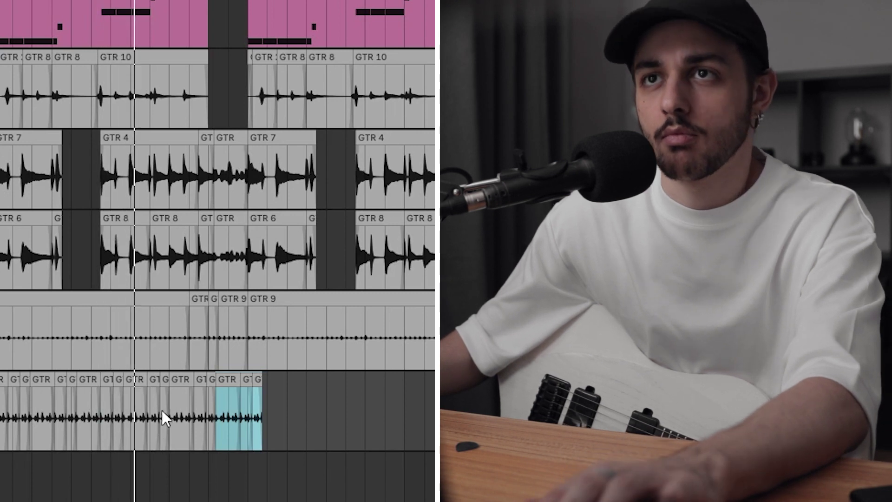
{"action": "key", "text": "ctrl+d"}
{"action": "key", "text": "ctrl+d"}
{"action": "key", "text": "ctrl+d"}
{"action": "scroll", "coordinate": [431, 449], "scroll_direction": "up", "scroll_amount": 2}
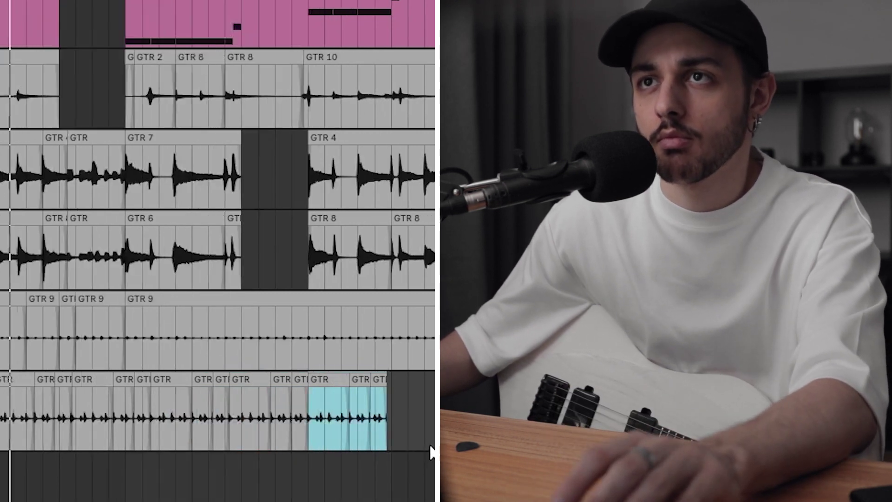
{"action": "key", "text": "ctrl+d"}
{"action": "key", "text": "ctrl+d"}
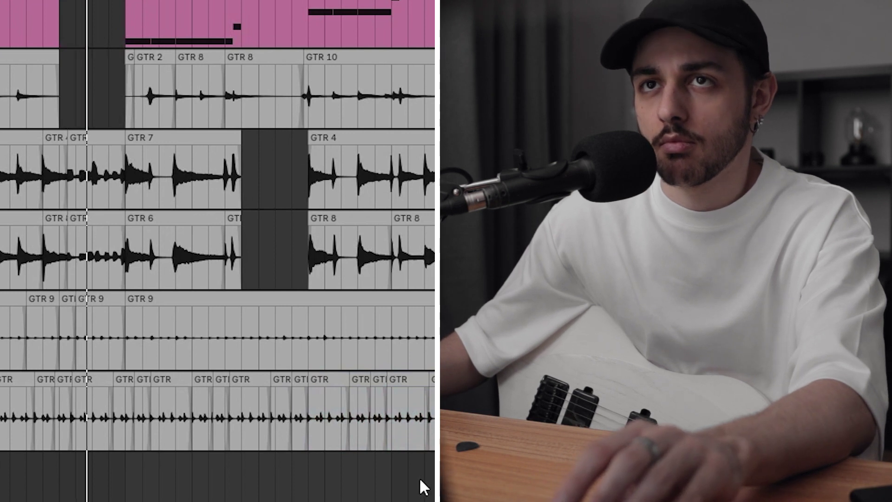
{"action": "scroll", "coordinate": [420, 478], "scroll_direction": "down", "scroll_amount": 2}
{"action": "scroll", "coordinate": [227, 450], "scroll_direction": "up", "scroll_amount": 3}
{"action": "scroll", "coordinate": [420, 437], "scroll_direction": "down", "scroll_amount": 4}
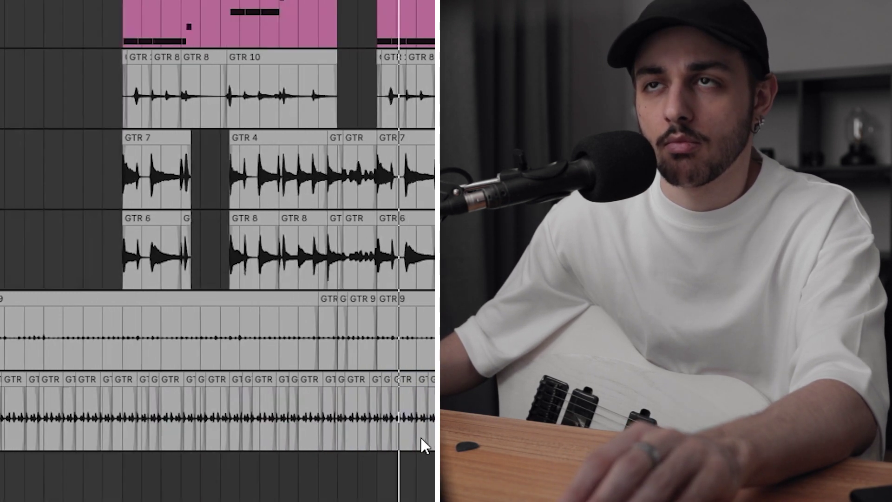
Duplicate the Toy Marimba and Glockenspiel clips so the melody repeats from bar 56
{"action": "left_click_drag", "start_coordinate": [432, 401], "coordinate": [254, 345]}
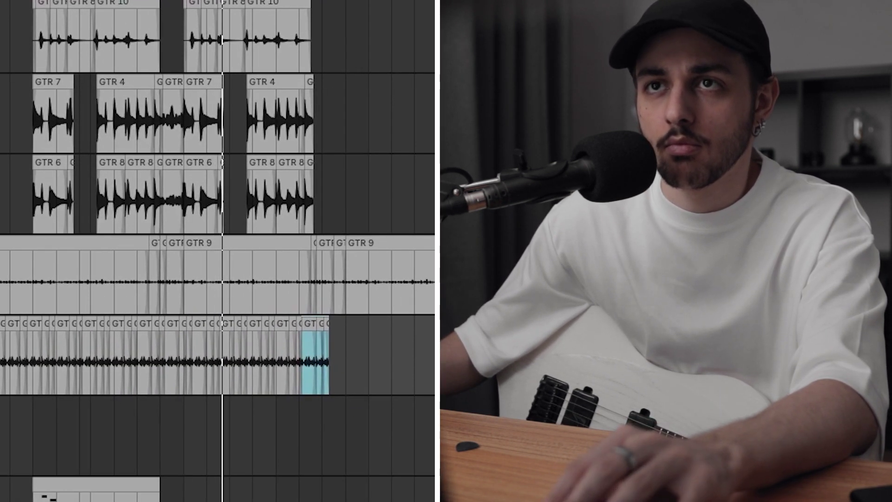
{"action": "left_click_drag", "start_coordinate": [183, 500], "coordinate": [56, 500]}
{"action": "key", "text": "ctrl+d"}
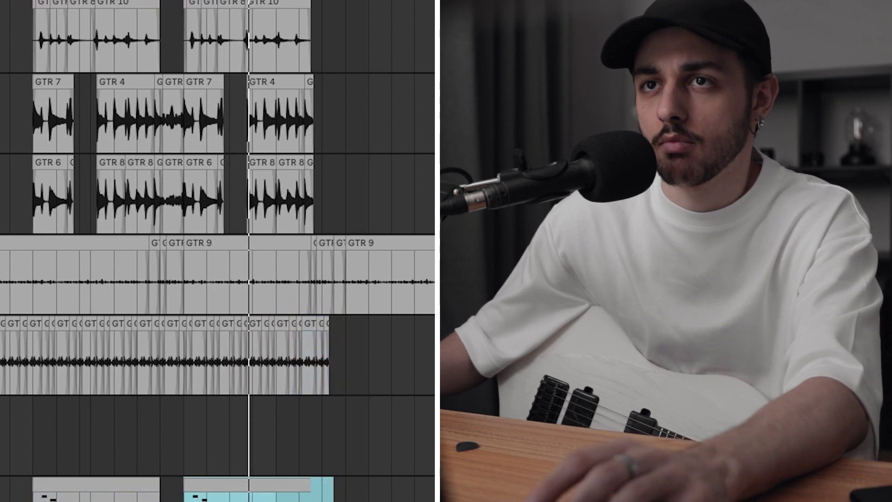
Append further copies of the last two clips on the new GTR track to extend the layer to about bar 64
{"action": "left_click", "coordinate": [368, 448]}
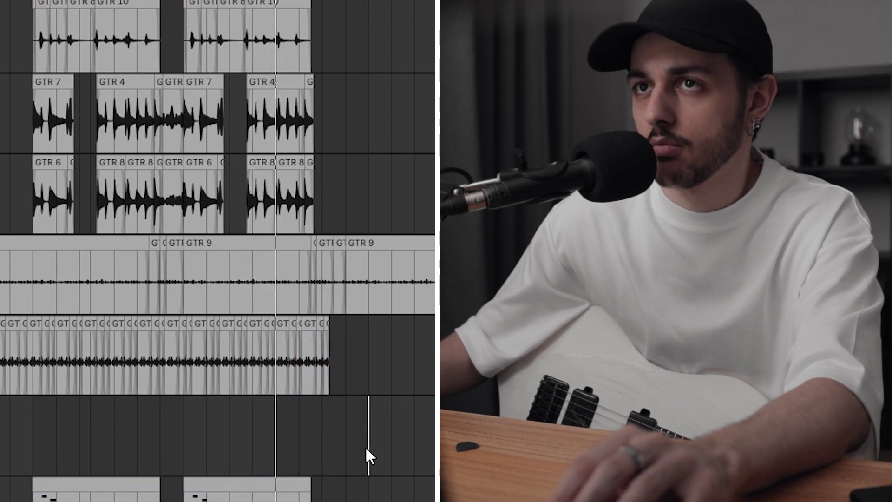
{"action": "mouse_move", "coordinate": [432, 371]}
{"action": "left_mouse_down"}
{"action": "mouse_move", "coordinate": [339, 392]}
{"action": "mouse_move", "coordinate": [263, 438]}
{"action": "left_mouse_up"}
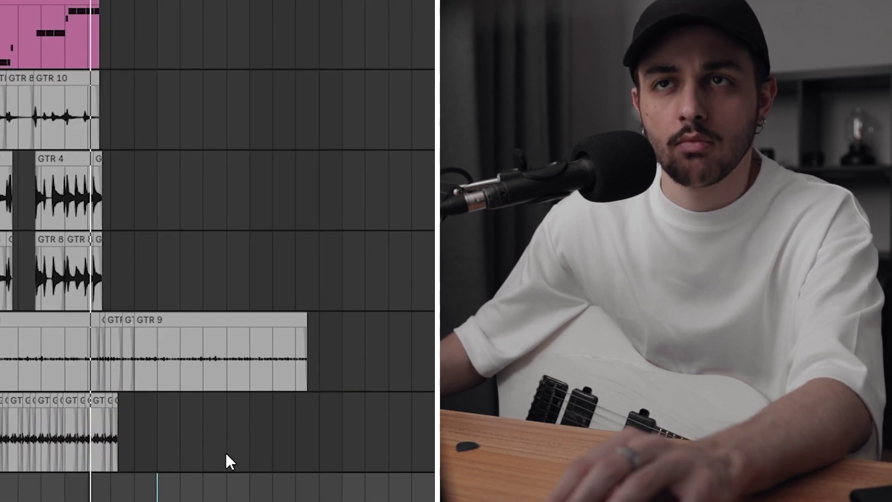
{"action": "left_click", "coordinate": [179, 429]}
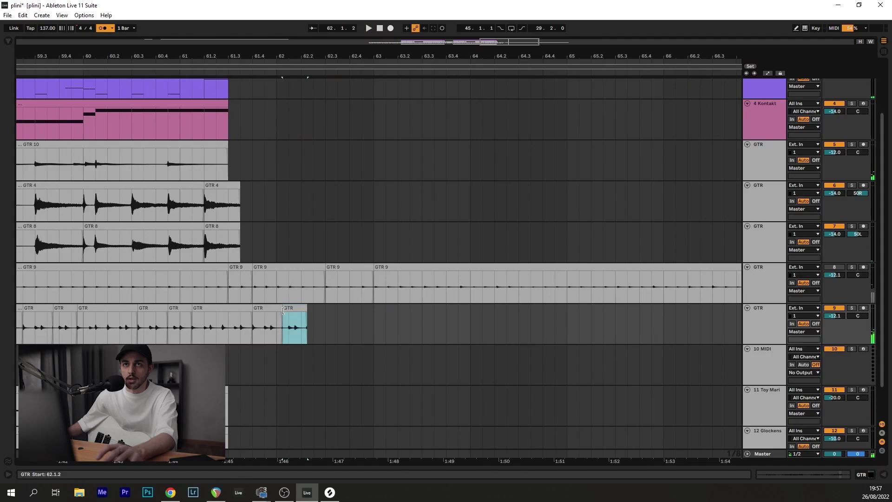
{"action": "left_click", "coordinate": [259, 321], "text": "shift"}
{"action": "key", "text": "ctrl+d"}
{"action": "key", "text": "ctrl+d"}
{"action": "key", "text": "ctrl+d"}
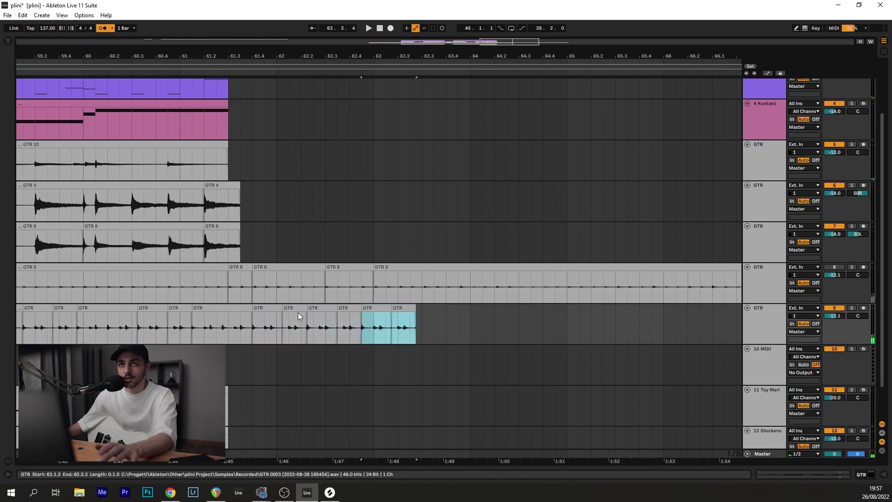
Place the insert marker at bar 76 on the new GTR track, beyond the existing parts
{"action": "scroll", "coordinate": [427, 327], "scroll_direction": "down", "scroll_amount": 6}
{"action": "left_click_drag", "start_coordinate": [404, 326], "coordinate": [419, 315]}
{"action": "scroll", "coordinate": [437, 324], "scroll_direction": "down", "scroll_amount": 2}
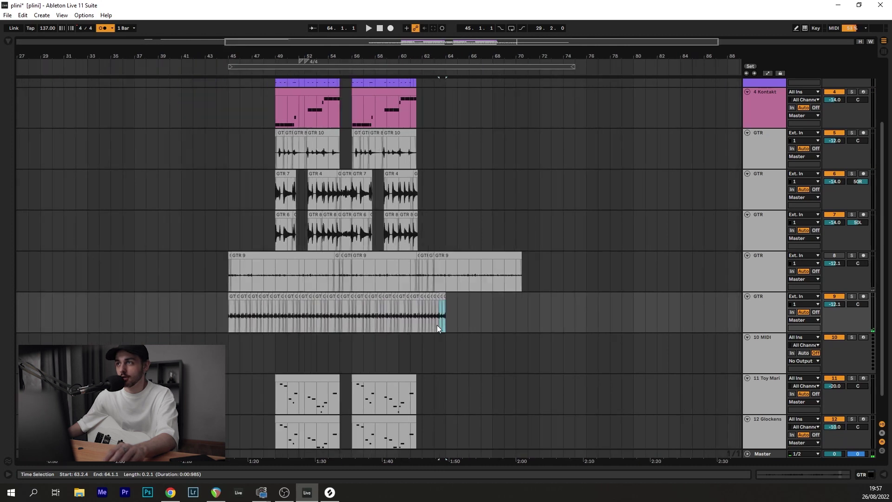
{"action": "left_click", "coordinate": [586, 312]}
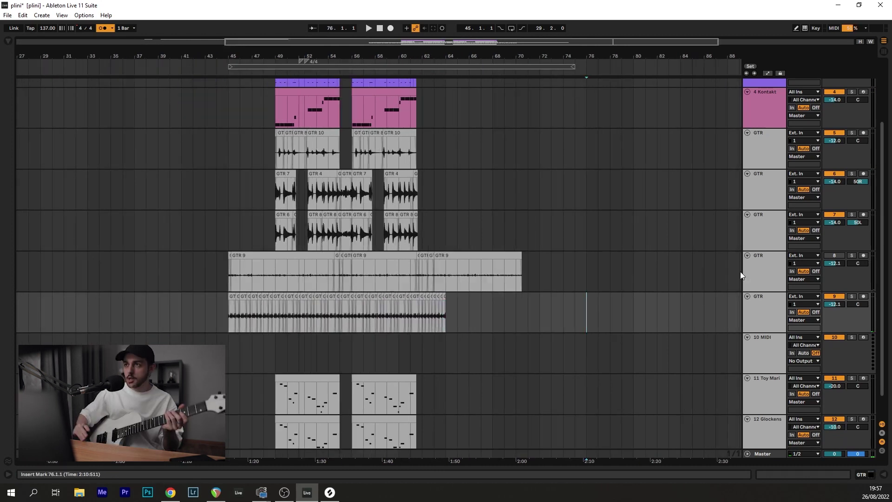
{"action": "left_click_drag", "start_coordinate": [647, 326], "coordinate": [523, 314]}
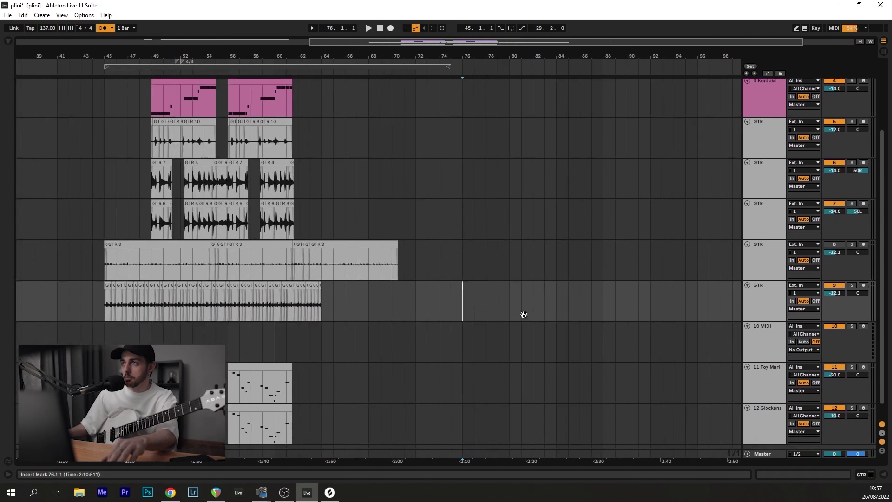
Record a guitar take from about bar 76 on the lowest GTR track and split out the phrase starting at bar 77
{"action": "key", "text": "c"}
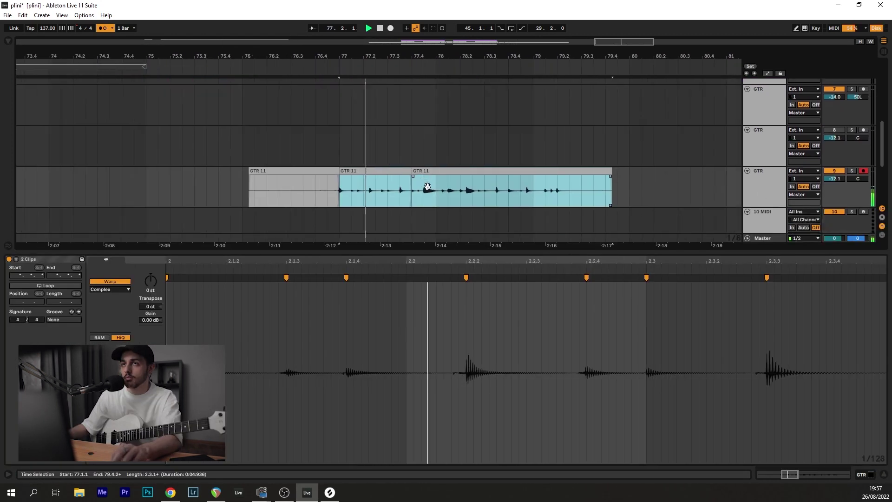
{"action": "left_click", "coordinate": [883, 475]}
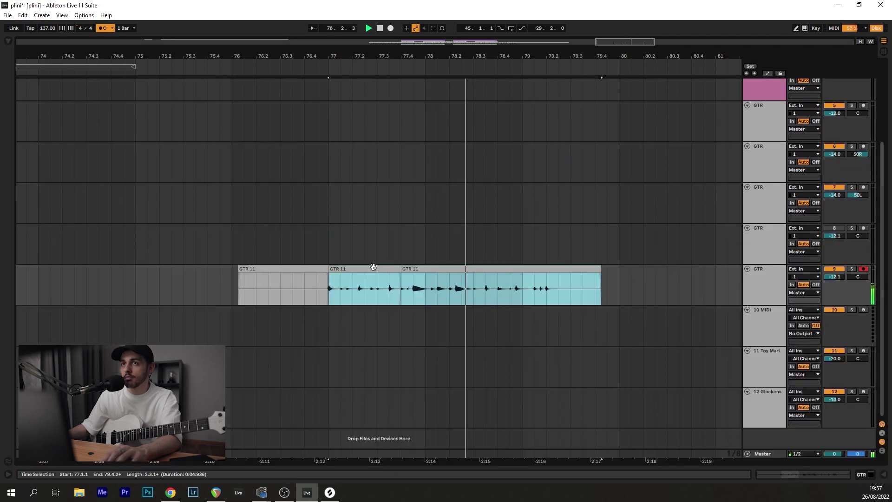
{"action": "scroll", "coordinate": [413, 274], "scroll_direction": "up", "scroll_amount": 2}
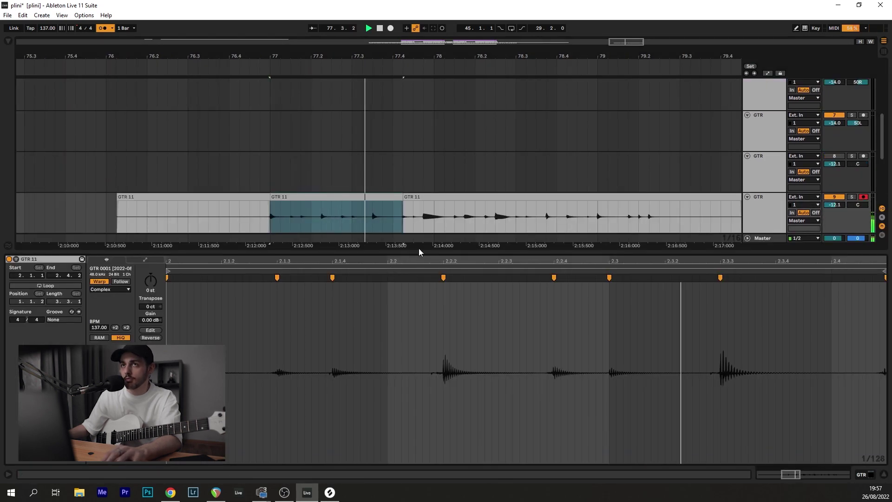
Repeat the short phrase from bar 77 directly behind itself and move the remaining part of the take to bar 78.4.1
{"action": "scroll", "coordinate": [401, 218], "scroll_direction": "up", "scroll_amount": 2}
{"action": "left_click_drag", "start_coordinate": [403, 219], "coordinate": [434, 219]}
{"action": "left_click", "coordinate": [319, 212]}
{"action": "key", "text": "space"}
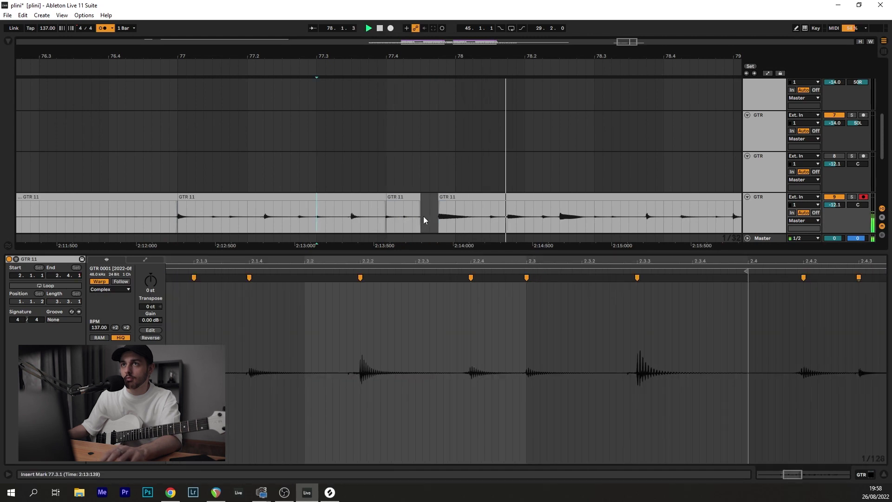
{"action": "scroll", "coordinate": [422, 217], "scroll_direction": "down", "scroll_amount": 2}
{"action": "key", "text": "space"}
{"action": "left_click_drag", "start_coordinate": [380, 217], "coordinate": [430, 200]}
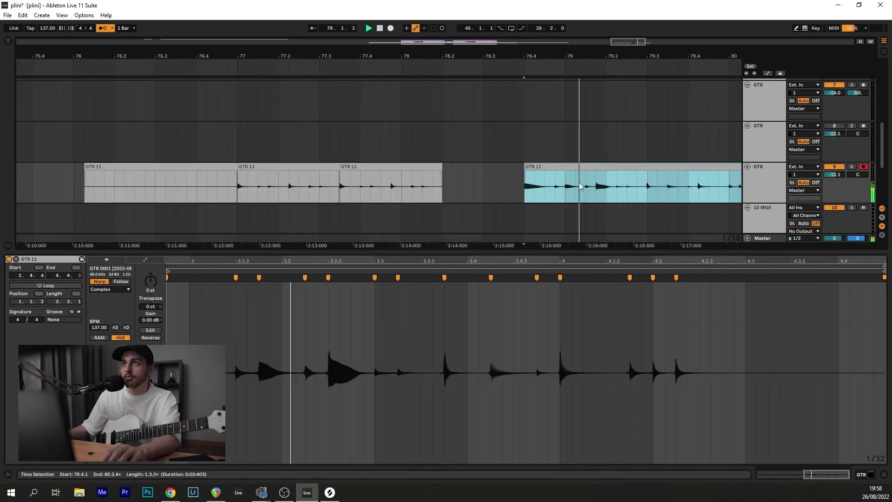
{"action": "left_click_drag", "start_coordinate": [581, 190], "coordinate": [450, 179]}
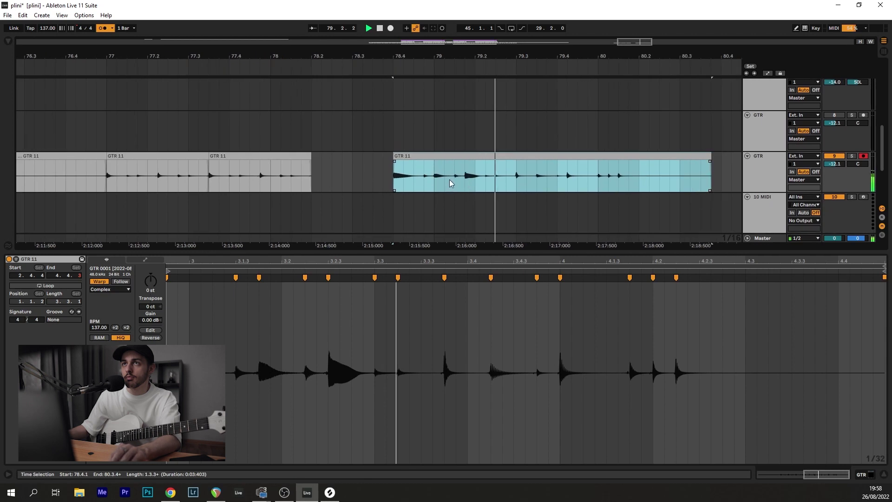
Record another guitar take on the same GTR track, starting just after the existing clips at about bar 81
{"action": "scroll", "coordinate": [449, 183], "scroll_direction": "down", "scroll_amount": 2}
{"action": "left_click", "coordinate": [622, 175]}
{"action": "key", "text": "space"}
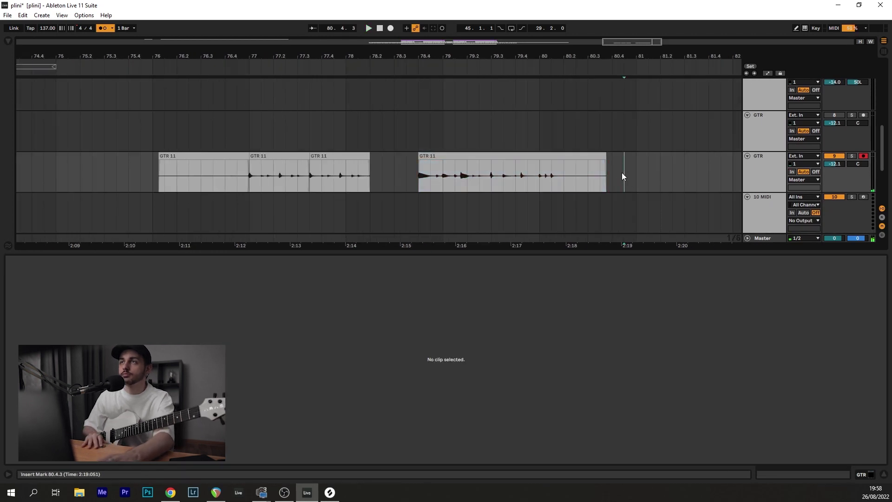
{"action": "key", "text": "F9"}
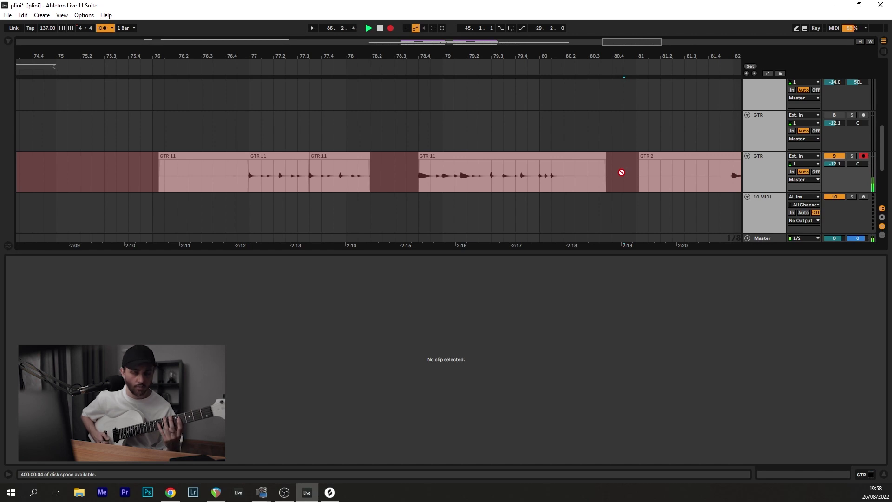
{"action": "key", "text": "space"}
Split the passage from bar 85.1.1 to 86.2.3 out of the GTR 2 take and quantize its notes to the grid
{"action": "key", "text": "space"}
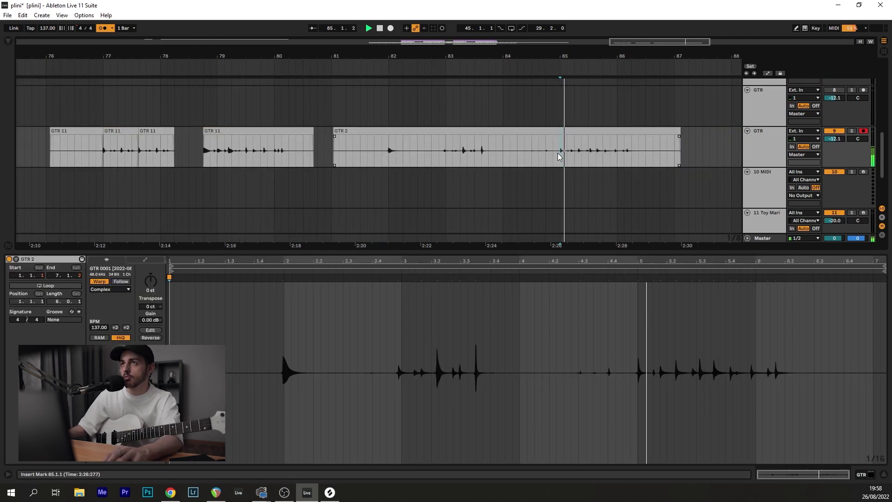
{"action": "left_click_drag", "start_coordinate": [558, 153], "coordinate": [638, 155]}
{"action": "key", "text": "ctrl+e"}
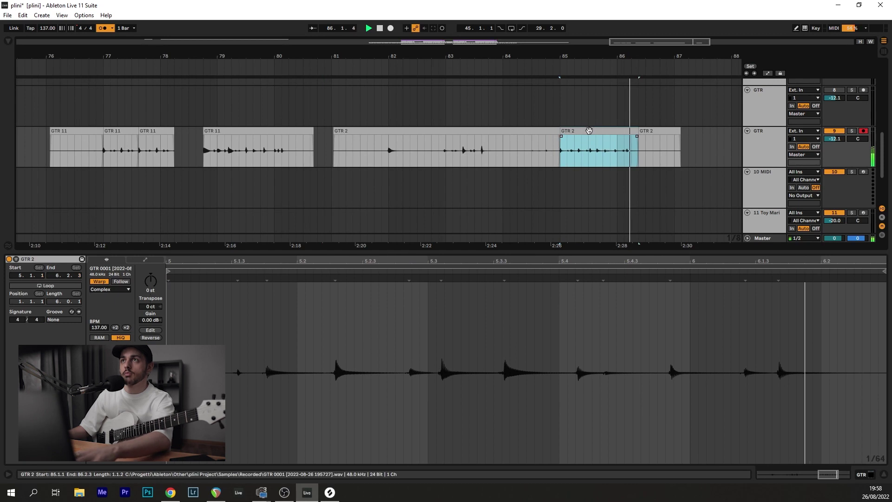
{"action": "key", "text": "space"}
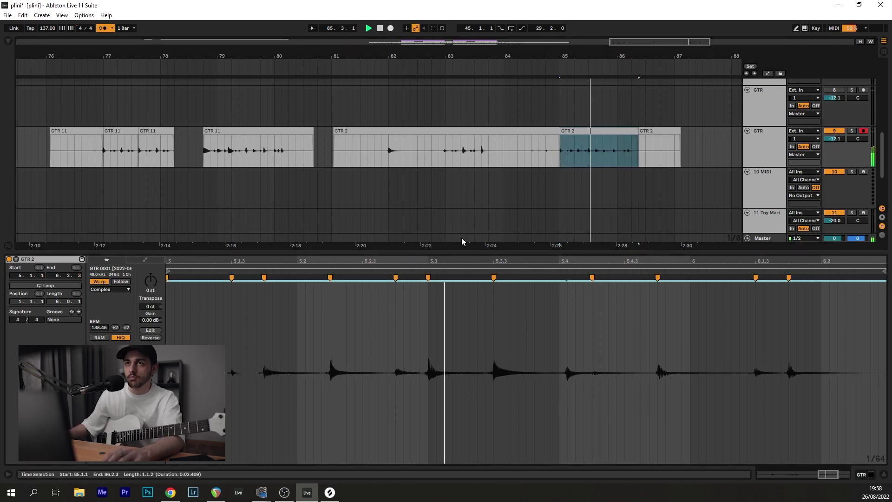
Place the quantized GTR 2 phrase at bar 42 and audition the pair of GTR clips at bar 33
{"action": "scroll", "coordinate": [611, 157], "scroll_direction": "up", "scroll_amount": 3}
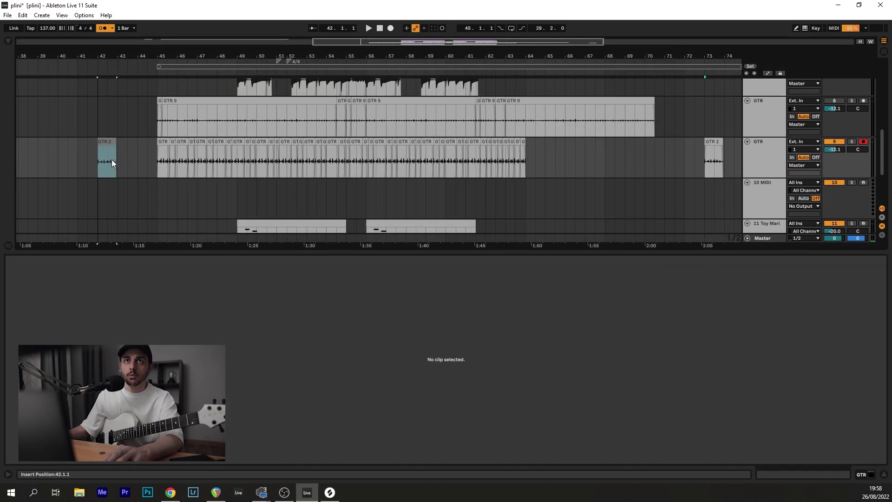
{"action": "left_click_drag", "start_coordinate": [71, 158], "coordinate": [99, 158]}
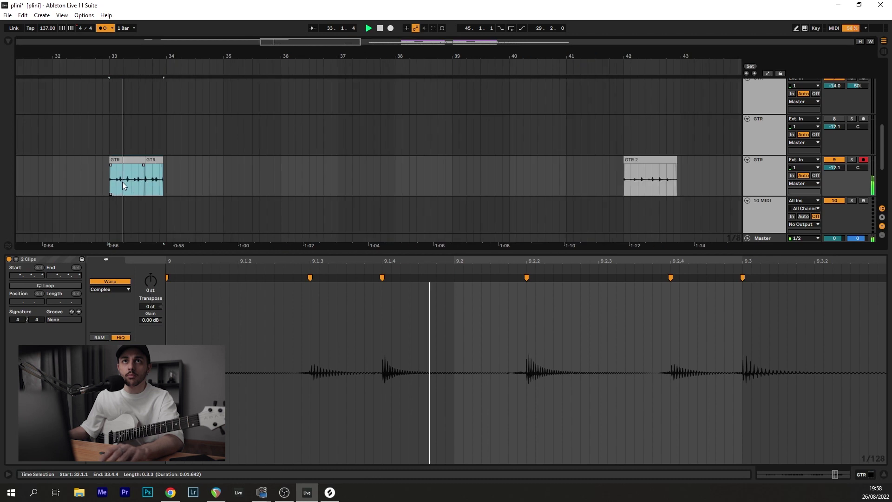
{"action": "scroll", "coordinate": [121, 182], "scroll_direction": "up", "scroll_amount": 2}
{"action": "scroll", "coordinate": [171, 162], "scroll_direction": "down", "scroll_amount": 2}
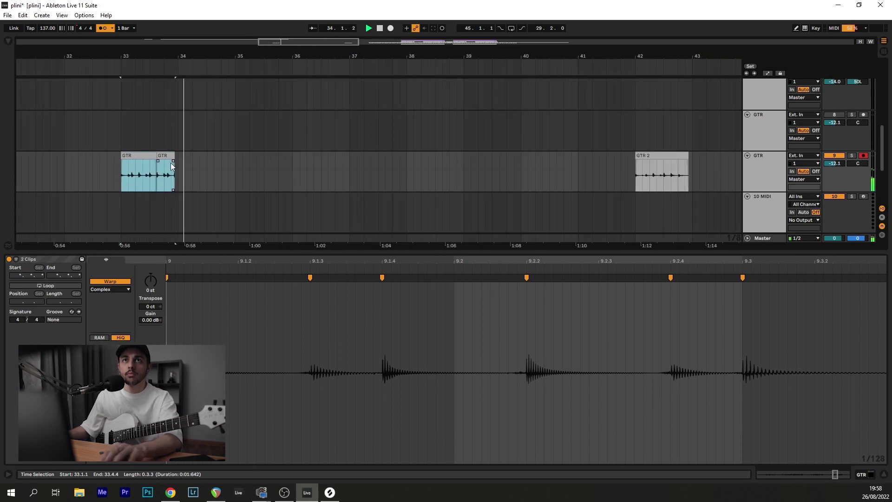
Delete the second GTR clip of the pair at bar 33 and duplicate the first one twice behind itself
{"action": "left_click", "coordinate": [166, 156]}
{"action": "key", "text": "Delete"}
{"action": "left_click", "coordinate": [141, 156]}
{"action": "key", "text": "space"}
{"action": "scroll", "coordinate": [141, 164], "scroll_direction": "up", "scroll_amount": 2}
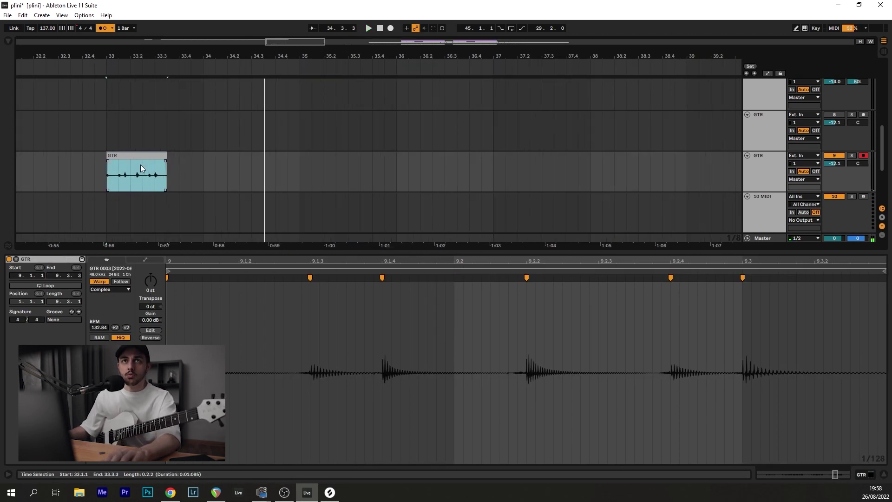
{"action": "key", "text": "ctrl+d"}
{"action": "scroll", "coordinate": [141, 164], "scroll_direction": "down", "scroll_amount": 2}
{"action": "key", "text": "ctrl+d"}
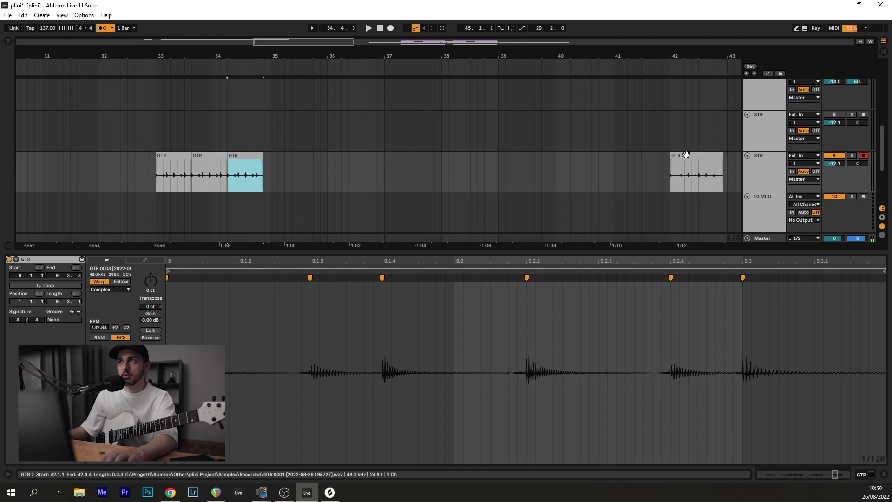
Move the GTR 2 phrase from bar 42 over the third GTR clip and play the sequence from bar 33
{"action": "left_click_drag", "start_coordinate": [686, 154], "coordinate": [239, 157]}
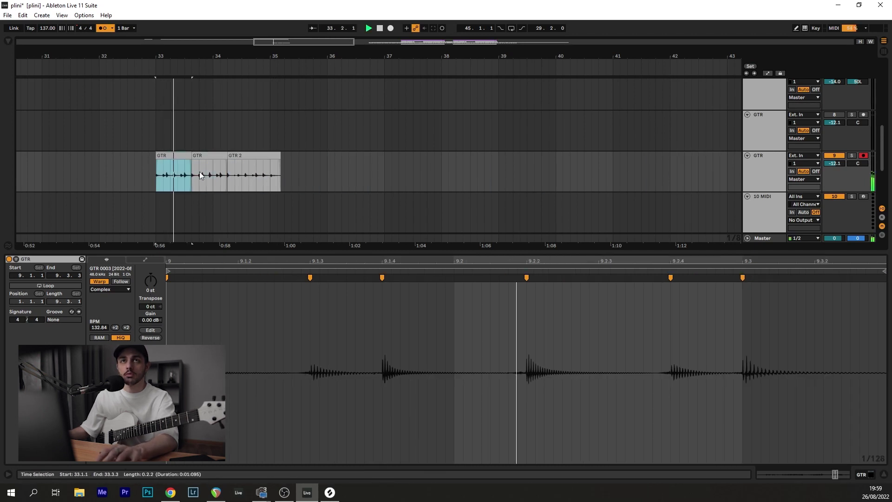
{"action": "scroll", "coordinate": [216, 179], "scroll_direction": "up", "scroll_amount": 2}
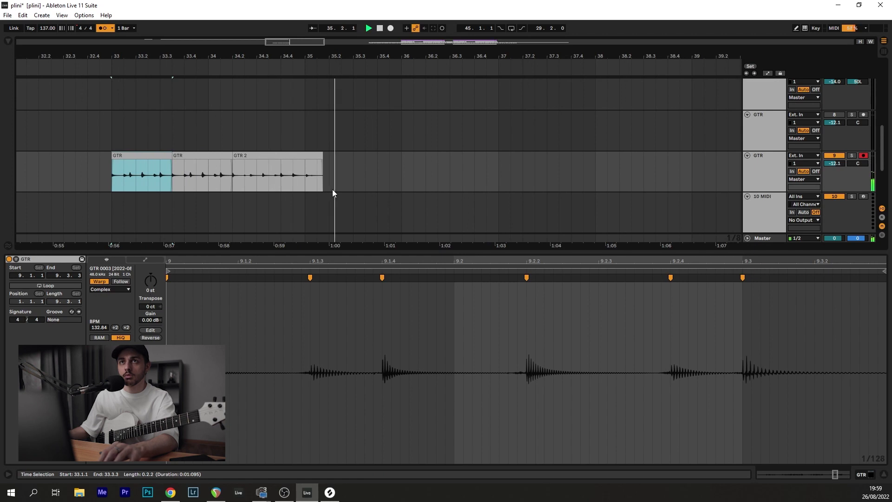
{"action": "key", "text": "space"}
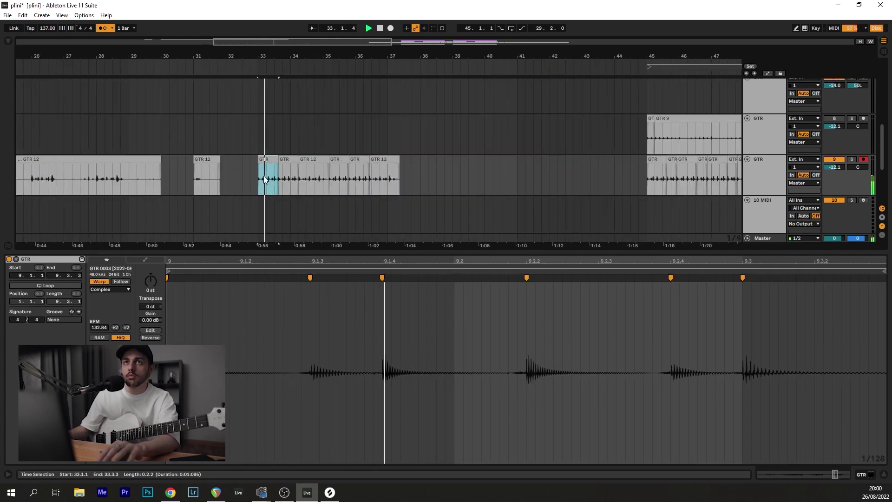
Delete the leftover GTR 12 takes between bars 21.1.1 and 32.3.1 and set the insert marker at bar 37.3.1
{"action": "left_click_drag", "start_coordinate": [252, 176], "coordinate": [45, 179]}
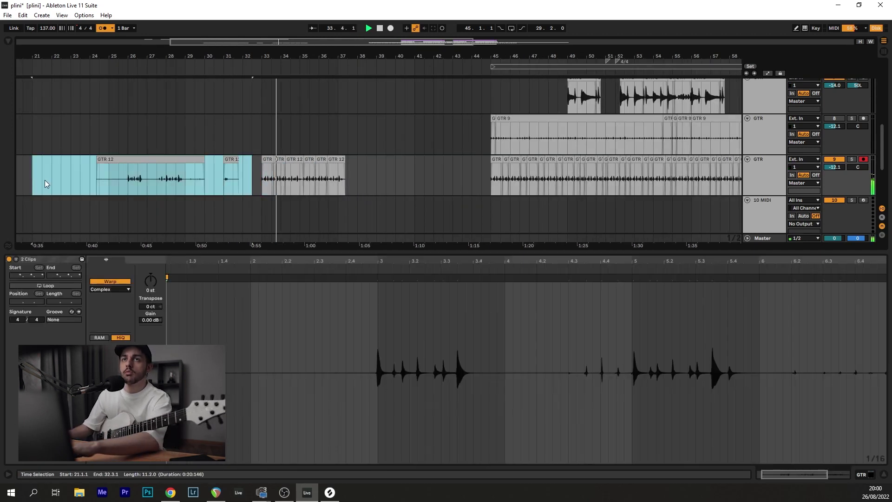
{"action": "key", "text": "Delete"}
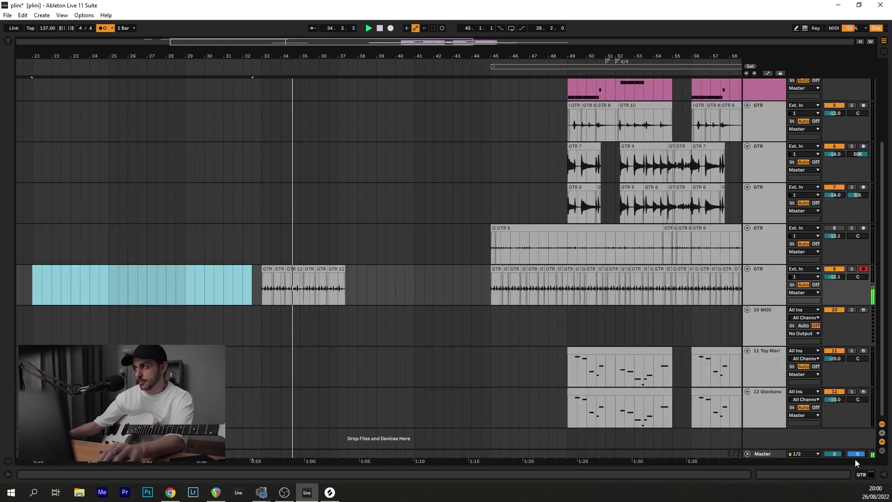
{"action": "key", "text": "ctrl+alt+l"}
{"action": "left_click", "coordinate": [352, 283]}
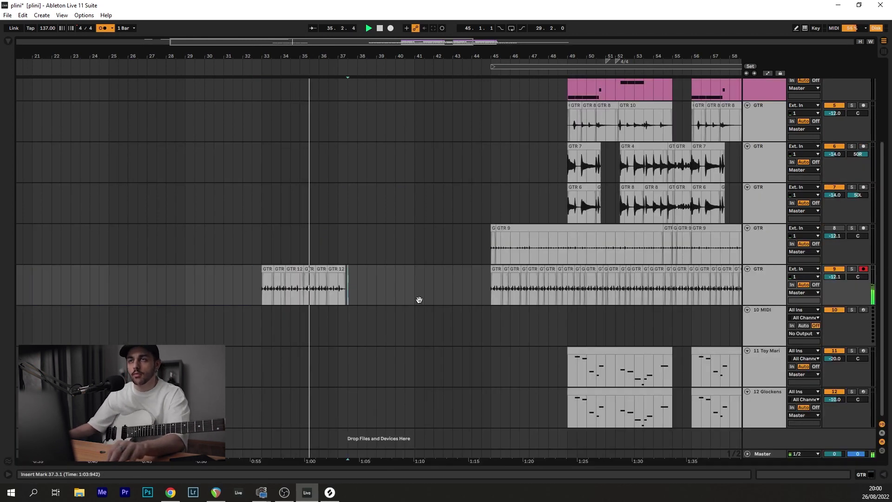
{"action": "scroll", "coordinate": [344, 297], "scroll_direction": "right", "scroll_amount": 3}
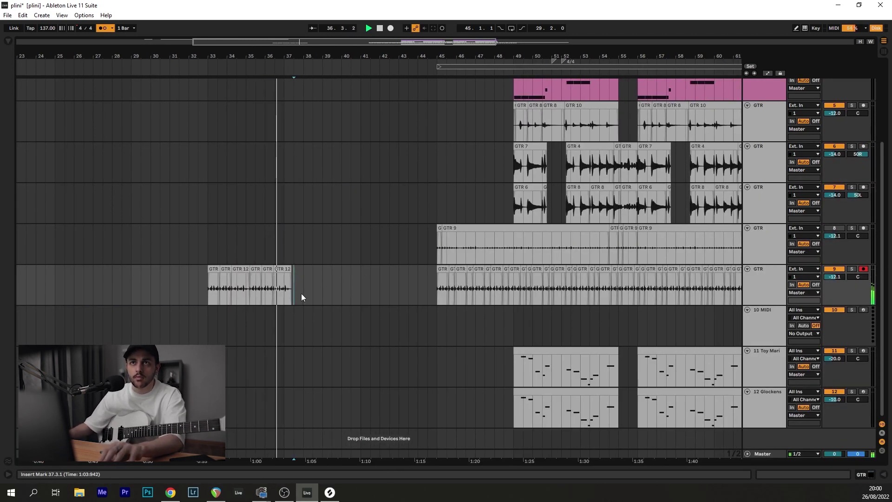
{"action": "scroll", "coordinate": [200, 284], "scroll_direction": "up", "scroll_amount": 3}
Replace the first GTR 12 clip with a copy of the GTR clip and pull the following three clips up against it
{"action": "key", "text": "space"}
{"action": "left_click", "coordinate": [245, 269]}
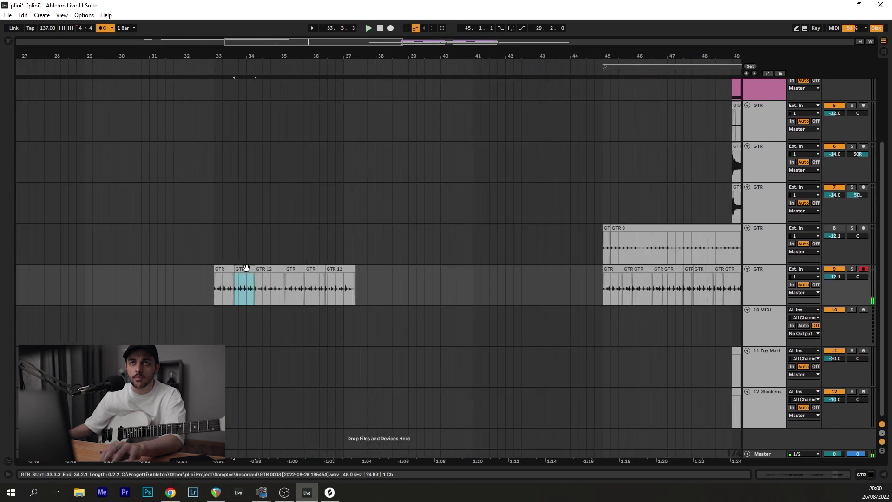
{"action": "left_click", "coordinate": [302, 269]}
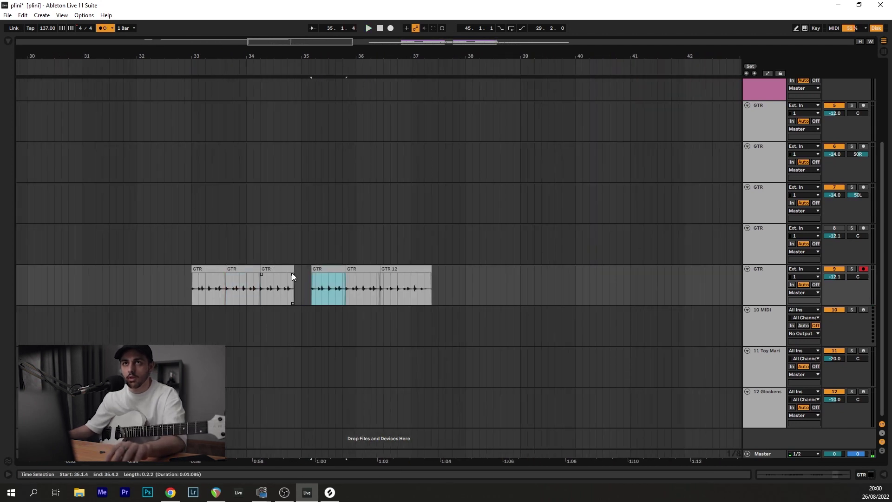
{"action": "left_click", "coordinate": [405, 271], "text": "shift"}
{"action": "left_click_drag", "start_coordinate": [326, 271], "coordinate": [309, 271]}
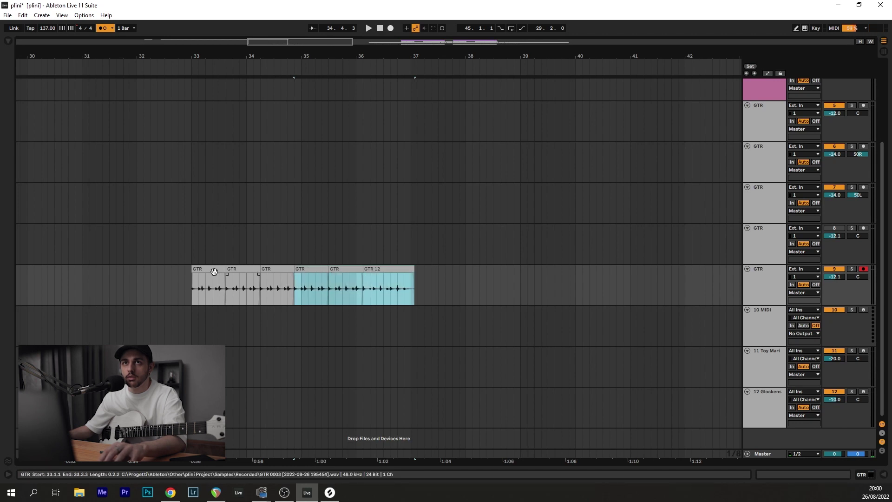
Audition the sequence from bar 33 and move the closing GTR 12 clip over the fifth GTR clip to shorten the pattern
{"action": "left_click_drag", "start_coordinate": [193, 286], "coordinate": [226, 285]}
{"action": "key", "text": "space"}
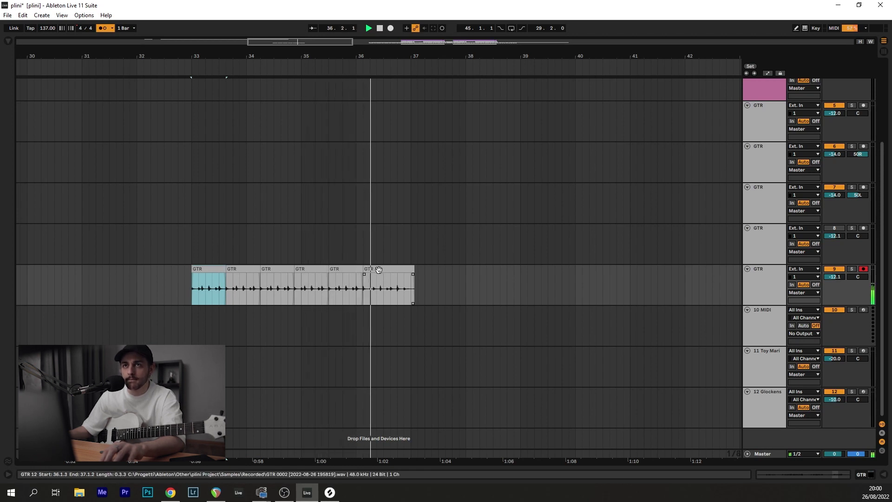
{"action": "left_click_drag", "start_coordinate": [379, 269], "coordinate": [345, 275]}
{"action": "left_click", "coordinate": [211, 268]}
{"action": "key", "text": "space"}
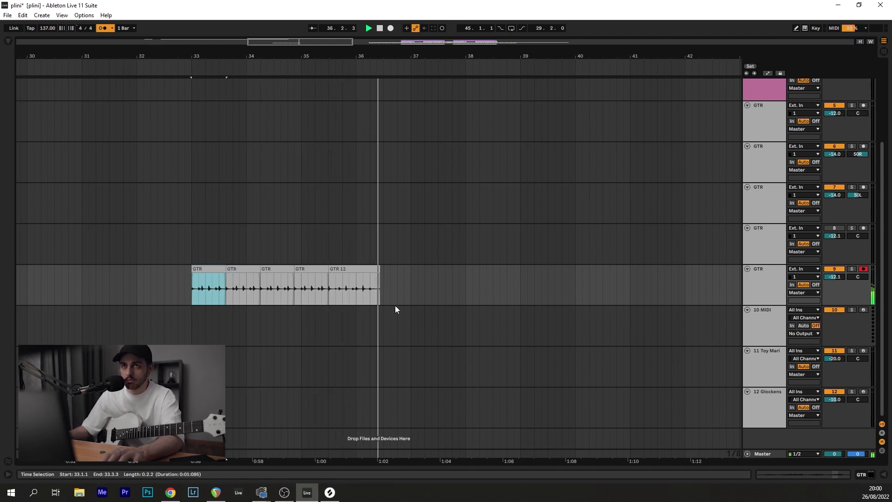
Repeat the pattern of four GTR clips and one GTR 12 clip along the guitar track from bar 45
{"action": "scroll", "coordinate": [378, 297], "scroll_direction": "up", "scroll_amount": 3}
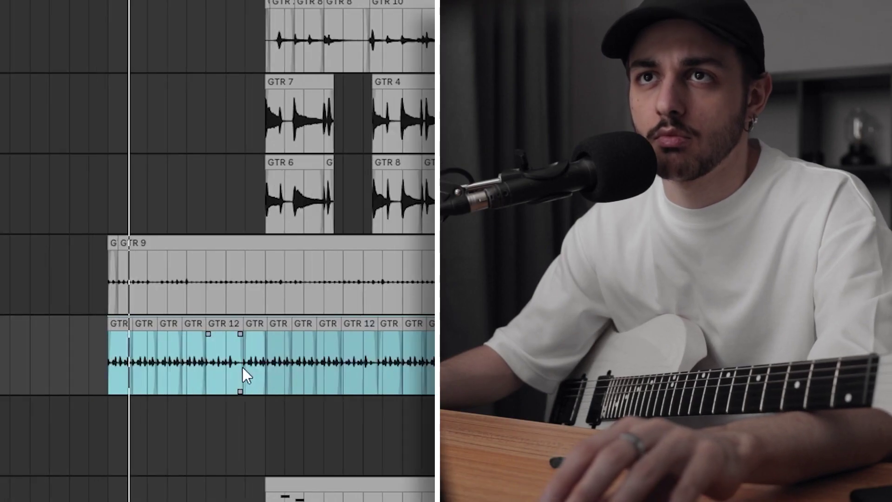
{"action": "scroll", "coordinate": [243, 367], "scroll_direction": "down", "scroll_amount": 3}
{"action": "scroll", "coordinate": [298, 369], "scroll_direction": "up", "scroll_amount": 3}
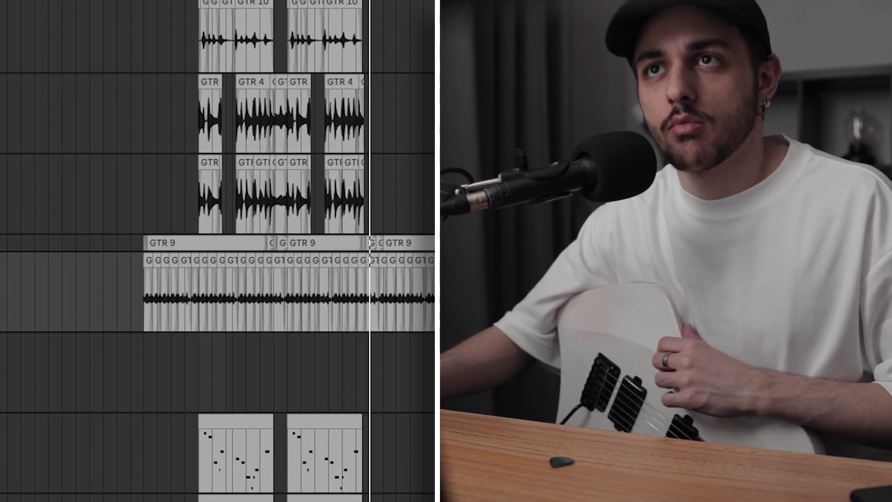
Play back the end of the second pass from around bars 60 to 63 to check where the riff stops
{"action": "scroll", "coordinate": [378, 299], "scroll_direction": "up", "scroll_amount": 5}
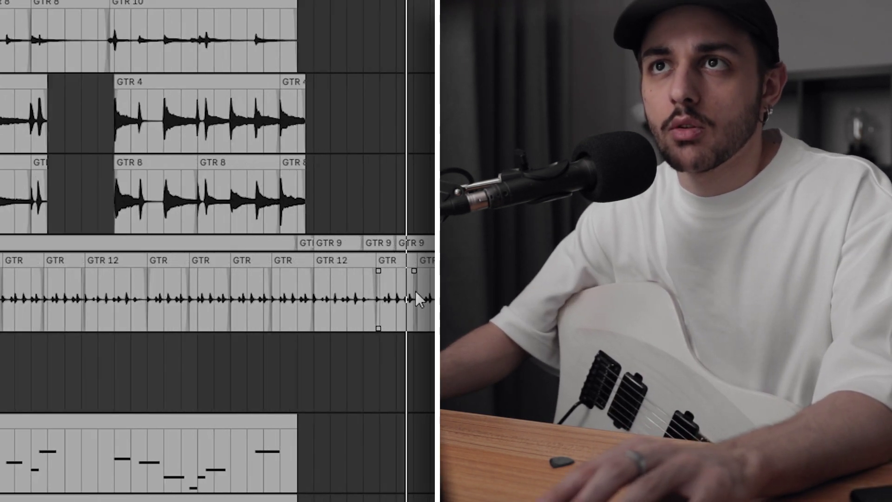
{"action": "left_click", "coordinate": [396, 296]}
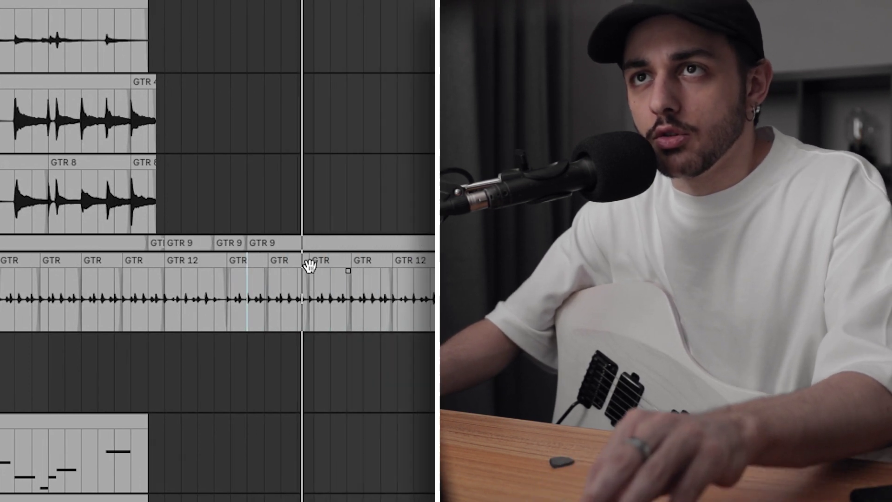
{"action": "scroll", "coordinate": [252, 299], "scroll_direction": "down", "scroll_amount": 3}
{"action": "scroll", "coordinate": [365, 259], "scroll_direction": "up", "scroll_amount": 3}
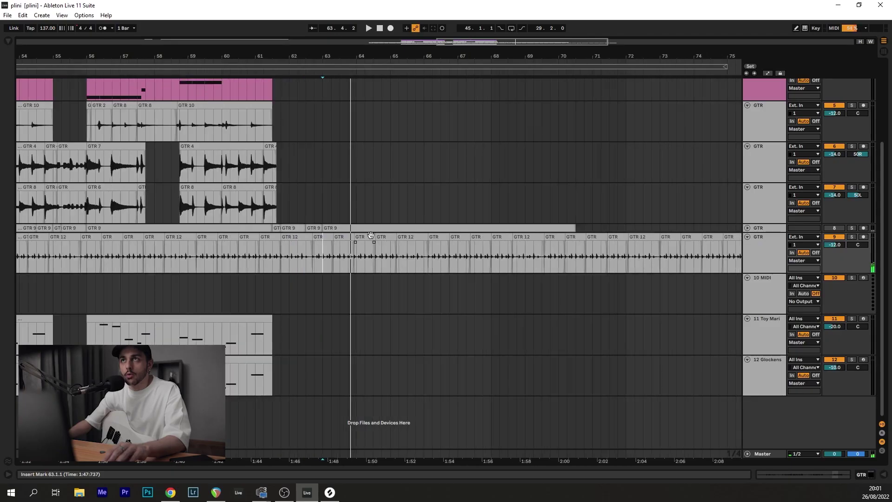
{"action": "left_click_drag", "start_coordinate": [364, 259], "coordinate": [442, 367]}
{"action": "left_click", "coordinate": [377, 148]}
{"action": "key", "text": "space"}
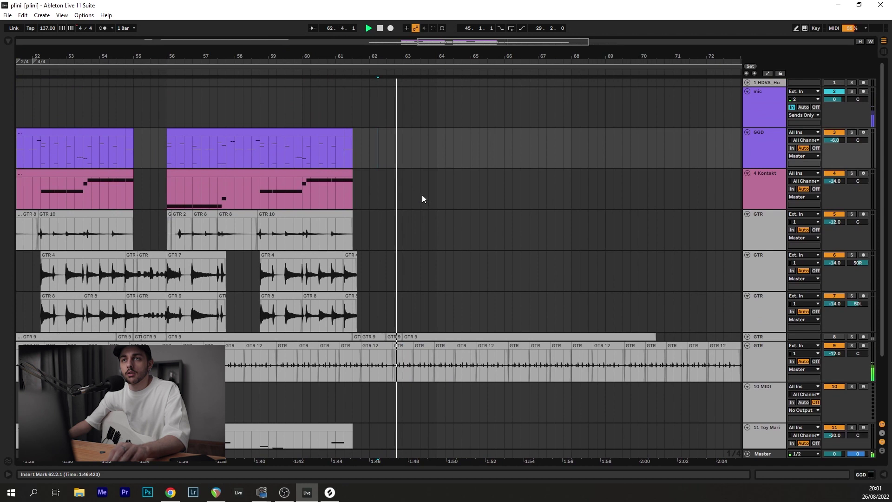
{"action": "key", "text": "space"}
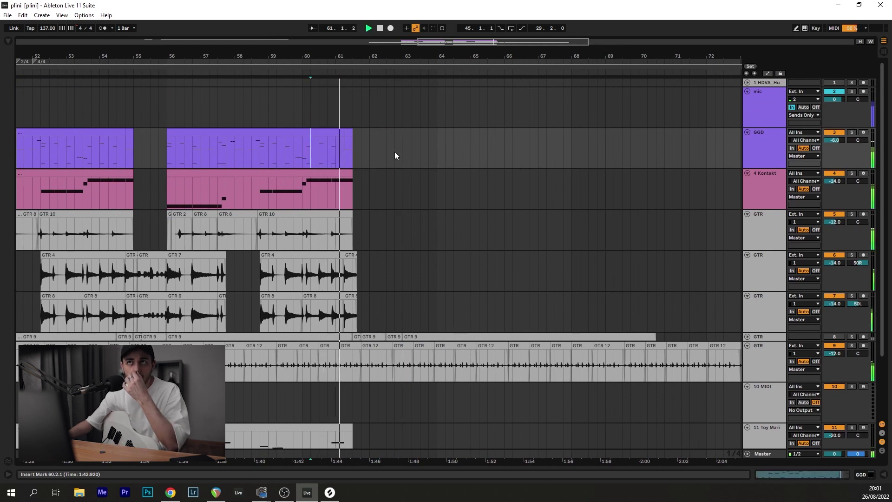
{"action": "scroll", "coordinate": [397, 155], "scroll_direction": "up", "scroll_amount": 2}
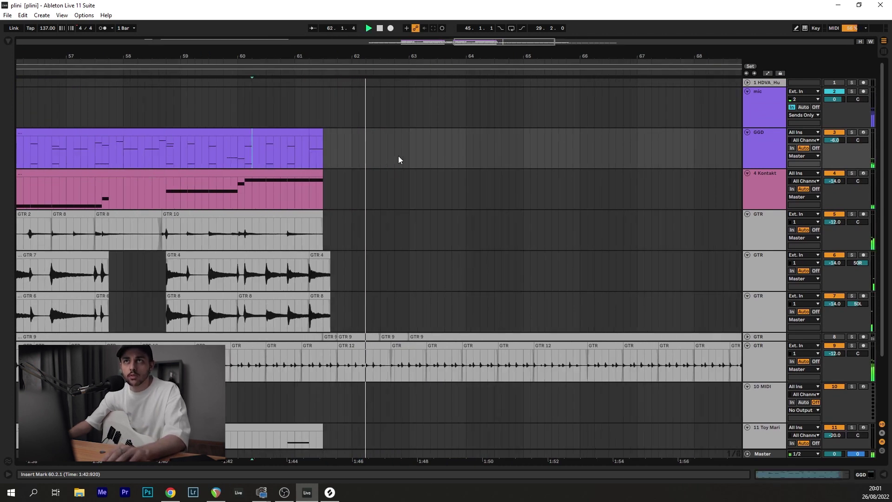
{"action": "key", "text": "space"}
Insert a one-bar MIDI clip on the GGD drum track from bar 63.1.1 to 64.1.1
{"action": "left_click", "coordinate": [437, 146]}
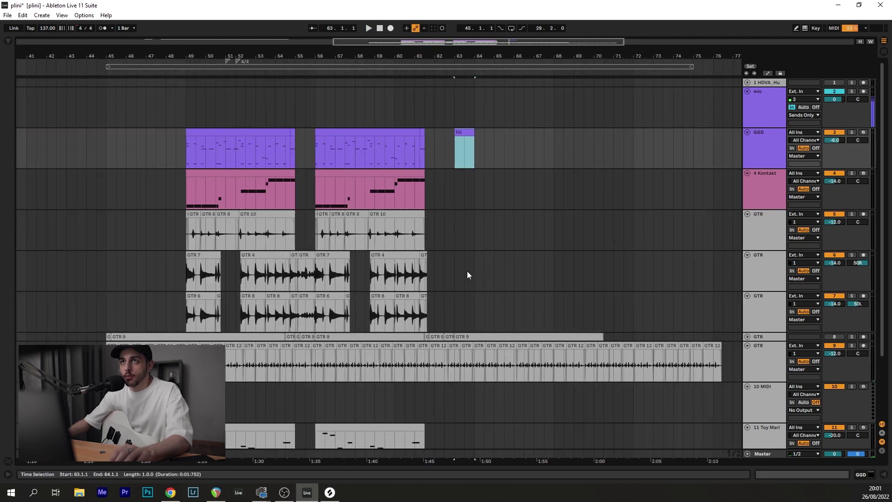
{"action": "left_click_drag", "start_coordinate": [467, 273], "coordinate": [406, 237]}
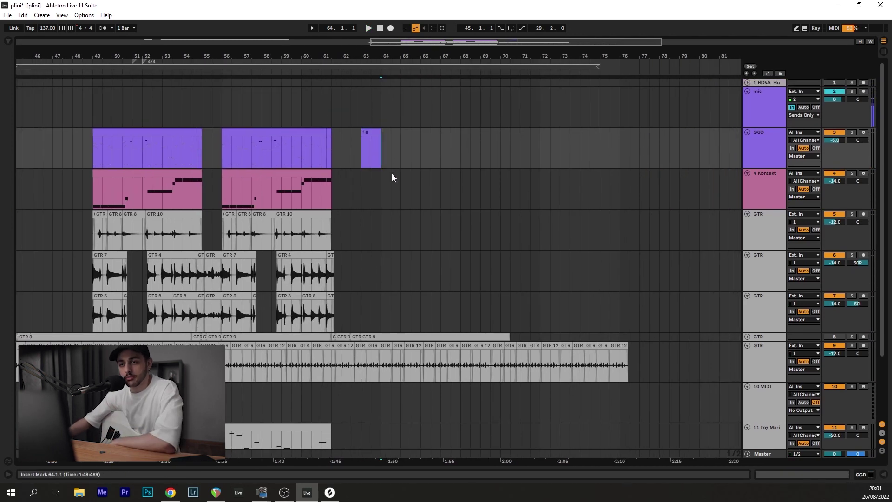